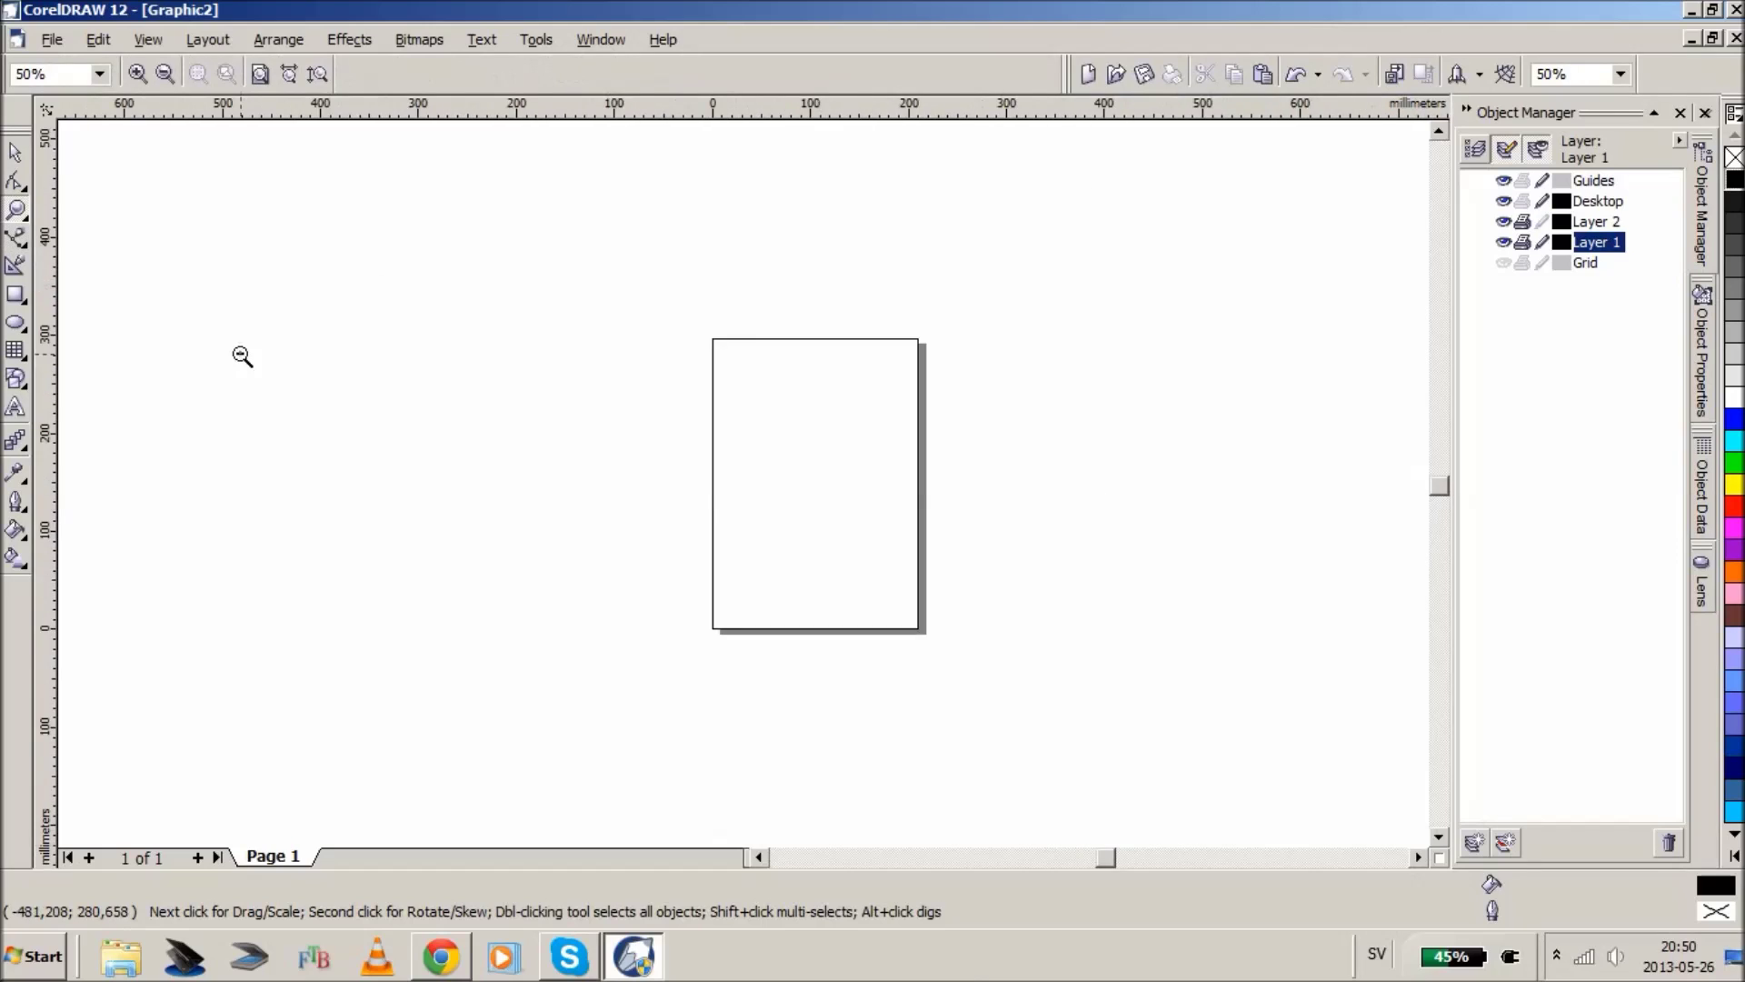
right_click(354, 438)
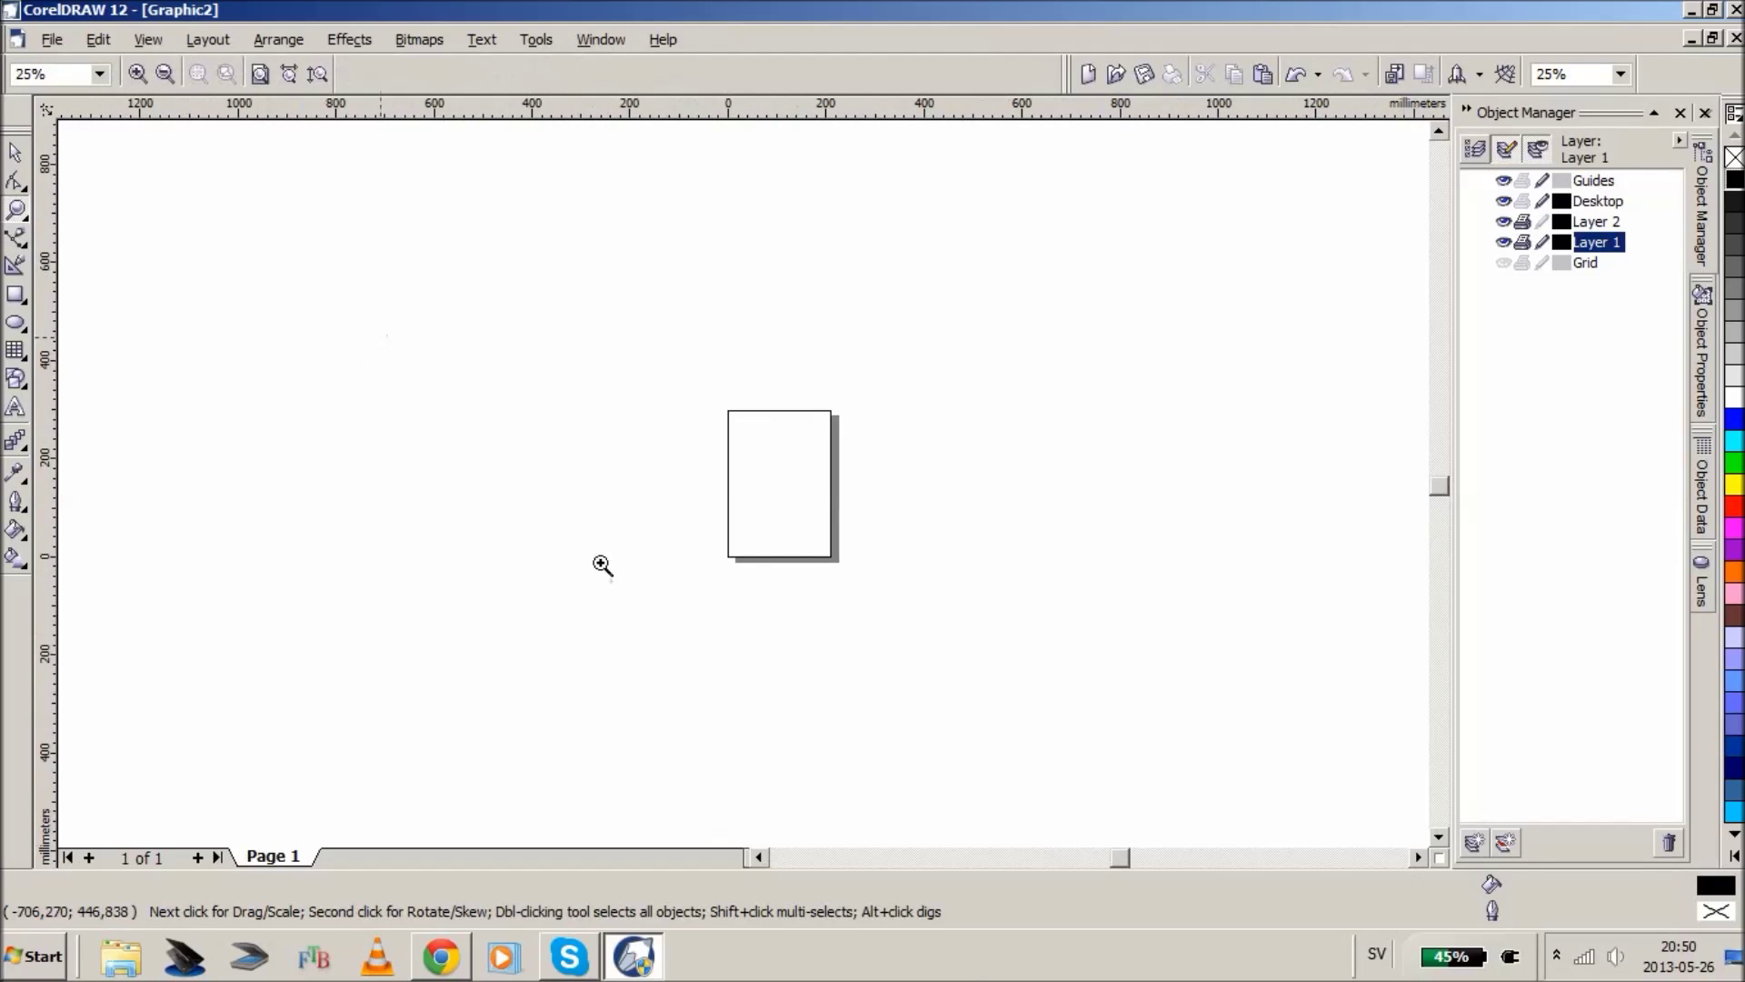
left_click(420, 482)
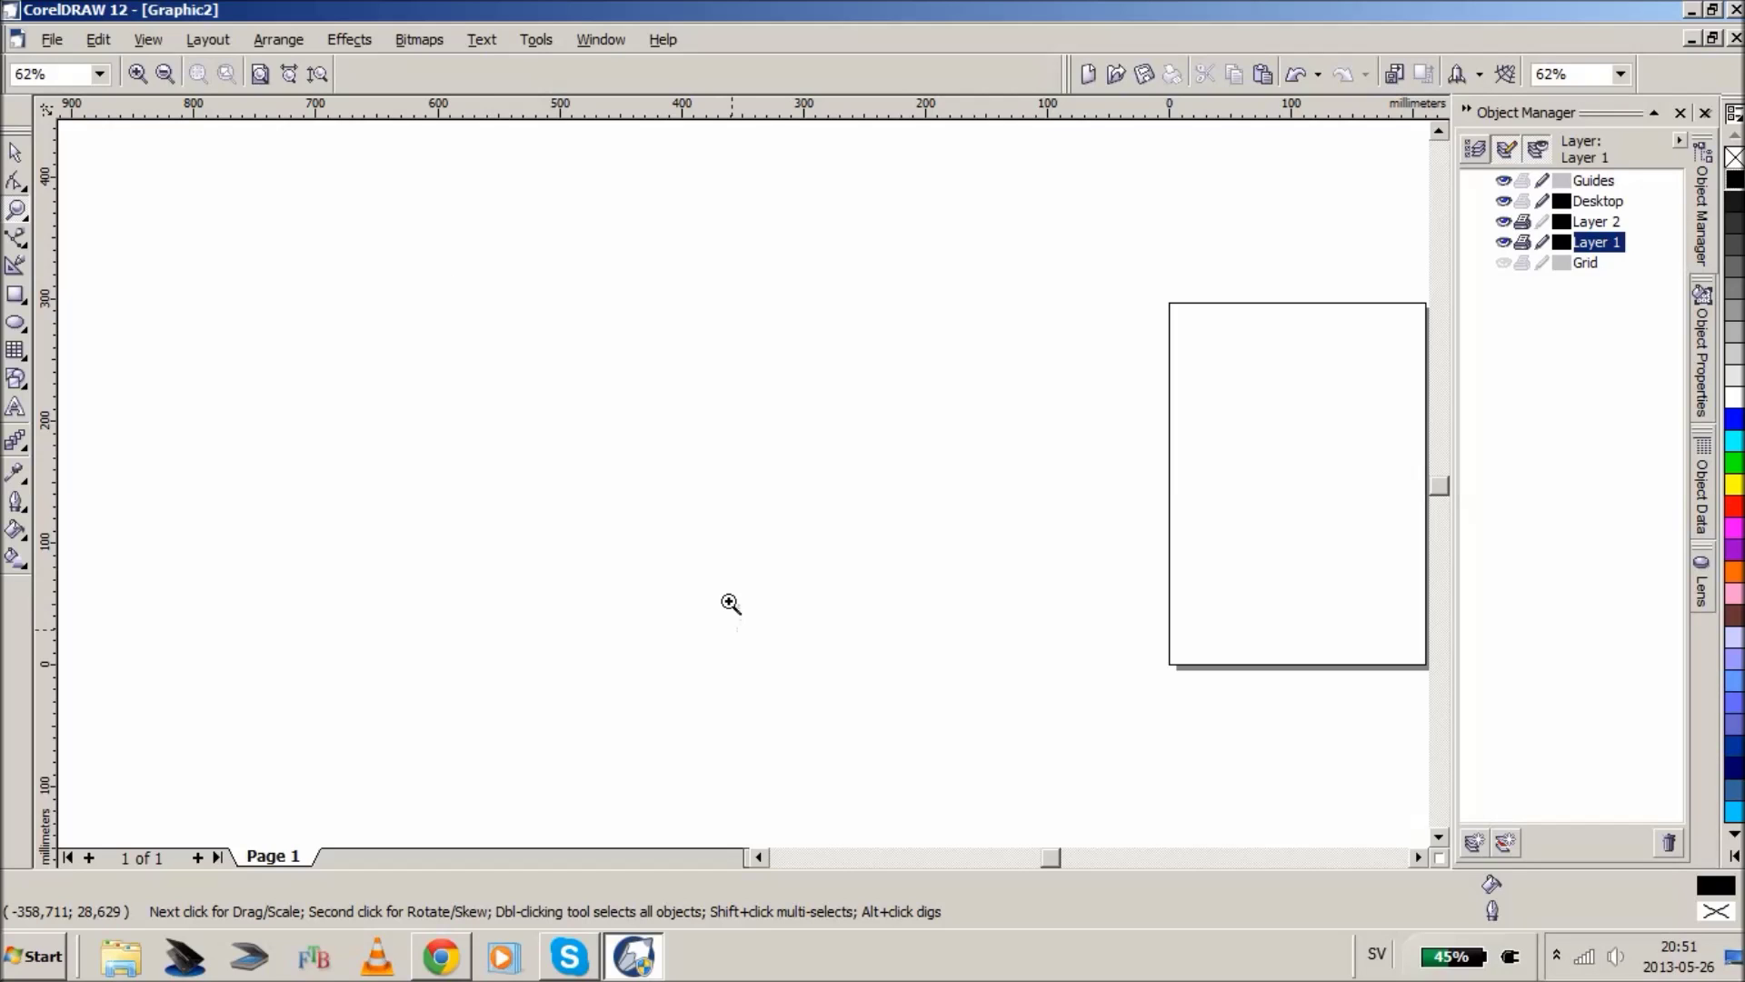
right_click(531, 431)
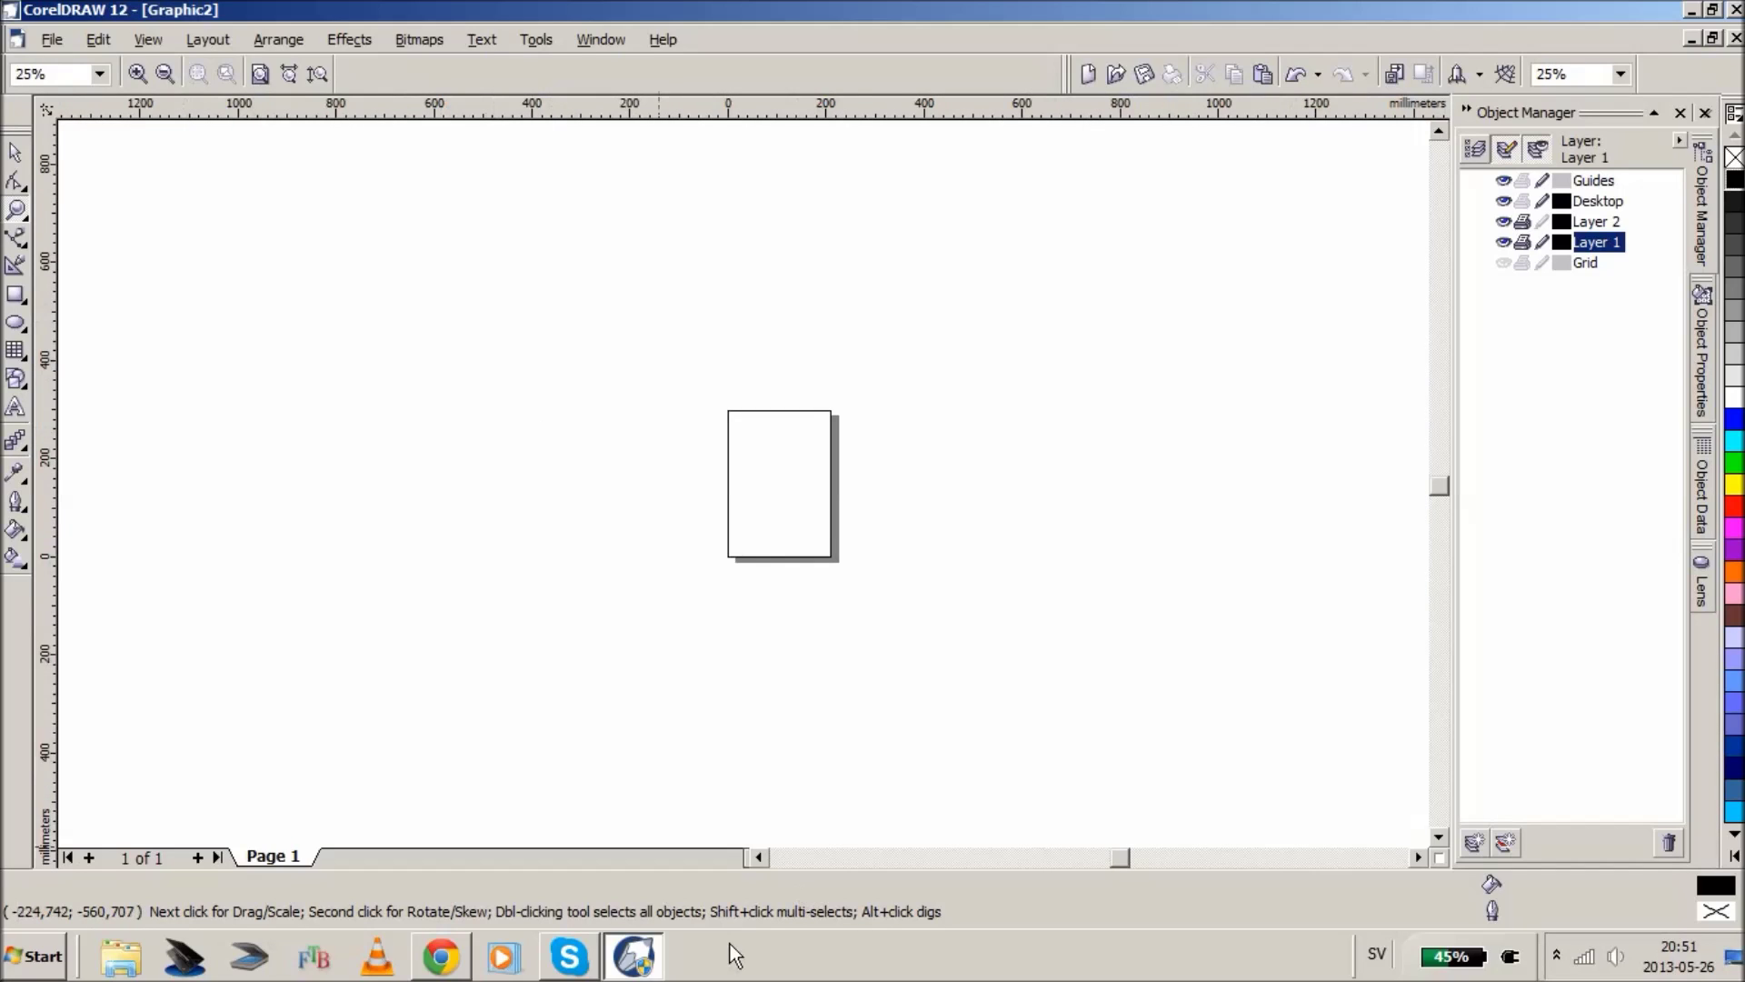
left_click(756, 857)
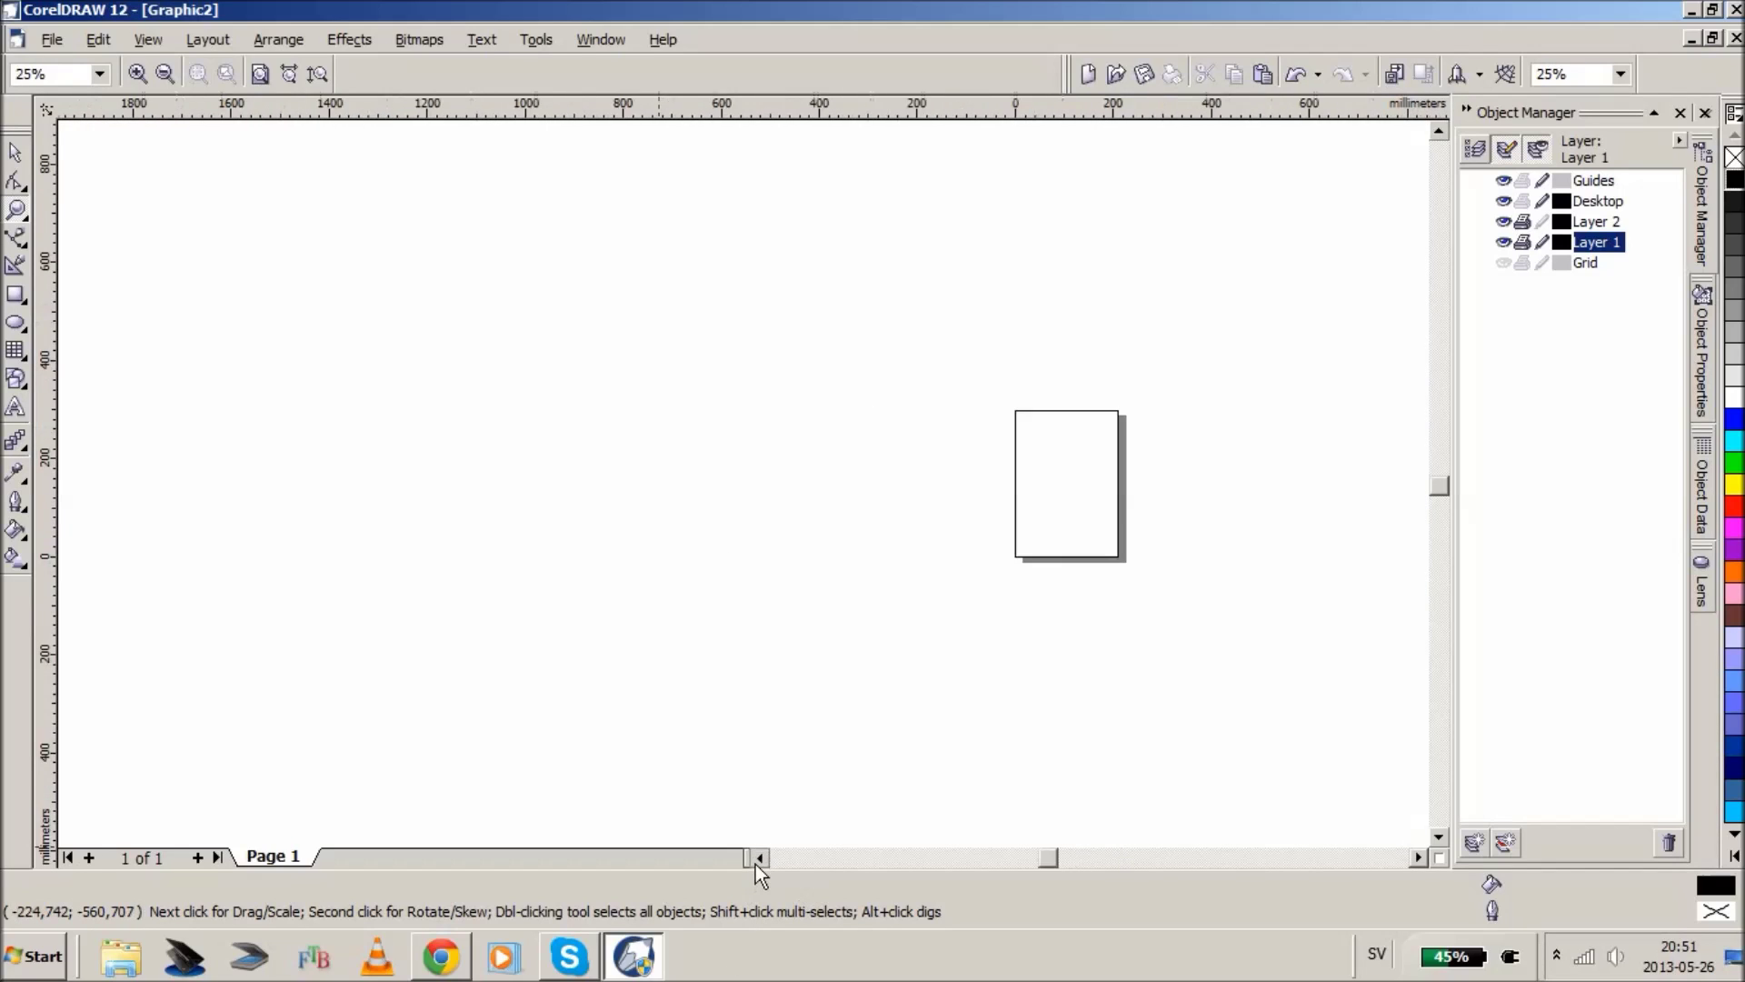
left_click(1418, 857)
left_click(1418, 857)
left_click_drag(308, 260, 836, 744)
- Draw thick curved trial strokes on the empty desktop area left of the page with the Artistic Media tool
left_click(14, 243)
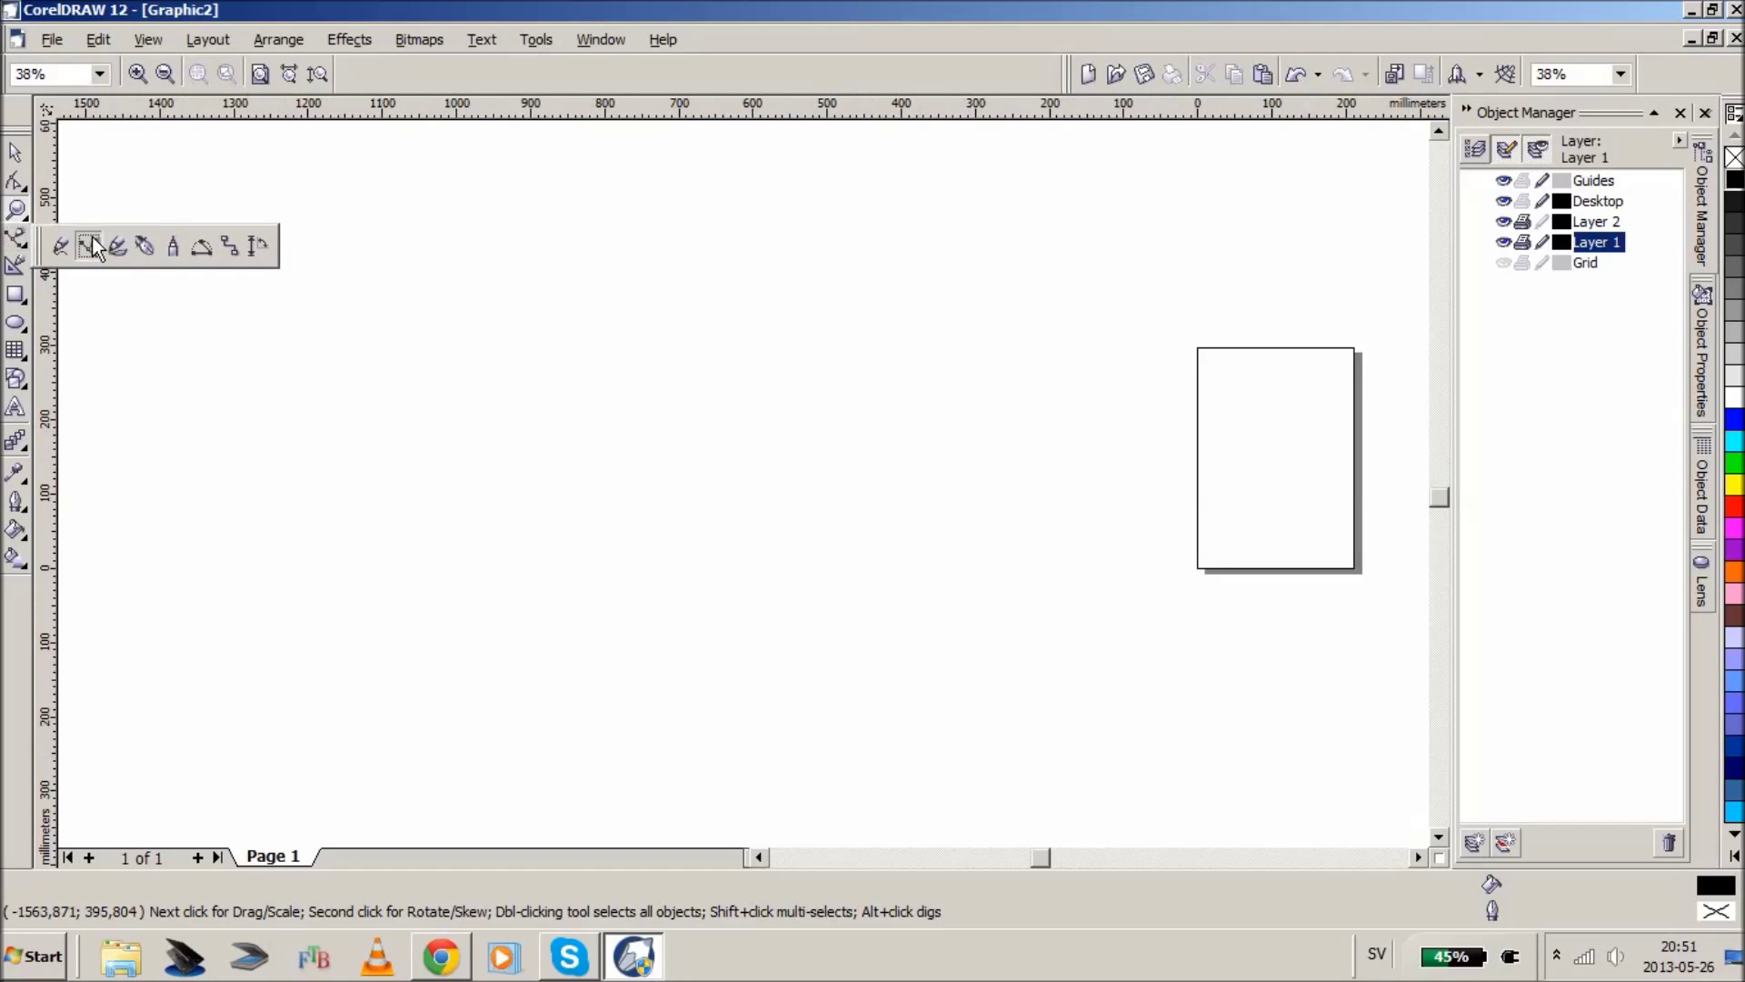
left_click(121, 243)
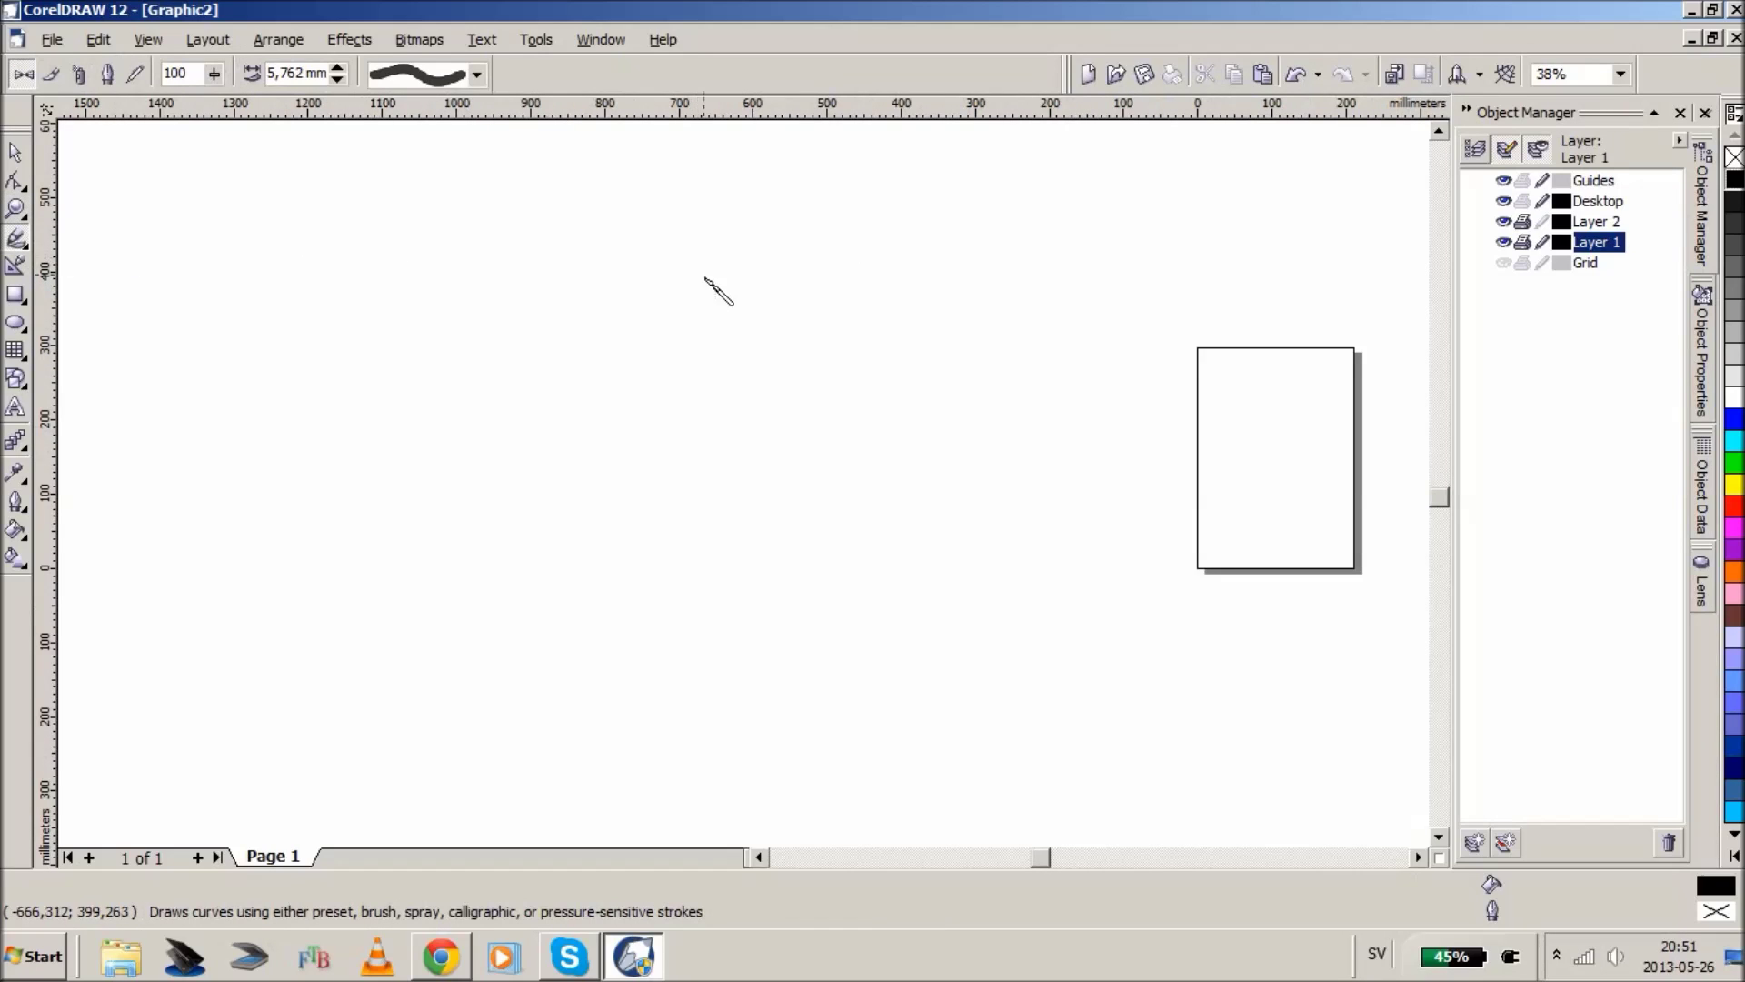
left_click(15, 209)
left_click(489, 410)
left_click(730, 472)
left_click(726, 471)
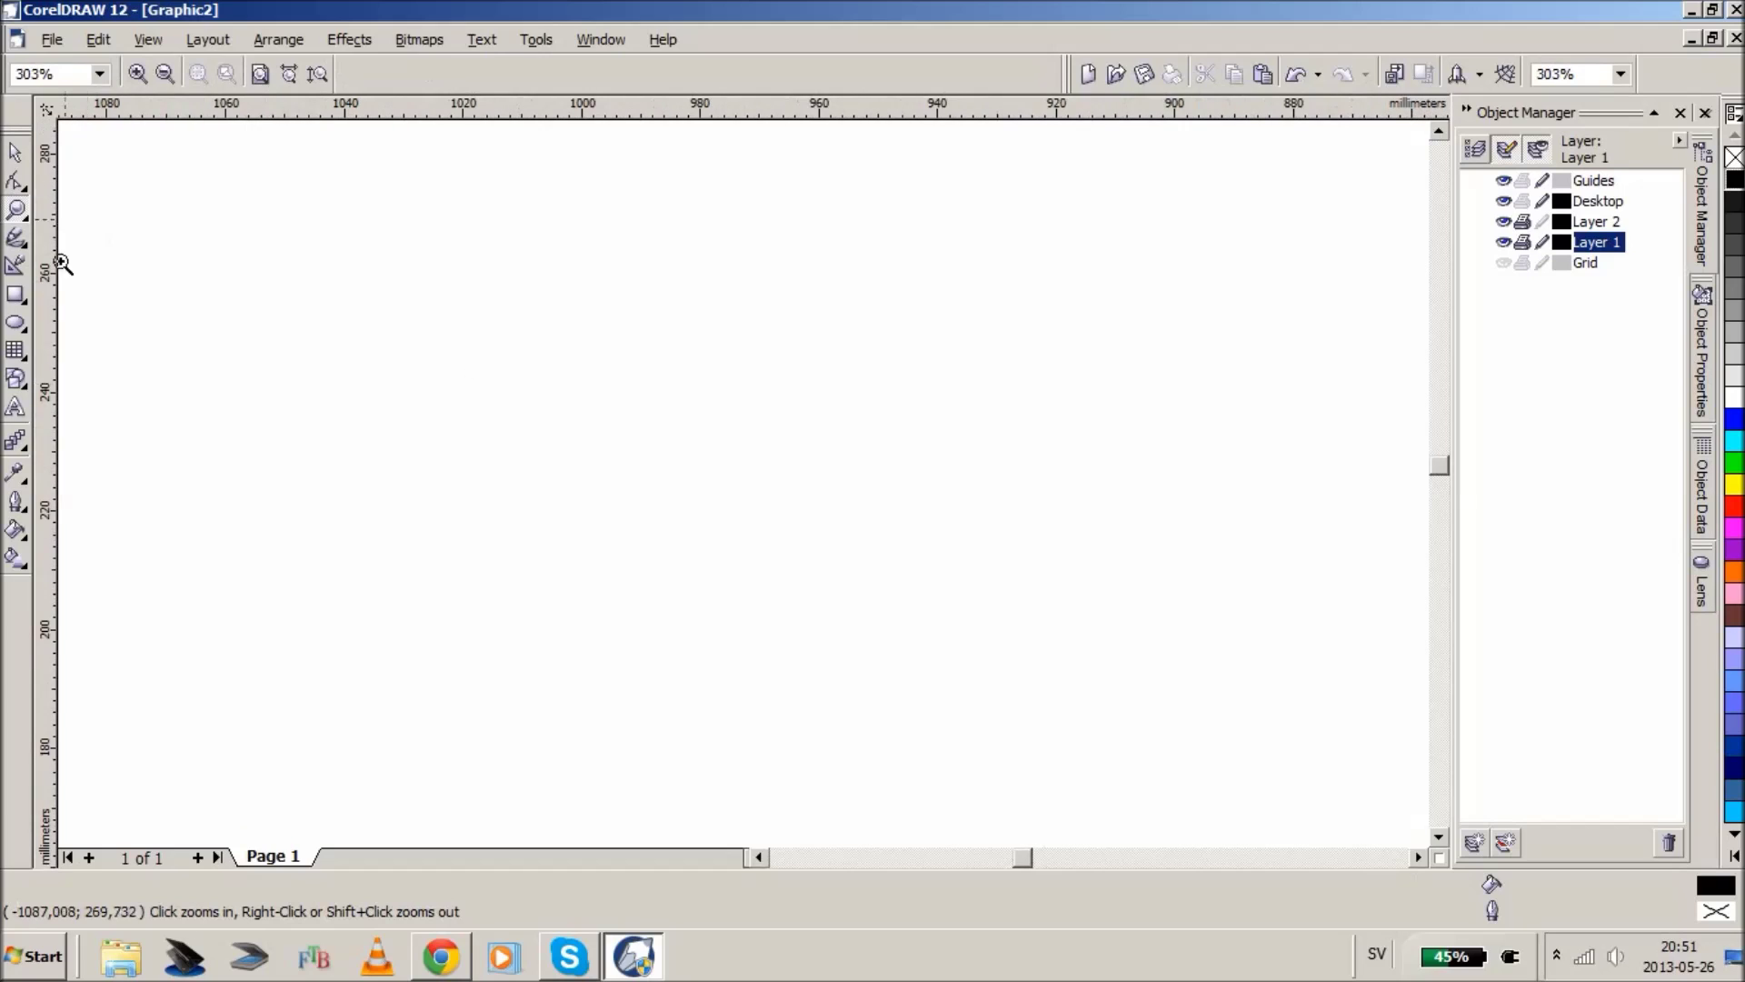
left_click(17, 240)
mouse_move(537, 401)
left_mouse_down()
mouse_move(728, 327)
mouse_move(1048, 414)
mouse_move(1001, 444)
mouse_move(1029, 440)
mouse_move(986, 489)
mouse_move(702, 589)
left_mouse_up()
- Reduce the Artistic Media stroke width to 2.262 mm
left_click(338, 81)
left_click(338, 81)
left_click(338, 81)
left_click(338, 81)
left_click(337, 81)
left_click(337, 80)
left_click(338, 79)
- Delete both curved trial strokes from the drawing area
left_click(16, 152)
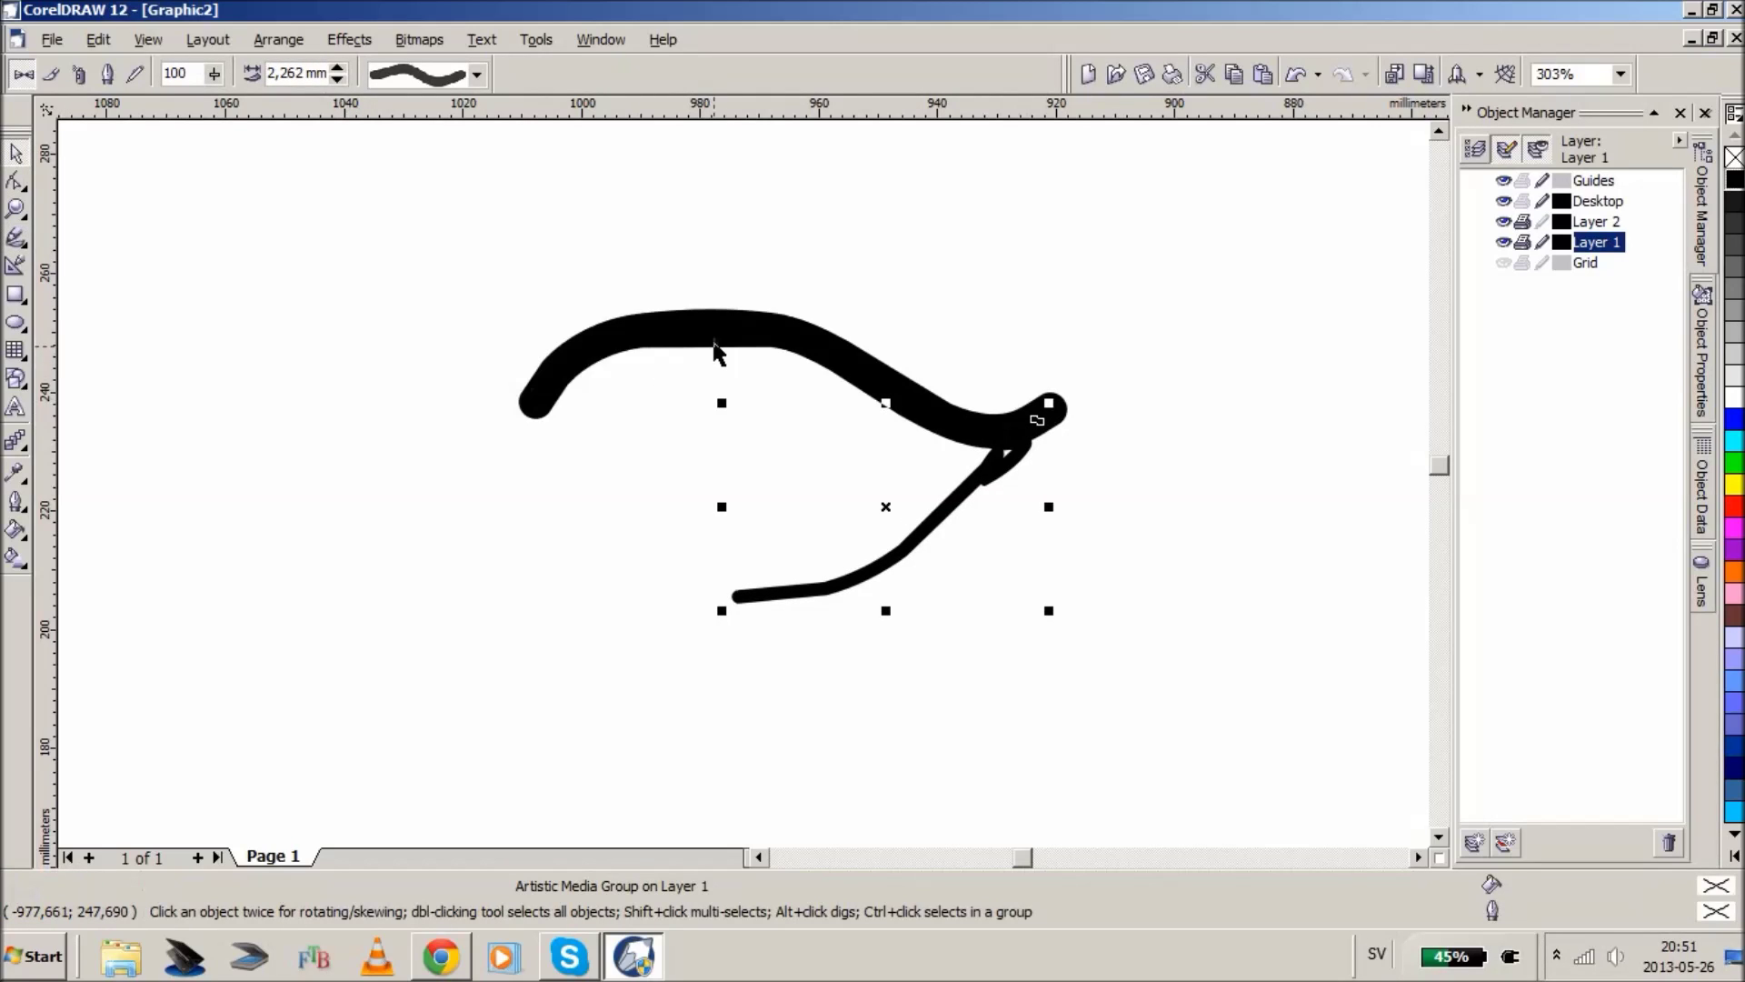
key("Delete")
left_click(908, 418)
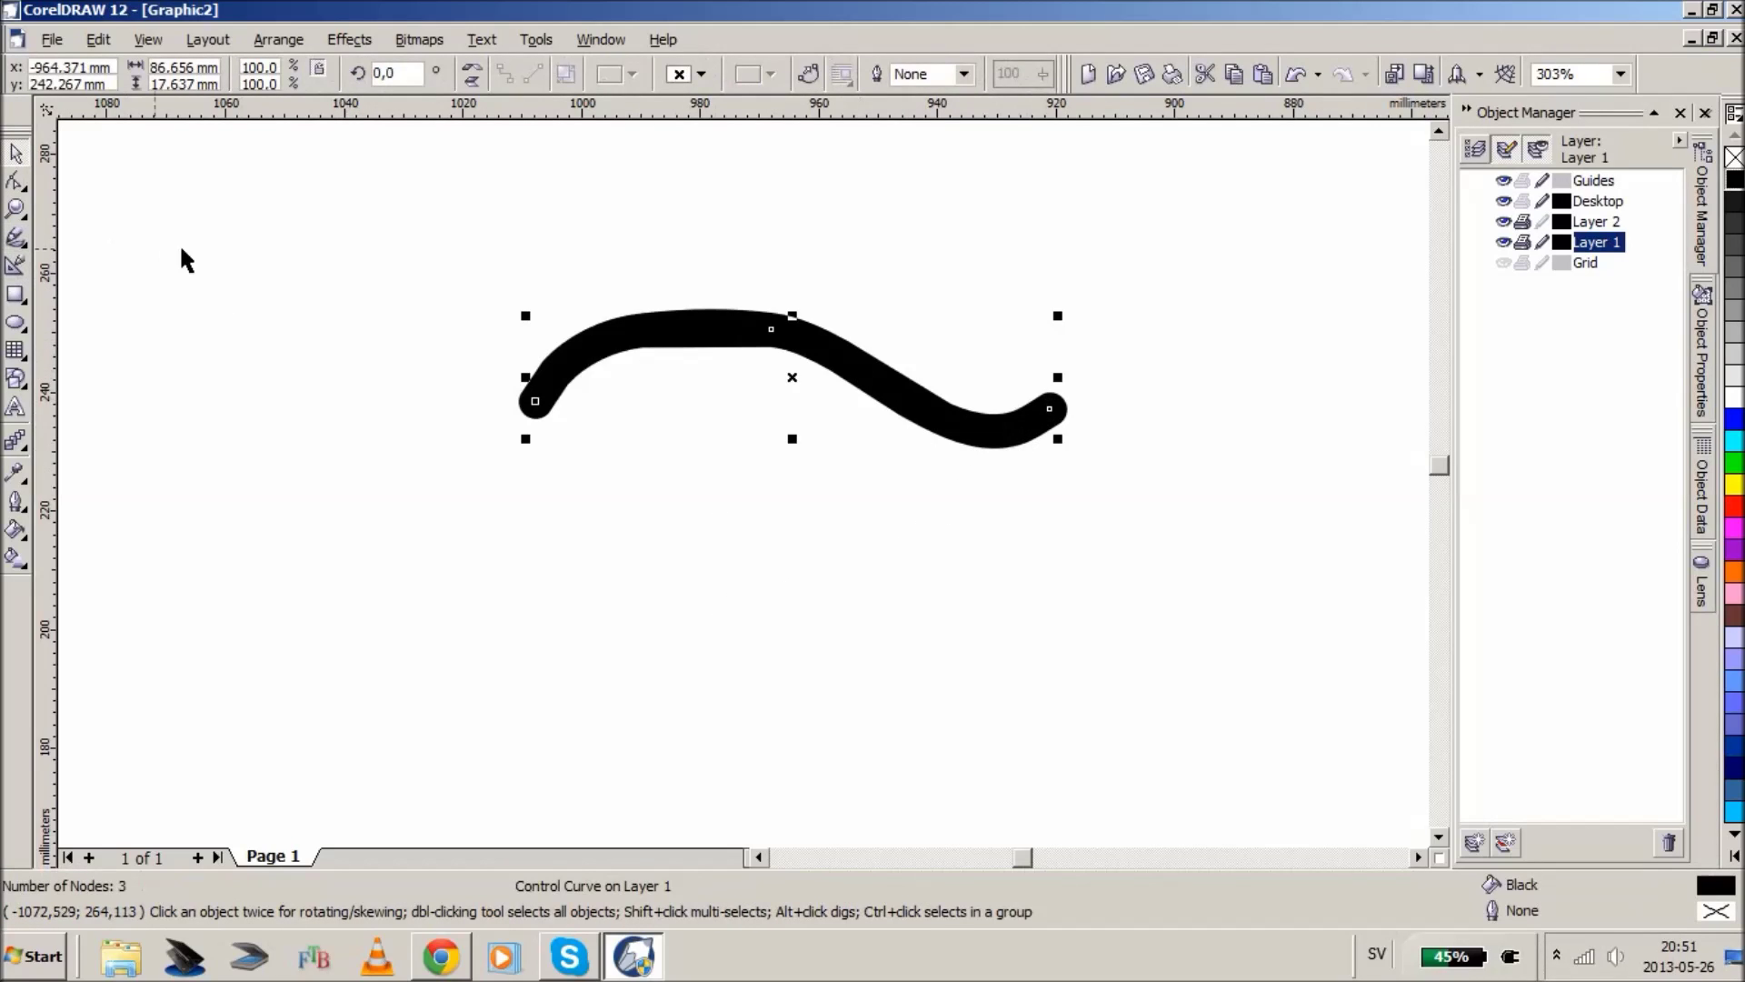
key("Delete")
- Sketch the upper and lower lids of an eye with Artistic Media strokes, including the pointed outer corner and closed inner corner
key("i")
mouse_move(491, 430)
left_mouse_down()
mouse_move(710, 343)
mouse_move(987, 420)
mouse_move(927, 465)
mouse_move(864, 554)
mouse_move(482, 540)
mouse_move(743, 595)
mouse_move(786, 586)
mouse_move(870, 504)
mouse_move(889, 420)
left_mouse_up()
mouse_move(875, 499)
left_mouse_down()
mouse_move(811, 405)
mouse_move(704, 349)
mouse_move(534, 378)
mouse_move(461, 471)
mouse_move(538, 405)
mouse_move(791, 412)
mouse_move(873, 500)
left_mouse_up()
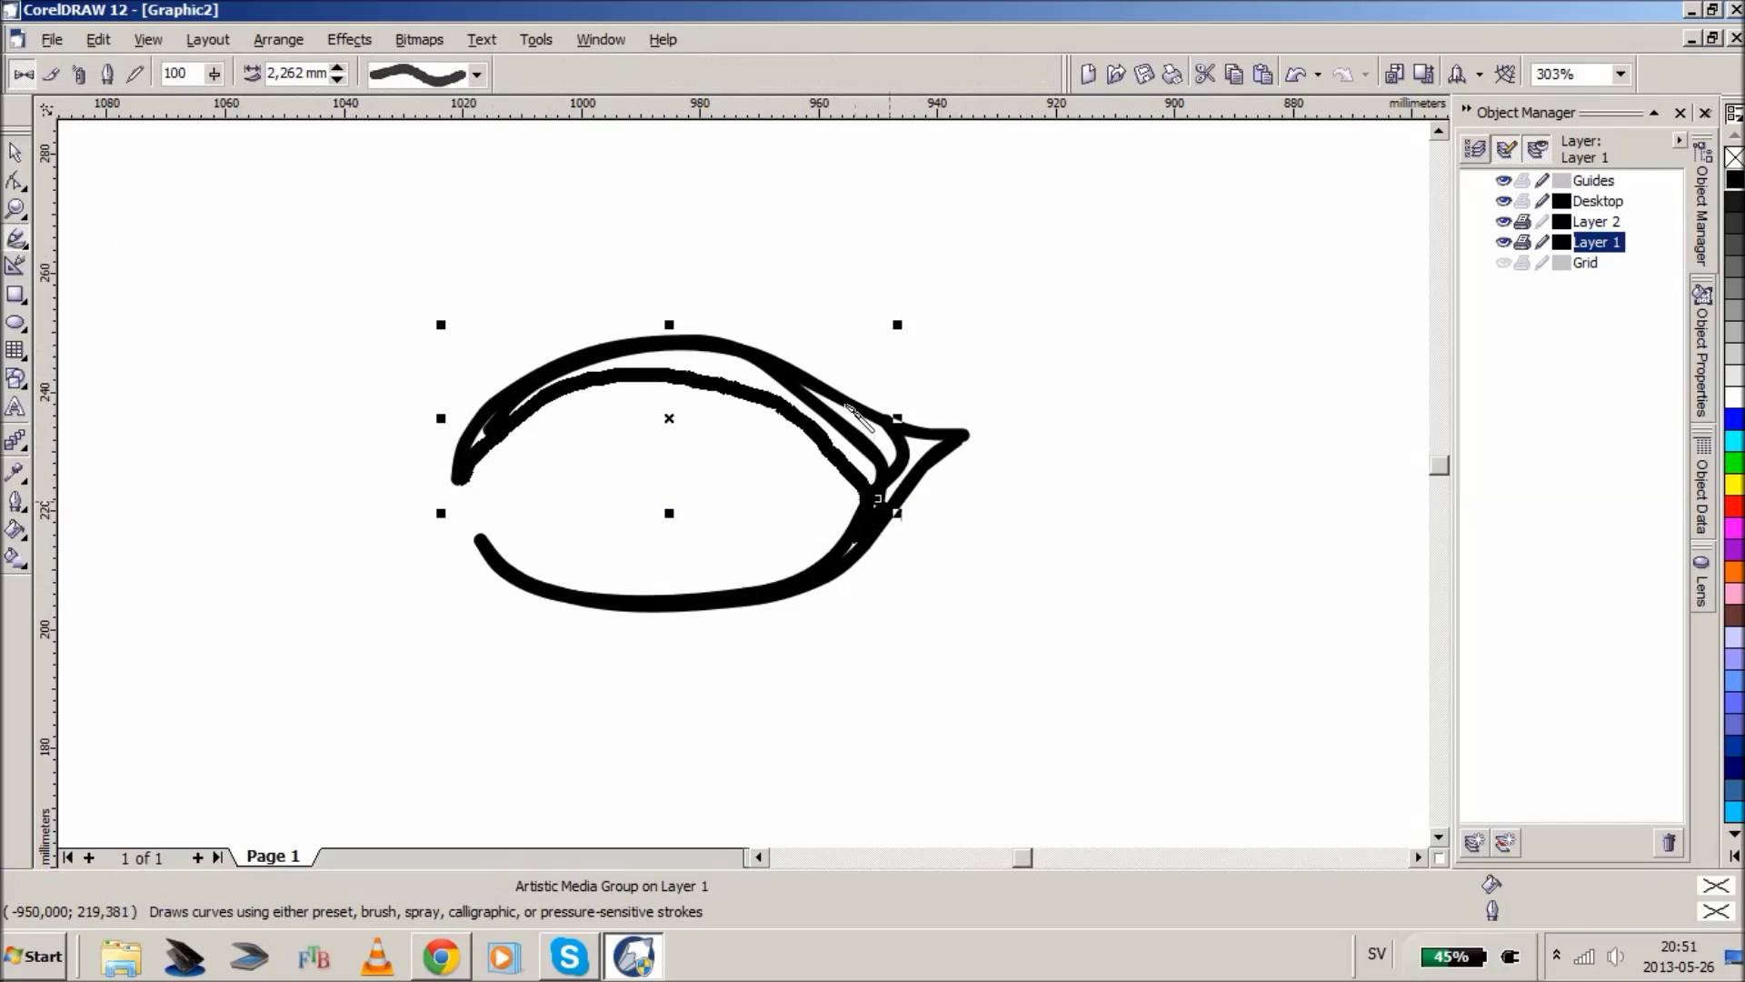
mouse_move(459, 477)
left_mouse_down()
mouse_move(454, 509)
mouse_move(538, 581)
left_mouse_up()
- Add the iris and pupil inside the eye and sketch a long eyebrow above it with Artistic Media strokes
mouse_move(570, 393)
left_mouse_down()
mouse_move(836, 498)
mouse_move(839, 438)
left_mouse_up()
left_click_drag(575, 465, 841, 494)
mouse_move(764, 393)
left_mouse_down()
mouse_move(766, 428)
mouse_move(672, 420)
mouse_move(721, 471)
mouse_move(772, 417)
mouse_move(647, 368)
left_mouse_up()
mouse_move(395, 395)
left_mouse_down()
mouse_move(984, 228)
mouse_move(1031, 317)
left_mouse_up()
mouse_move(718, 255)
left_mouse_down()
mouse_move(1030, 314)
mouse_move(545, 349)
mouse_move(439, 375)
mouse_move(956, 238)
mouse_move(1050, 256)
left_mouse_up()
- Select all strokes of the sketched eye and eyebrow and delete them
left_click(15, 209)
right_click(374, 363)
left_click(15, 152)
left_click_drag(406, 263, 1166, 724)
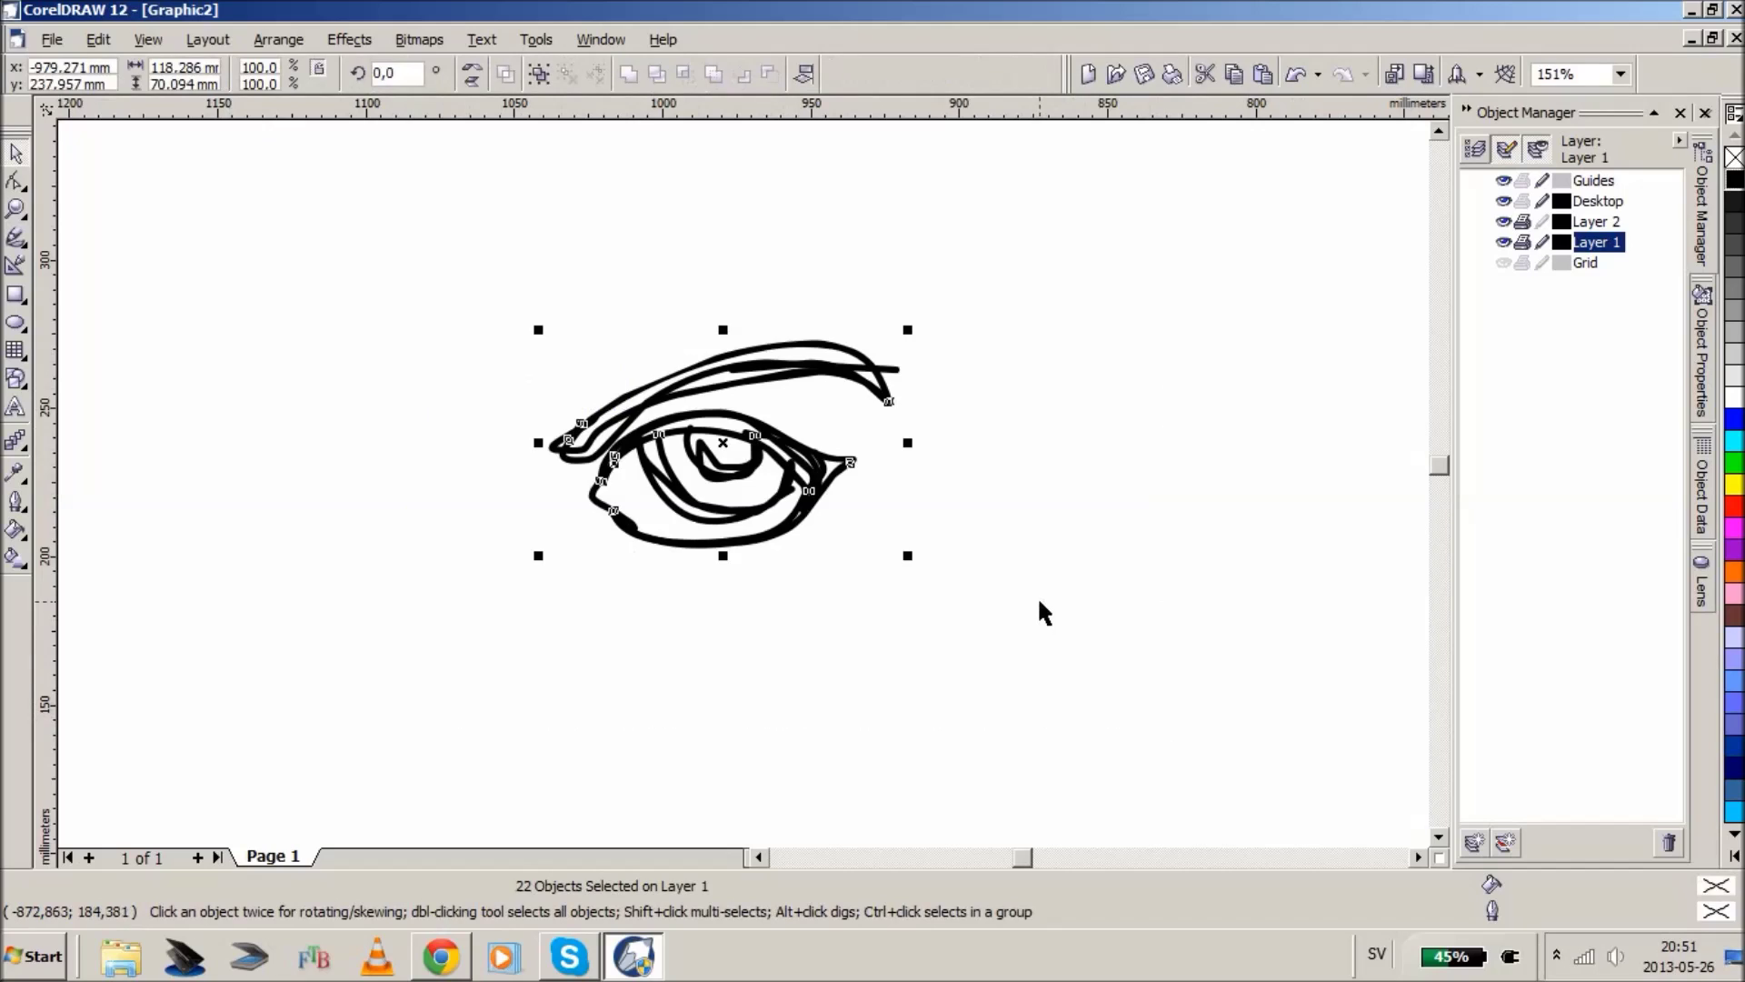
key("Delete")
- Draw a closed three-node triangle about 32.5 mm wide and 25 mm high with the Bezier tool
left_click(15, 211)
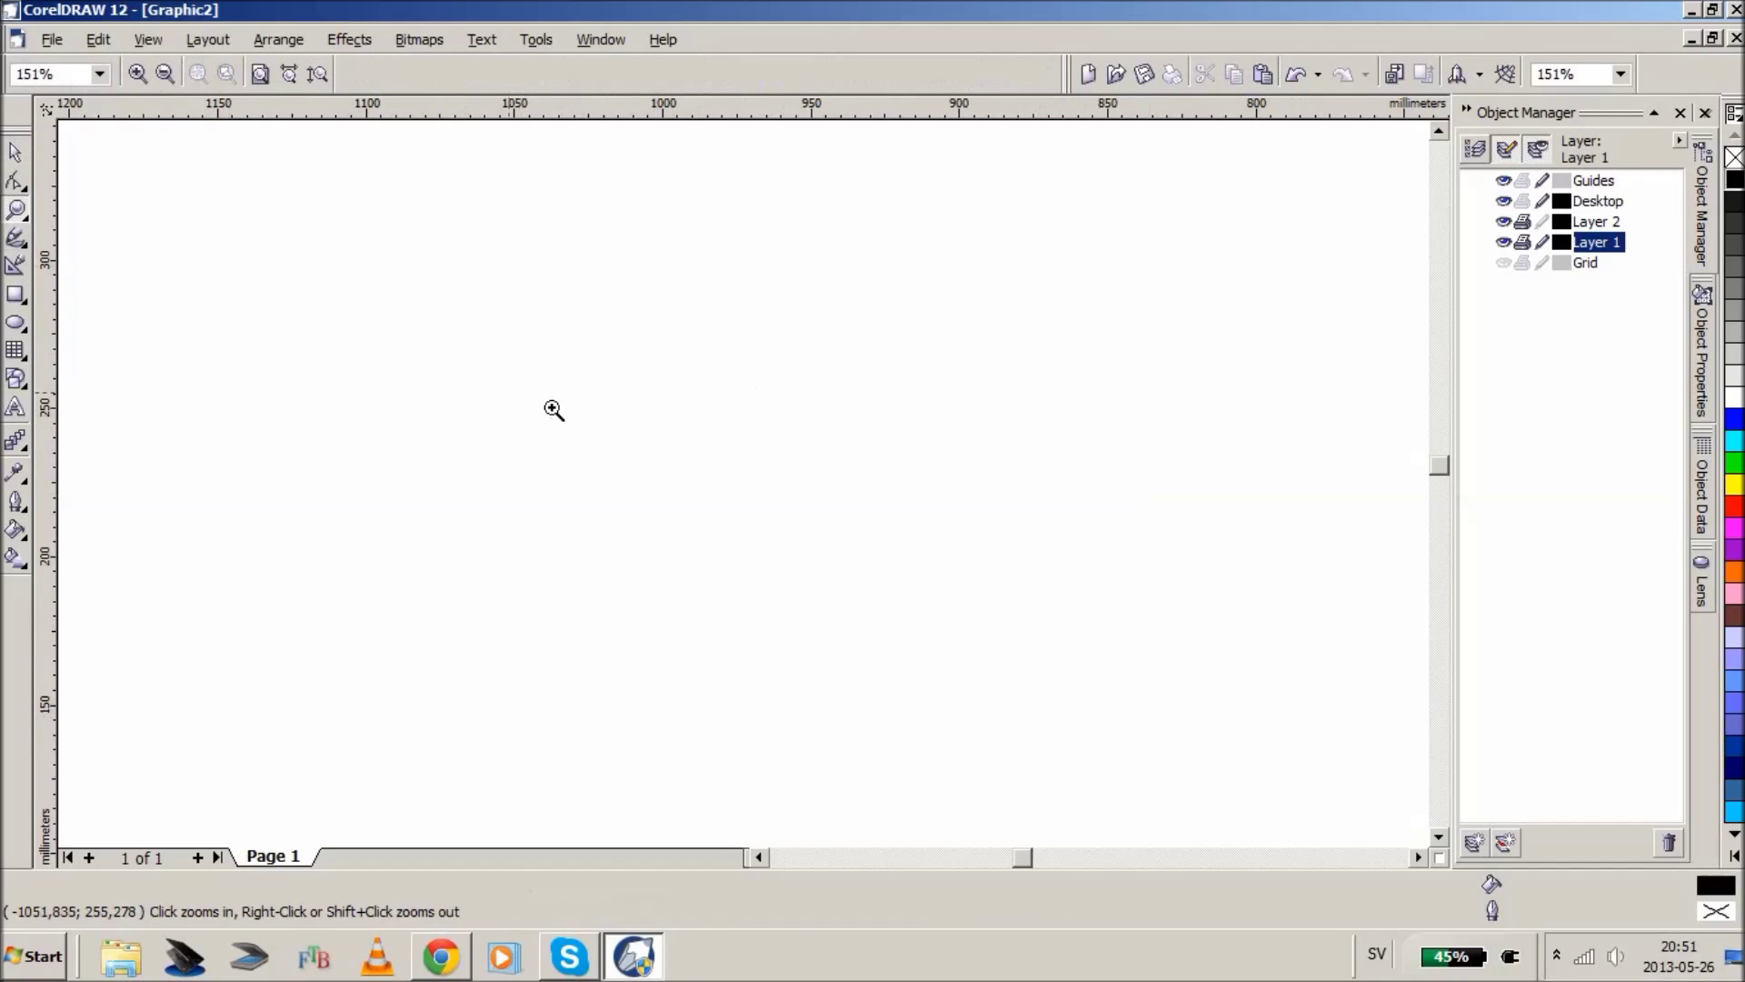
left_click(627, 429)
left_click(673, 424)
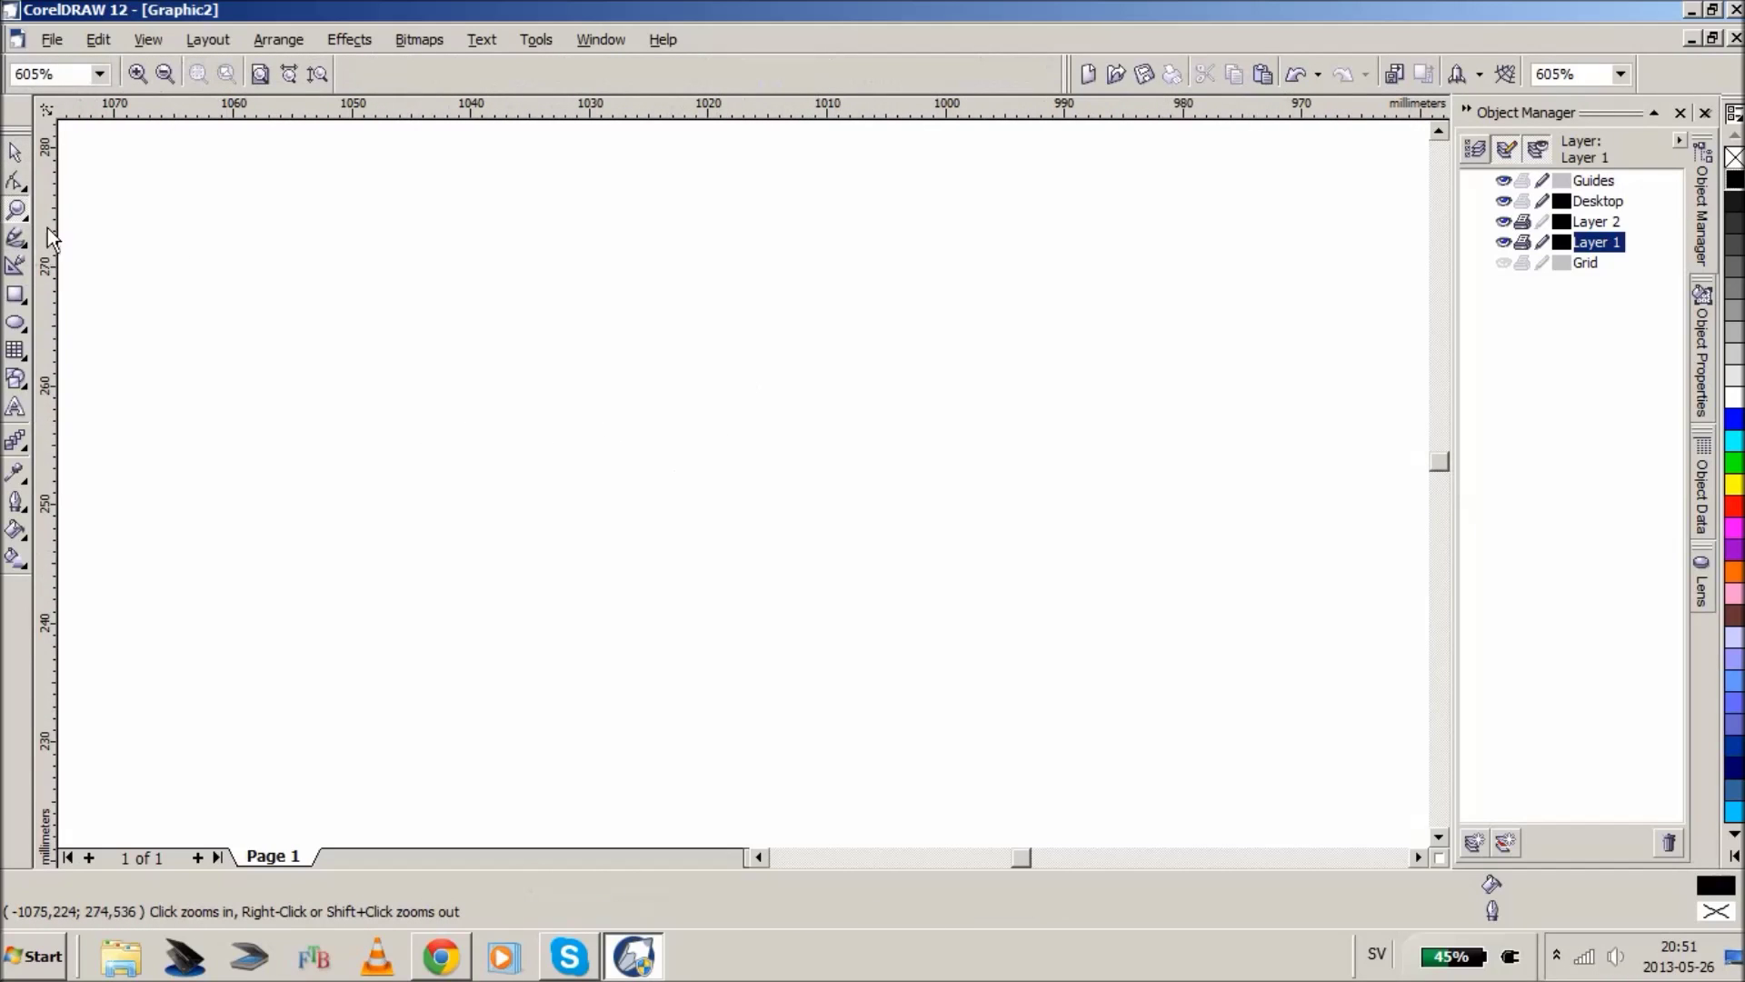
left_click(13, 239)
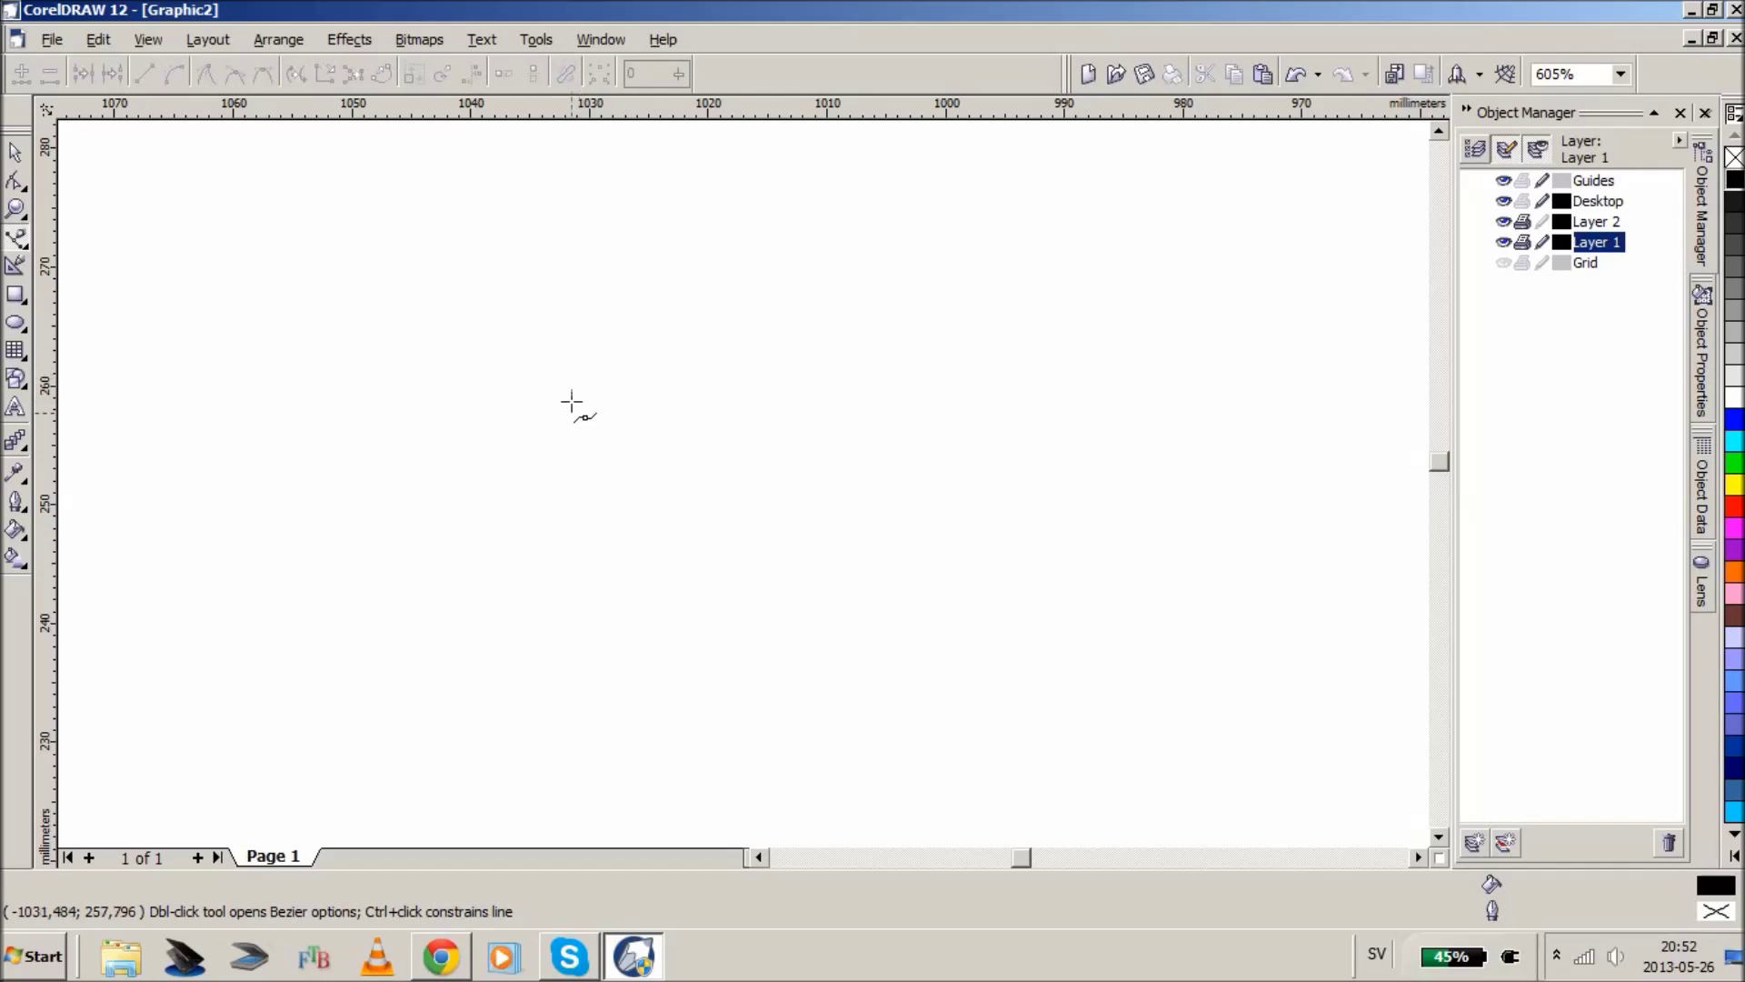
left_click(711, 666)
left_click(923, 385)
left_click(540, 369)
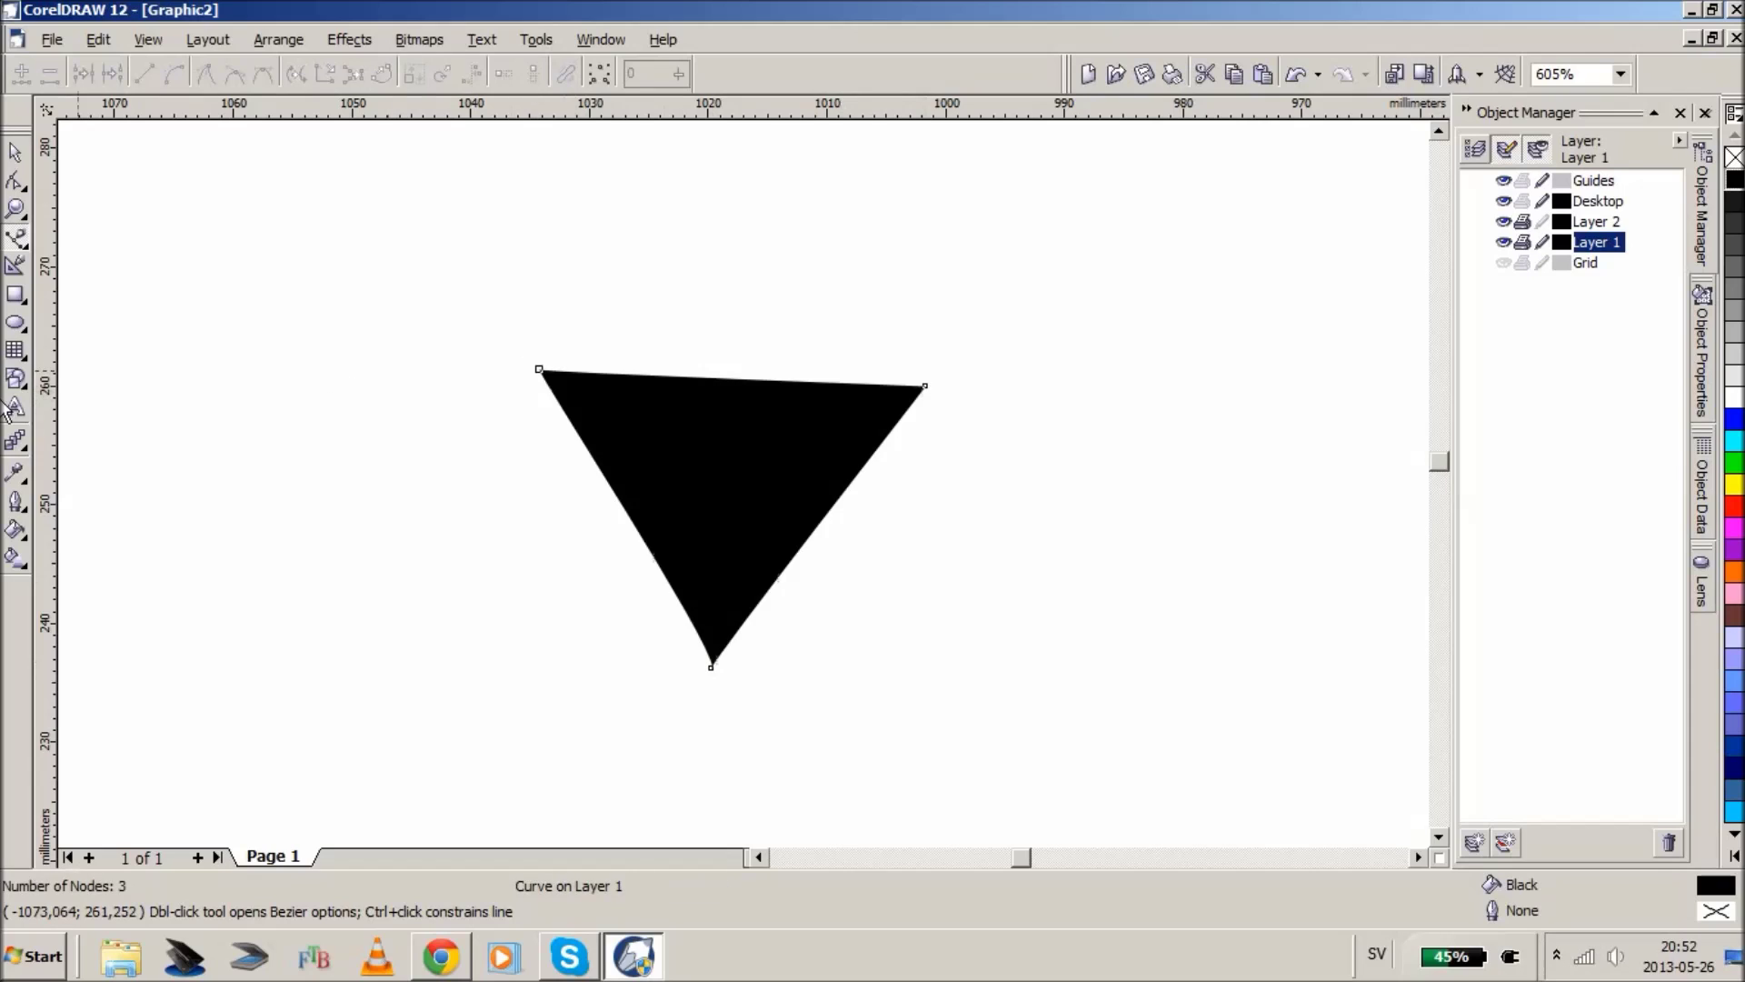
- Rotate the black triangle by about 156 degrees and delete it
left_click(18, 150)
left_click(809, 538)
left_click_drag(531, 675, 1036, 418)
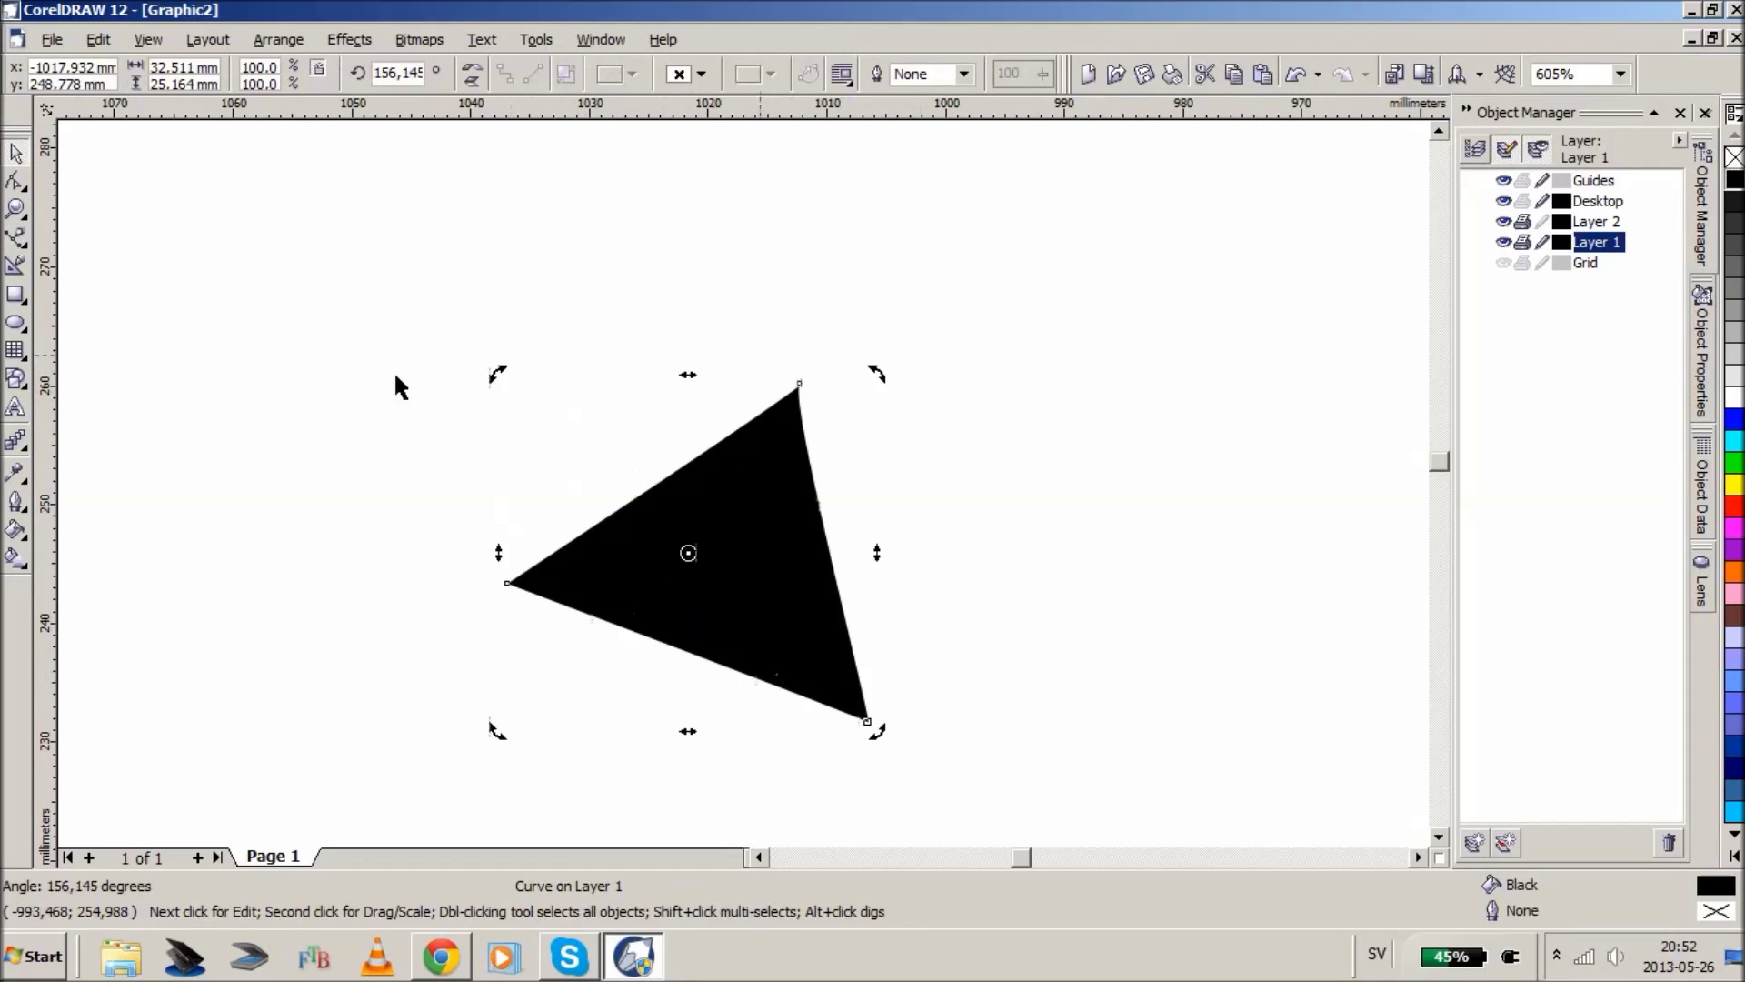
left_click(796, 567)
key("Delete")
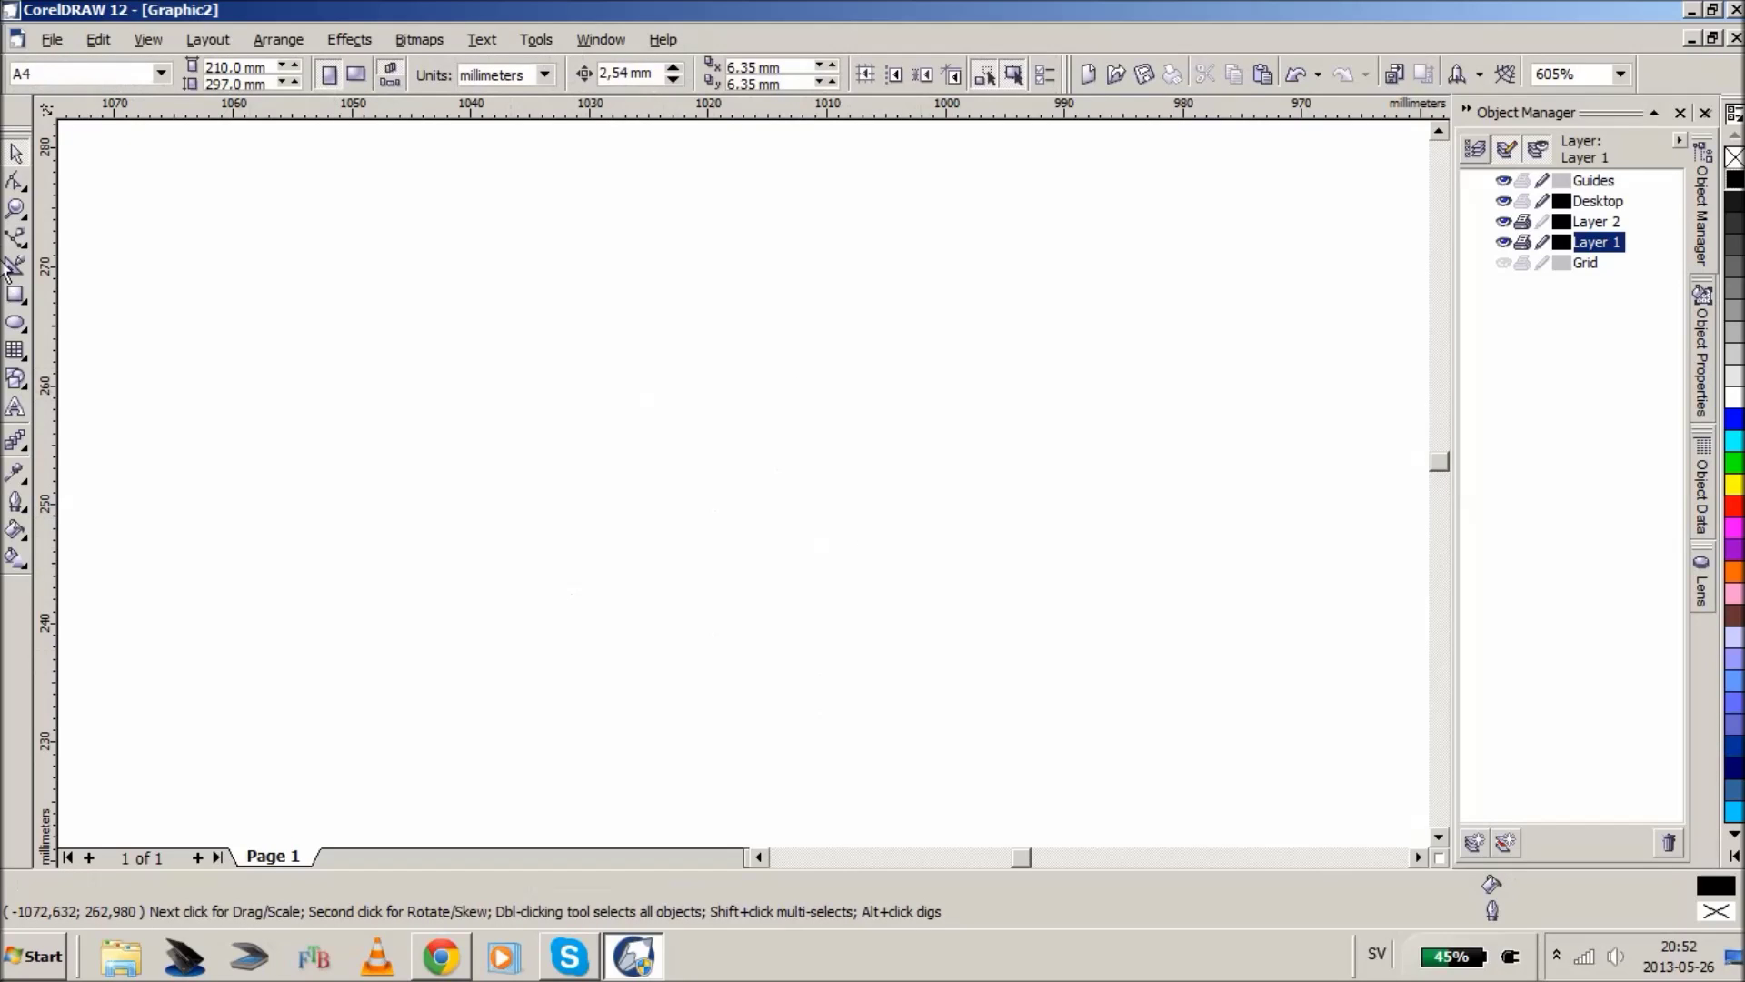
- Draw a closed 12-node Bezier curve forming an eye outline with tapered upper and lower lids and a pointed outer corner
left_click(13, 238)
left_click_drag(485, 454, 545, 381)
left_click_drag(847, 362, 958, 382)
left_click_drag(1107, 401, 1161, 406)
left_click_drag(1050, 508, 939, 611)
left_click_drag(683, 679, 572, 670)
left_click_drag(496, 591, 538, 629)
left_click_drag(728, 662, 806, 650)
left_click_drag(999, 517, 994, 452)
left_click_drag(864, 386, 782, 367)
left_click_drag(522, 442, 472, 473)
left_click(471, 473)
left_click(486, 455)
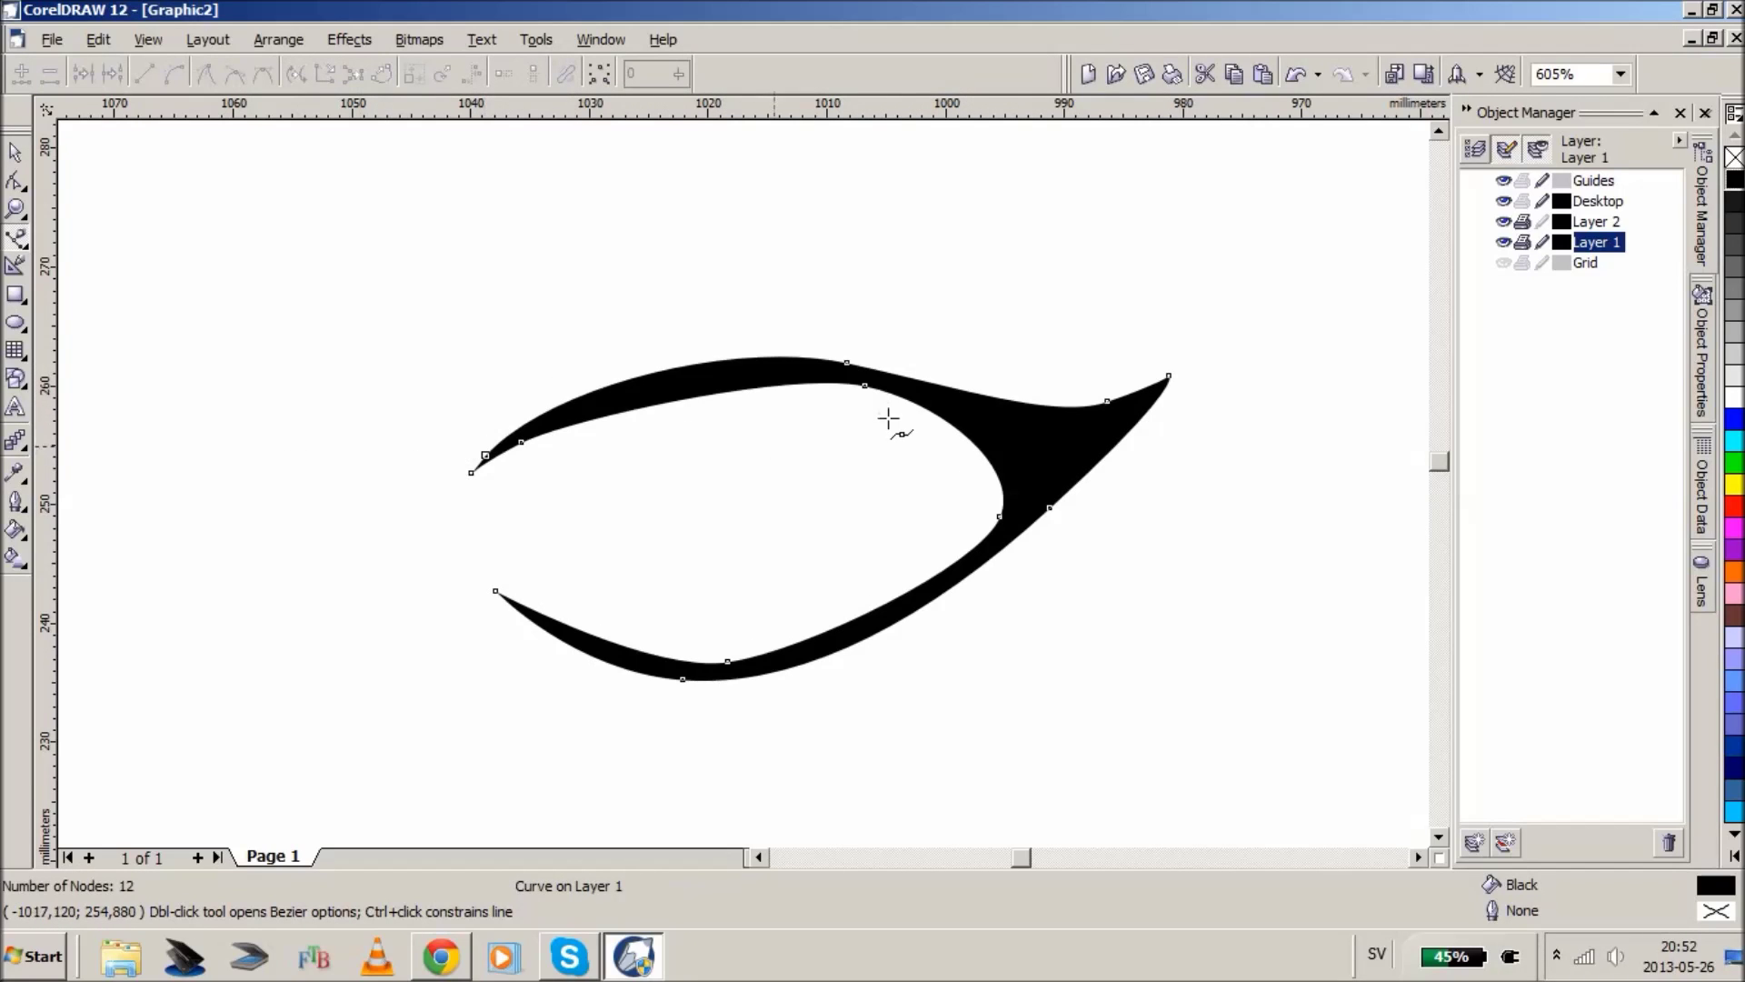
- Draw a closed 11-node Bezier curve over the upper lid and inner corner, making the eye about 65 mm wide and 27 mm high
left_click_drag(994, 533, 1001, 577)
left_click_drag(740, 429, 564, 440)
left_click_drag(472, 494, 417, 543)
left_click(415, 549)
left_click(468, 582)
left_click(400, 561)
left_click_drag(495, 446, 608, 394)
left_click_drag(815, 365, 919, 377)
left_click_drag(999, 419, 1020, 464)
left_click_drag(1027, 489, 1014, 515)
left_click(1004, 528)
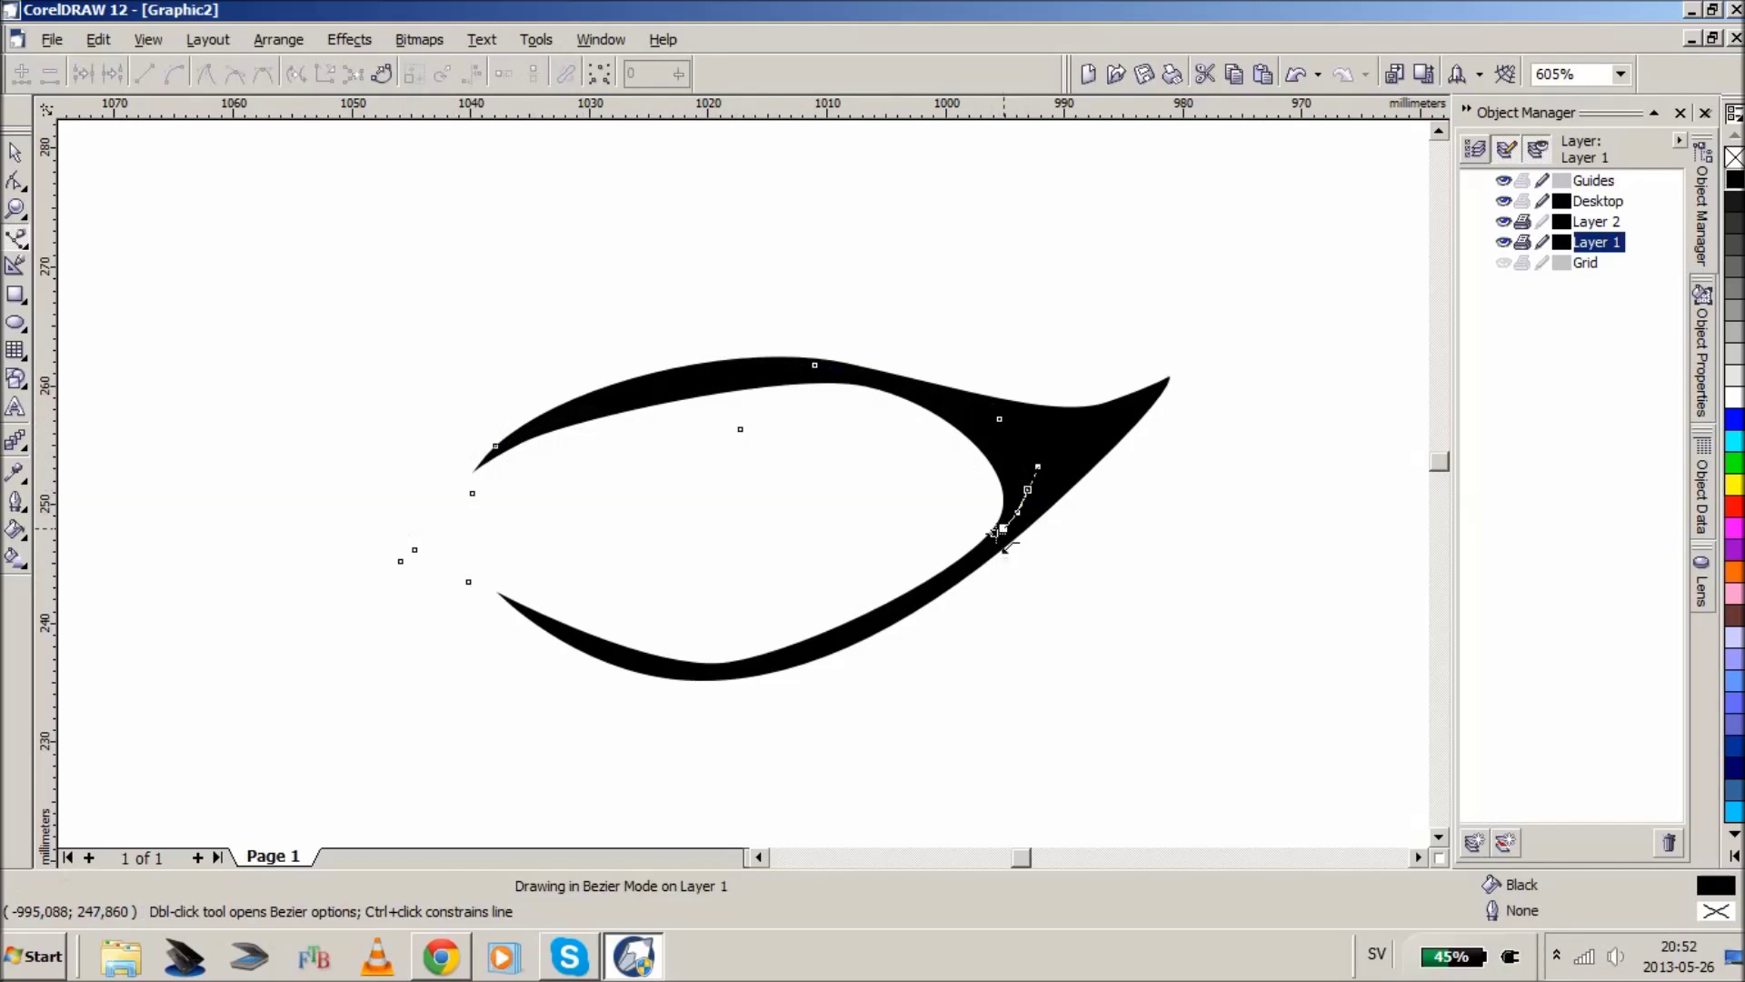
left_click(993, 533)
- Place a copy of both eye curves to the upper left of the originals and delete that copy
left_click(15, 209)
right_click(385, 214)
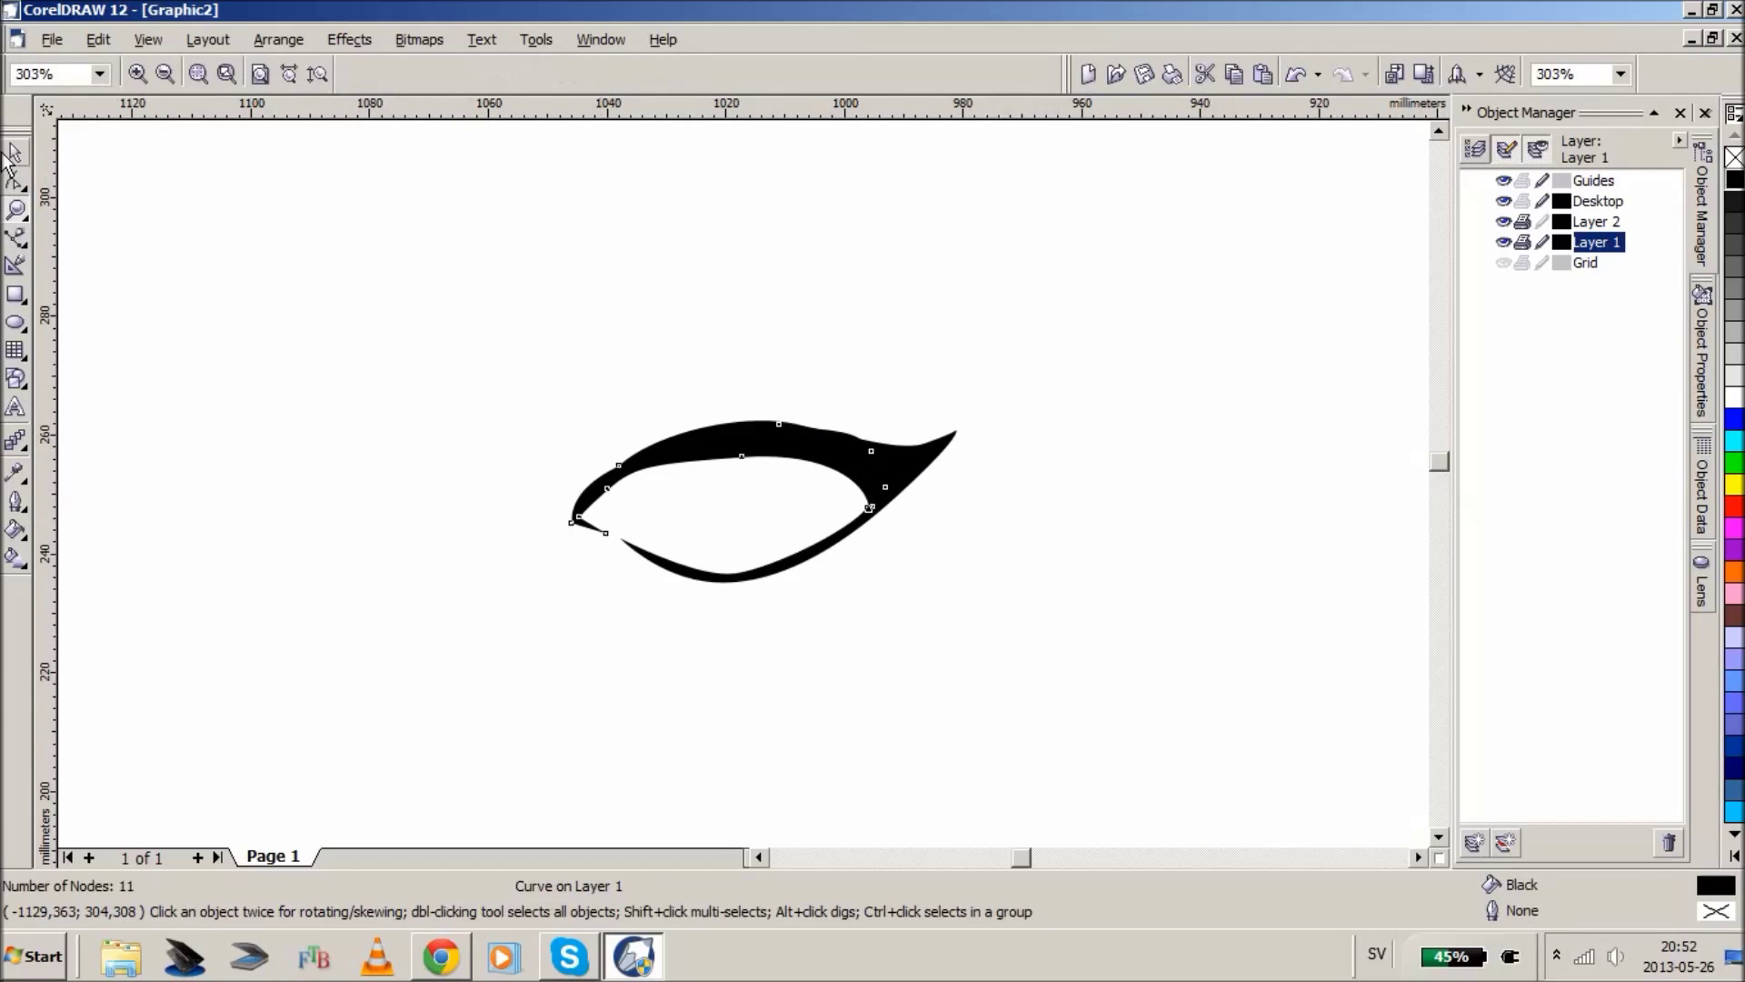
left_click(15, 153)
left_click_drag(411, 288, 1046, 645)
left_click_drag(800, 434, 394, 344)
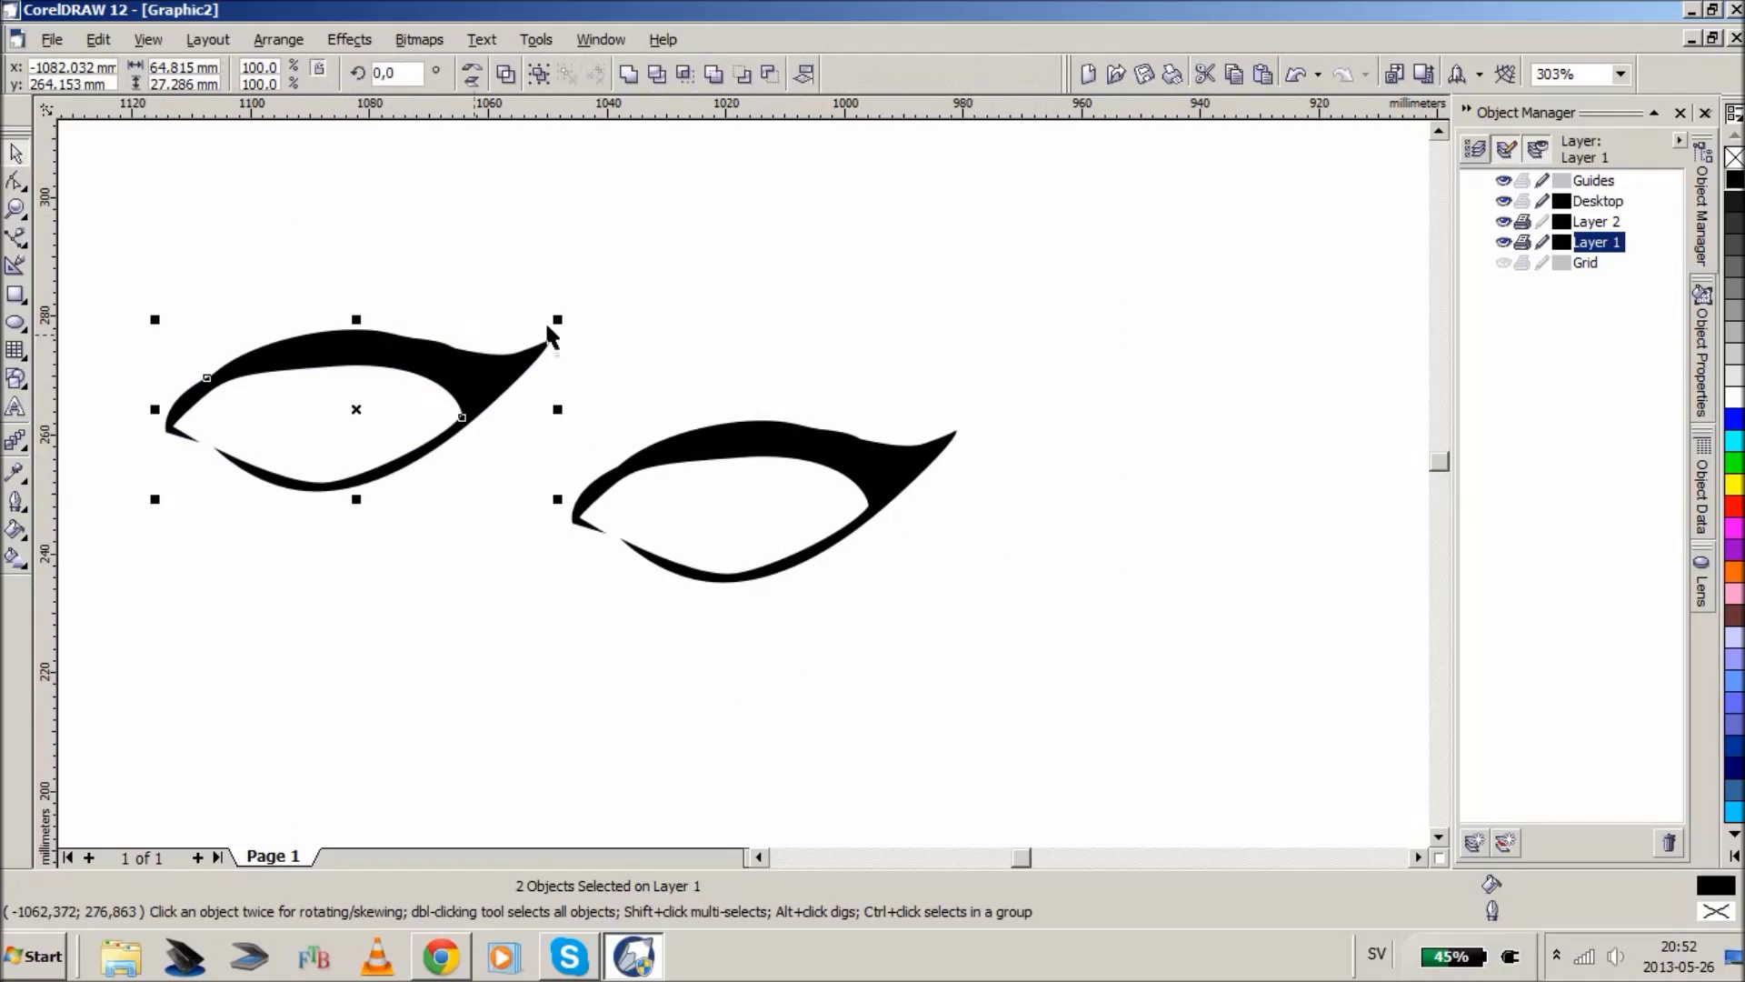
key("Delete")
- Rotate both eye curves together to about 180.5 degrees
left_click_drag(499, 339, 1121, 694)
left_click(893, 466)
left_click_drag(965, 416, 563, 588)
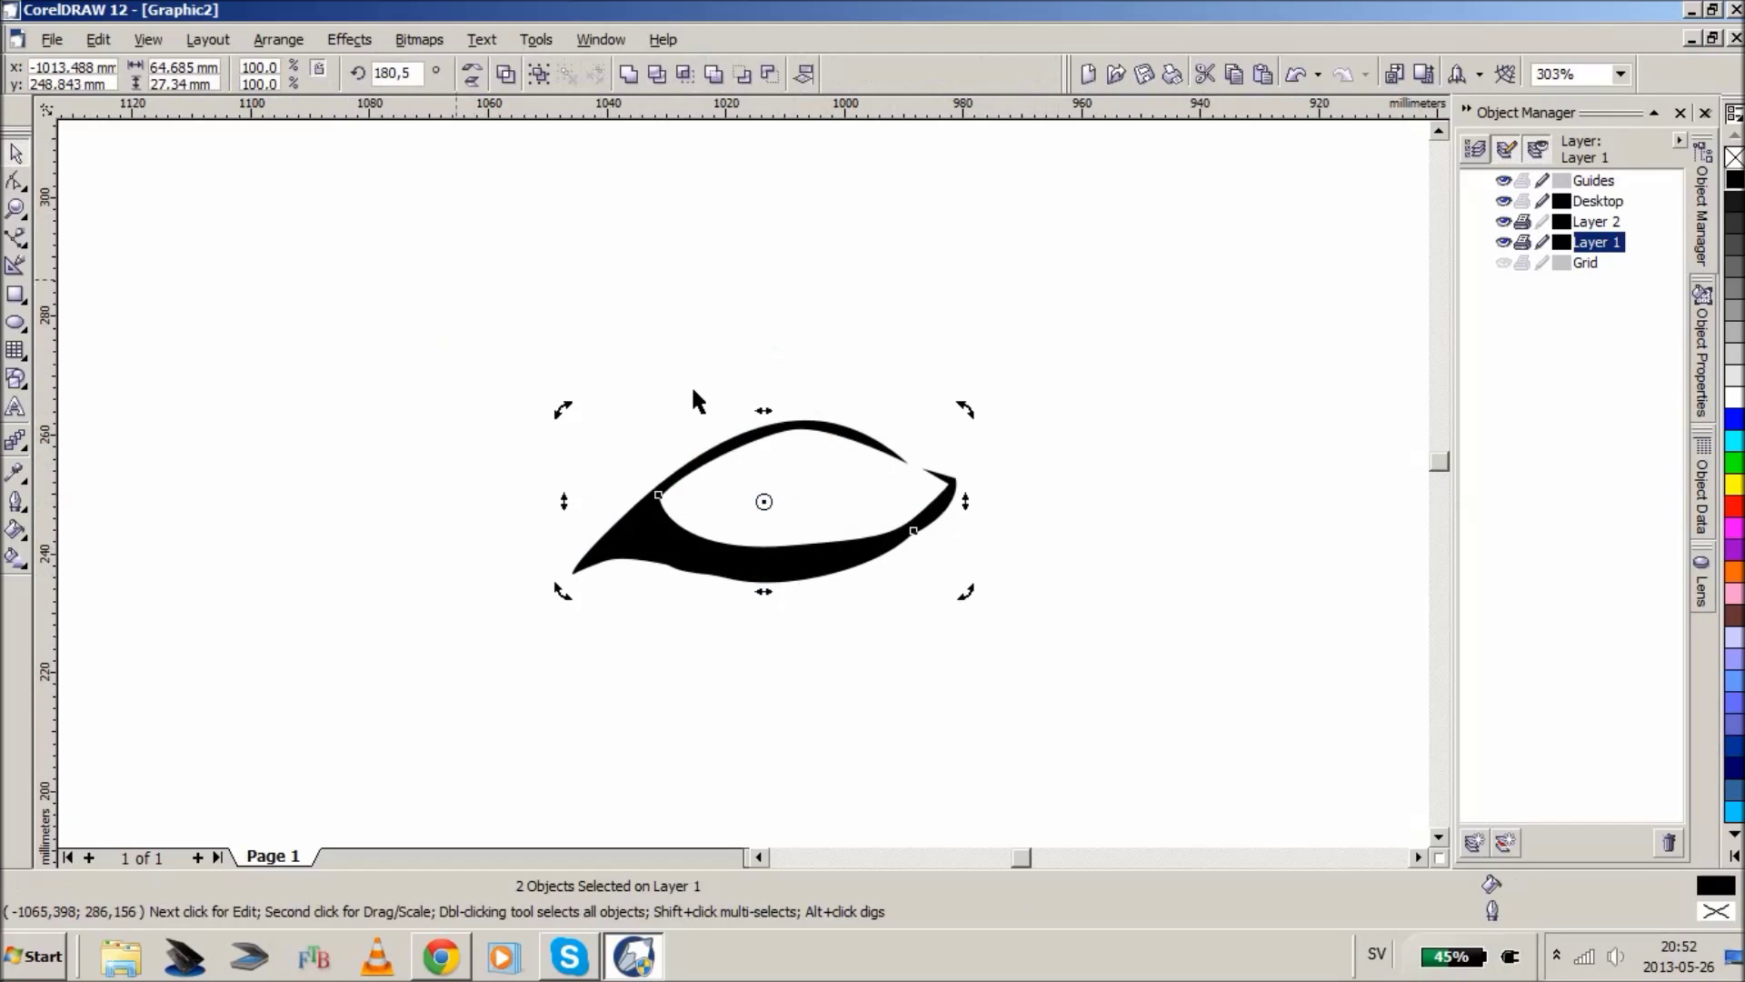
- Rotate both eye curves back upright to an angle of about 2.3 degrees
left_click(674, 559)
left_click(623, 559)
left_click_drag(567, 591, 1044, 472)
key("ctrl+l")
- Move the lowest node of the lower lid curve slightly downward with the Shape tool
left_click(15, 183)
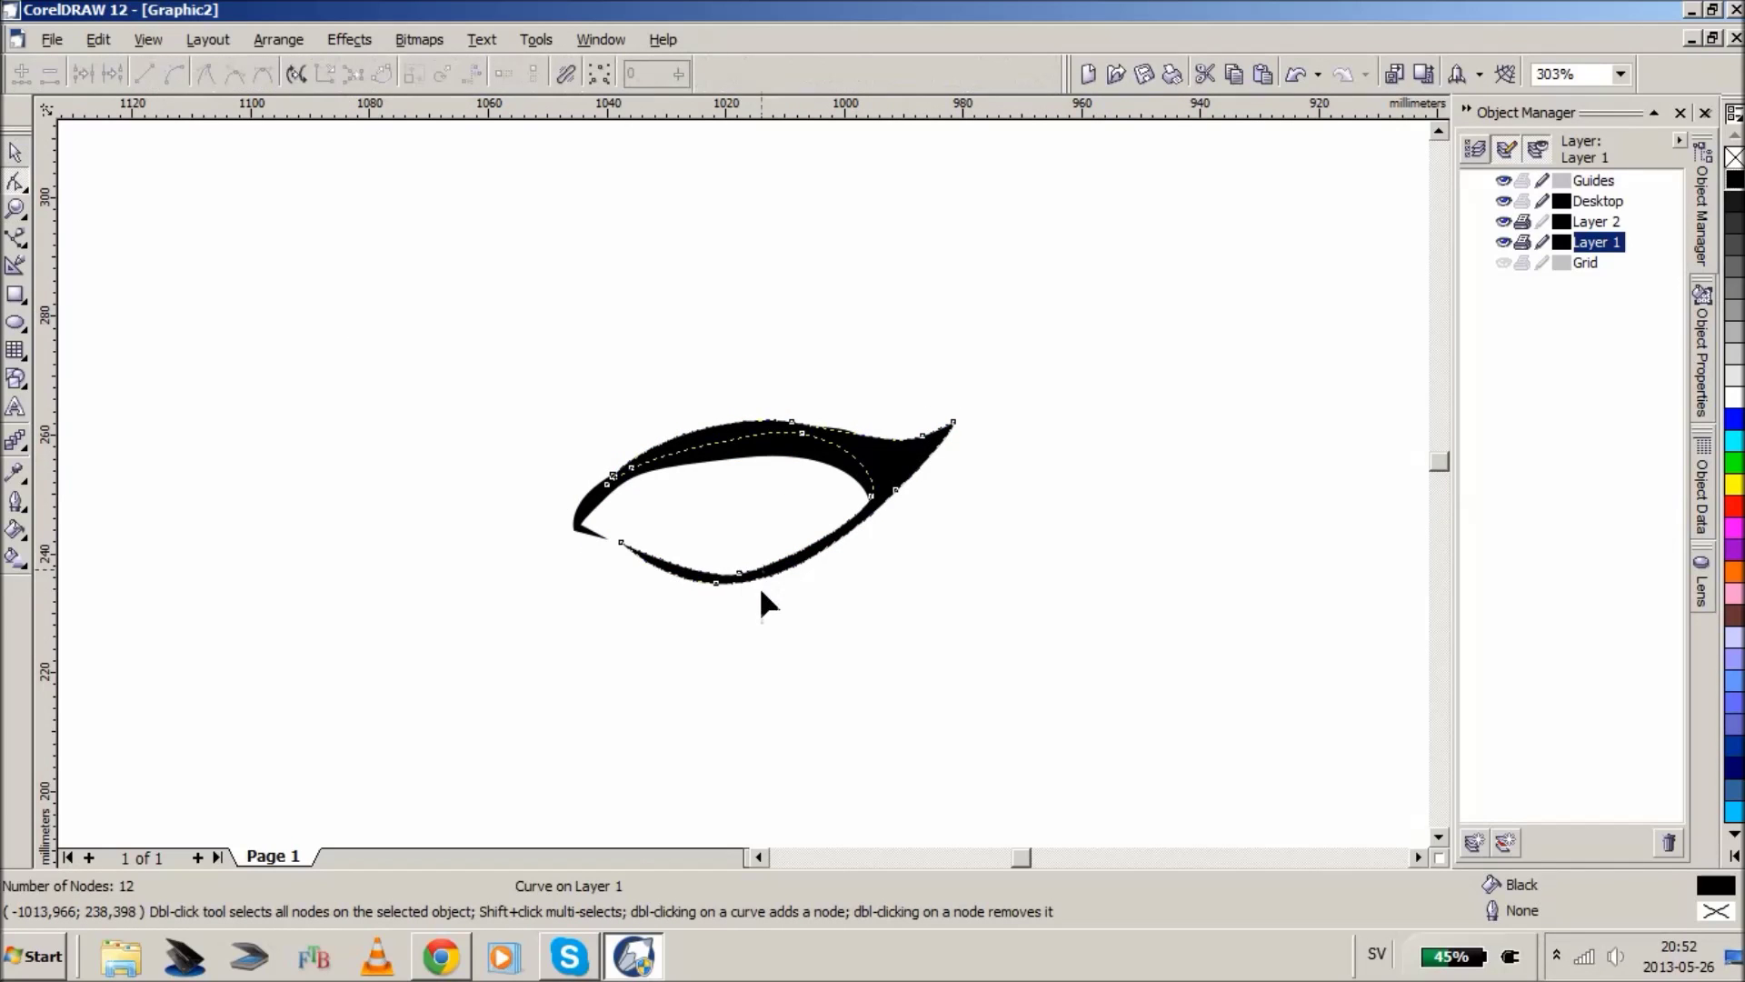
mouse_move(715, 586)
left_mouse_down()
mouse_move(724, 727)
mouse_move(720, 588)
left_mouse_up()
left_click(401, 556)
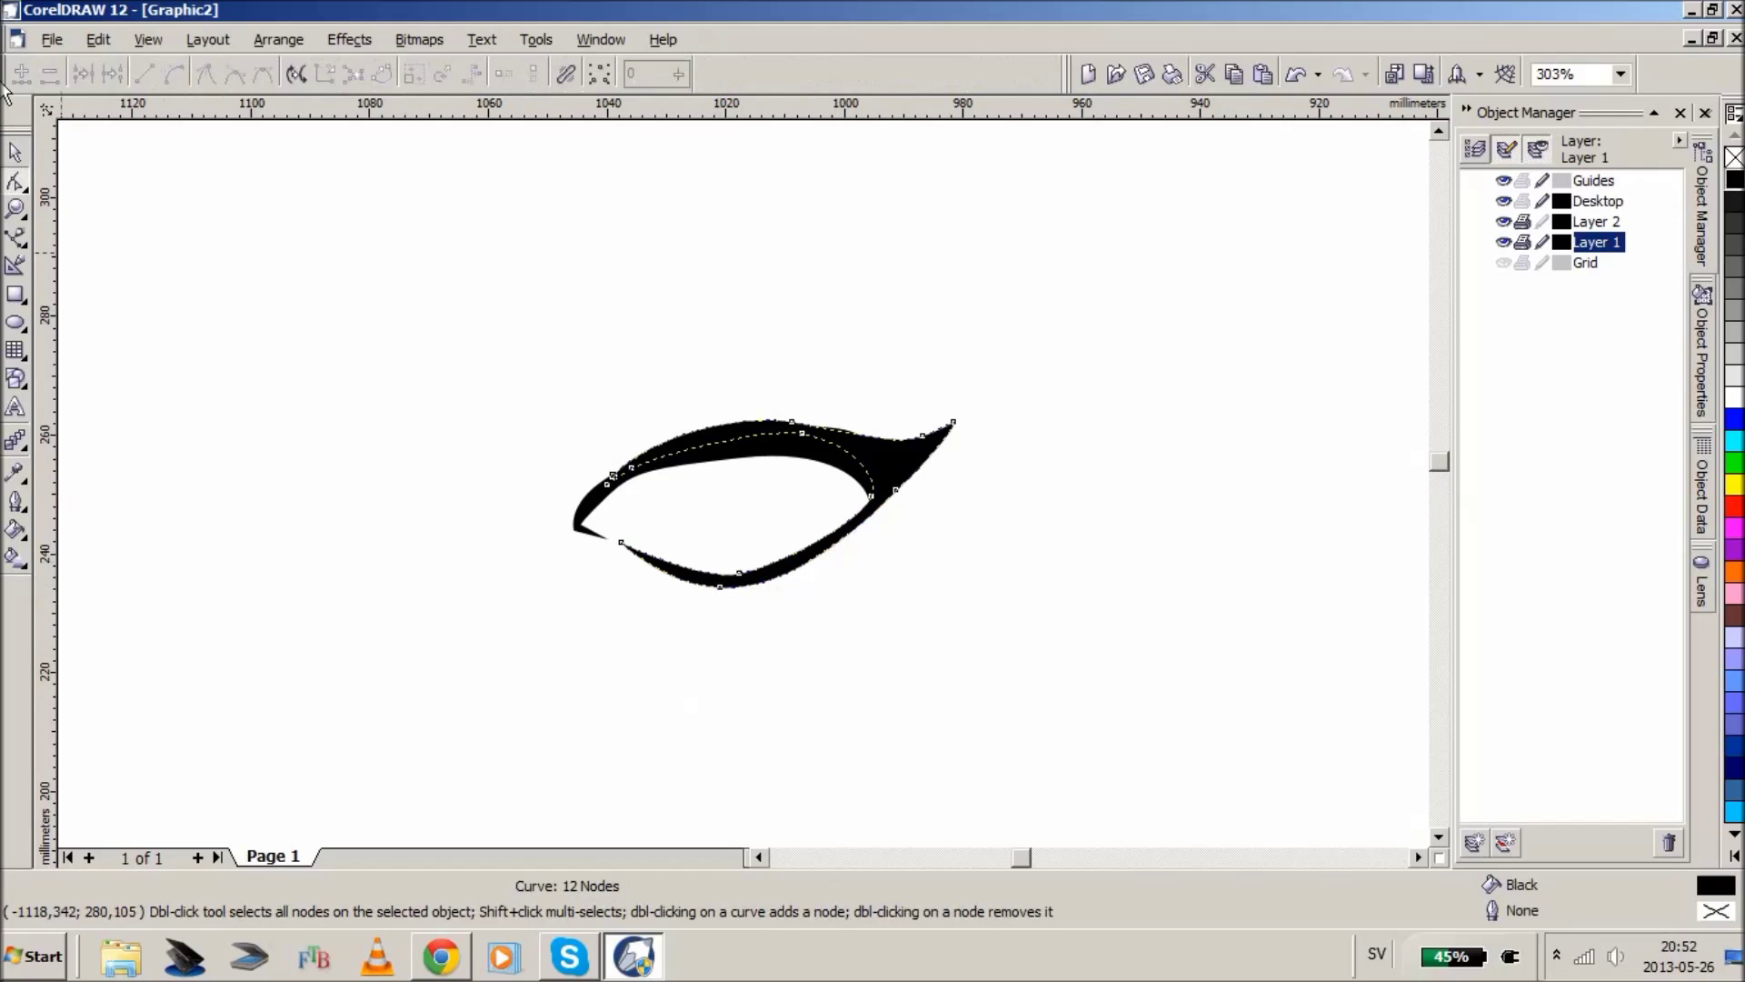
- Select both Bezier eye curves and delete them
left_click(15, 154)
left_click(413, 273)
left_click_drag(413, 273, 1108, 677)
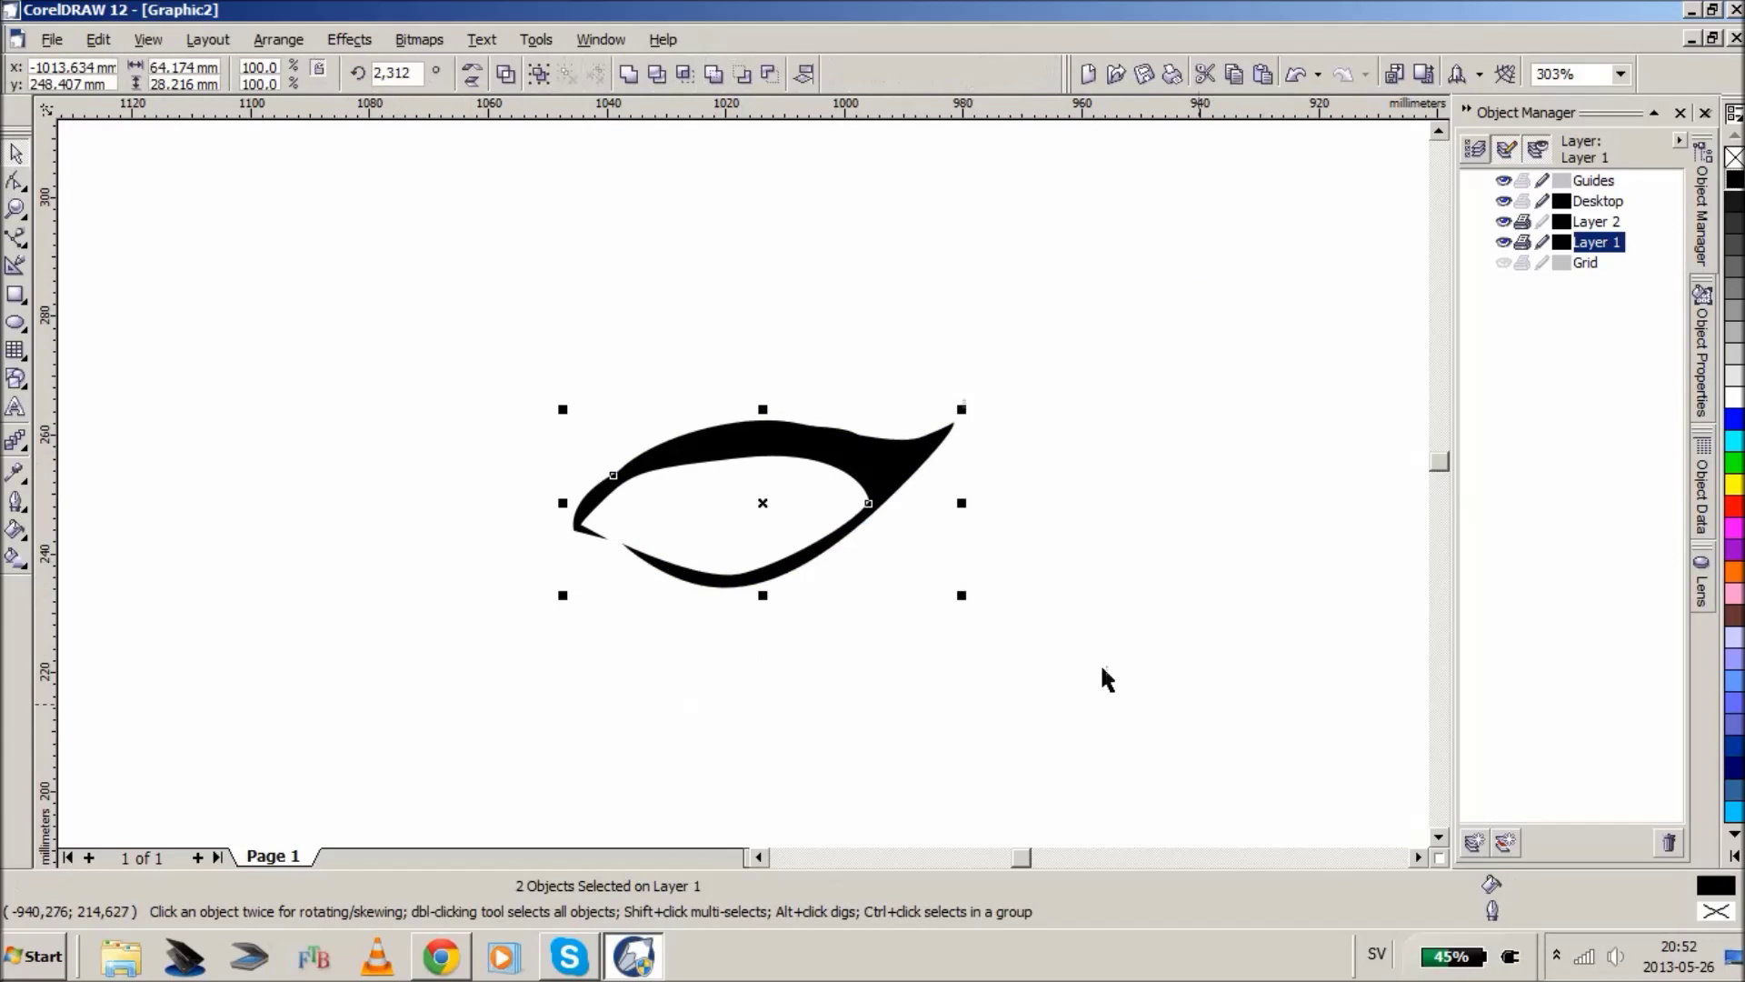
key("Delete")
- Draw a short curved trial stroke in the empty area with the Artistic Media tool
left_click(15, 208)
left_click(563, 503)
left_click(577, 448)
left_click(18, 238)
left_click(118, 245)
mouse_move(527, 486)
left_mouse_down()
mouse_move(564, 422)
mouse_move(754, 377)
mouse_move(827, 391)
left_mouse_up()
- Set the Artistic Media stroke width to 0.762 mm and delete the trial stroke
left_click(338, 79)
left_click(338, 80)
left_click(338, 79)
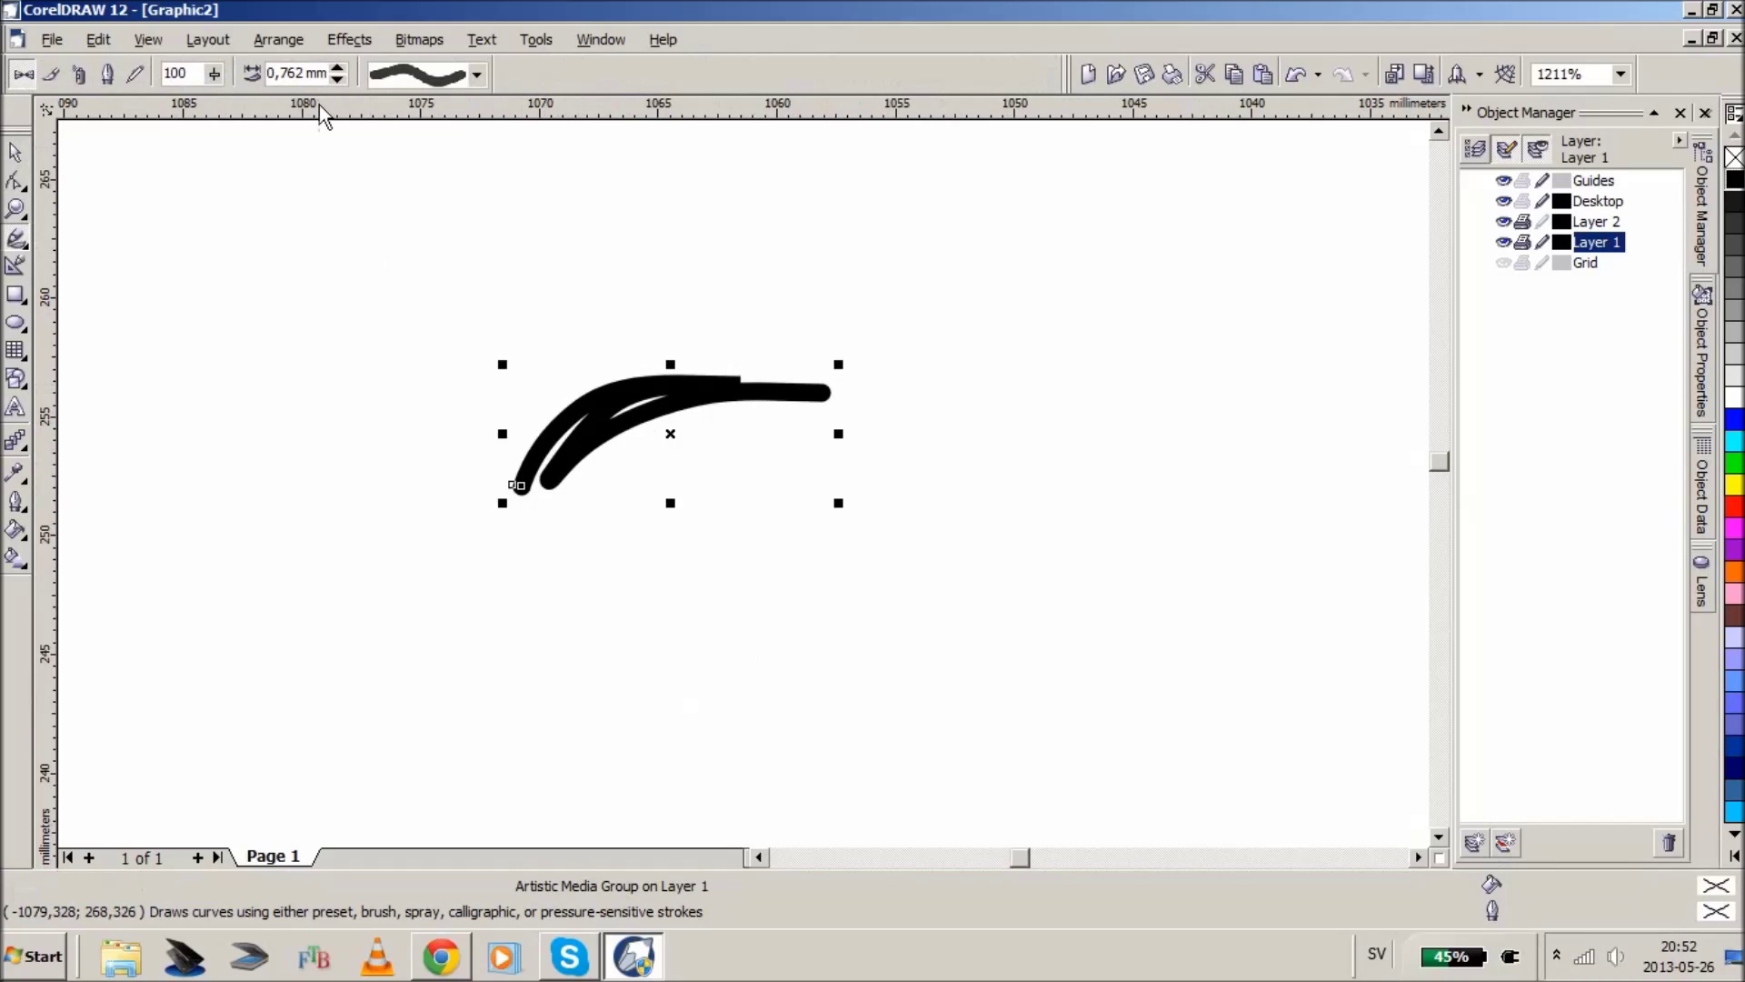
key("Delete")
- Draw an eye with Artistic Media strokes, including a thick upper lid, thin lower lid, iris, pupil and inner corner
mouse_move(511, 460)
left_mouse_down()
mouse_move(734, 361)
mouse_move(864, 445)
mouse_move(630, 381)
mouse_move(493, 481)
mouse_move(746, 419)
mouse_move(589, 437)
left_mouse_up()
mouse_move(868, 448)
left_mouse_down()
mouse_move(829, 531)
mouse_move(777, 554)
mouse_move(554, 535)
left_mouse_up()
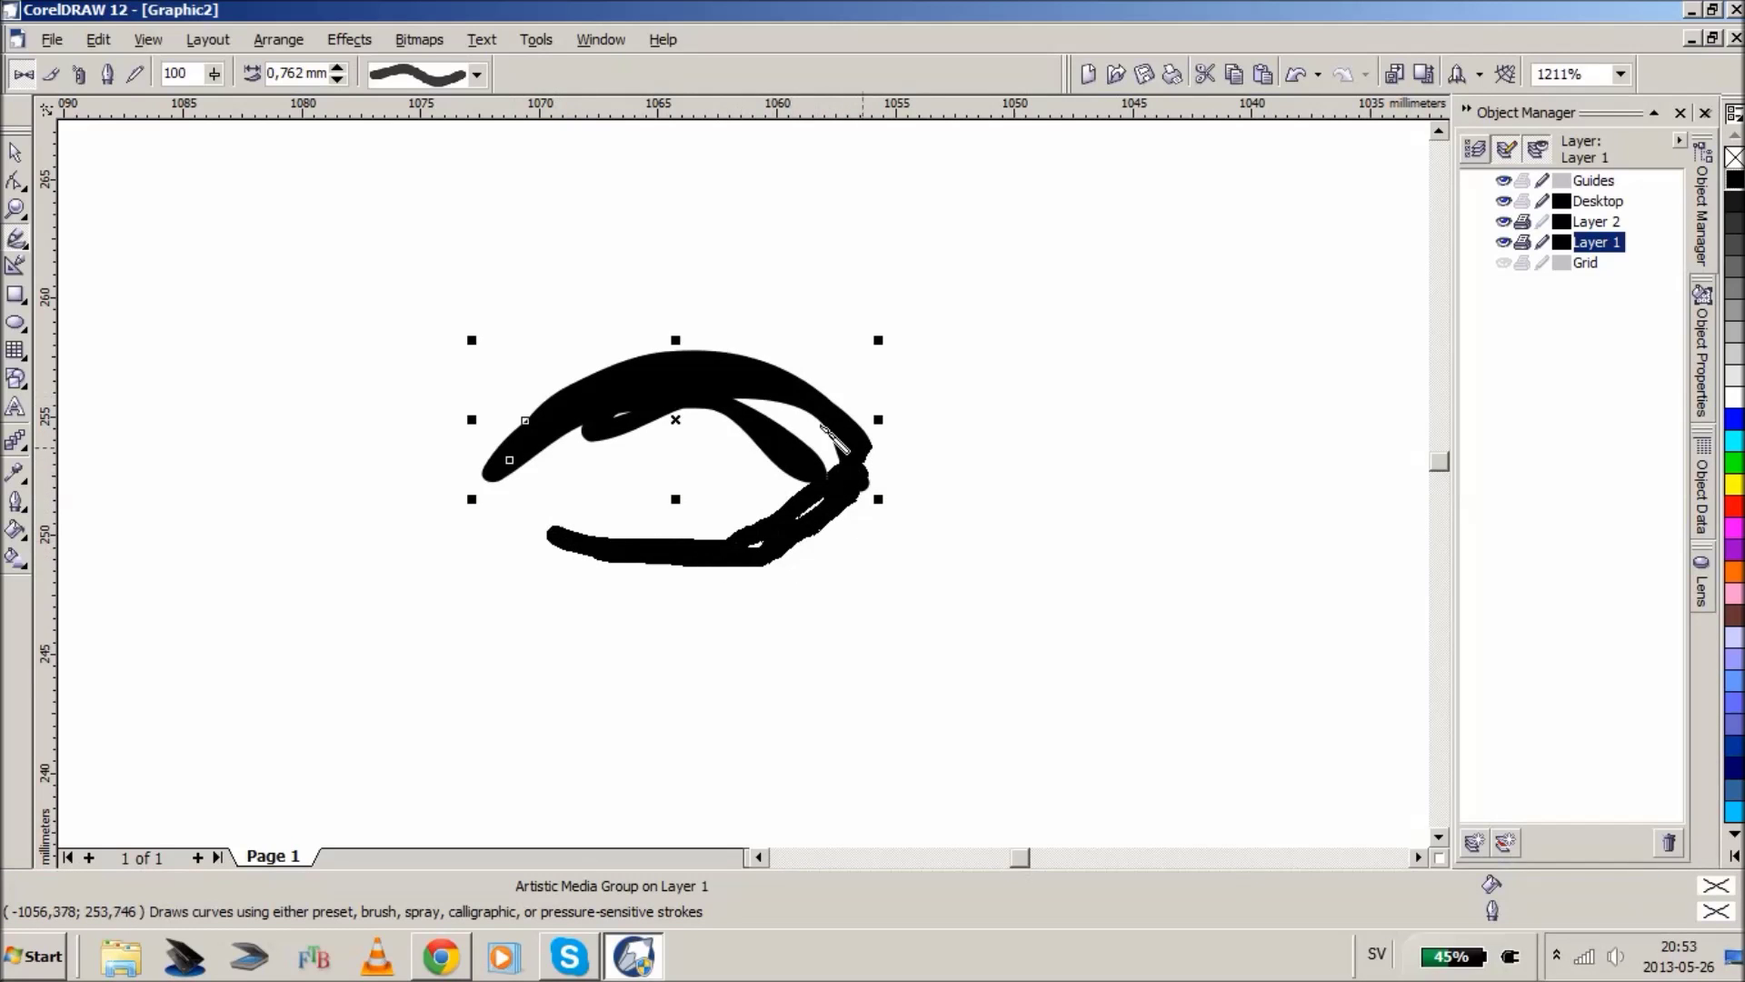
left_click_drag(635, 426, 846, 486)
left_click_drag(605, 406, 802, 488)
mouse_move(740, 431)
left_mouse_down()
mouse_move(702, 385)
mouse_move(788, 423)
left_mouse_up()
mouse_move(526, 532)
left_mouse_down()
mouse_move(491, 472)
mouse_move(552, 424)
mouse_move(891, 431)
left_mouse_up()
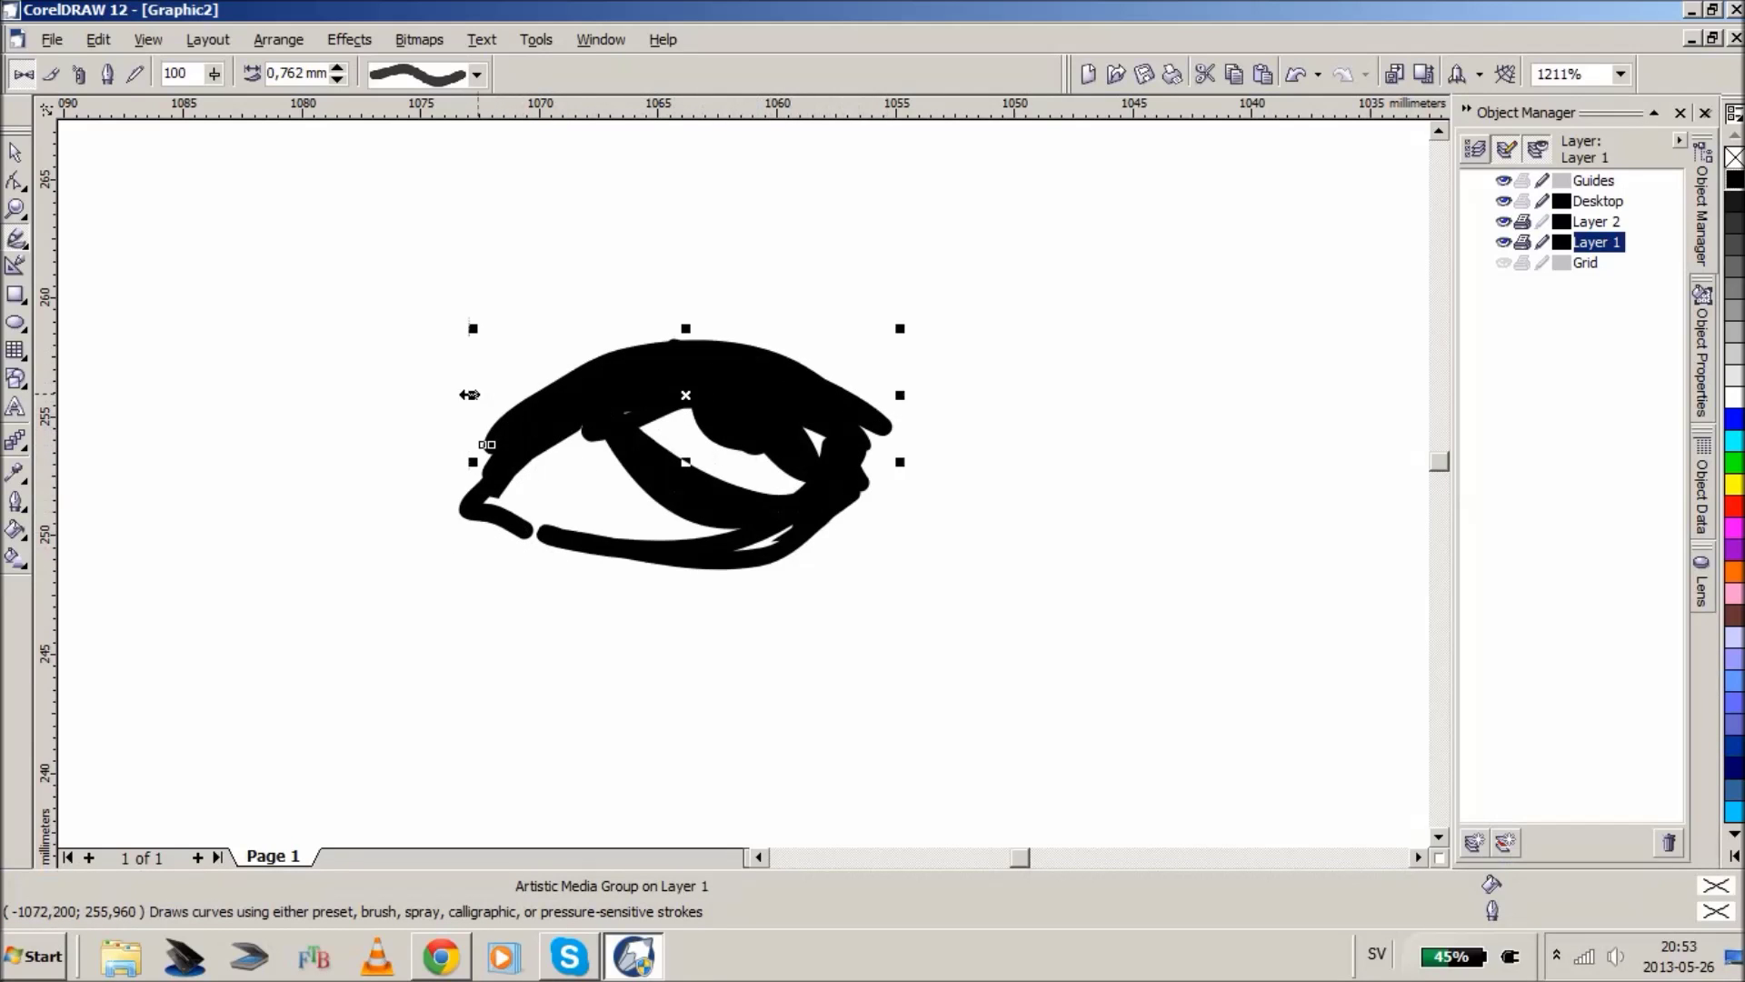
- Draw a long arched eyebrow above the eye, with a thicker rounded inner end and a thin outer tail
mouse_move(359, 423)
left_mouse_down()
mouse_move(960, 292)
mouse_move(1029, 357)
left_mouse_up()
mouse_move(377, 421)
left_mouse_down()
mouse_move(374, 338)
mouse_move(753, 235)
left_mouse_up()
mouse_move(528, 287)
left_mouse_down()
mouse_move(381, 350)
mouse_move(376, 402)
mouse_move(343, 396)
mouse_move(562, 267)
mouse_move(591, 280)
mouse_move(387, 400)
left_mouse_up()
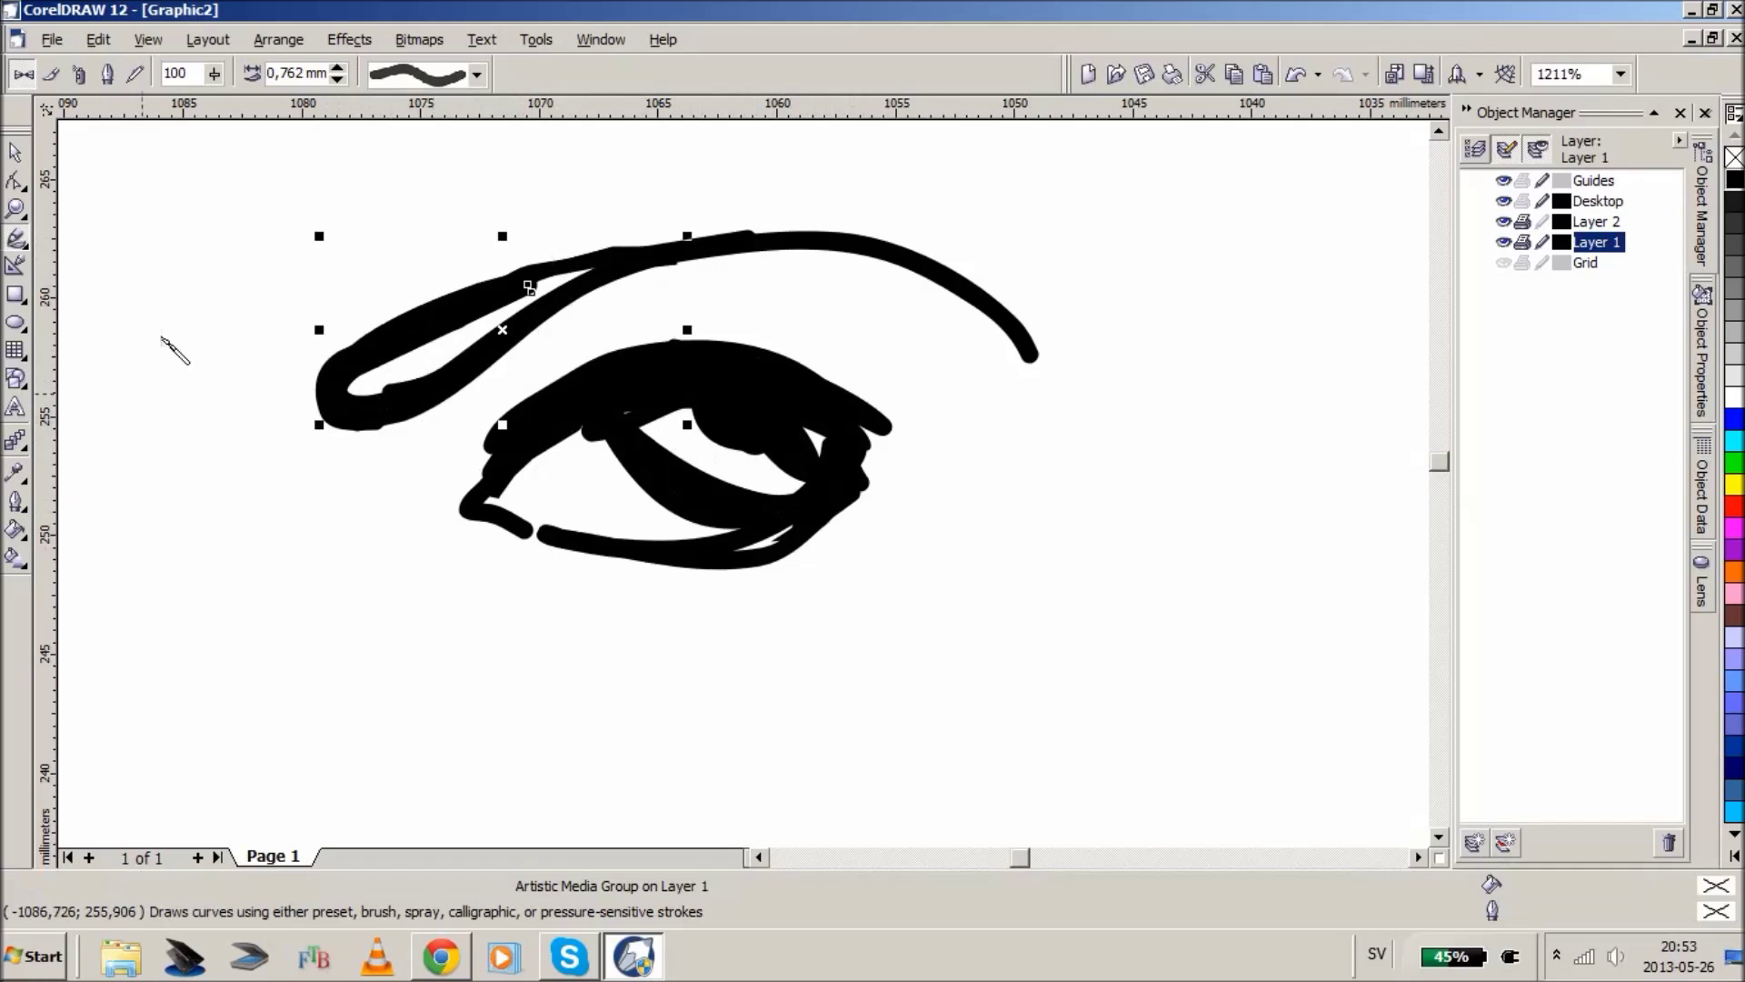
- Draw a second, narrower eye to the left of the first with lids, iris and pupil in Artistic Media strokes
left_click(16, 209)
right_click(706, 501)
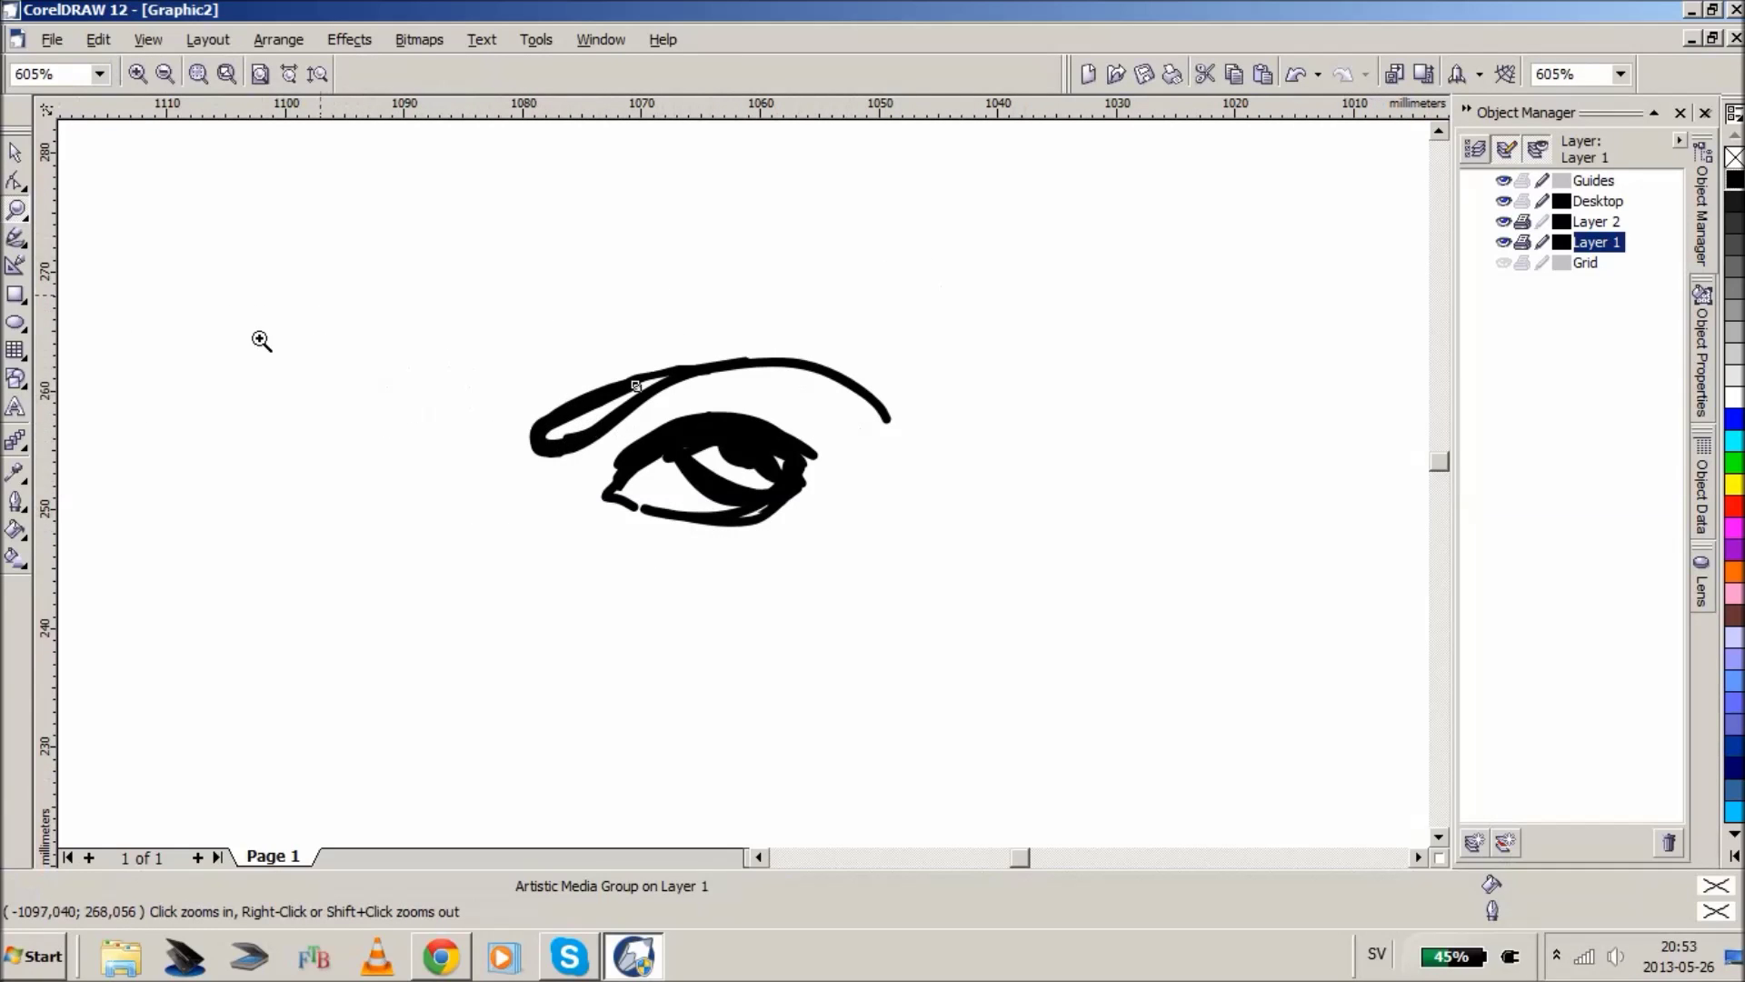
right_click(397, 427)
left_click_drag(362, 312, 896, 667)
left_click_drag(347, 269, 1177, 773)
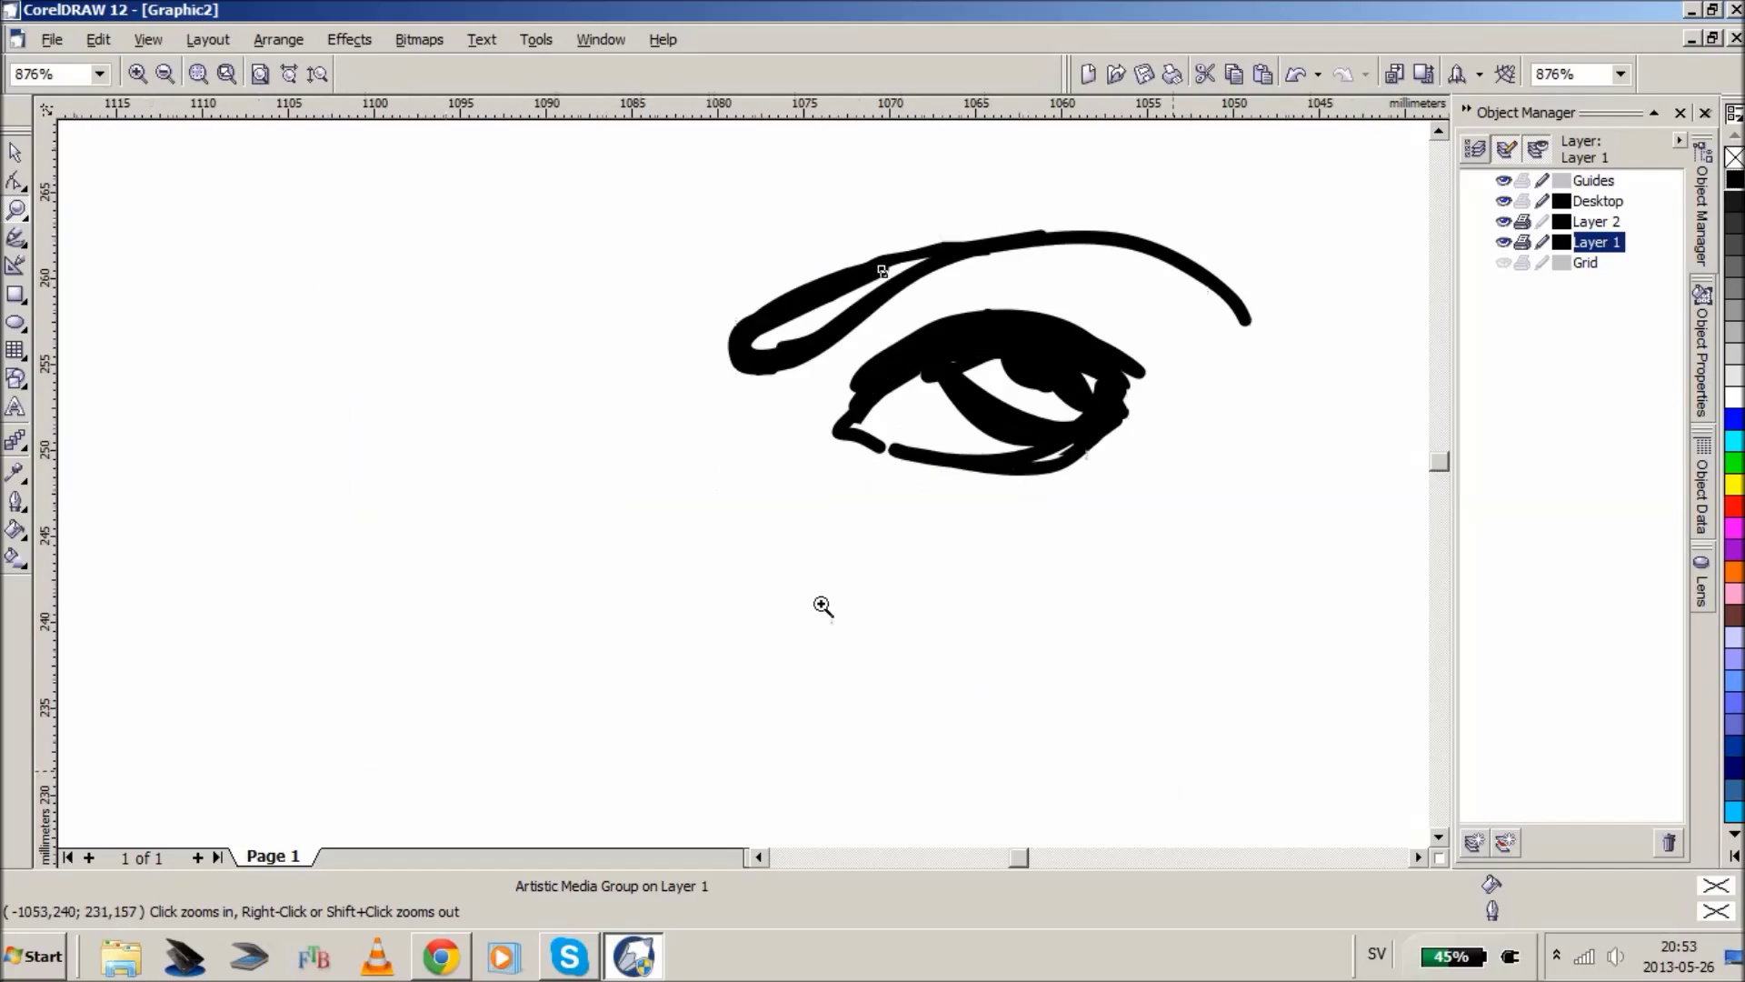
left_click(16, 238)
mouse_move(514, 417)
left_mouse_down()
mouse_move(338, 345)
mouse_move(305, 368)
mouse_move(364, 465)
mouse_move(496, 455)
left_mouse_up()
left_click_drag(307, 384, 495, 453)
left_click(309, 373)
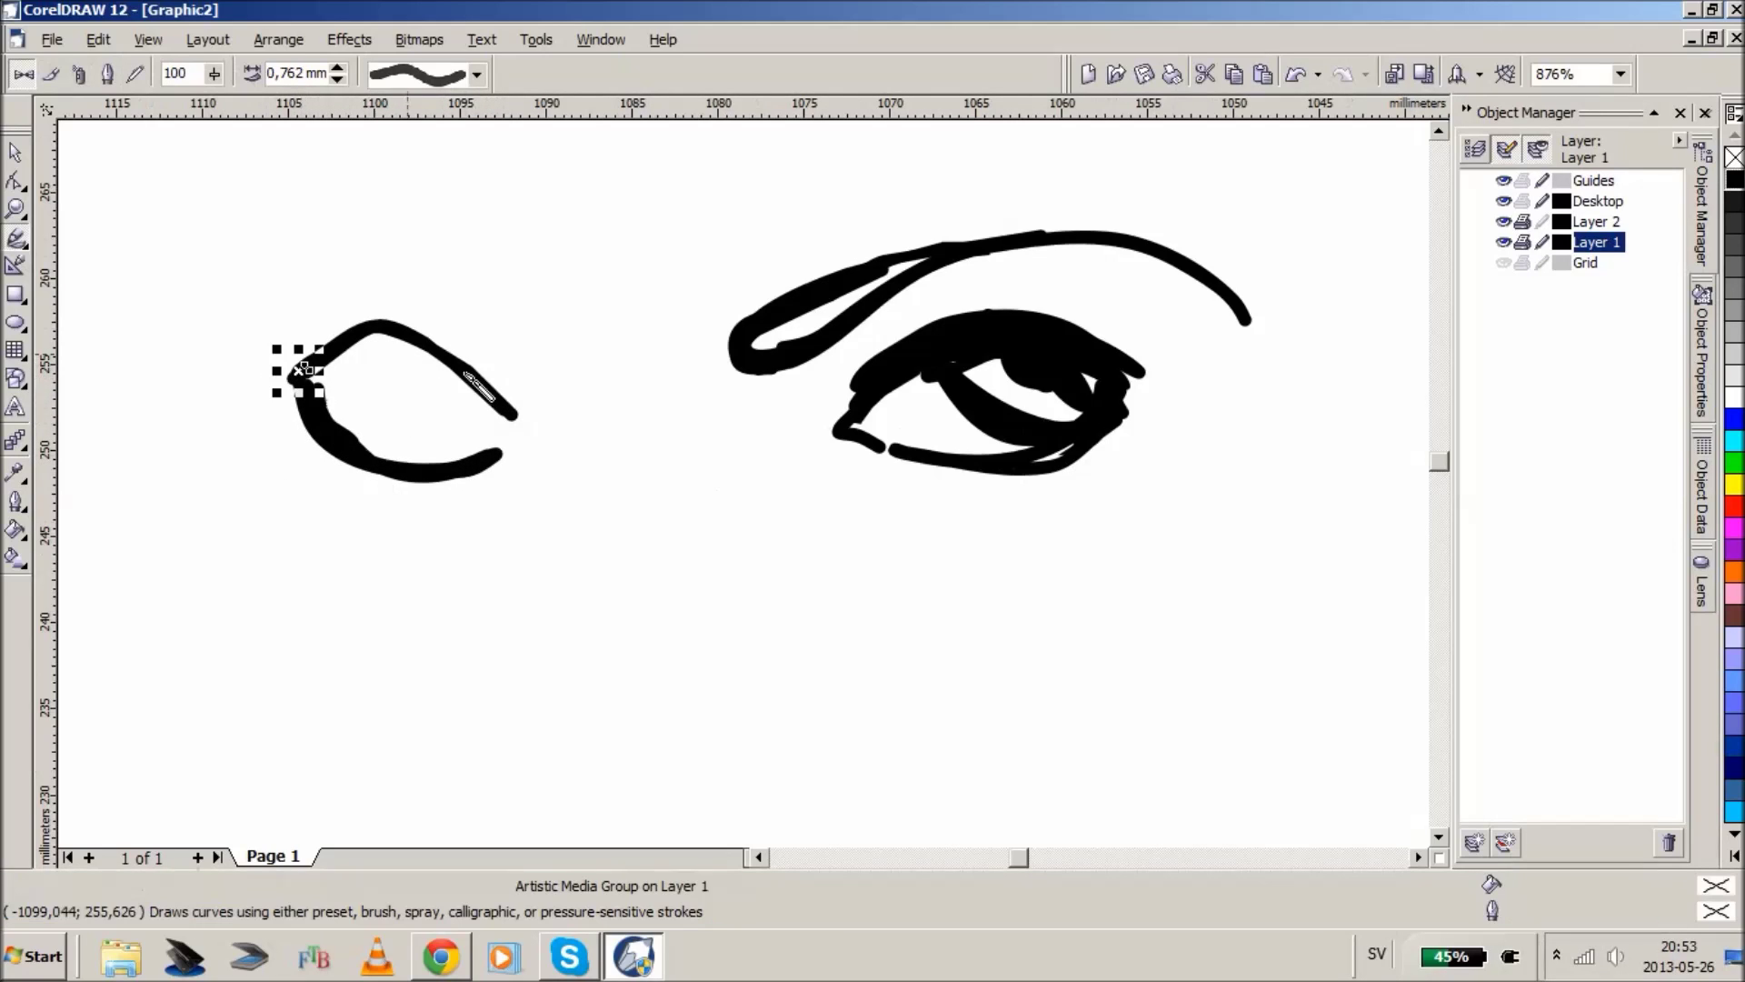
mouse_move(493, 415)
left_mouse_down()
mouse_move(472, 455)
mouse_move(391, 362)
mouse_move(514, 436)
mouse_move(454, 393)
left_mouse_up()
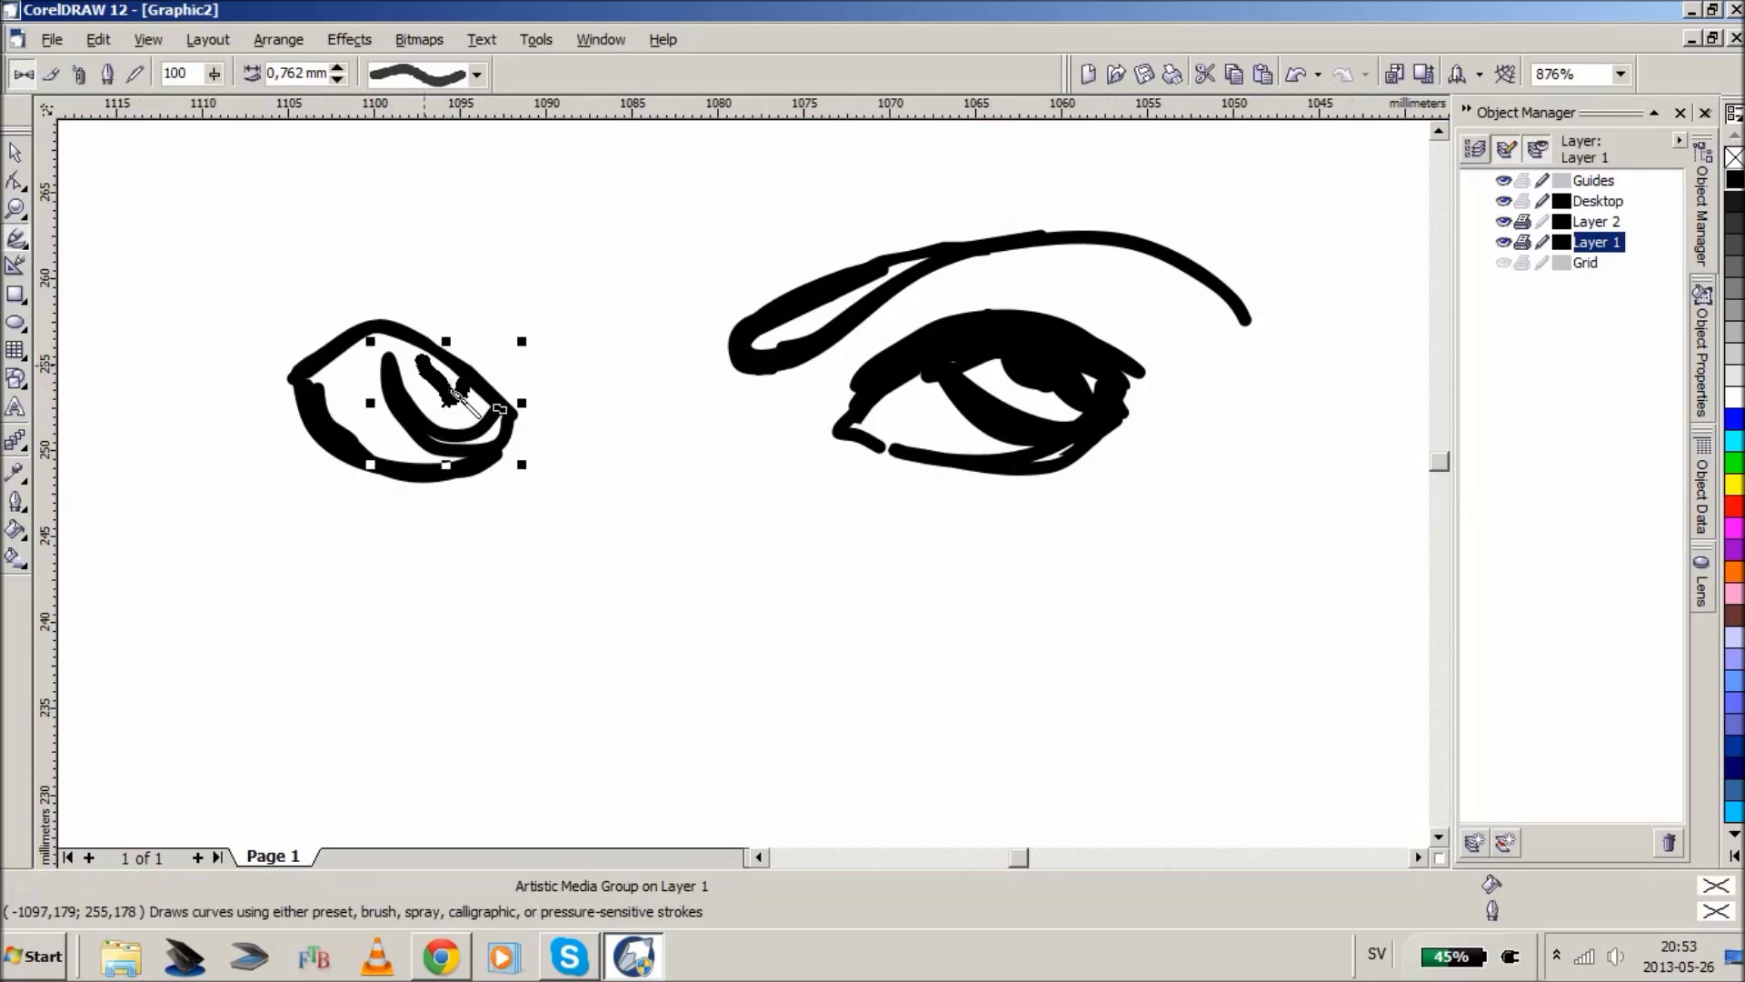
- Draw an arched eyebrow above the left eye and thicken it with additional strokes
mouse_move(534, 345)
left_mouse_down()
mouse_move(460, 265)
mouse_move(272, 322)
left_mouse_up()
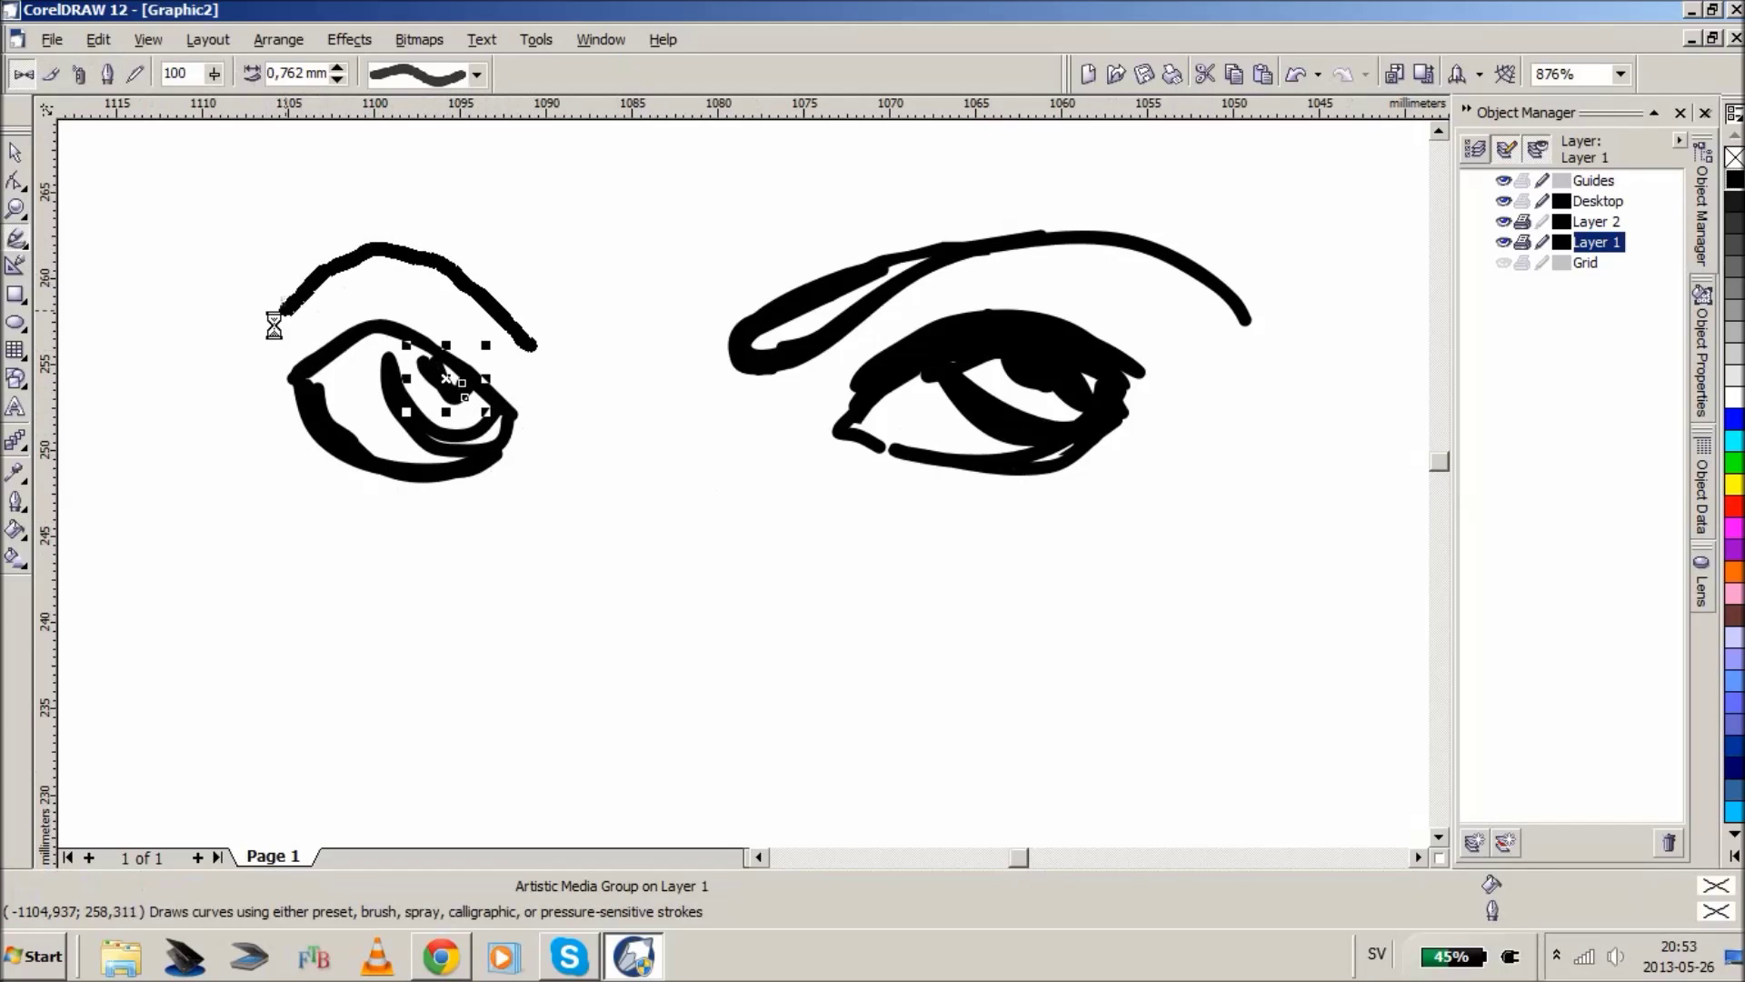
mouse_move(529, 347)
left_mouse_down()
mouse_move(427, 244)
mouse_move(253, 342)
mouse_move(392, 273)
mouse_move(459, 277)
mouse_move(553, 349)
left_mouse_up()
left_click_drag(472, 299, 332, 239)
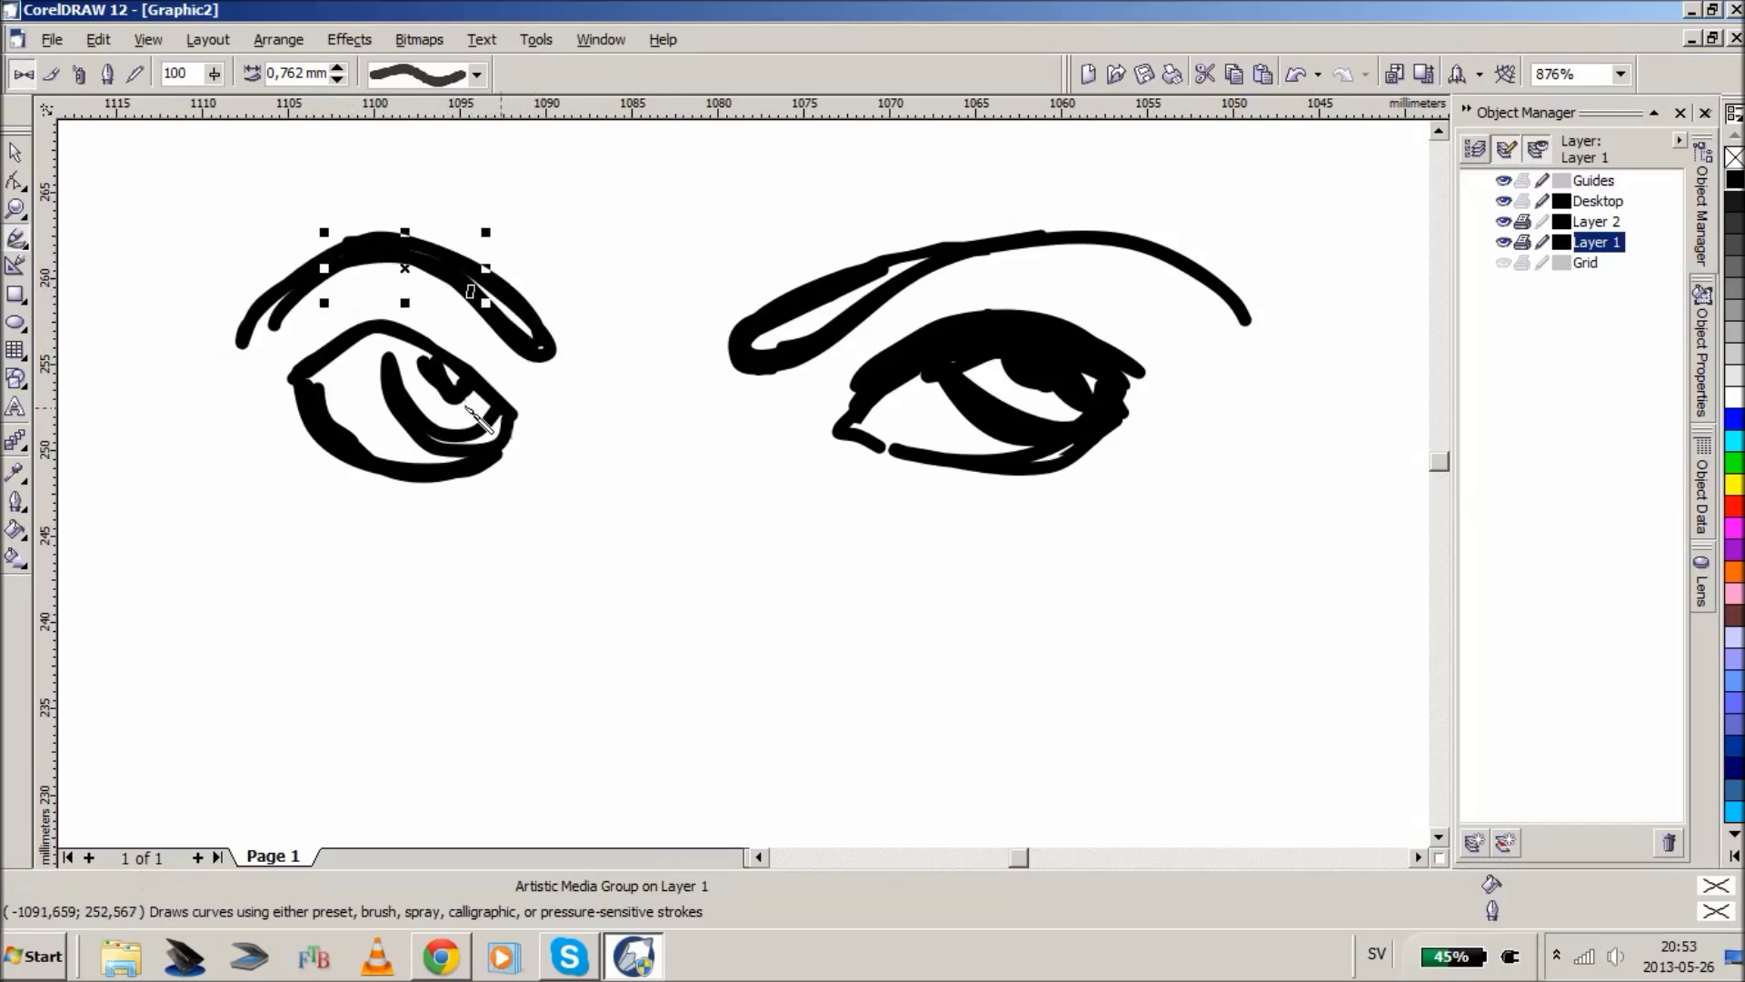
- Finish the left eye's iris up to the lid and thicken its upper lid with a heavy curve in Bezier mode from corner to corner
mouse_move(461, 361)
left_mouse_down()
mouse_move(300, 374)
mouse_move(401, 354)
left_mouse_up()
left_click(17, 209)
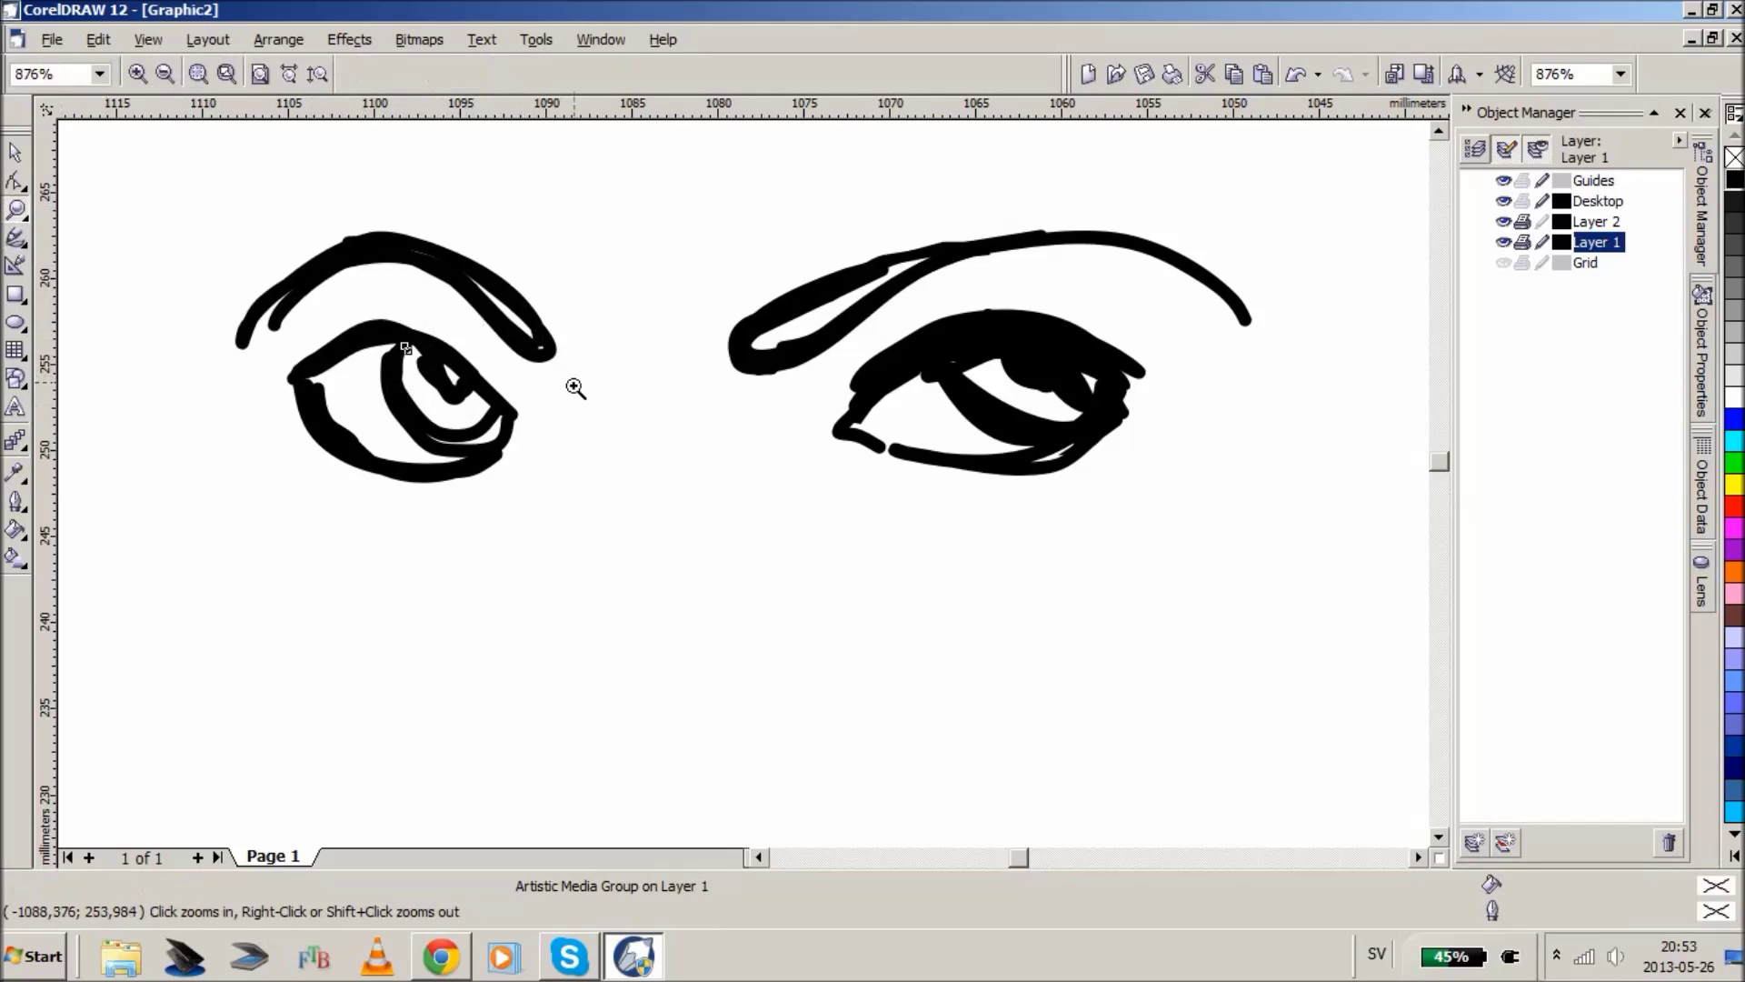
right_click(573, 386)
right_click(582, 509)
left_click_drag(451, 403, 864, 635)
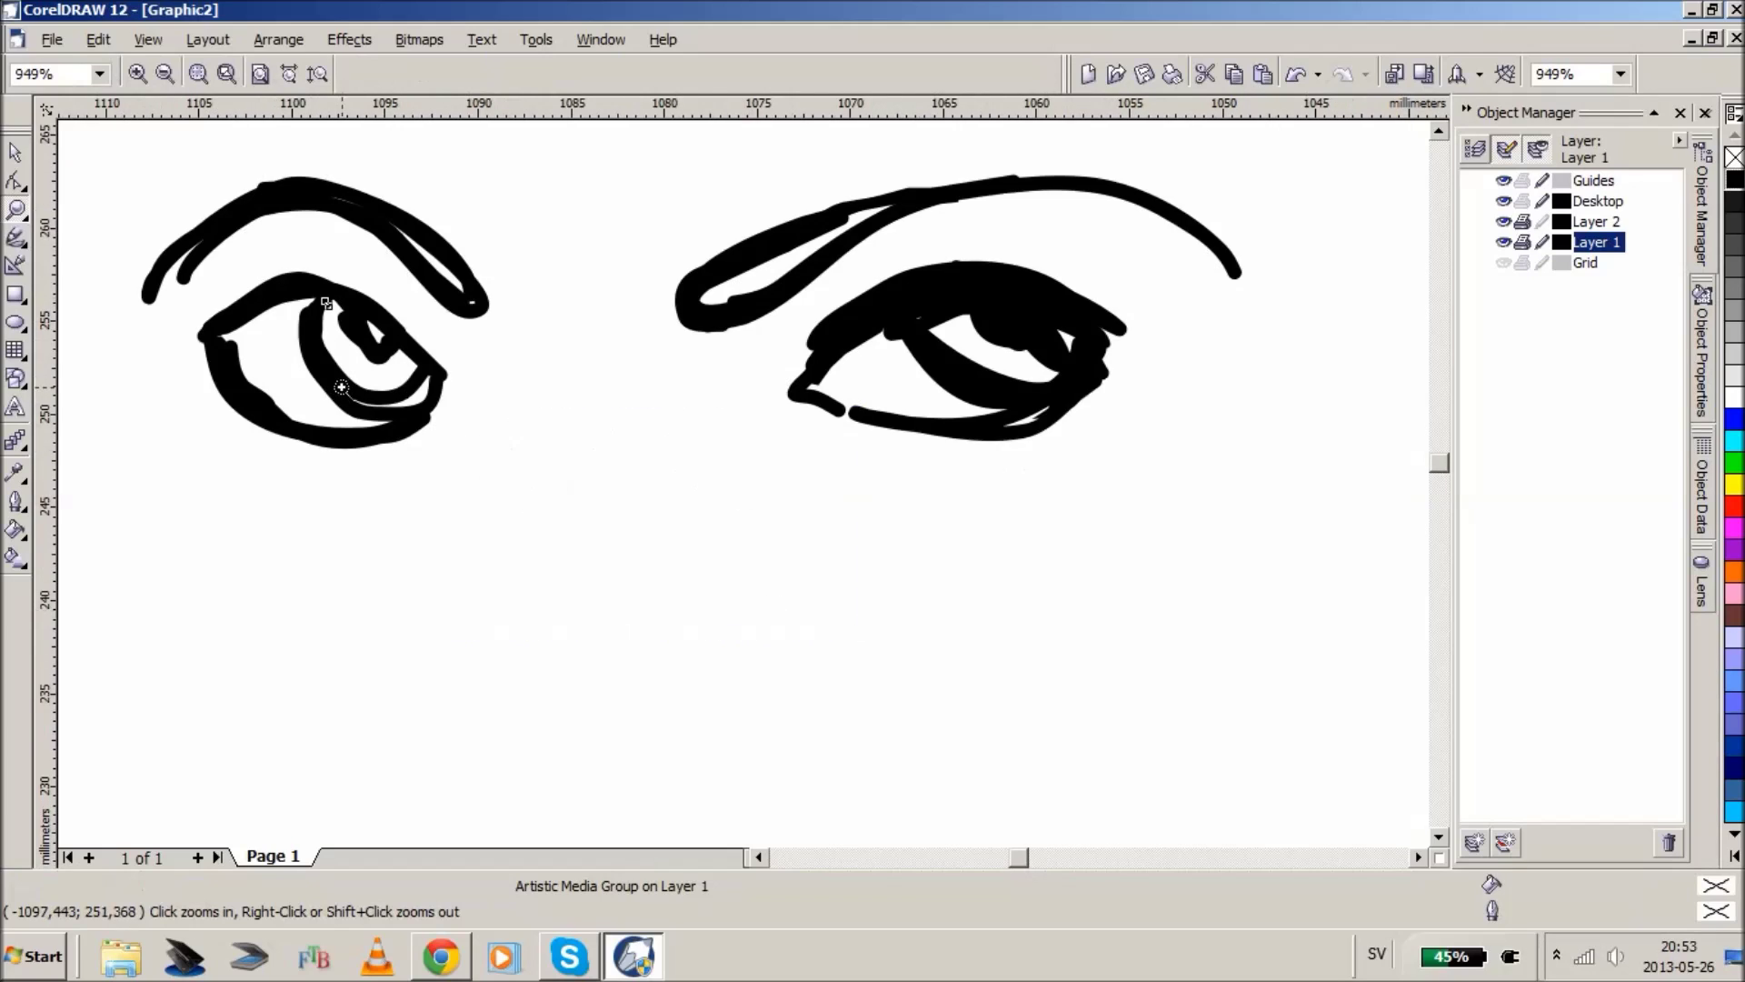
left_click(15, 239)
left_click(414, 357)
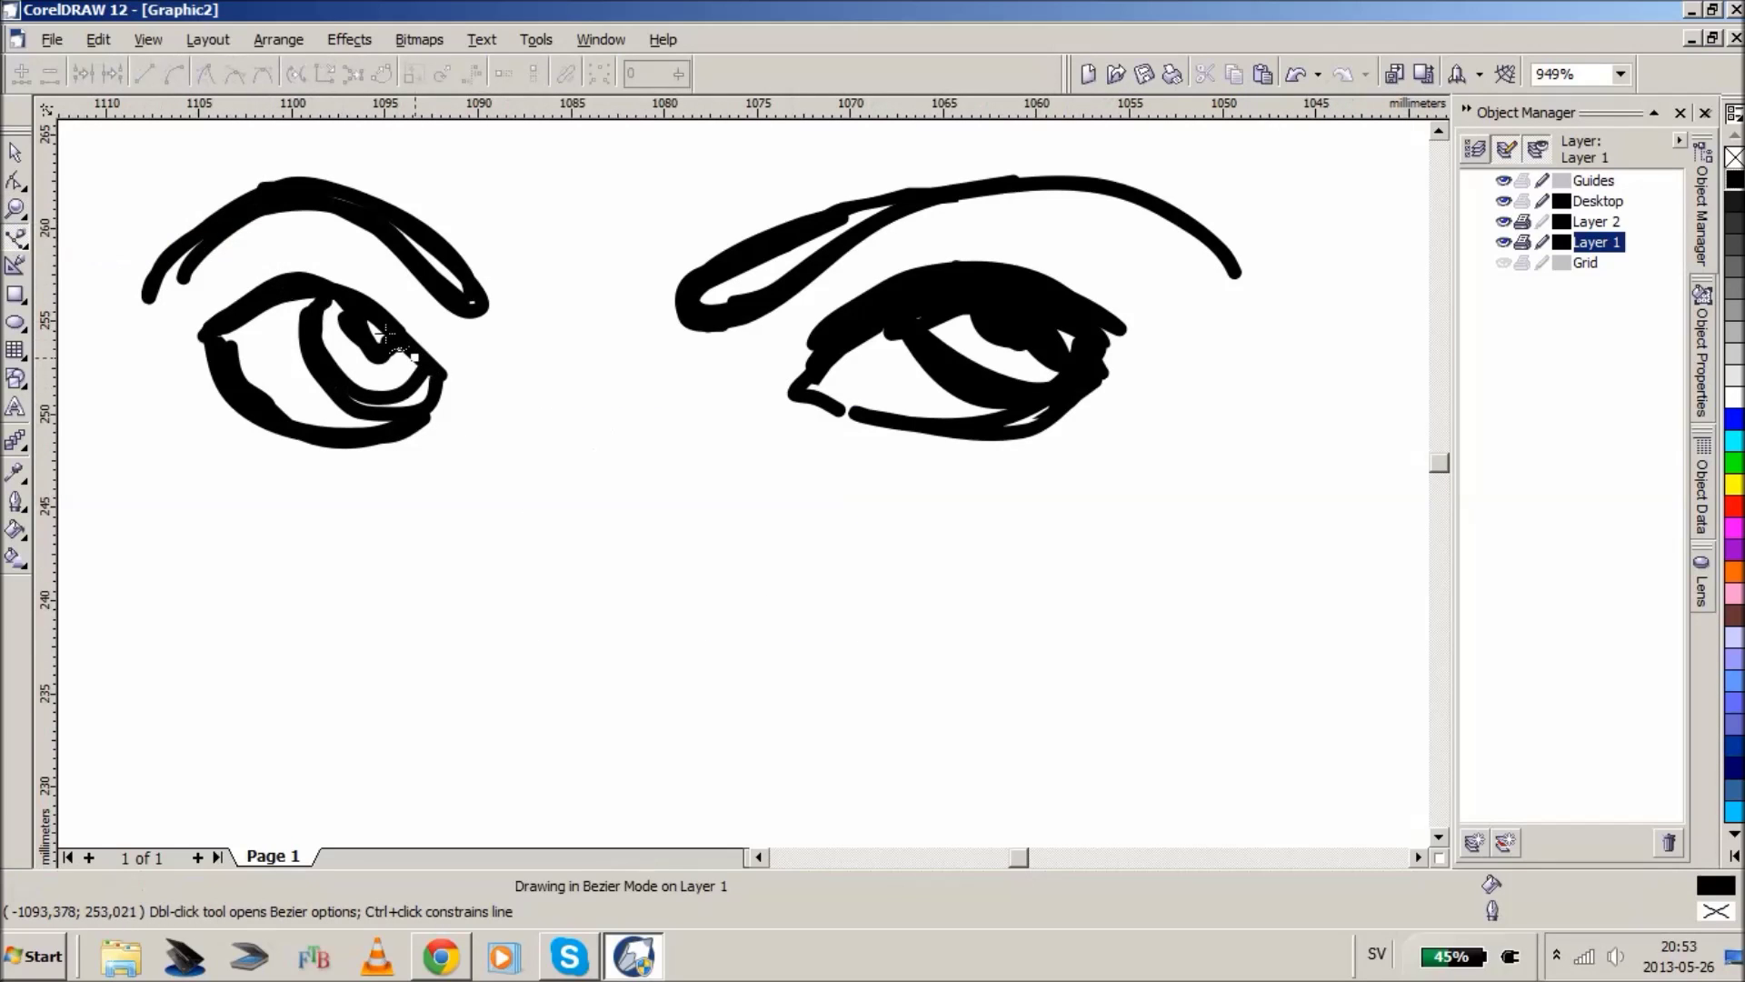
left_click(247, 316)
left_click(196, 345)
left_click(287, 269)
left_click_drag(411, 320, 442, 371)
left_click(14, 152)
left_click(325, 488)
- Draw two short nostril marks centred below the eyes with Artistic Media strokes
left_click(15, 210)
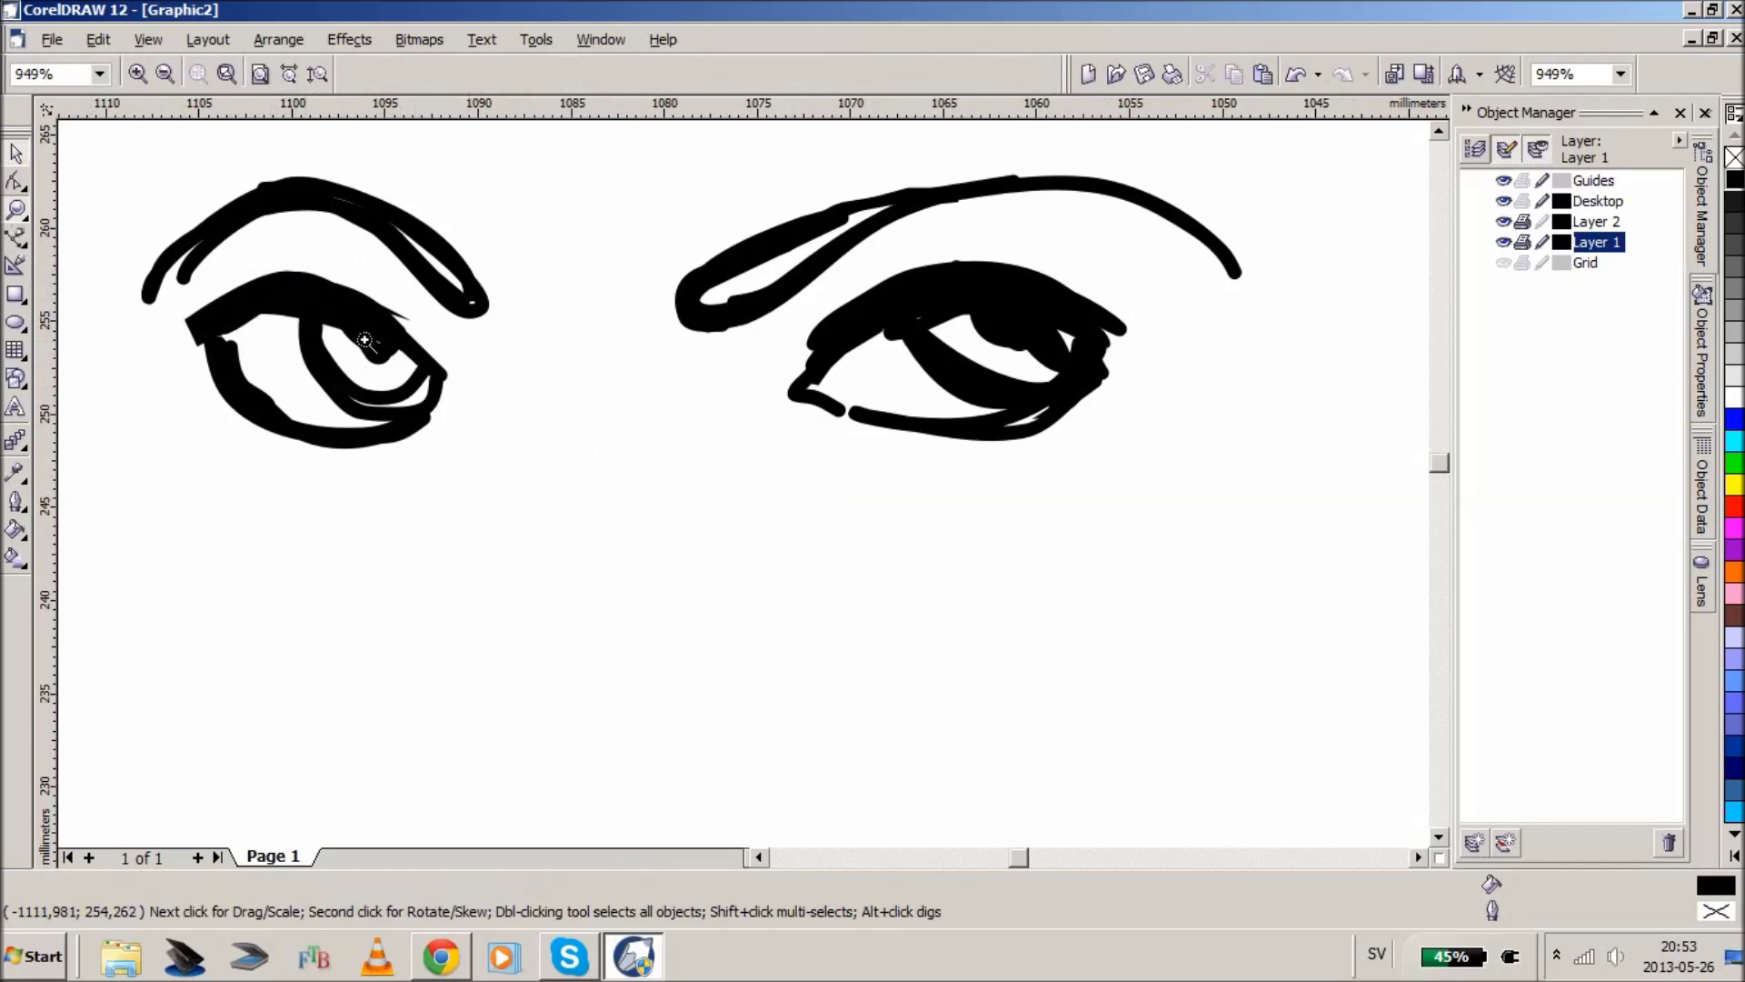
right_click(549, 495)
left_click_drag(436, 412, 889, 650)
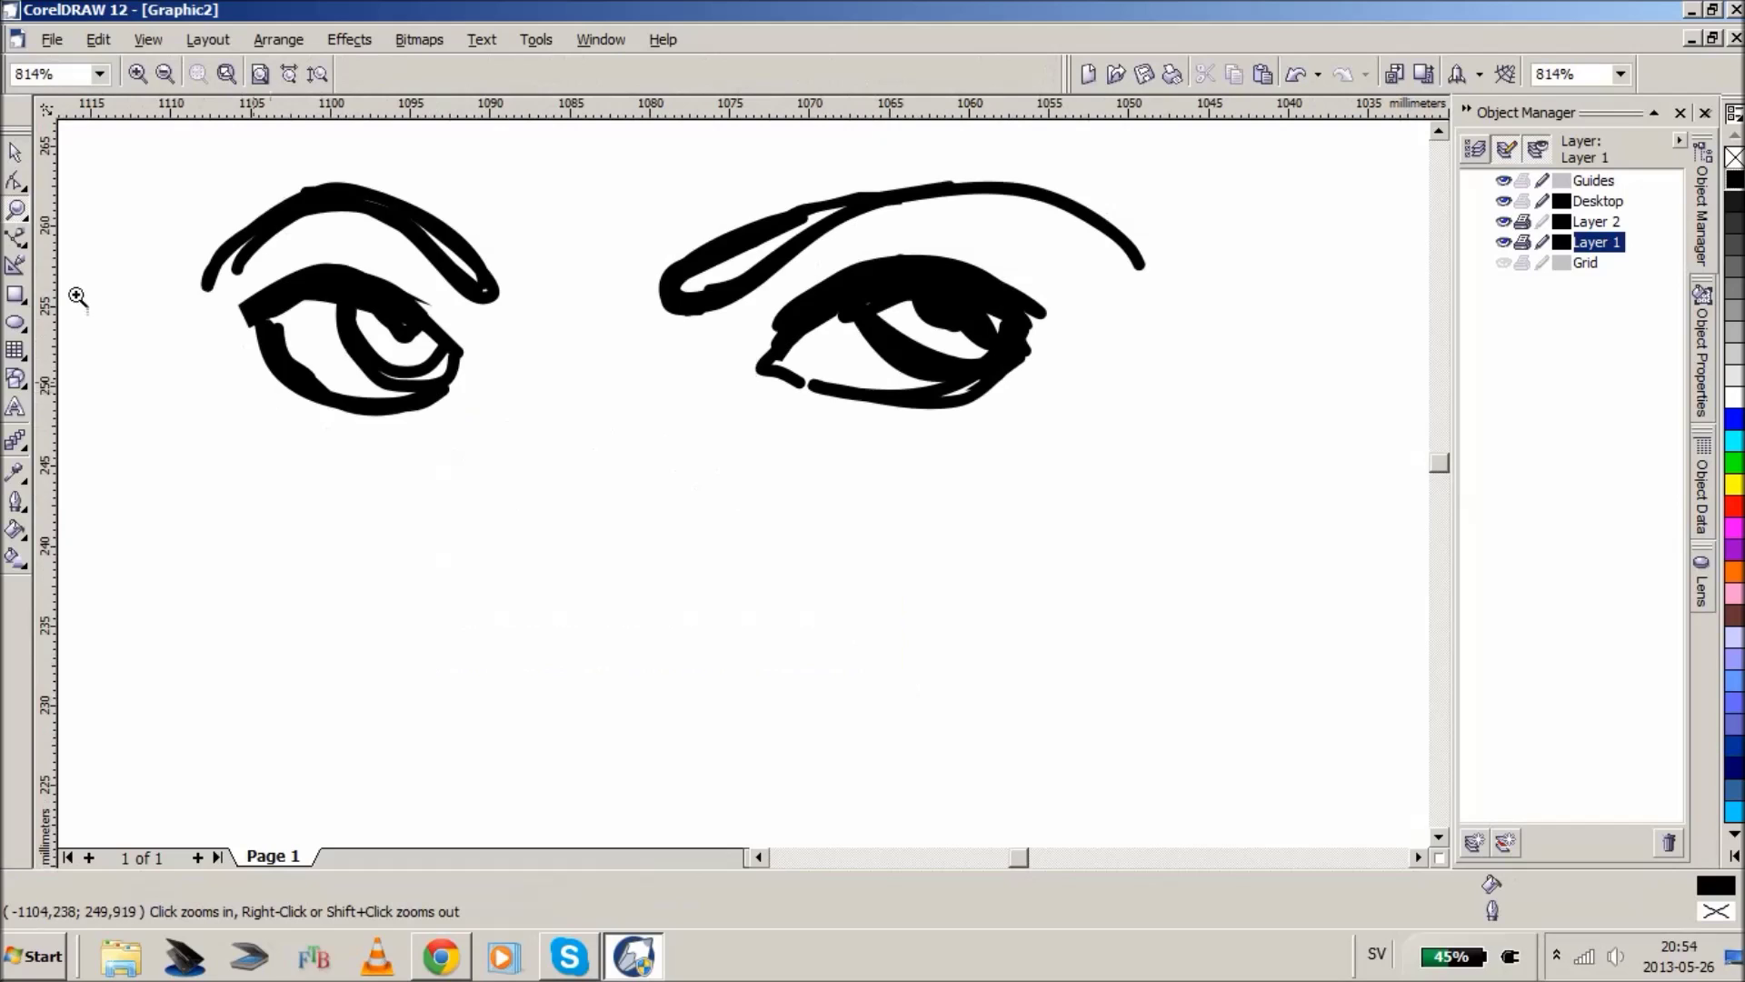
left_click(16, 239)
left_click(114, 242)
mouse_move(535, 424)
left_mouse_down()
mouse_move(518, 466)
mouse_move(549, 440)
left_mouse_up()
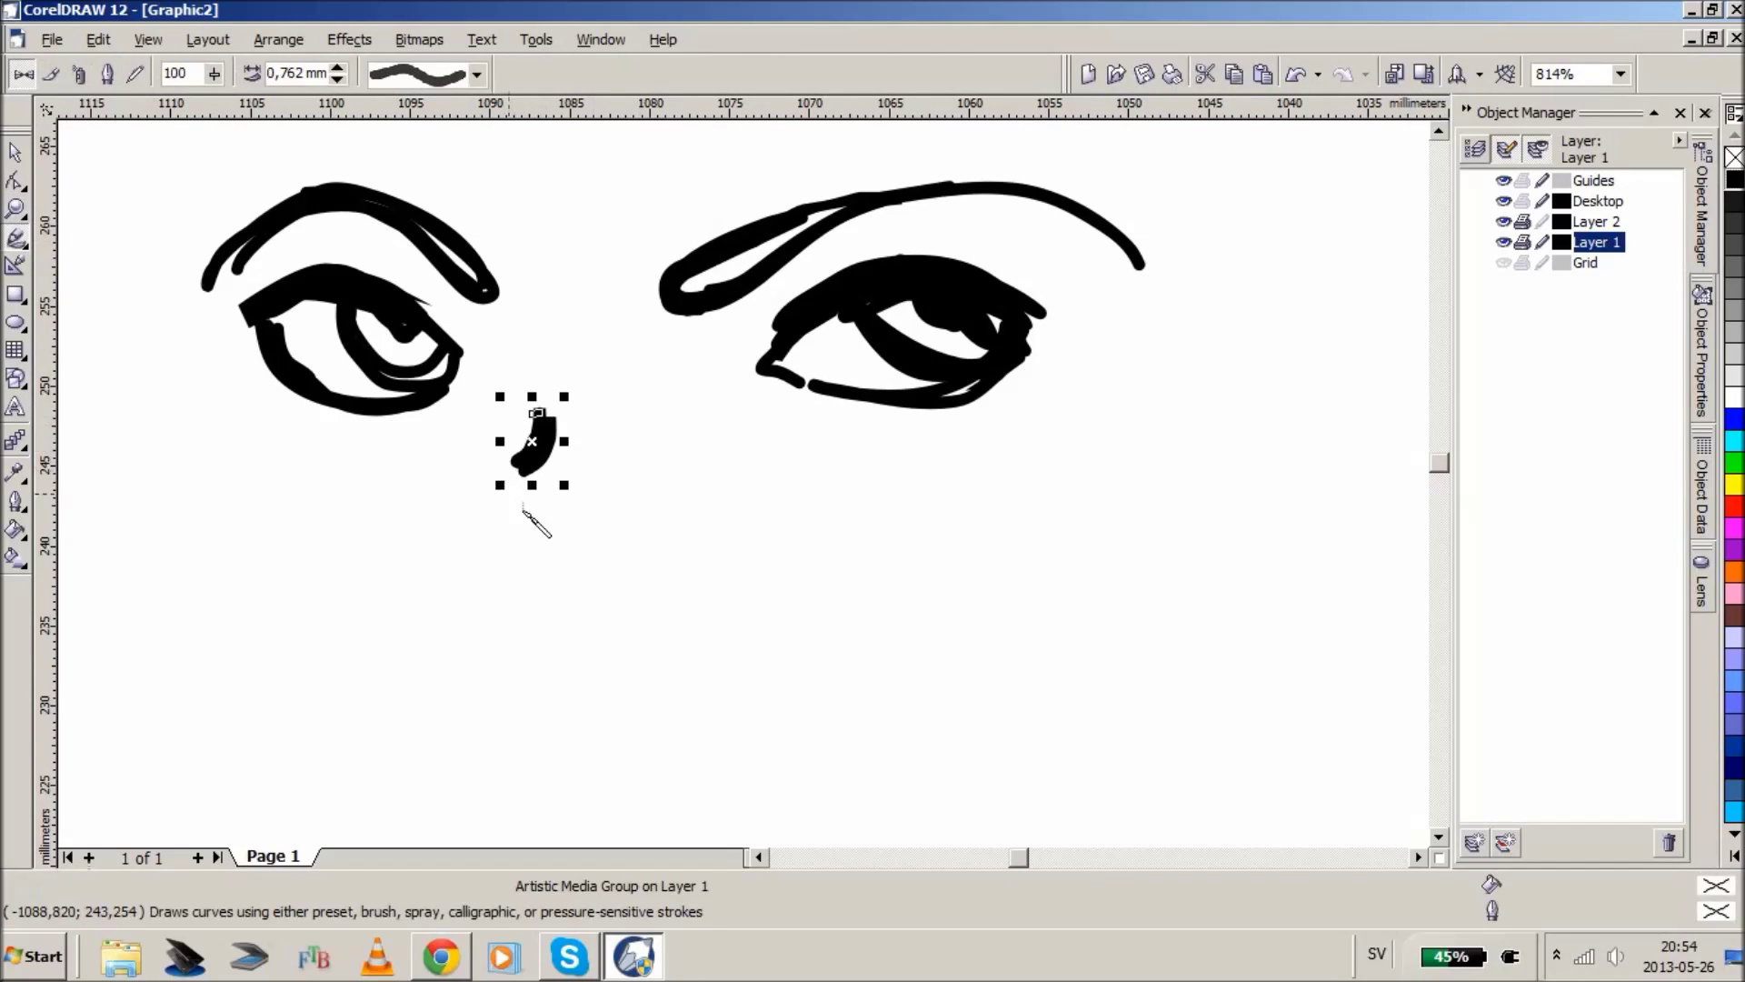
key("ctrl+z")
left_click_drag(629, 613, 687, 611)
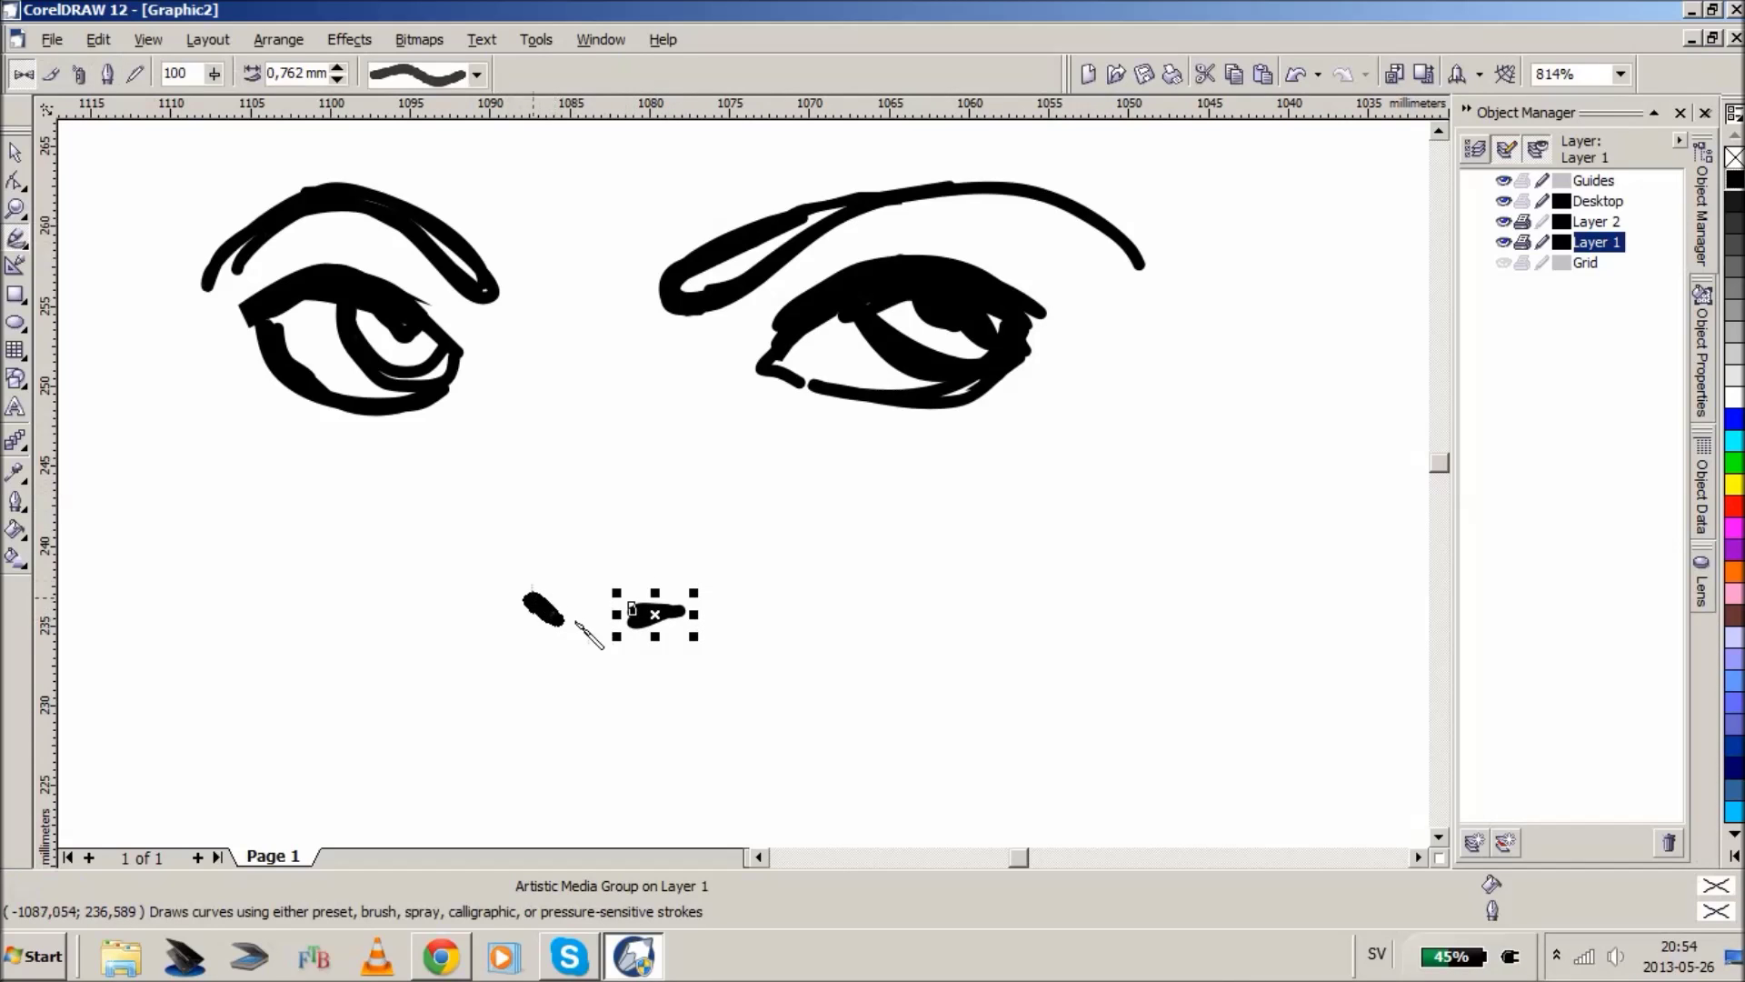
left_click_drag(575, 621, 581, 625)
- Draw wavy upper and curved lower lips below the nostrils, extend the left nostril and add a short nose-bridge stroke beside the left eye
left_click_drag(514, 698, 835, 720)
mouse_move(465, 700)
left_mouse_down()
mouse_move(684, 689)
mouse_move(851, 707)
mouse_move(837, 715)
left_mouse_up()
mouse_move(530, 715)
left_mouse_down()
mouse_move(549, 724)
mouse_move(503, 714)
mouse_move(639, 732)
left_mouse_up()
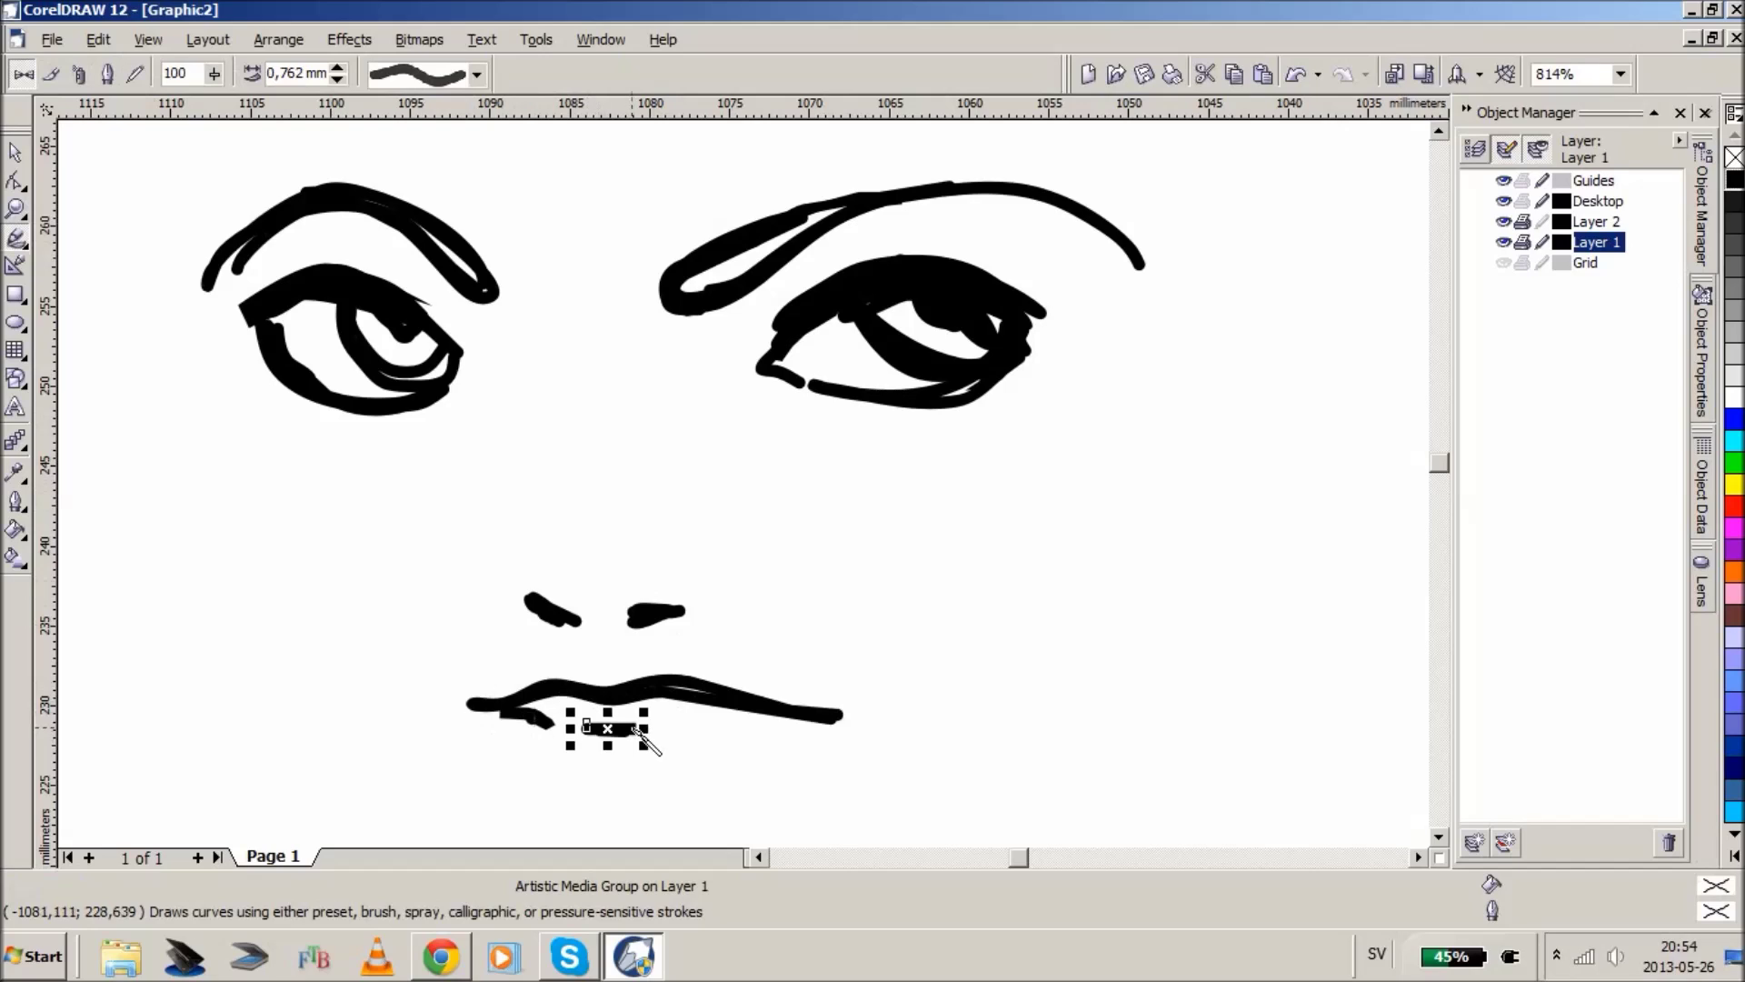
mouse_move(513, 748)
left_mouse_down()
mouse_move(576, 793)
mouse_move(533, 777)
mouse_move(522, 738)
mouse_move(567, 787)
mouse_move(618, 799)
mouse_move(532, 772)
mouse_move(646, 803)
mouse_move(763, 788)
mouse_move(802, 738)
left_mouse_up()
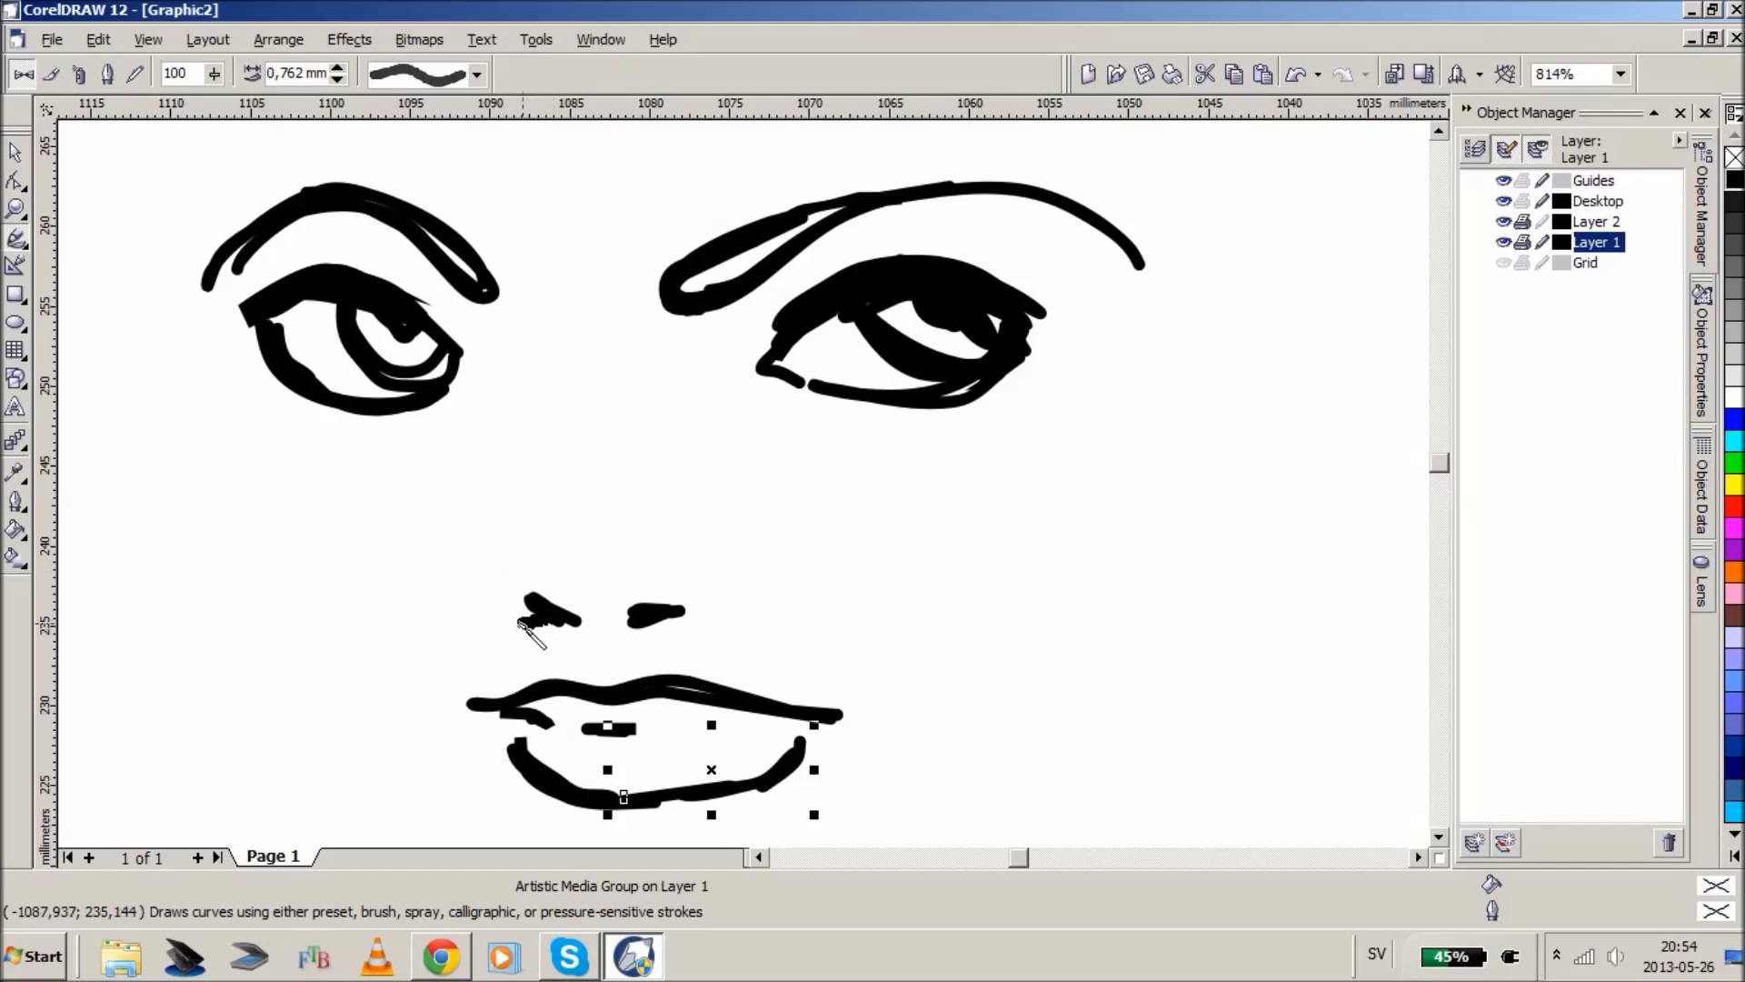
left_click_drag(521, 624, 516, 618)
mouse_move(536, 372)
left_mouse_down()
mouse_move(546, 436)
mouse_move(534, 355)
mouse_move(547, 400)
left_mouse_up()
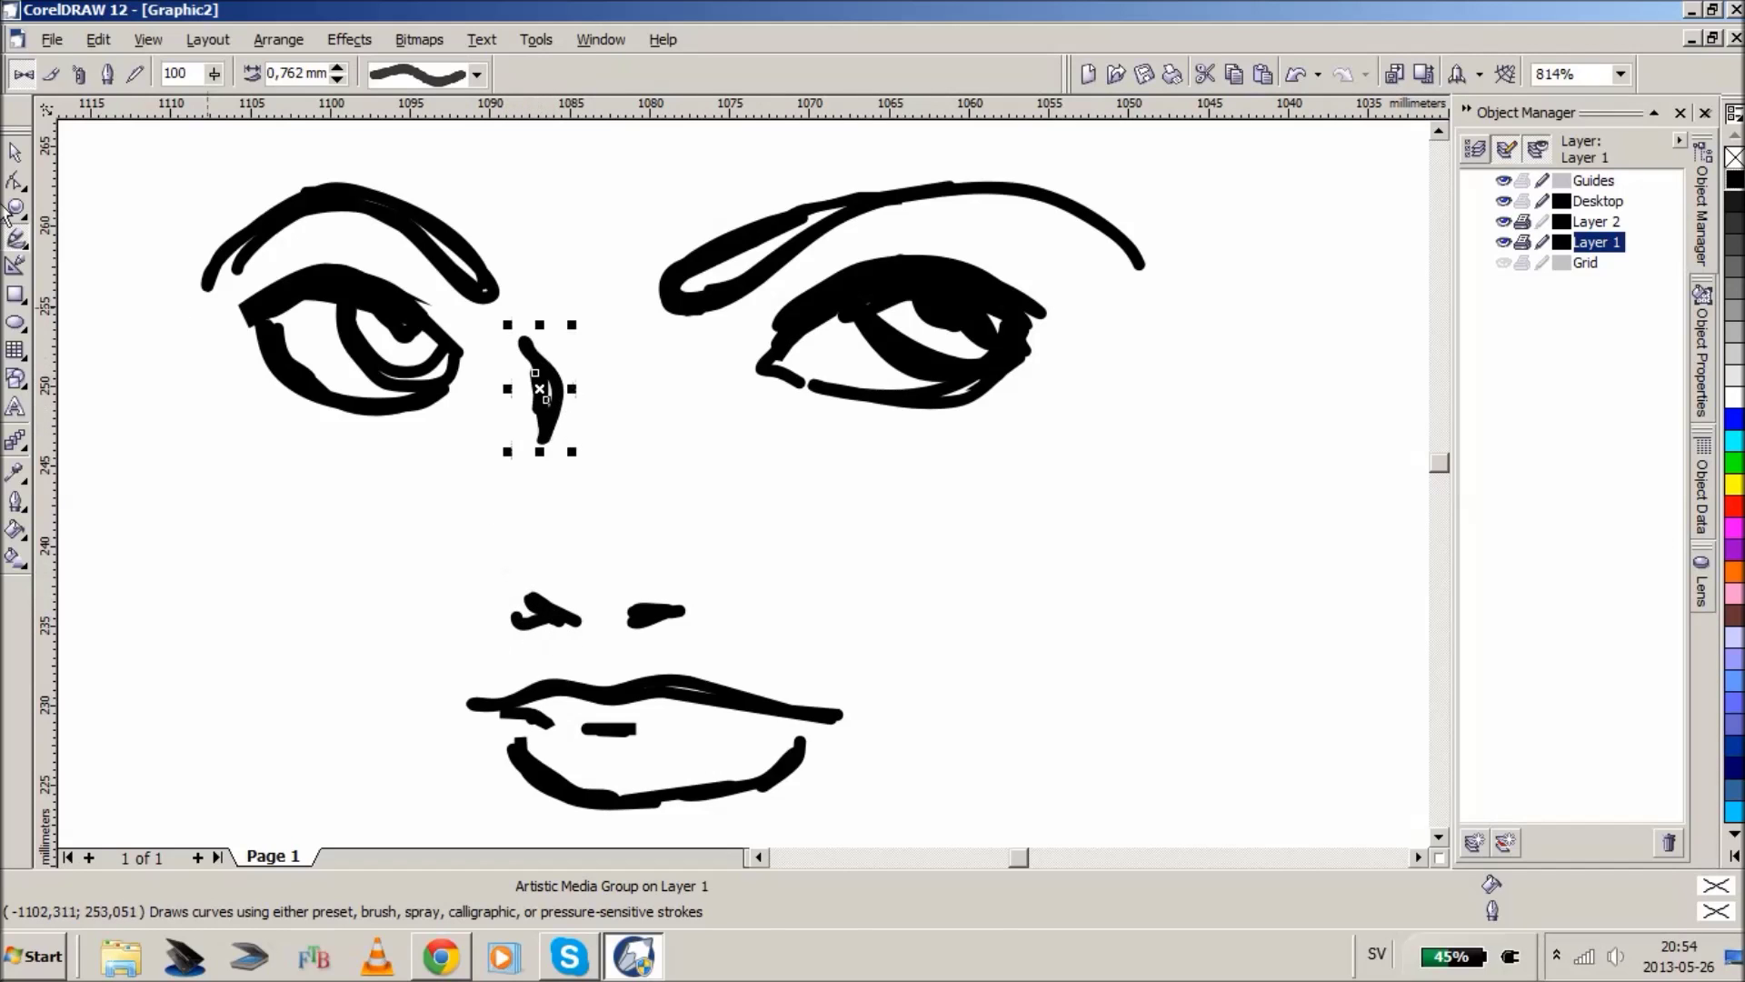
- Select all the mouth strokes and shift them slightly left to sit under the nose
left_click(15, 152)
left_click_drag(412, 646, 973, 803)
left_click_drag(736, 705, 702, 709)
left_click(877, 578)
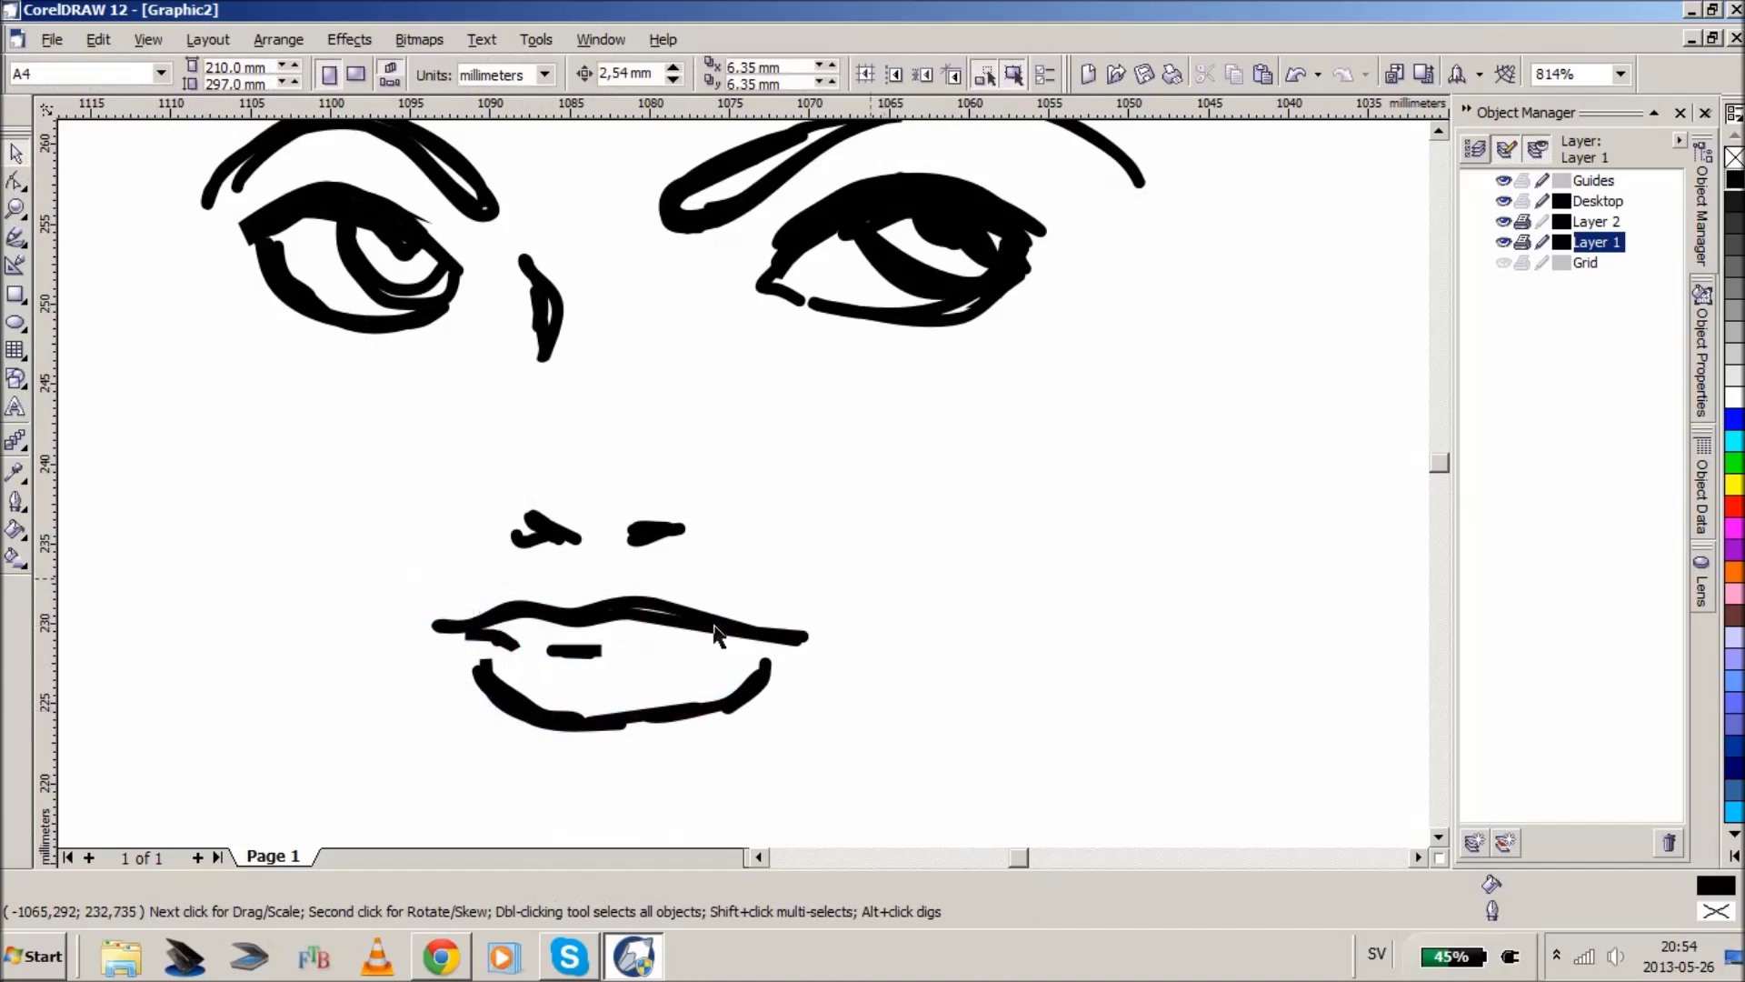
left_click_drag(368, 586, 859, 746)
left_click_drag(743, 703, 758, 706)
left_click(970, 582)
- Draw the face outline with Artistic Media strokes, running from both temples down the cheeks to a narrow chin
left_click(14, 215)
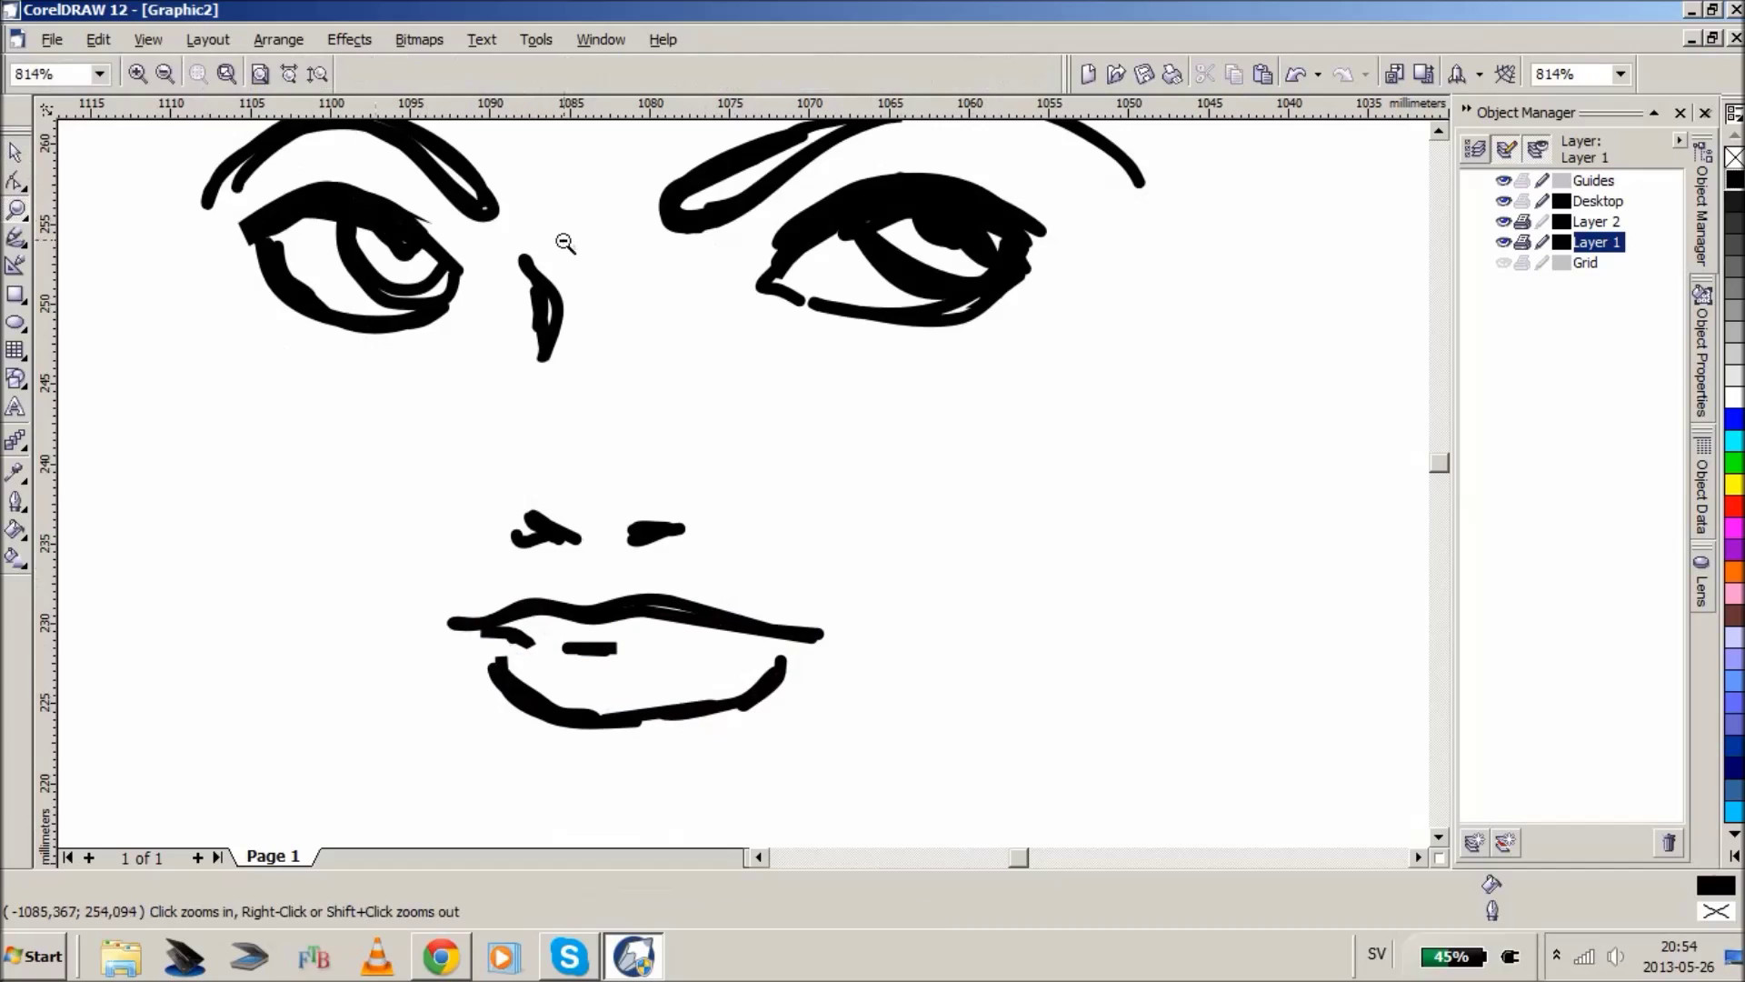
right_click(565, 244)
left_click_drag(292, 277, 1041, 758)
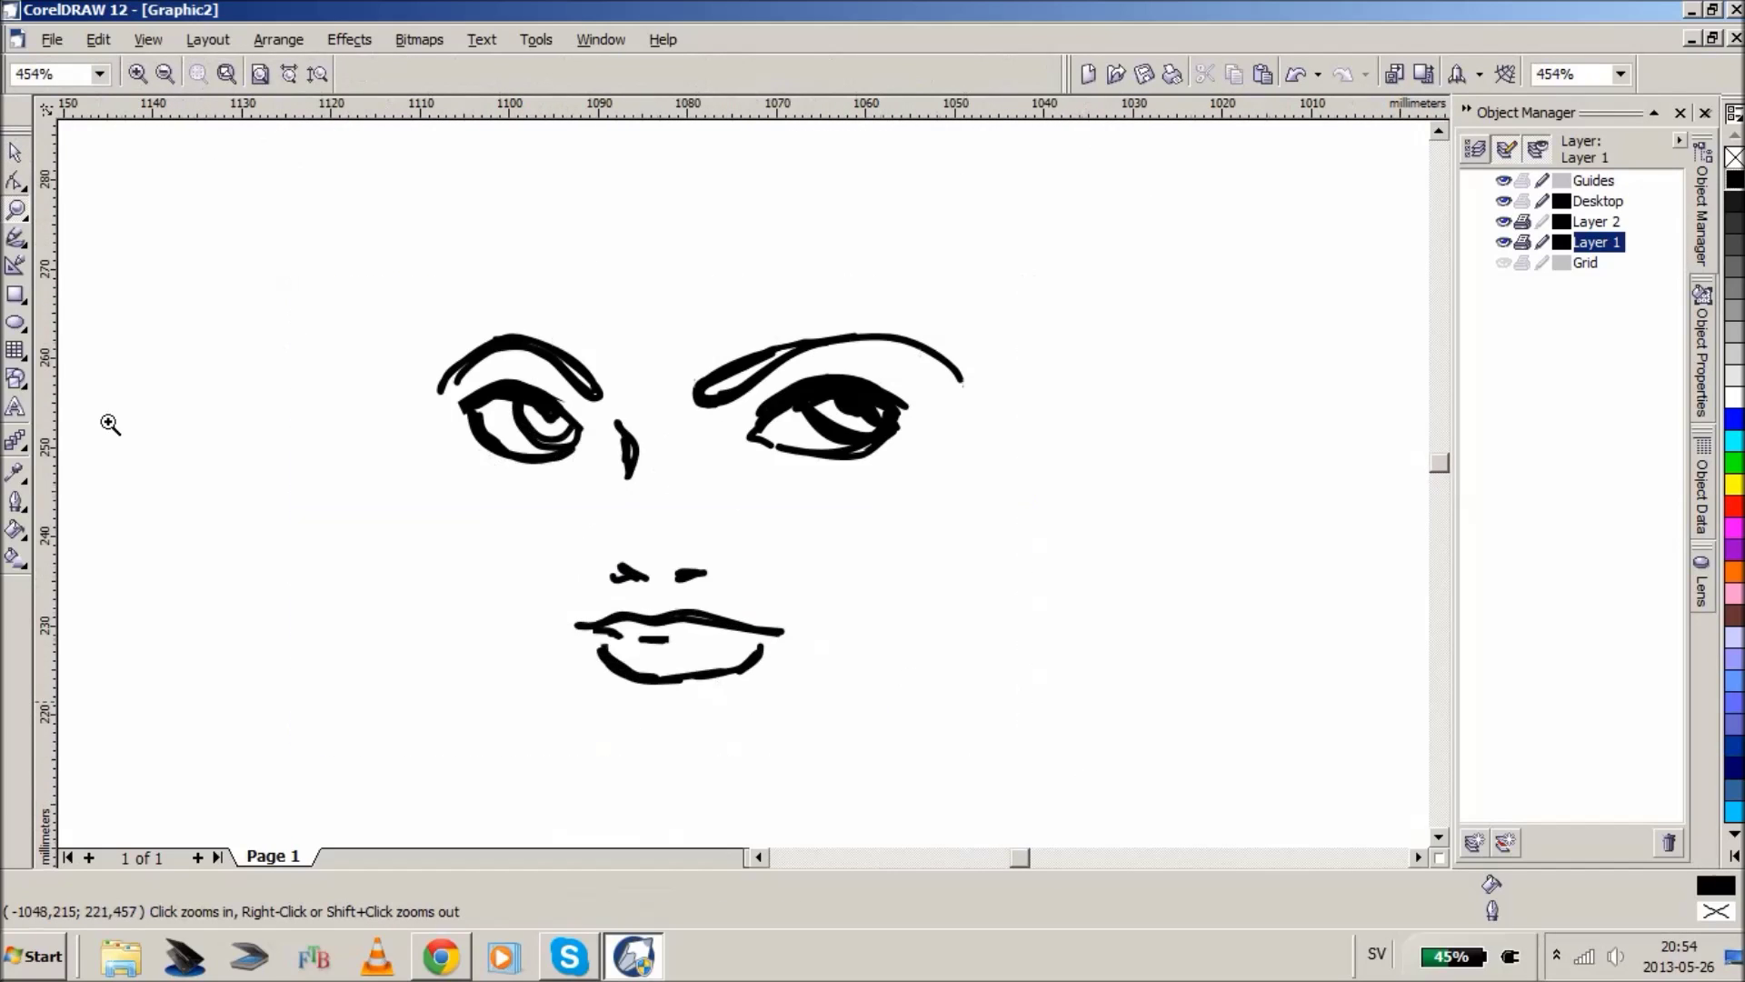
left_click(16, 239)
mouse_move(427, 347)
left_mouse_down()
mouse_move(427, 471)
mouse_move(430, 413)
mouse_move(489, 641)
mouse_move(439, 447)
left_mouse_up()
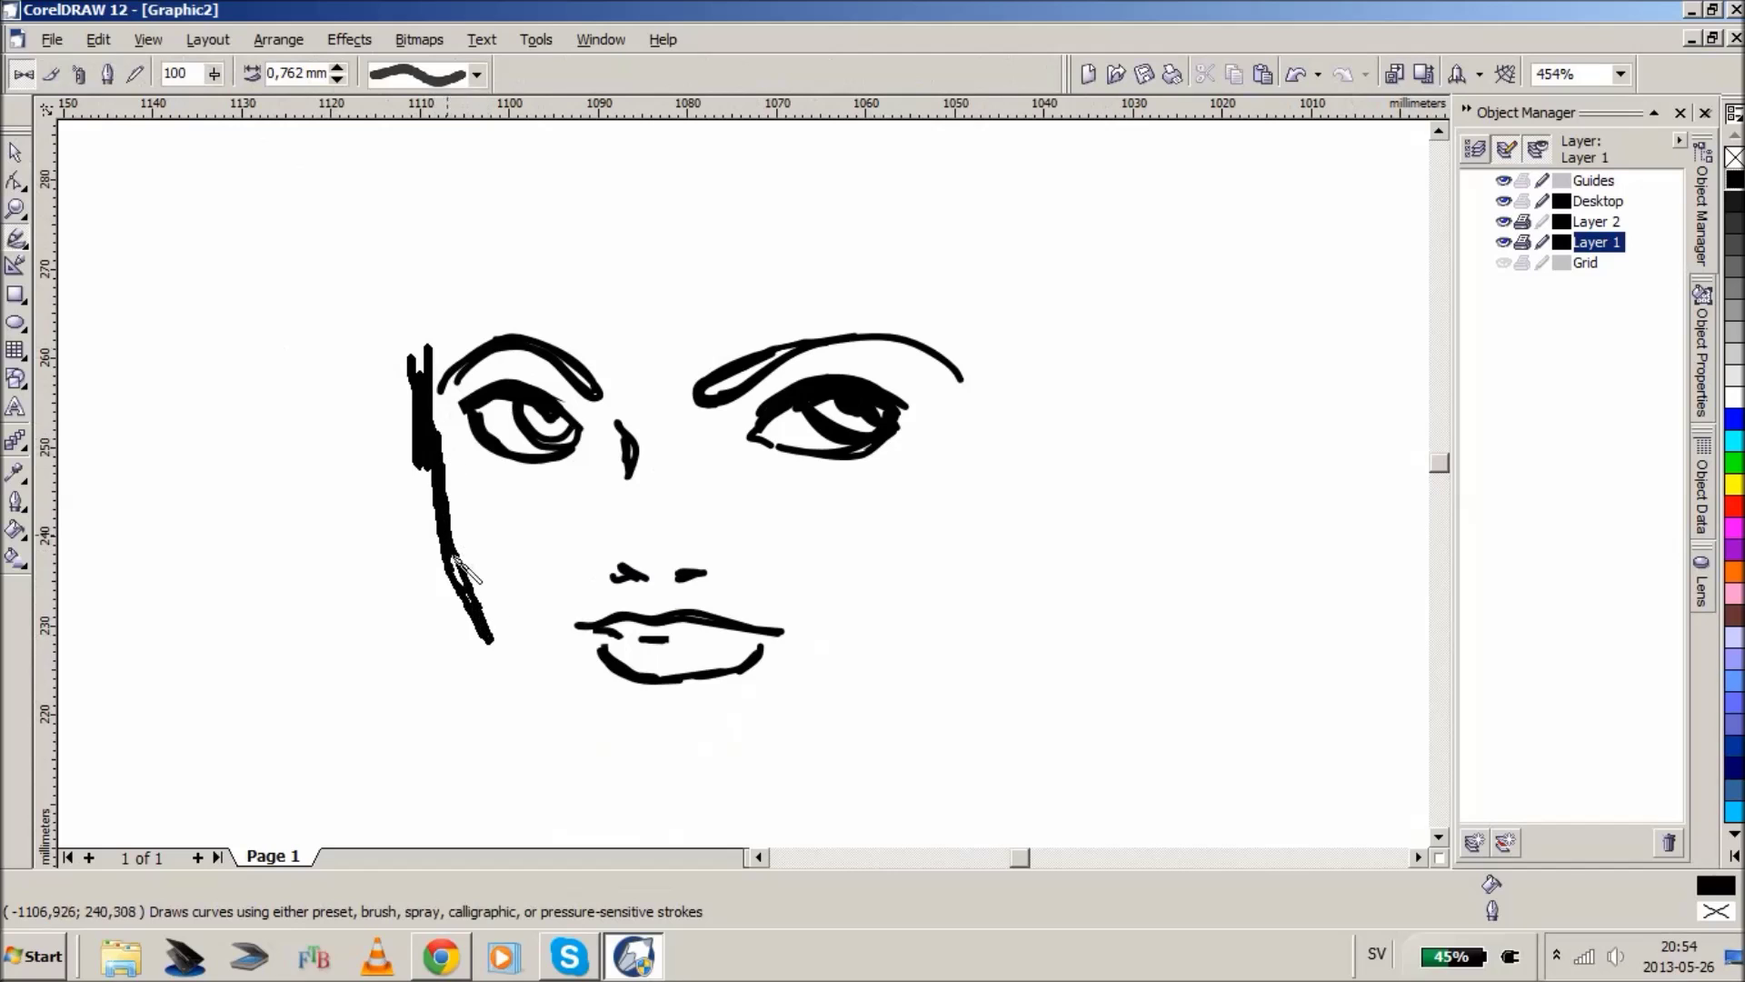
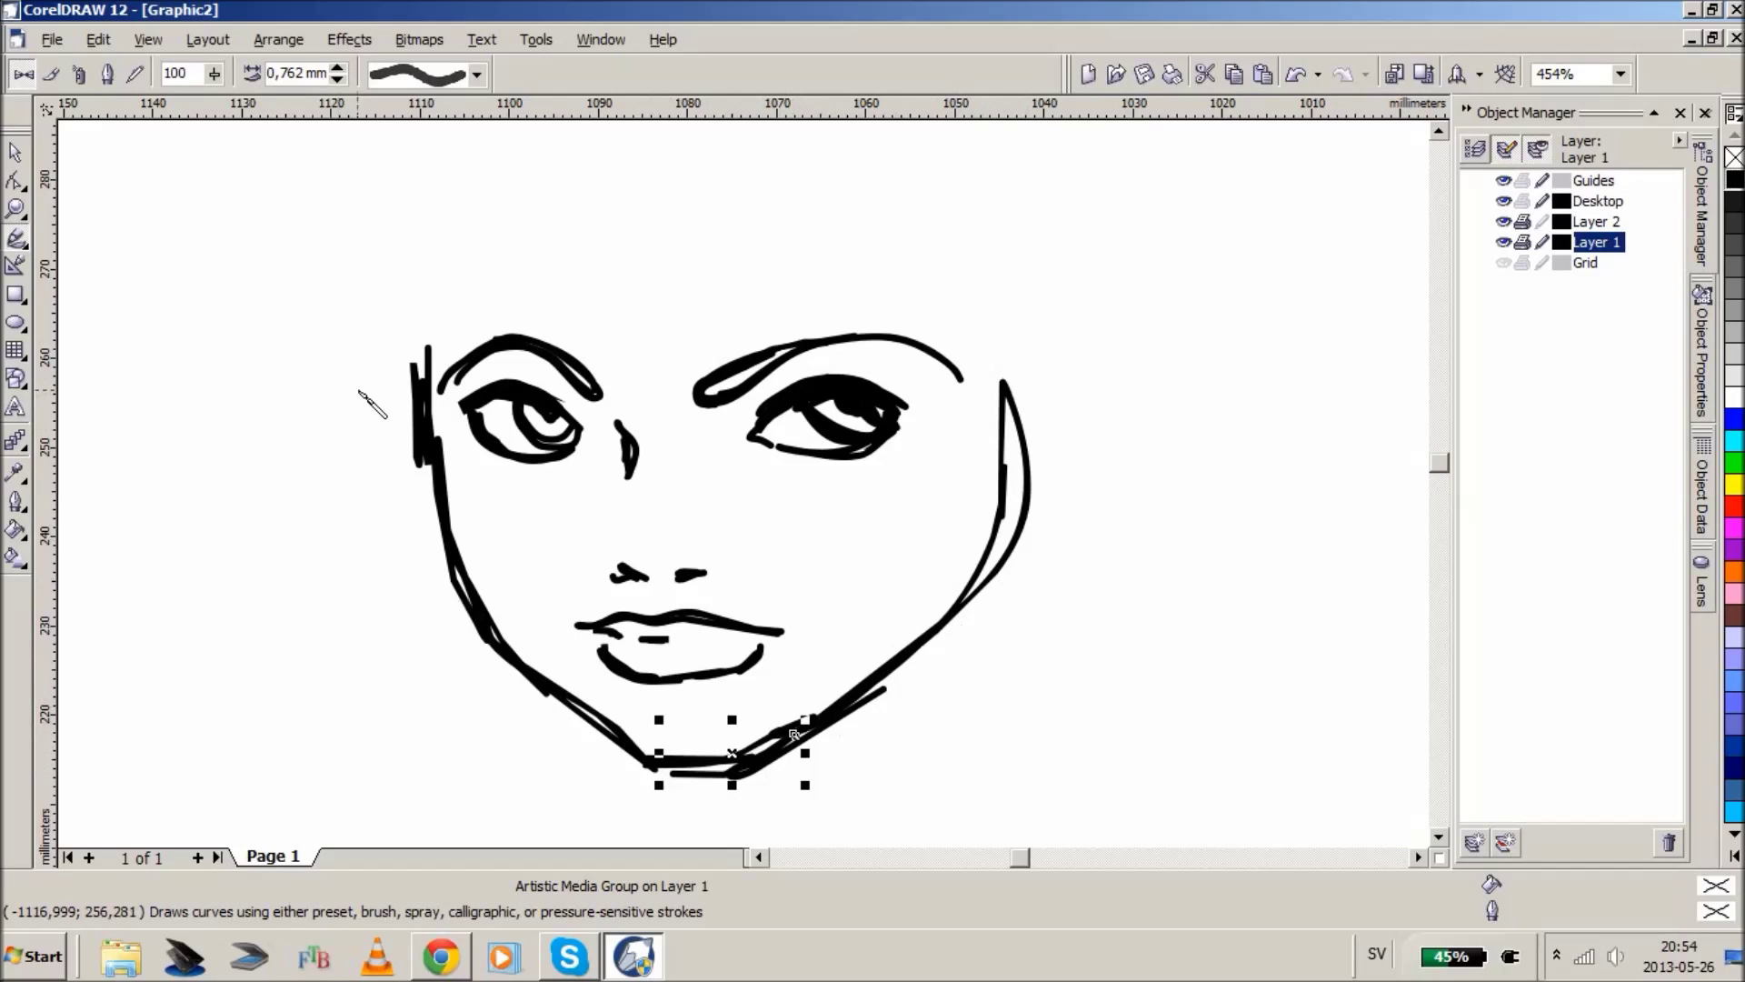
- Draw the fringe with strokes at the left temple, a line across the forehead and long diagonal strands sweeping to the right
left_click(14, 210)
right_click(663, 258)
left_click_drag(341, 192, 1077, 731)
left_click(17, 238)
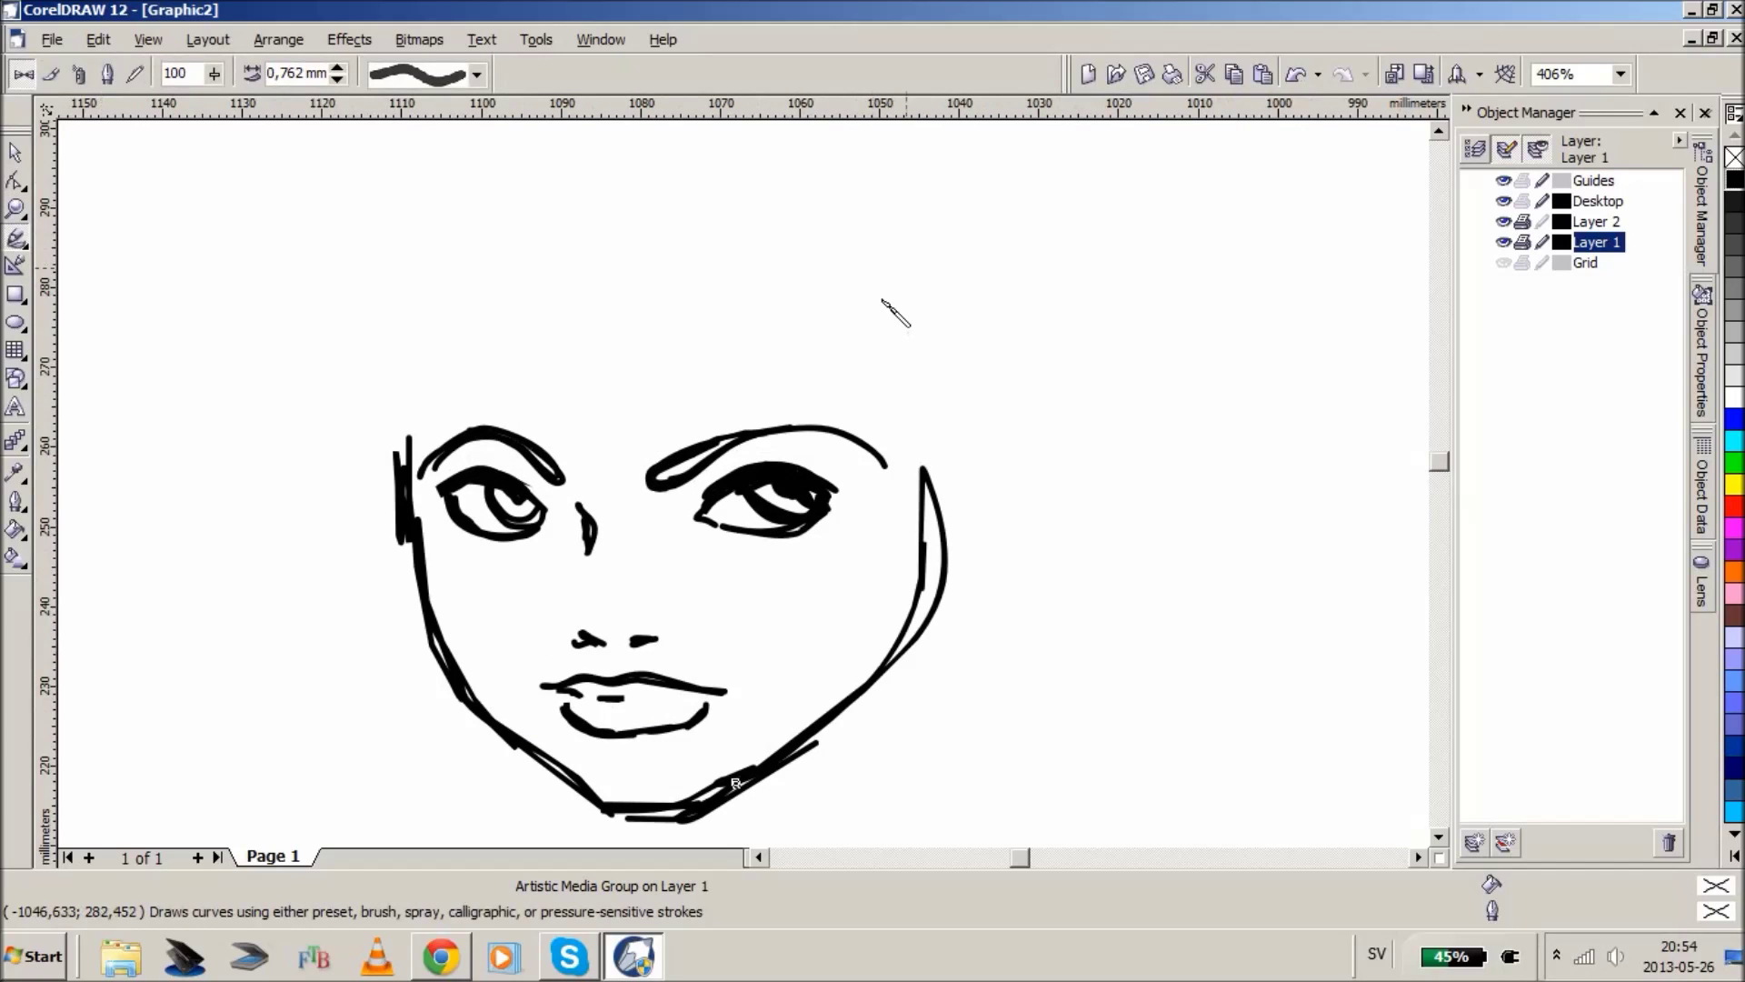
mouse_move(413, 262)
left_mouse_down()
mouse_move(405, 427)
mouse_move(418, 418)
mouse_move(373, 391)
mouse_move(388, 440)
mouse_move(624, 420)
mouse_move(608, 293)
mouse_move(705, 404)
left_mouse_up()
left_click_drag(623, 262, 821, 447)
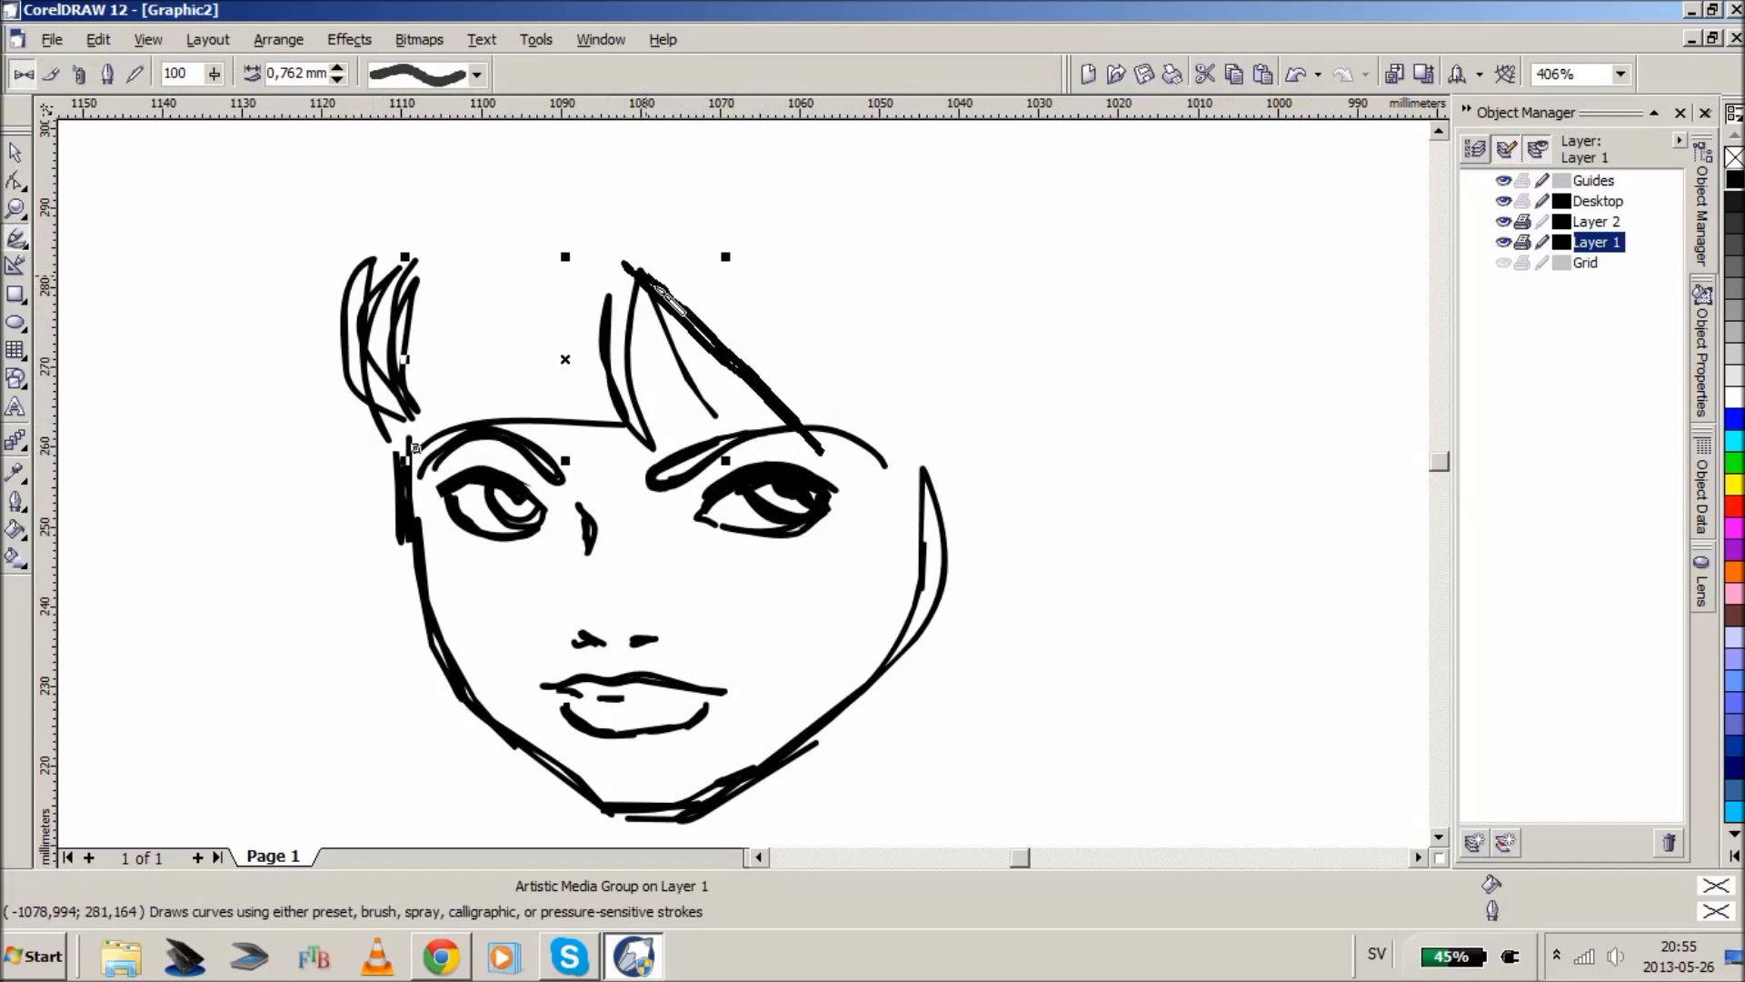
left_click_drag(653, 289, 991, 516)
mouse_move(737, 283)
left_mouse_down()
mouse_move(826, 329)
mouse_move(888, 431)
mouse_move(1011, 478)
left_mouse_up()
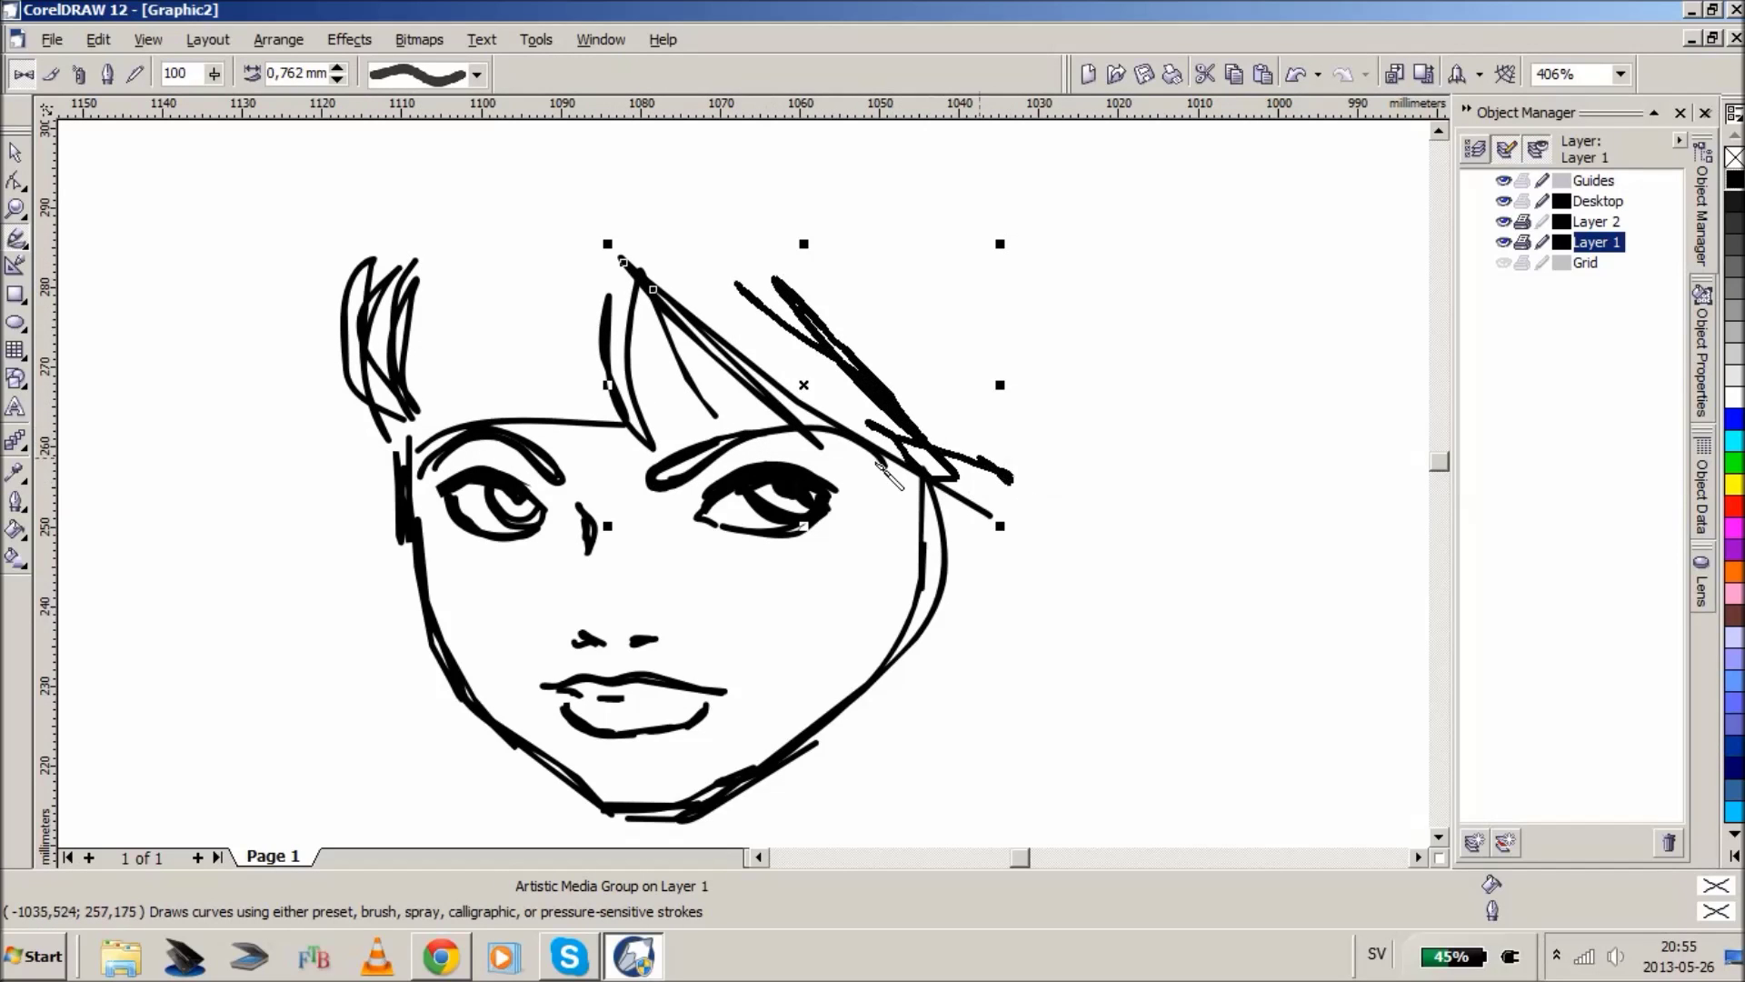
- Draw the hair down the left side of the face with long vertical strands ending near jaw level
mouse_move(364, 410)
left_mouse_down()
mouse_move(329, 415)
mouse_move(331, 701)
left_mouse_up()
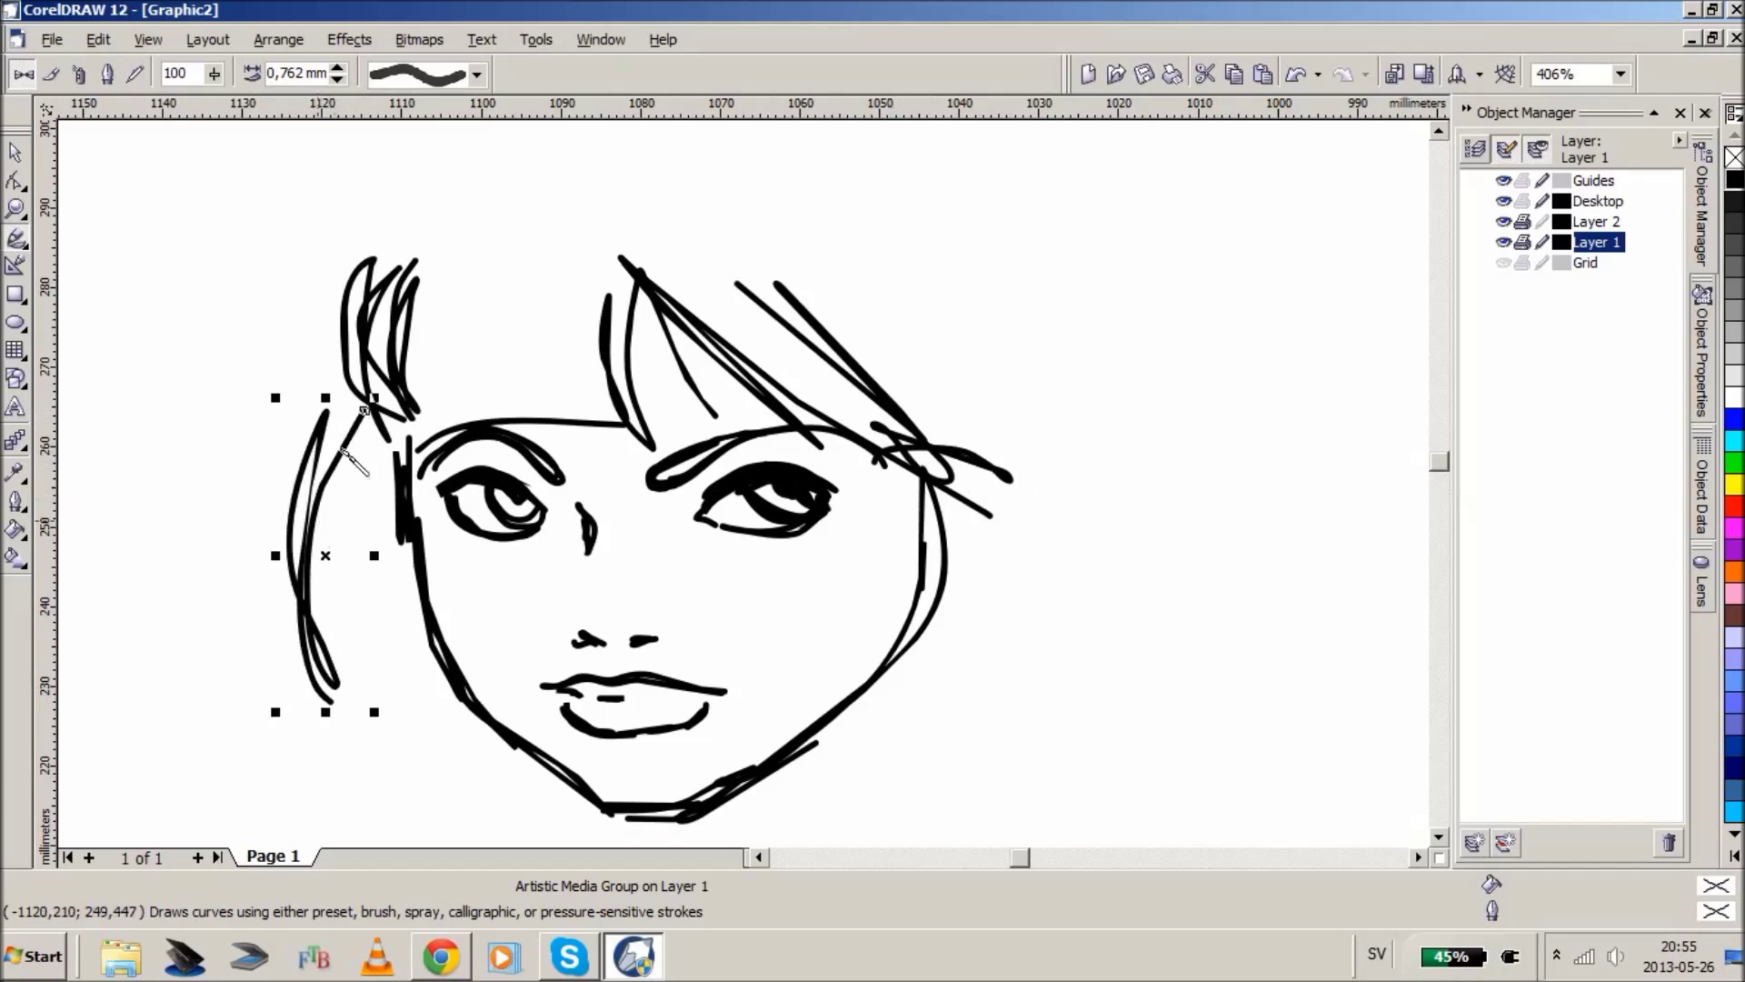
key("Delete")
mouse_move(354, 338)
left_mouse_down()
mouse_move(349, 459)
mouse_move(397, 751)
left_mouse_up()
left_click_drag(359, 509, 364, 700)
left_click_drag(360, 451, 357, 509)
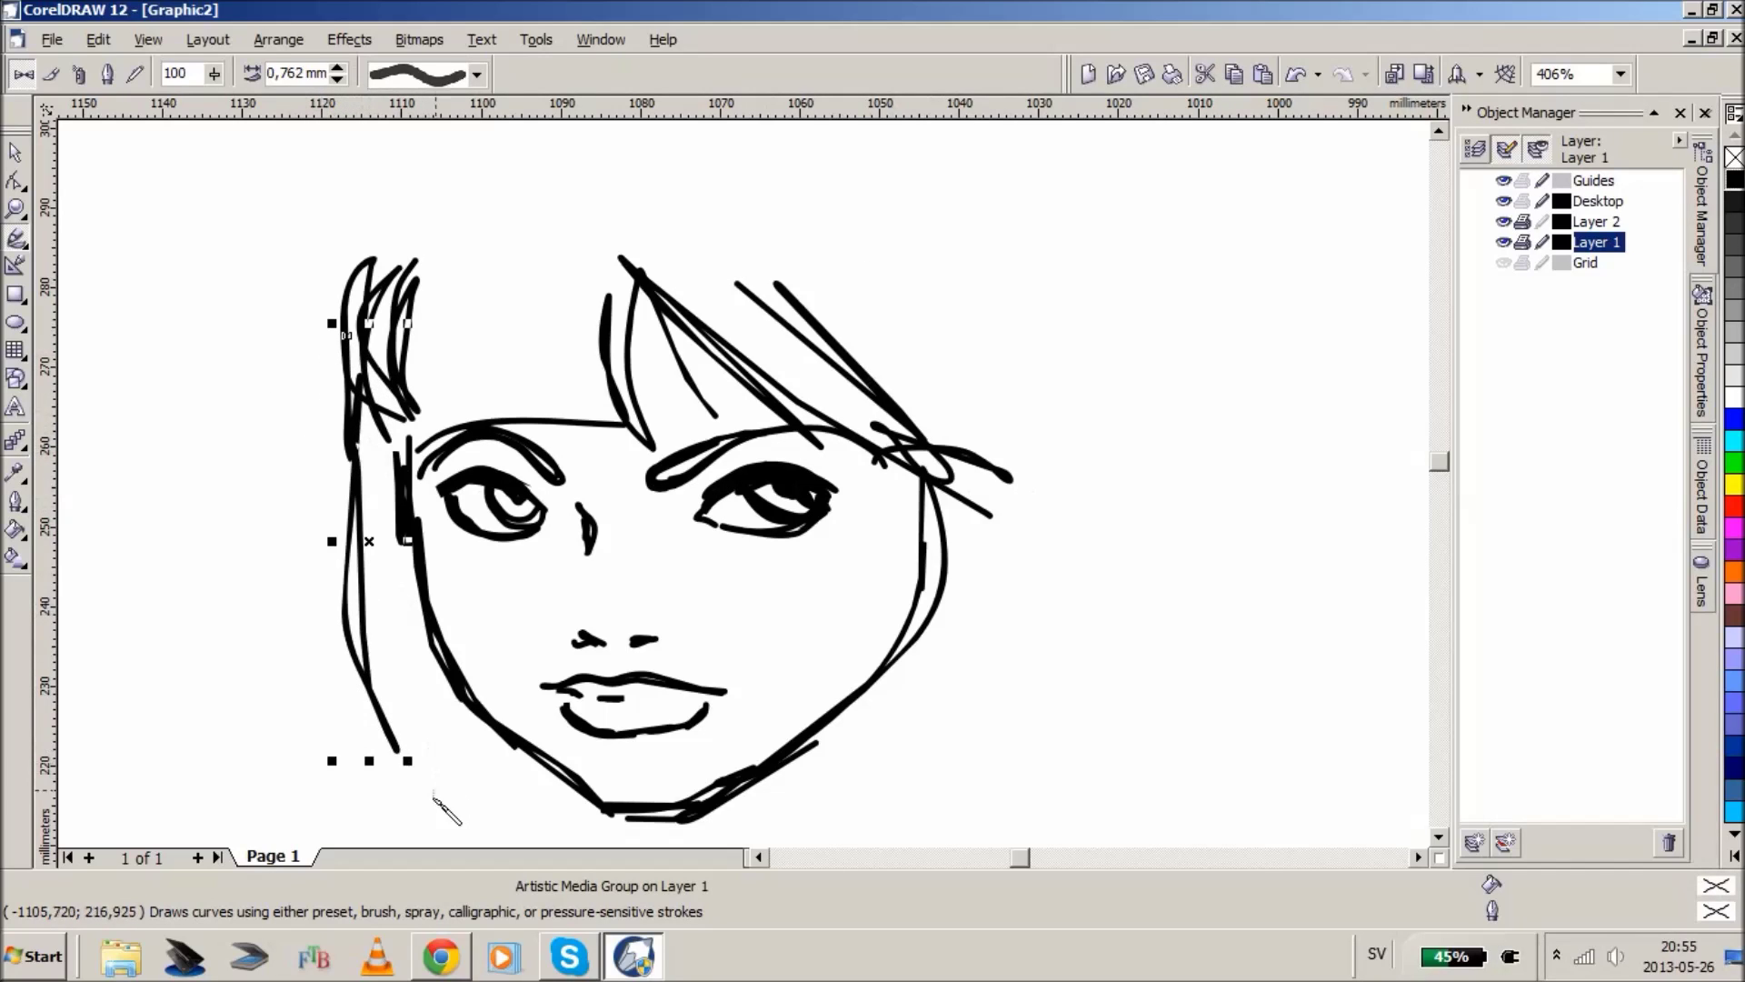
left_click_drag(435, 798, 293, 589)
left_click_drag(407, 743, 502, 702)
mouse_move(357, 705)
left_mouse_down()
mouse_move(314, 360)
mouse_move(326, 616)
mouse_move(335, 282)
left_mouse_up()
- Draw the hair on the right side with strands beside the cheek and a curved outer edge down to the jaw
mouse_move(947, 498)
left_mouse_down()
mouse_move(907, 709)
mouse_move(920, 735)
left_mouse_up()
mouse_move(930, 620)
left_mouse_down()
mouse_move(852, 809)
mouse_move(991, 695)
left_mouse_up()
left_click_drag(909, 760, 1103, 616)
mouse_move(1019, 295)
left_mouse_down()
mouse_move(1094, 513)
mouse_move(1056, 298)
mouse_move(1121, 528)
left_mouse_up()
mouse_move(851, 329)
left_mouse_down()
mouse_move(1169, 673)
mouse_move(1109, 604)
mouse_move(991, 672)
left_mouse_up()
left_click_drag(827, 256, 1094, 443)
- Draw the top of the hair with long arched strokes joining the left and right sides over the crown
double_click(1439, 133)
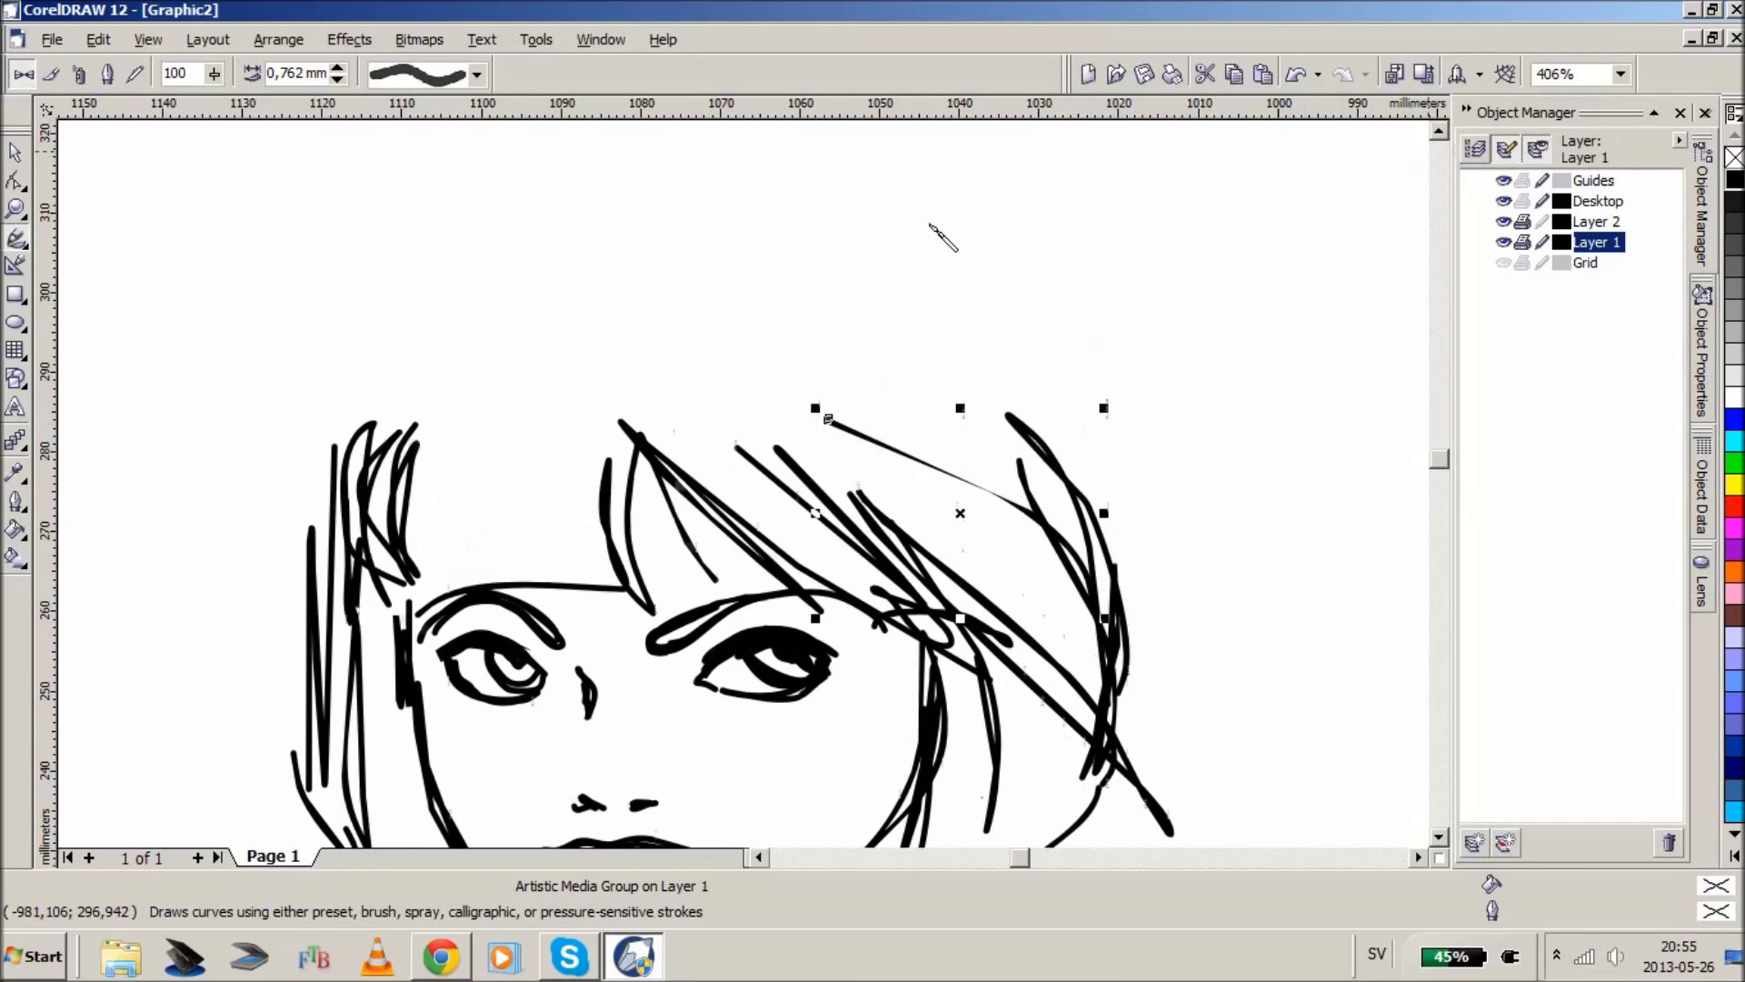
mouse_move(753, 323)
left_mouse_down()
mouse_move(715, 289)
mouse_move(989, 364)
mouse_move(628, 251)
left_mouse_up()
mouse_move(421, 414)
left_mouse_down()
mouse_move(356, 429)
mouse_move(637, 294)
left_mouse_up()
mouse_move(311, 512)
left_mouse_down()
mouse_move(636, 229)
mouse_move(782, 293)
left_mouse_up()
mouse_move(671, 234)
left_mouse_down()
mouse_move(722, 233)
mouse_move(1092, 465)
mouse_move(1074, 397)
mouse_move(1142, 592)
left_mouse_up()
- Draw the neck below the chin with short throat strokes and lines sloping out to both shoulders
left_click(15, 209)
scroll(492, 358, "down", 1)
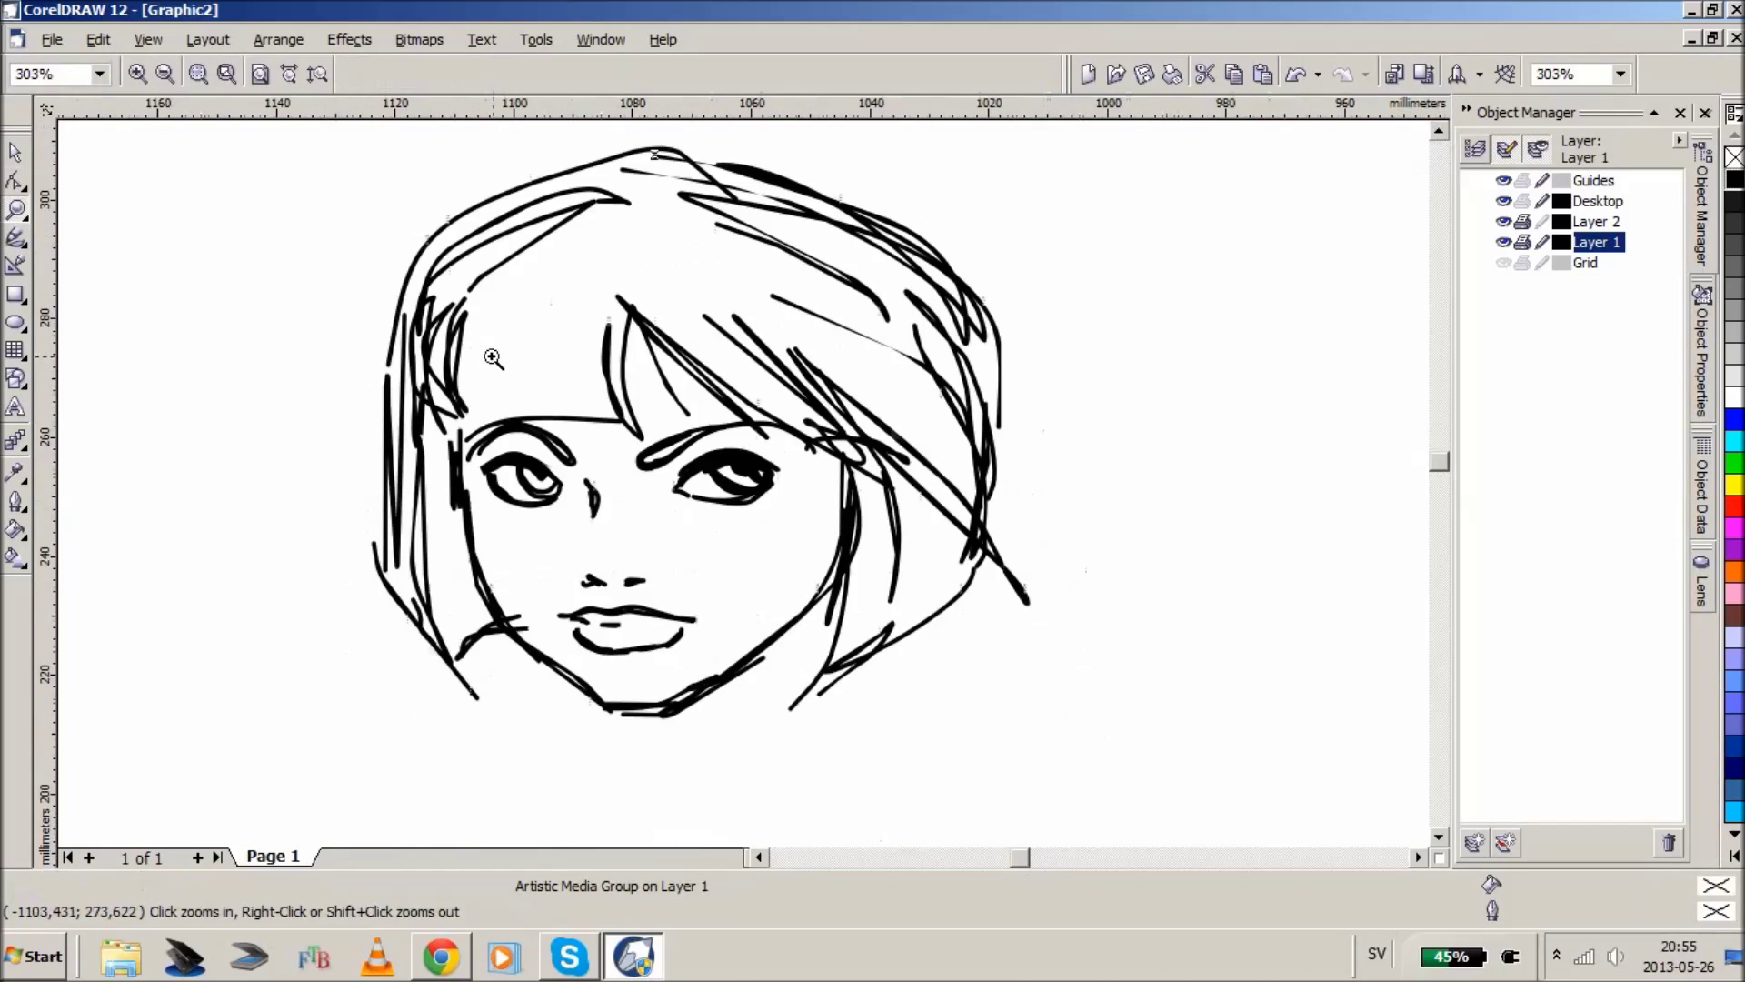
right_click(501, 363)
left_click_drag(494, 370, 1024, 830)
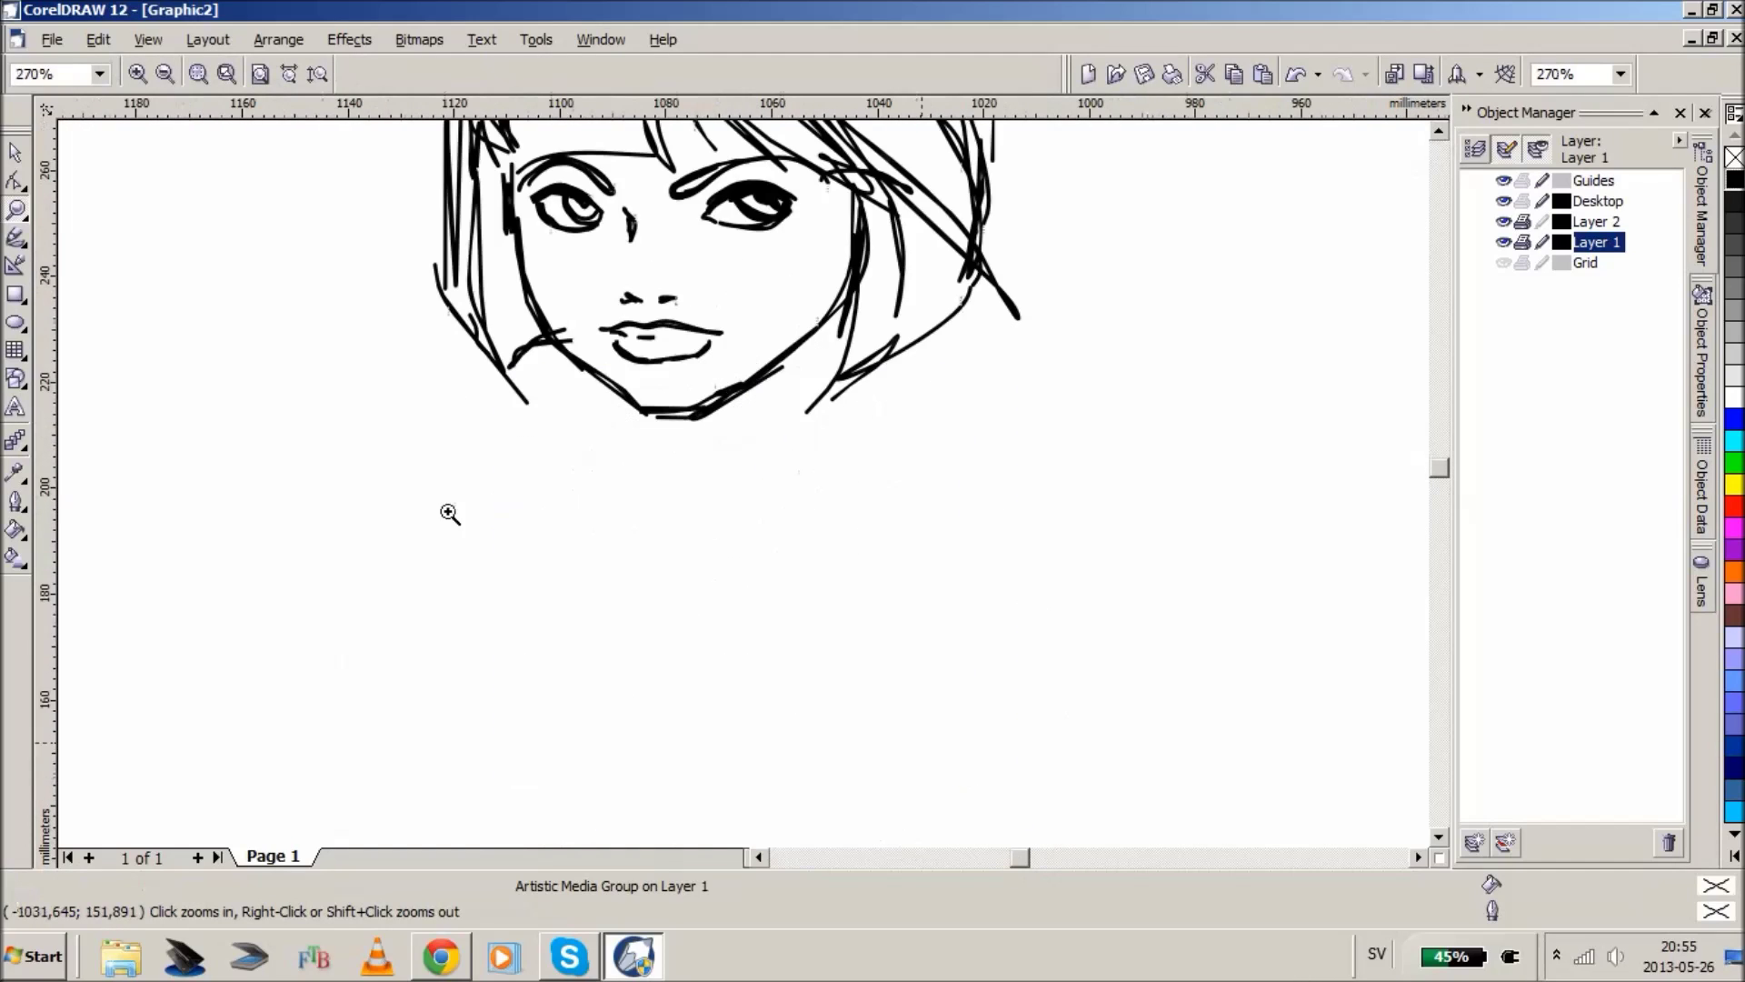
left_click(11, 240)
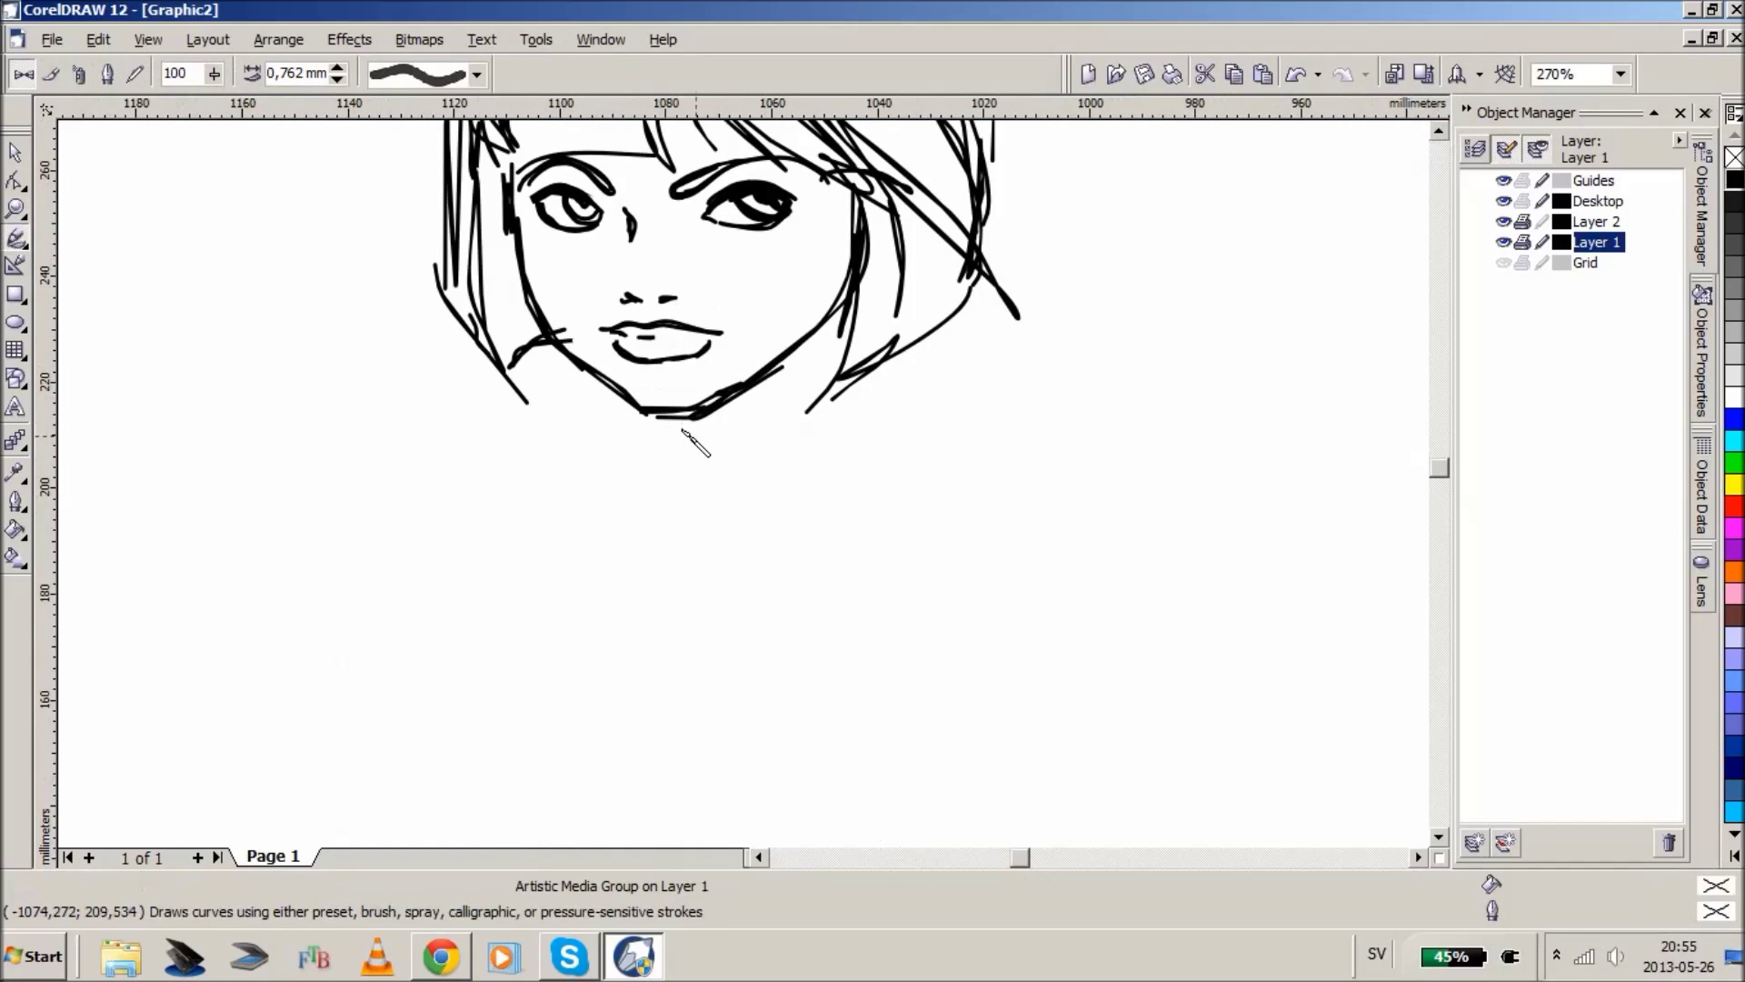
mouse_move(675, 423)
left_mouse_down()
mouse_move(666, 472)
mouse_move(643, 483)
mouse_move(655, 438)
left_mouse_up()
mouse_move(823, 334)
left_mouse_down()
mouse_move(859, 389)
mouse_move(1027, 453)
left_mouse_up()
mouse_move(639, 412)
left_mouse_down()
mouse_move(600, 447)
mouse_move(543, 460)
left_mouse_up()
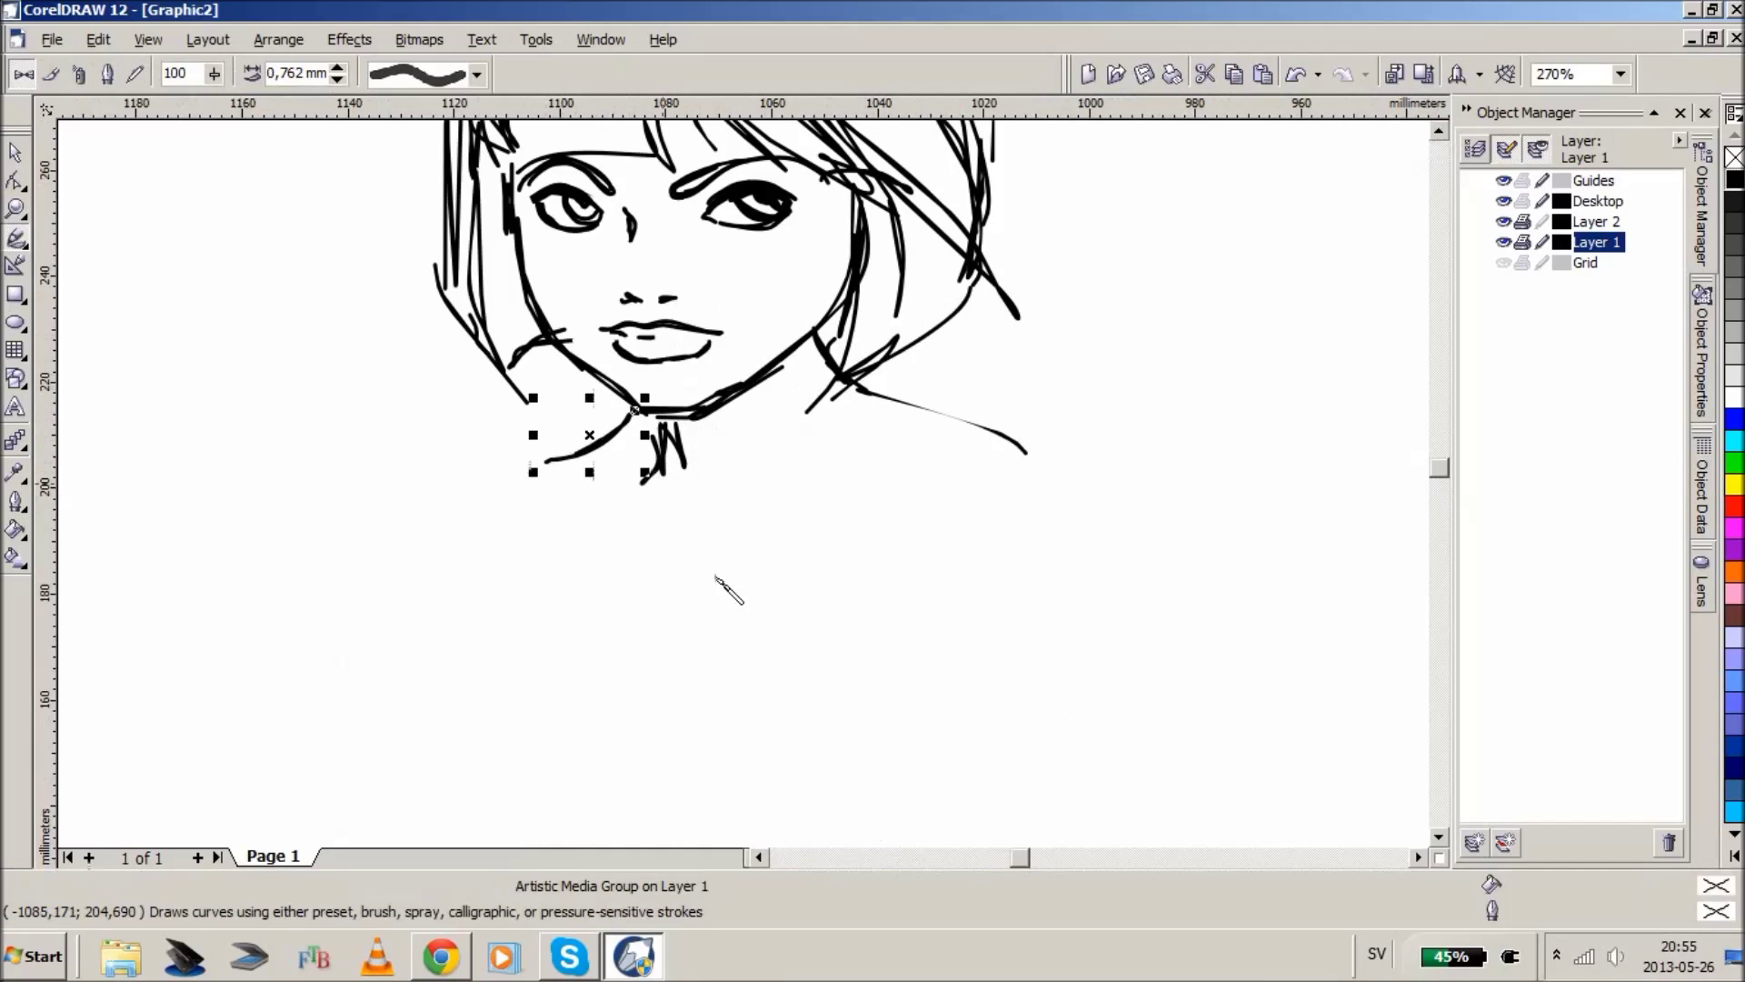
- Draw the collarbones on both sides of the neck, with a long double line on the right
left_click_drag(749, 497, 981, 513)
left_click_drag(629, 490, 555, 475)
mouse_move(660, 443)
left_mouse_down()
mouse_move(666, 524)
mouse_move(614, 485)
mouse_move(547, 473)
mouse_move(638, 461)
mouse_move(642, 442)
mouse_move(661, 452)
mouse_move(661, 498)
mouse_move(748, 517)
mouse_move(808, 486)
mouse_move(1004, 500)
left_mouse_up()
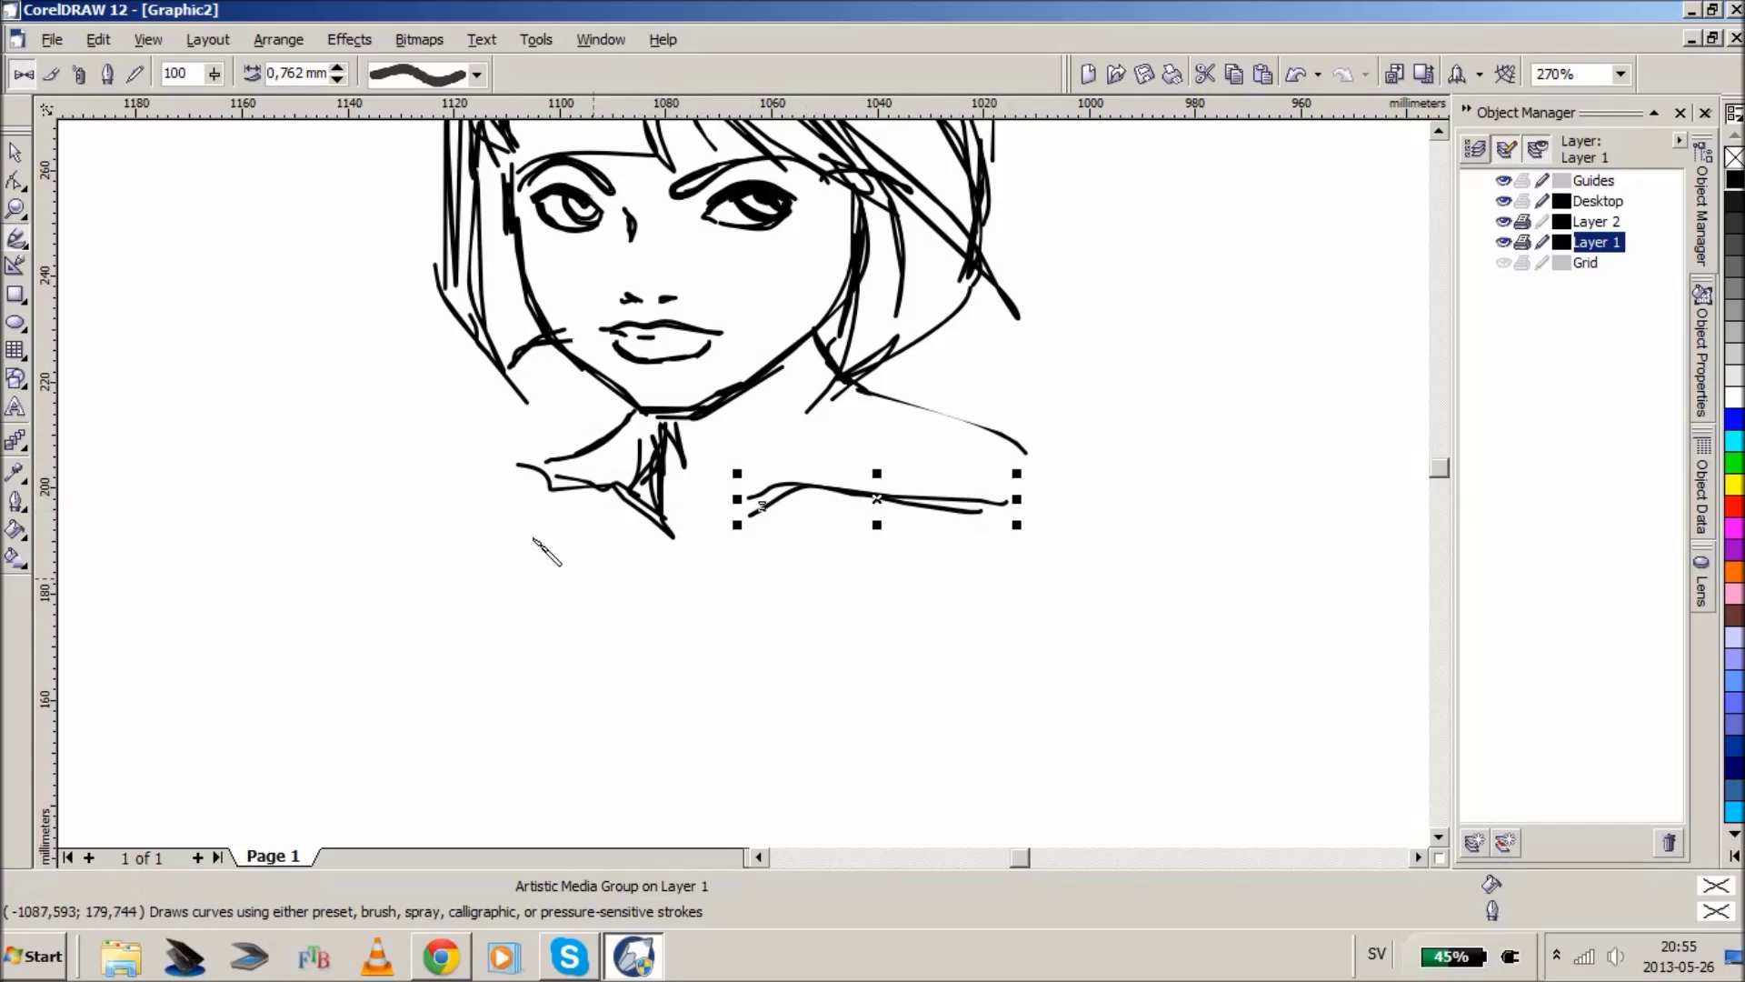
- Outline the rounded shoulders and the chest converging to a low point, and reinforce the right collarbone and shoulder lines
mouse_move(538, 452)
left_mouse_down()
mouse_move(499, 586)
mouse_move(505, 543)
mouse_move(573, 632)
mouse_move(668, 709)
mouse_move(718, 722)
mouse_move(845, 668)
mouse_move(965, 650)
mouse_move(980, 443)
mouse_move(951, 619)
mouse_move(954, 414)
left_mouse_up()
left_click_drag(714, 712, 1016, 598)
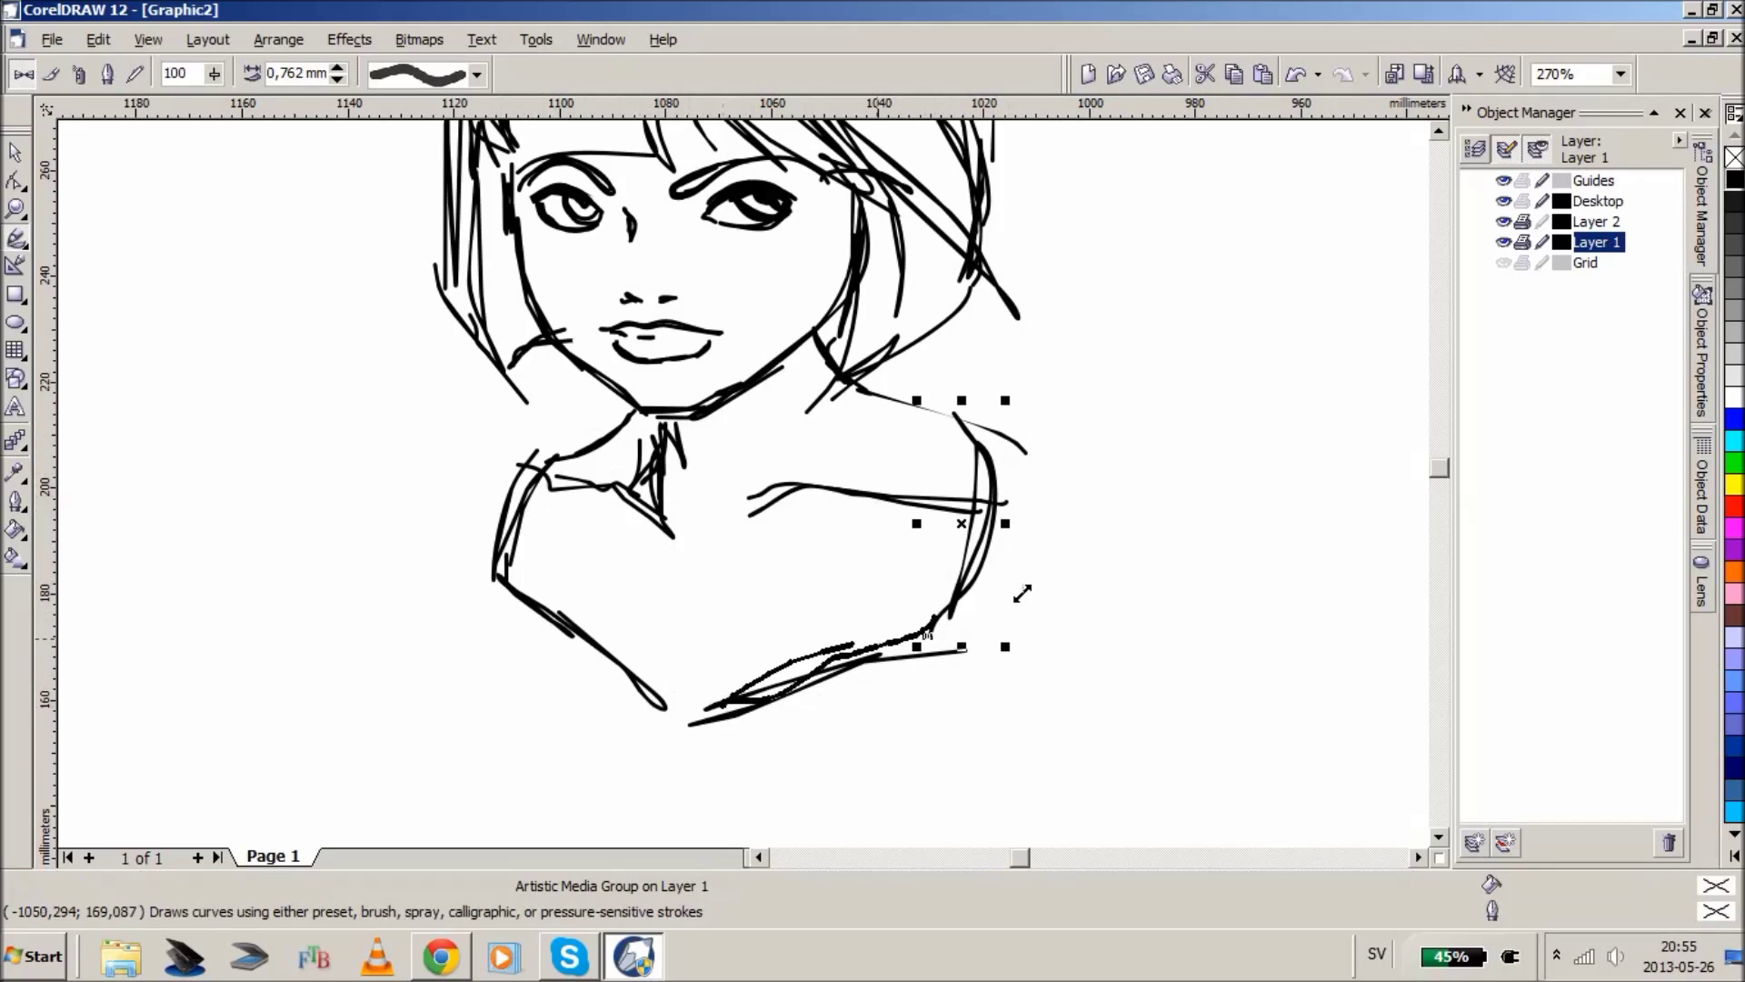
mouse_move(725, 516)
left_mouse_down()
mouse_move(800, 489)
mouse_move(945, 500)
left_mouse_up()
left_click_drag(895, 402, 877, 393)
mouse_move(1032, 452)
left_mouse_down()
mouse_move(1007, 427)
mouse_move(1046, 497)
left_mouse_up()
mouse_move(563, 447)
left_mouse_down()
mouse_move(513, 476)
mouse_move(498, 525)
left_mouse_up()
- Draw a deep V-shaped neckline from both shoulders to the chest's low point, with a small mark below it and a right shoulder stroke
left_click(16, 210)
right_click(768, 562)
right_click(631, 560)
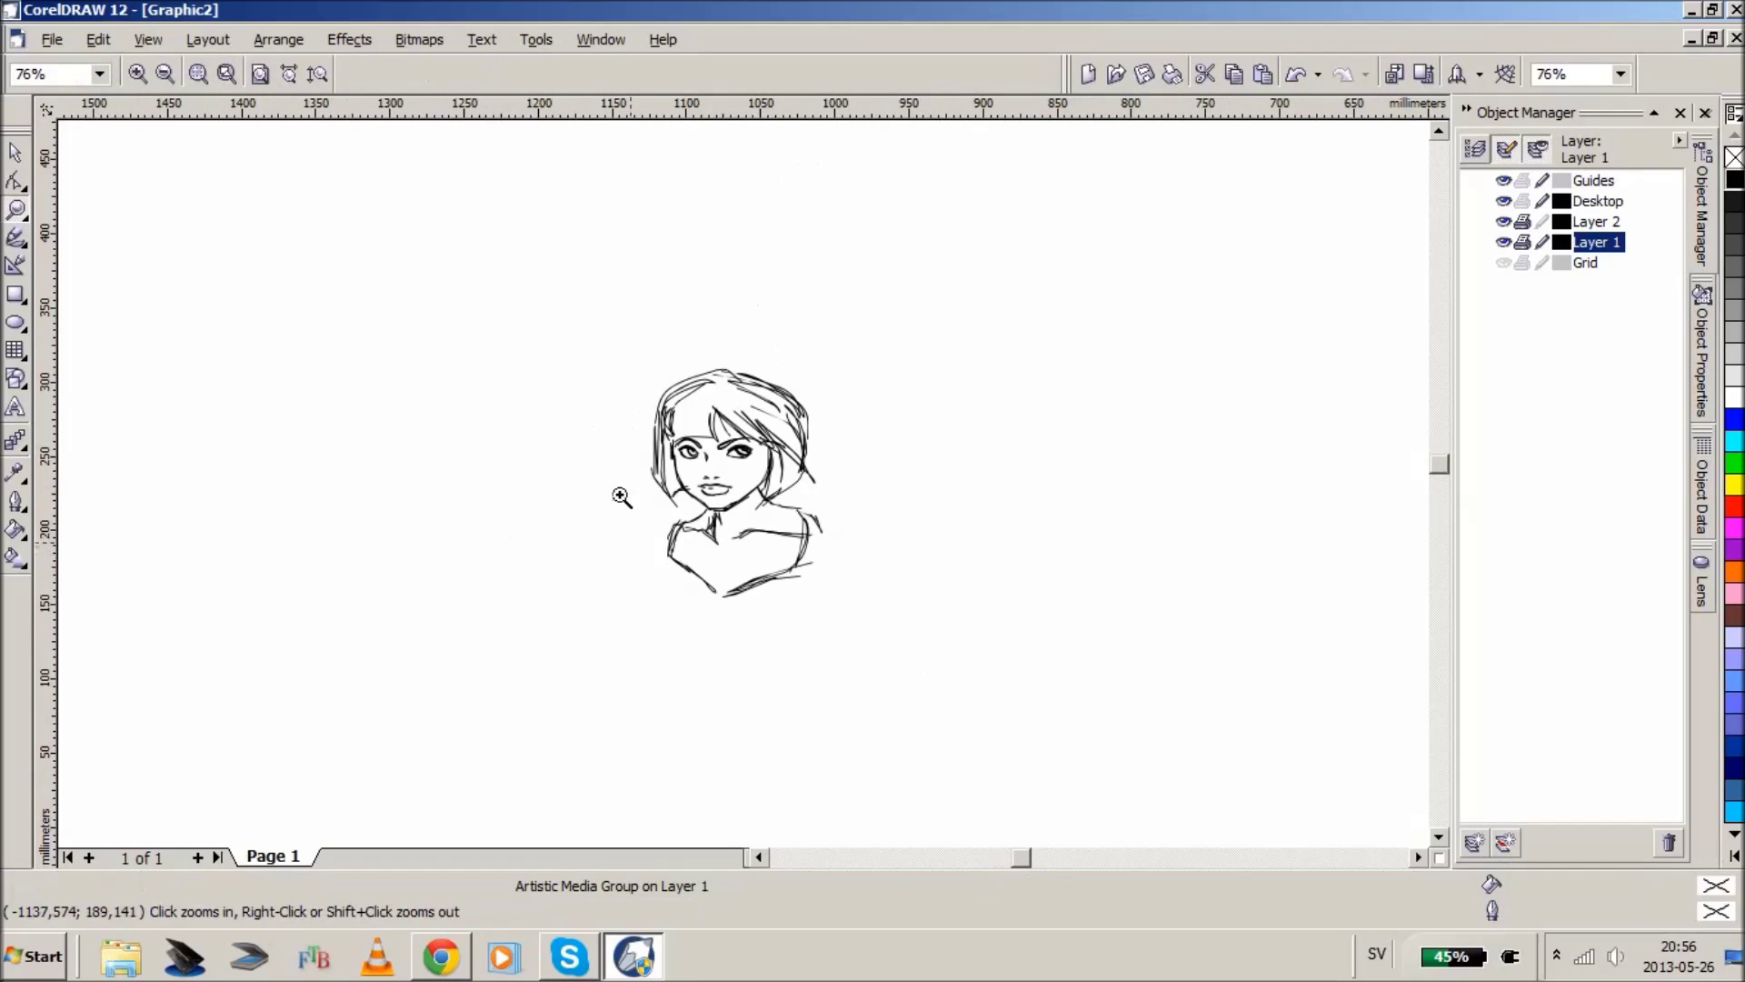
left_click_drag(611, 451, 978, 679)
left_click(16, 239)
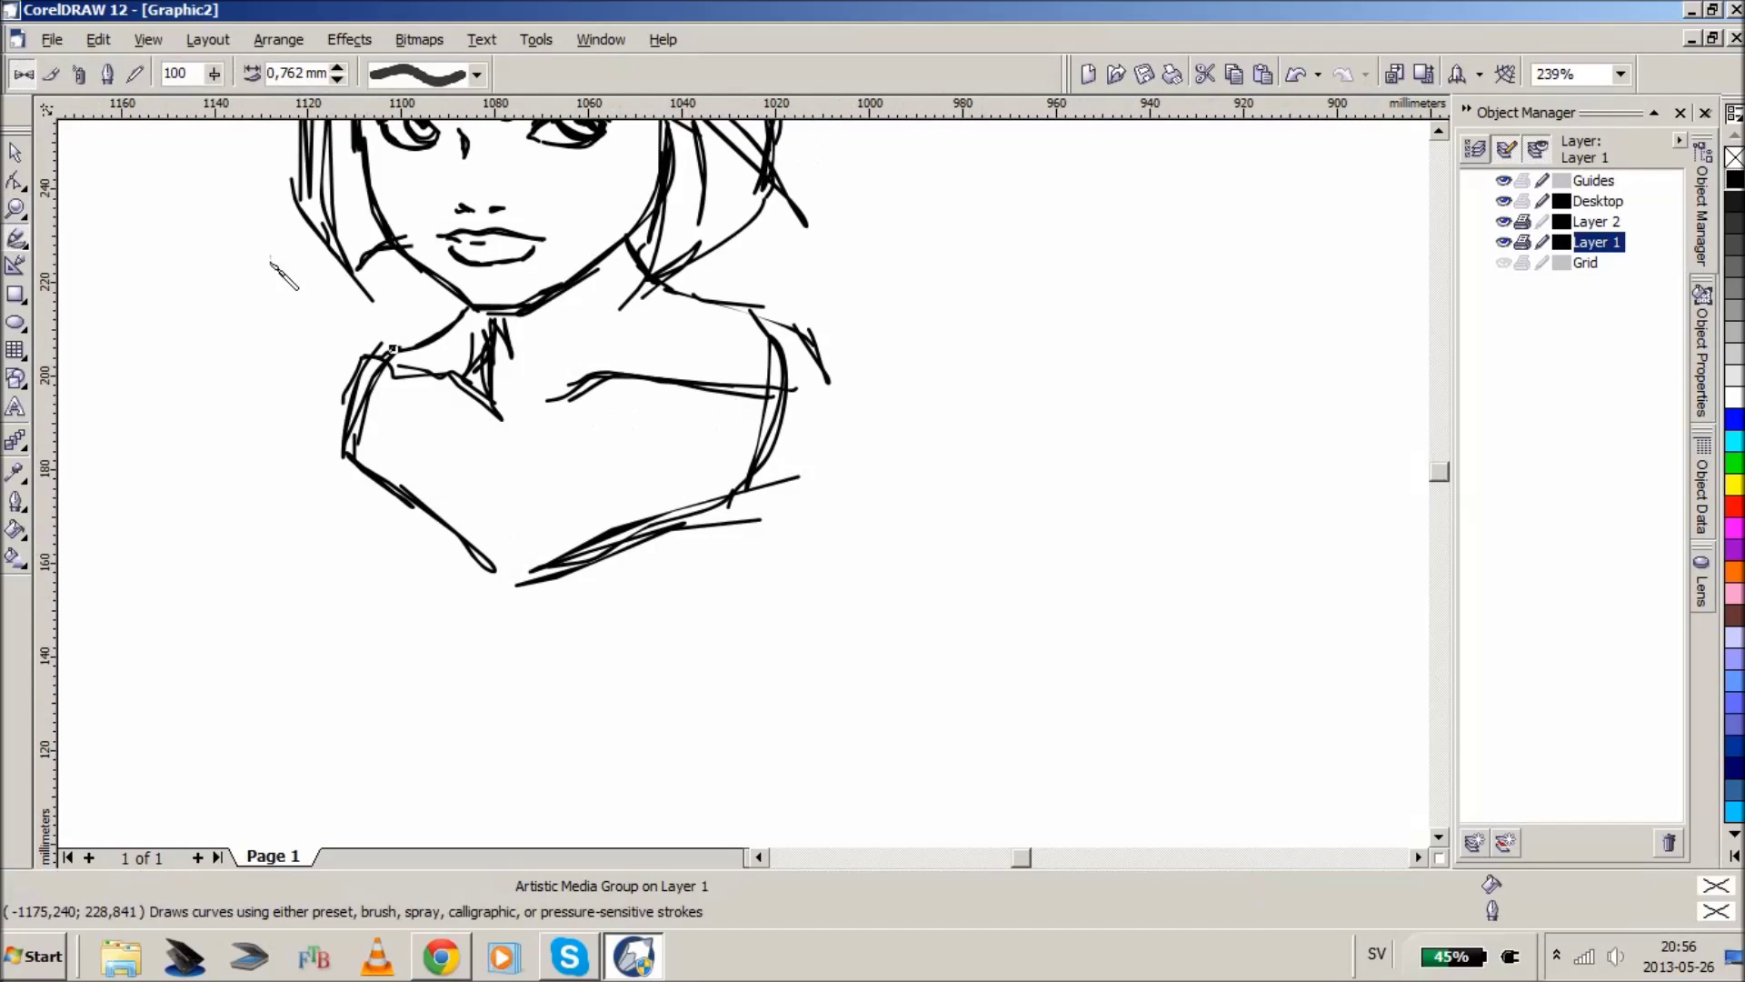
mouse_move(713, 309)
left_mouse_down()
mouse_move(671, 413)
mouse_move(719, 317)
mouse_move(537, 561)
mouse_move(426, 350)
mouse_move(477, 504)
mouse_move(446, 435)
mouse_move(441, 326)
mouse_move(517, 627)
left_mouse_up()
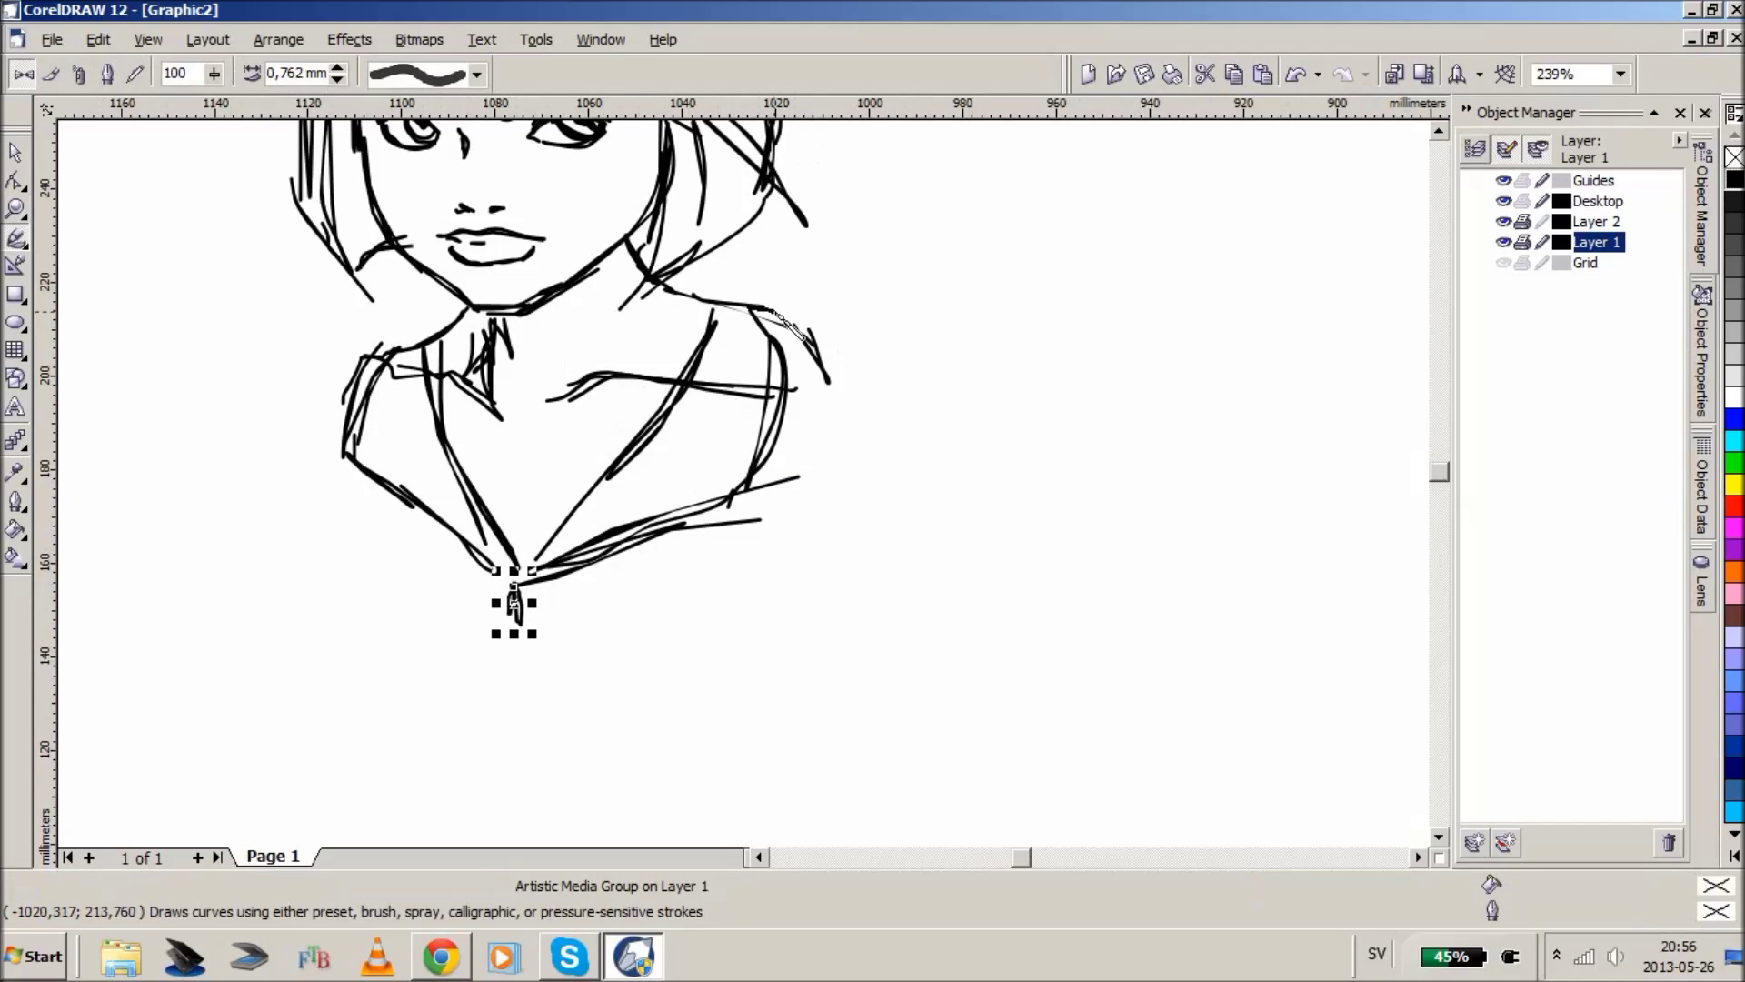
left_click_drag(727, 304, 807, 342)
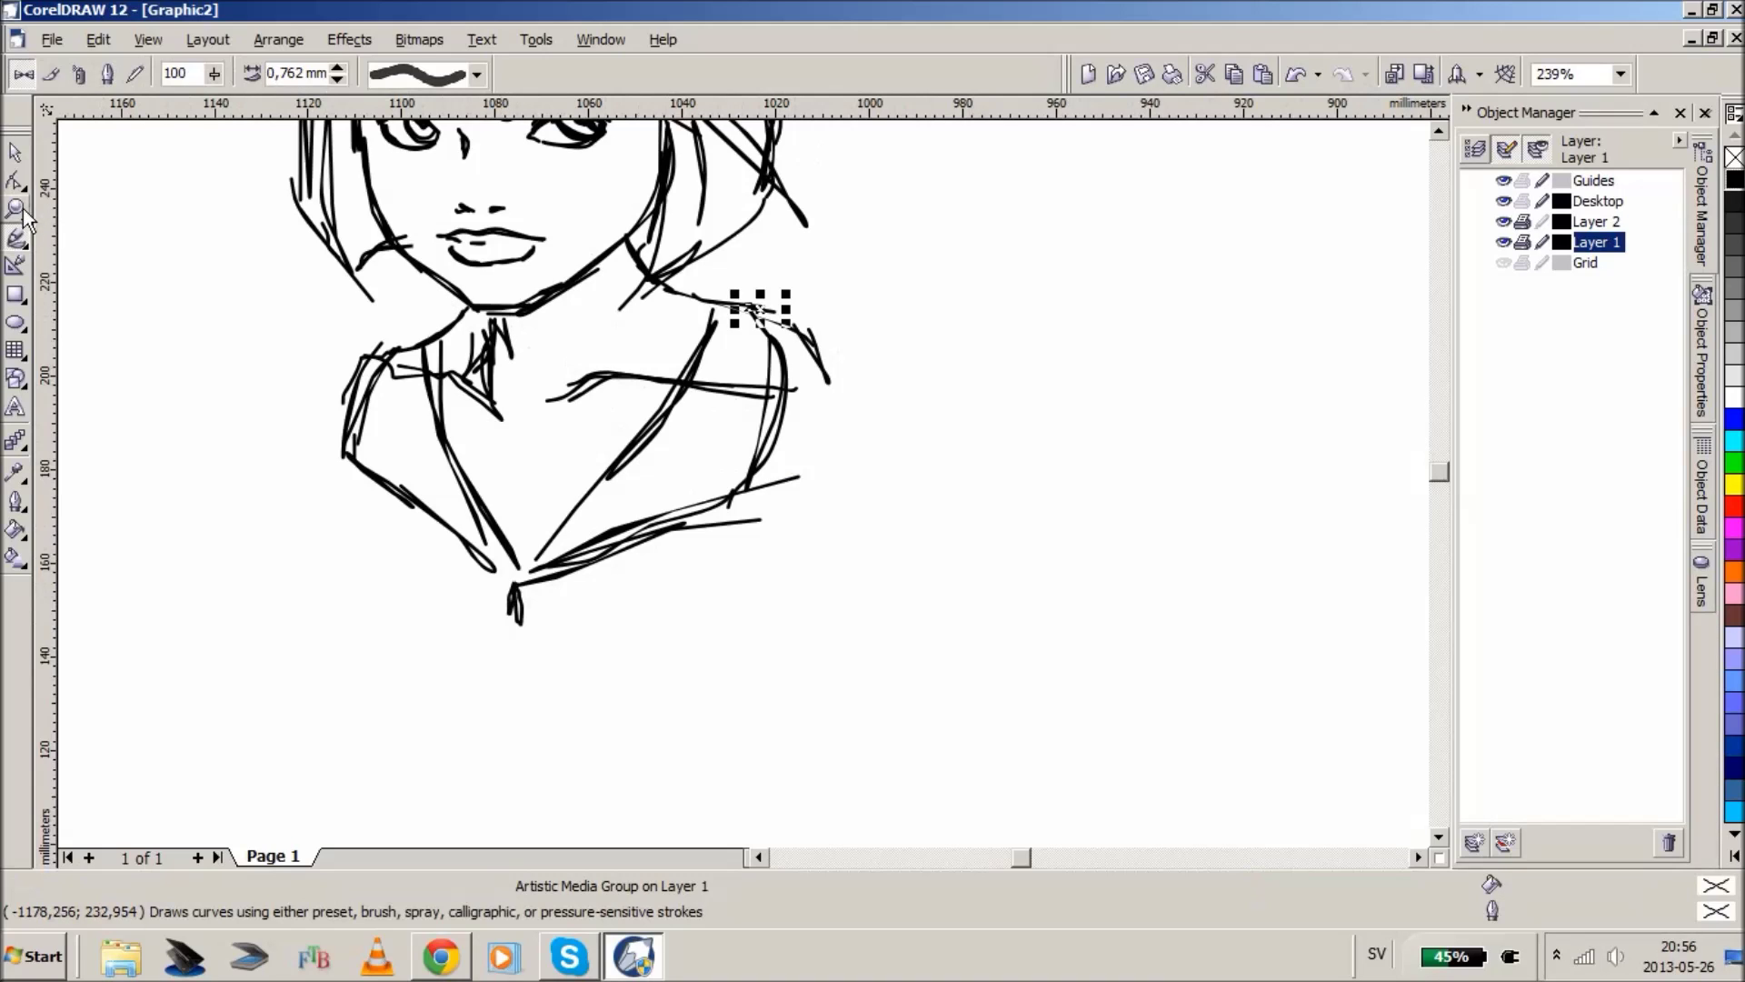
- Add a second line along each side of the V-shaped neckline to form the garment's collar edges
left_click(18, 209)
right_click(475, 366)
left_click_drag(578, 384, 936, 677)
left_click(15, 264)
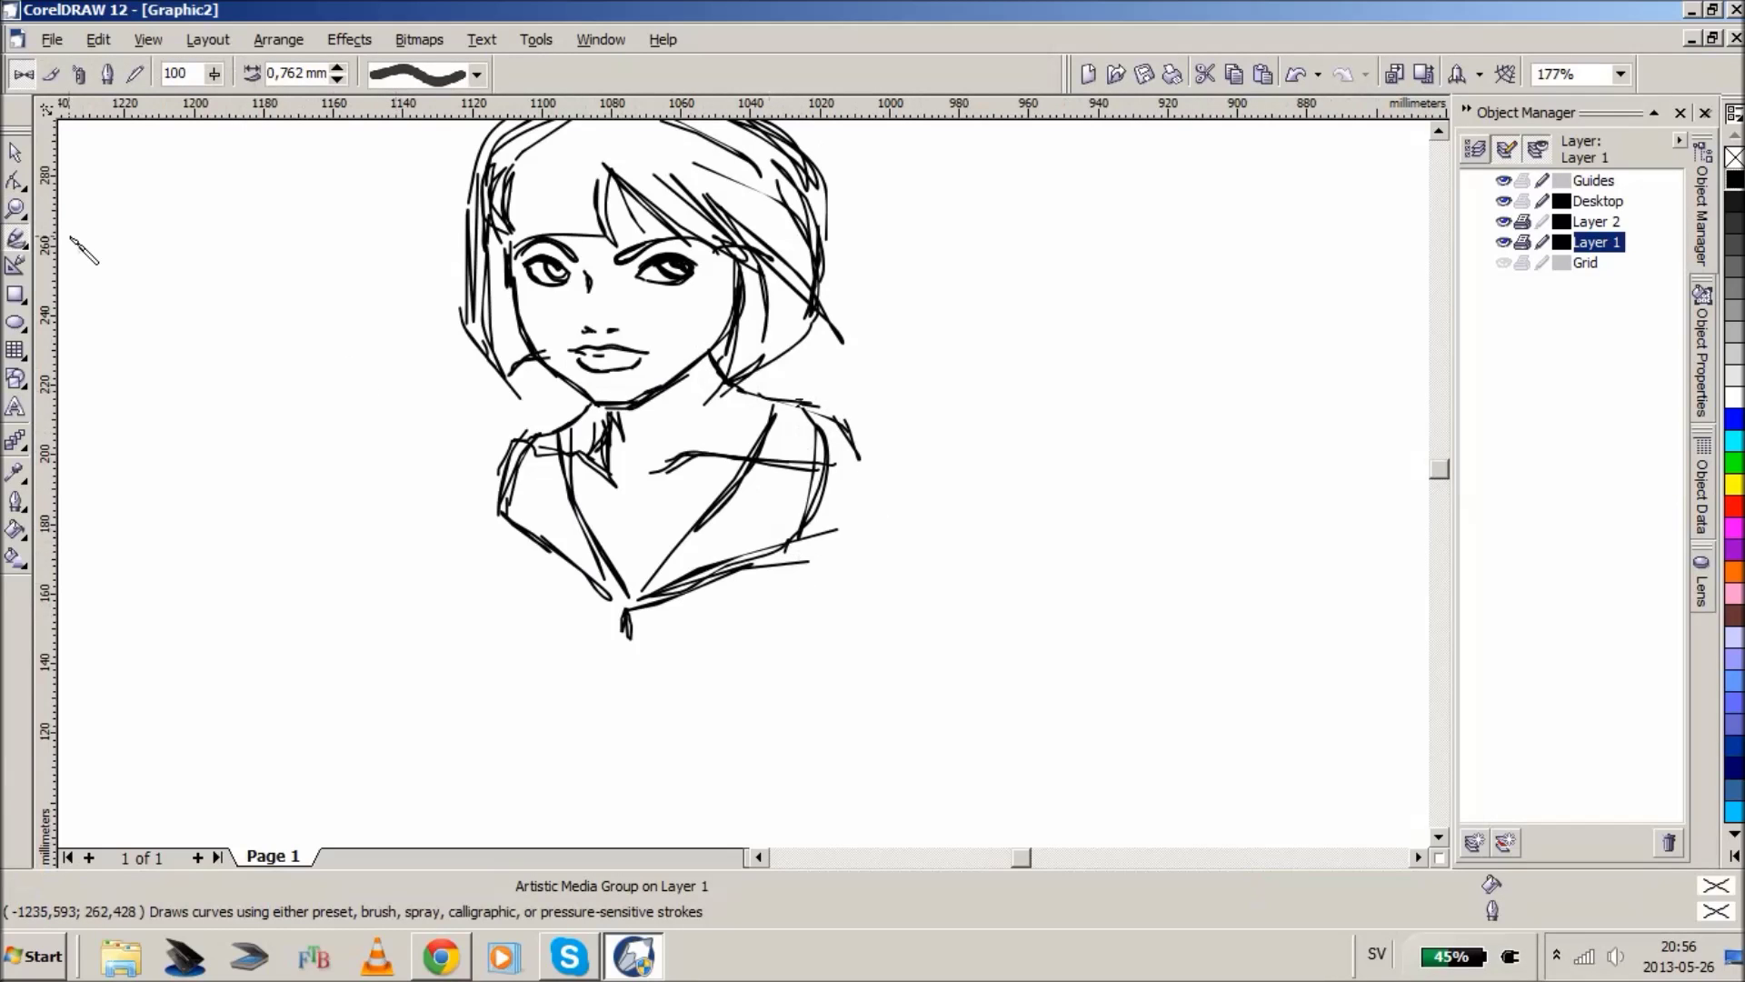
left_click(15, 208)
right_click(620, 359)
left_click_drag(591, 407, 991, 737)
left_click(17, 238)
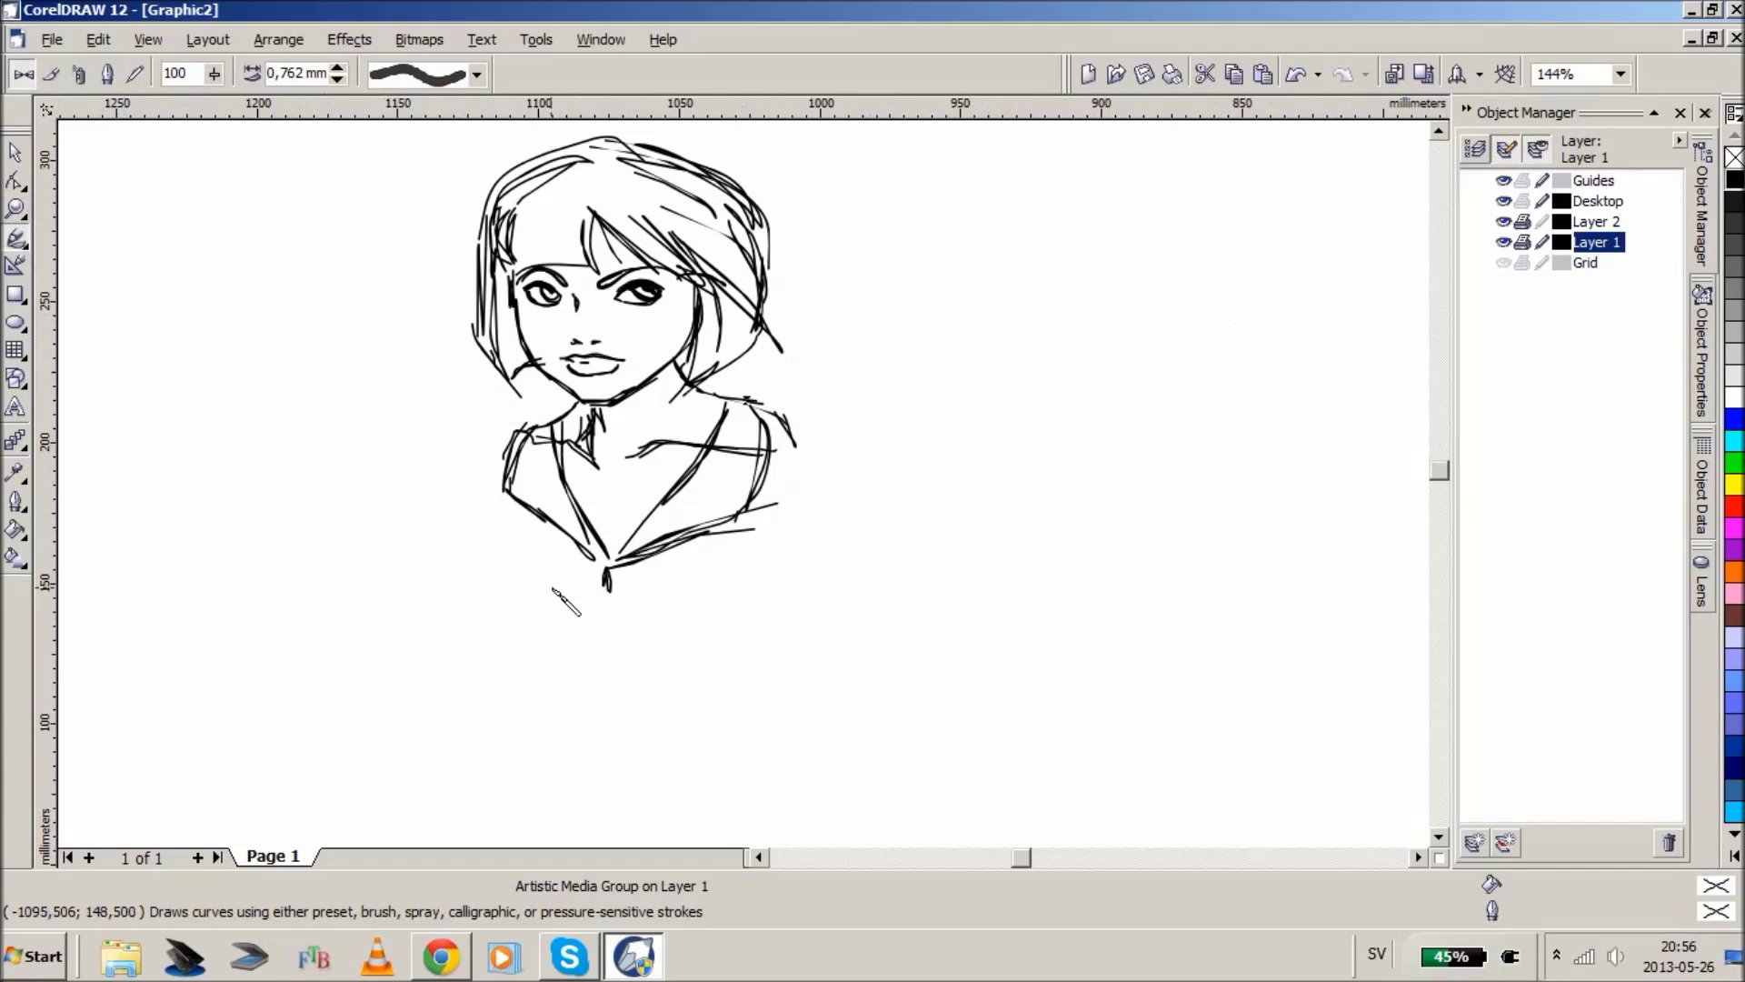
mouse_move(670, 536)
left_mouse_down()
mouse_move(765, 398)
mouse_move(727, 505)
left_mouse_up()
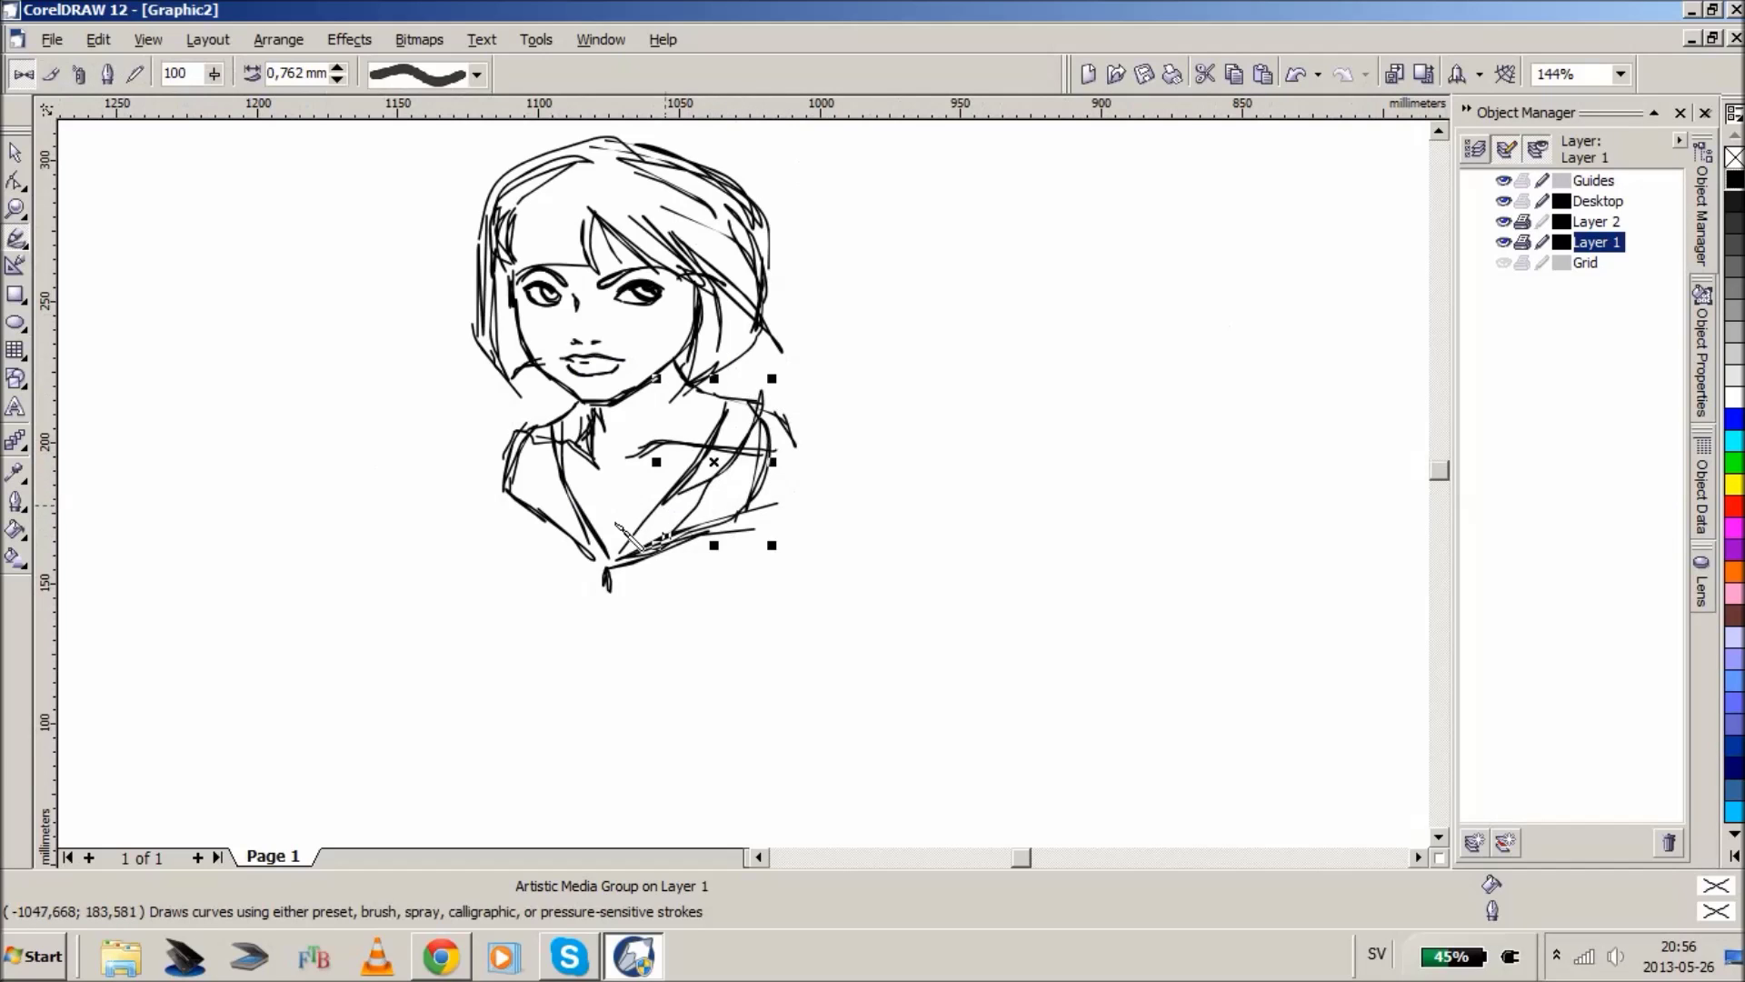
left_click_drag(550, 418, 587, 533)
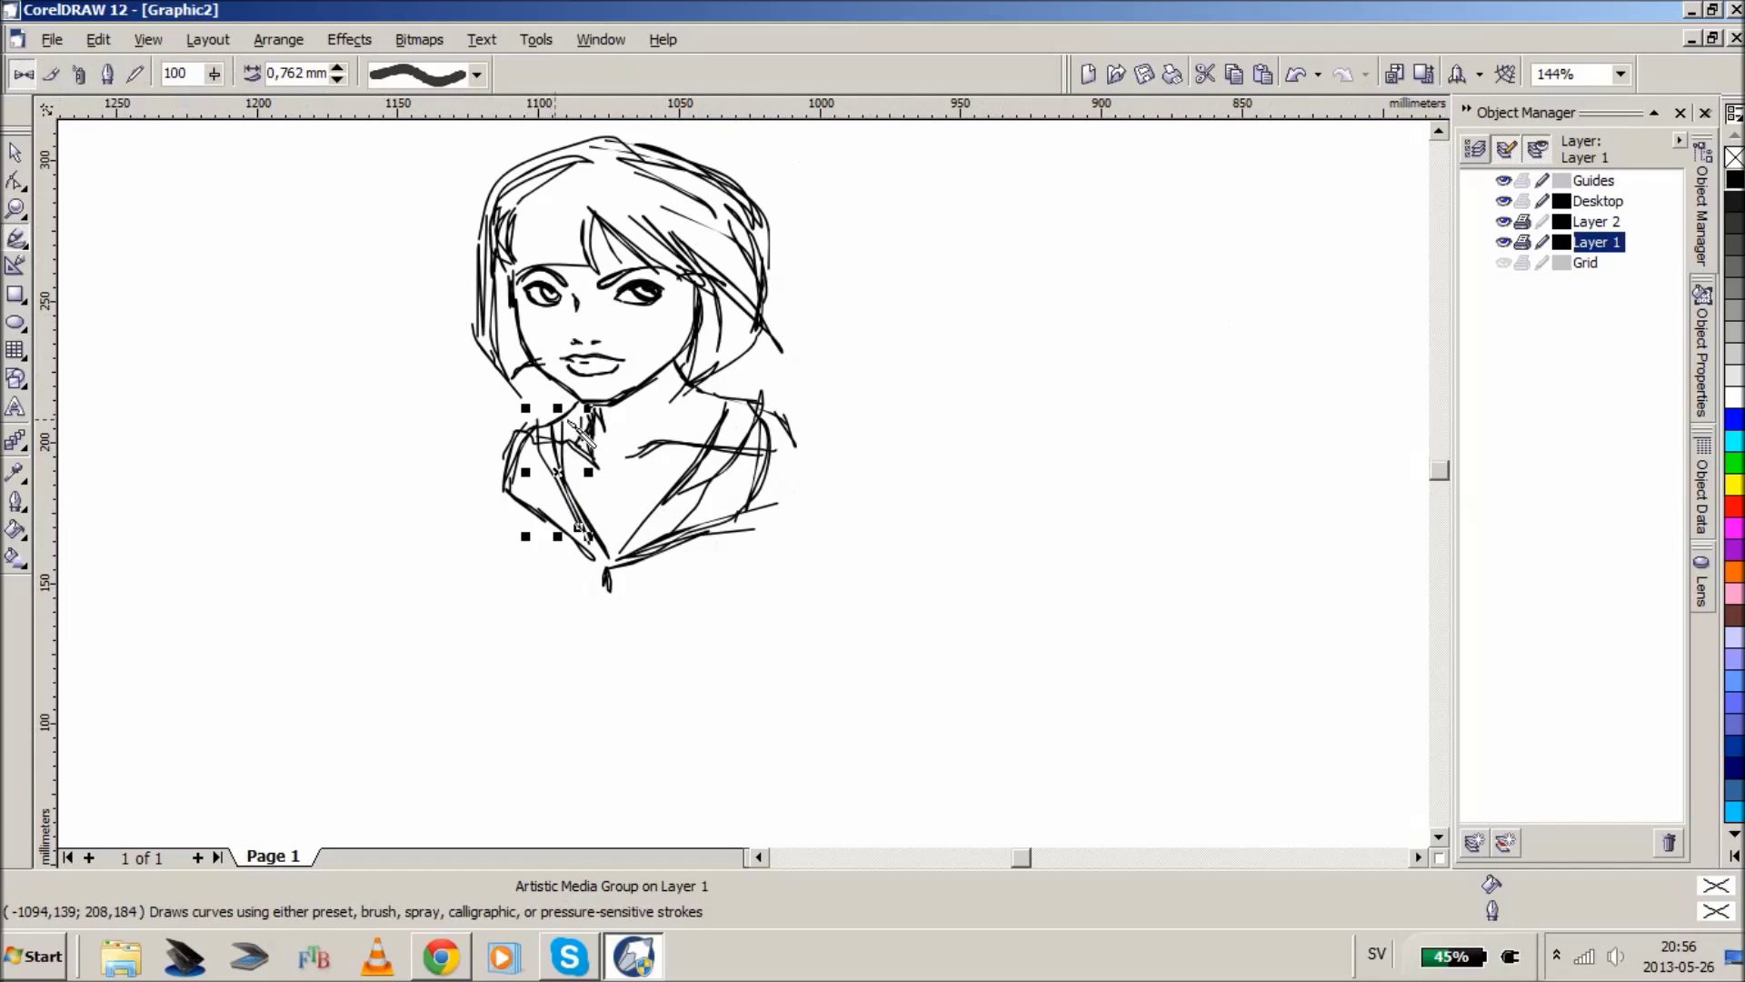
- Reinforce the collar edges at both shoulders and draw a large bow with a central knot at the neckline's low point
mouse_move(560, 416)
left_mouse_down()
mouse_move(509, 438)
mouse_move(602, 575)
left_mouse_up()
left_click_drag(762, 404, 715, 387)
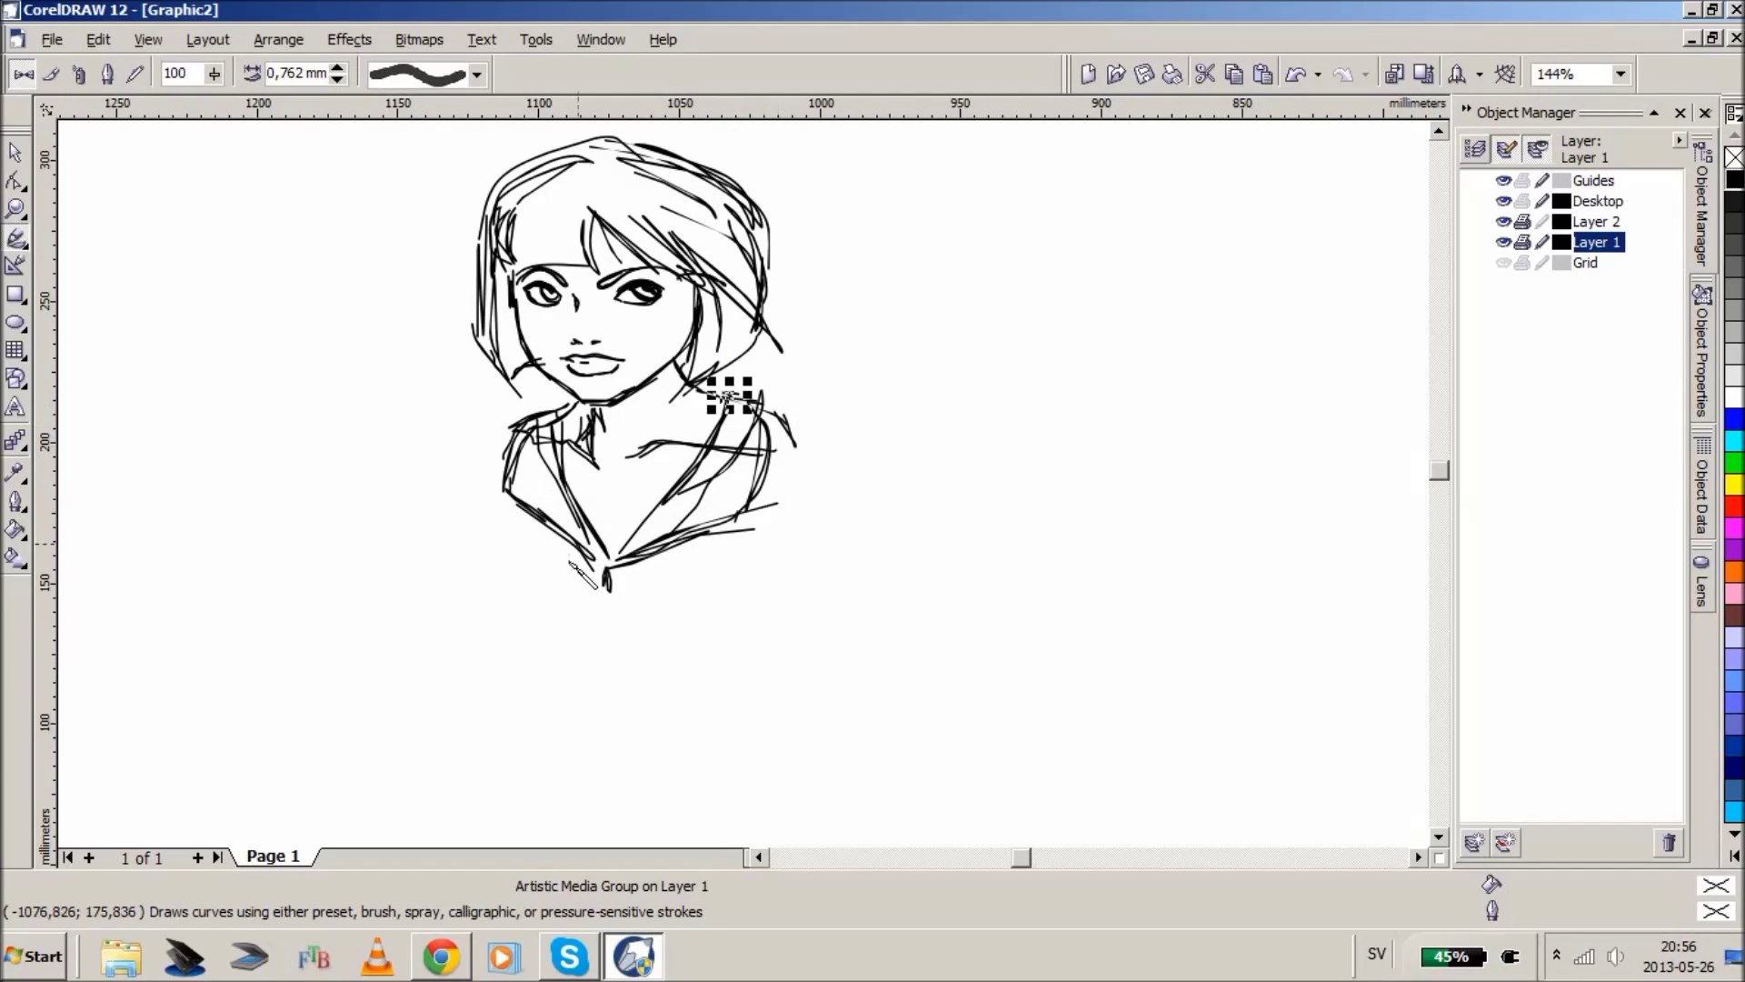
mouse_move(600, 594)
left_mouse_down()
mouse_move(607, 556)
mouse_move(714, 544)
mouse_move(708, 619)
mouse_move(628, 594)
mouse_move(686, 641)
mouse_move(649, 568)
mouse_move(591, 554)
mouse_move(610, 555)
mouse_move(525, 633)
mouse_move(527, 538)
mouse_move(607, 589)
mouse_move(592, 571)
left_mouse_up()
left_click_drag(733, 530, 603, 576)
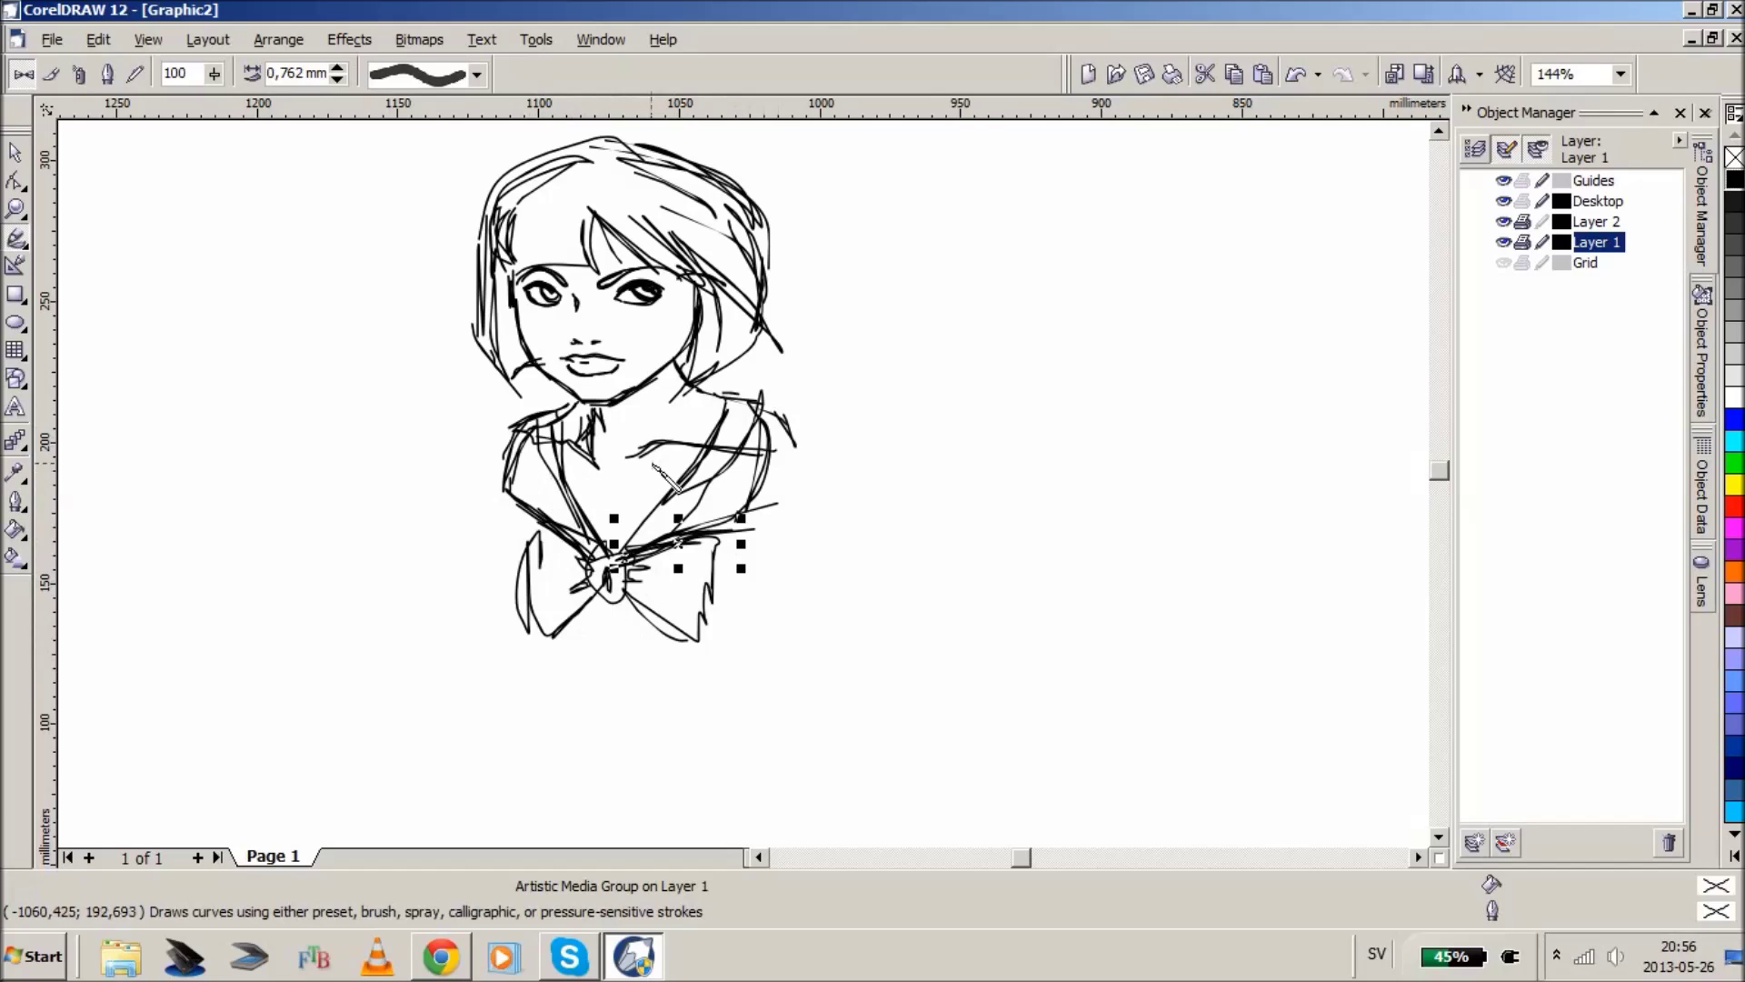
mouse_move(711, 390)
left_mouse_down()
mouse_move(696, 480)
mouse_move(611, 568)
mouse_move(567, 396)
mouse_move(514, 450)
mouse_move(536, 500)
left_mouse_up()
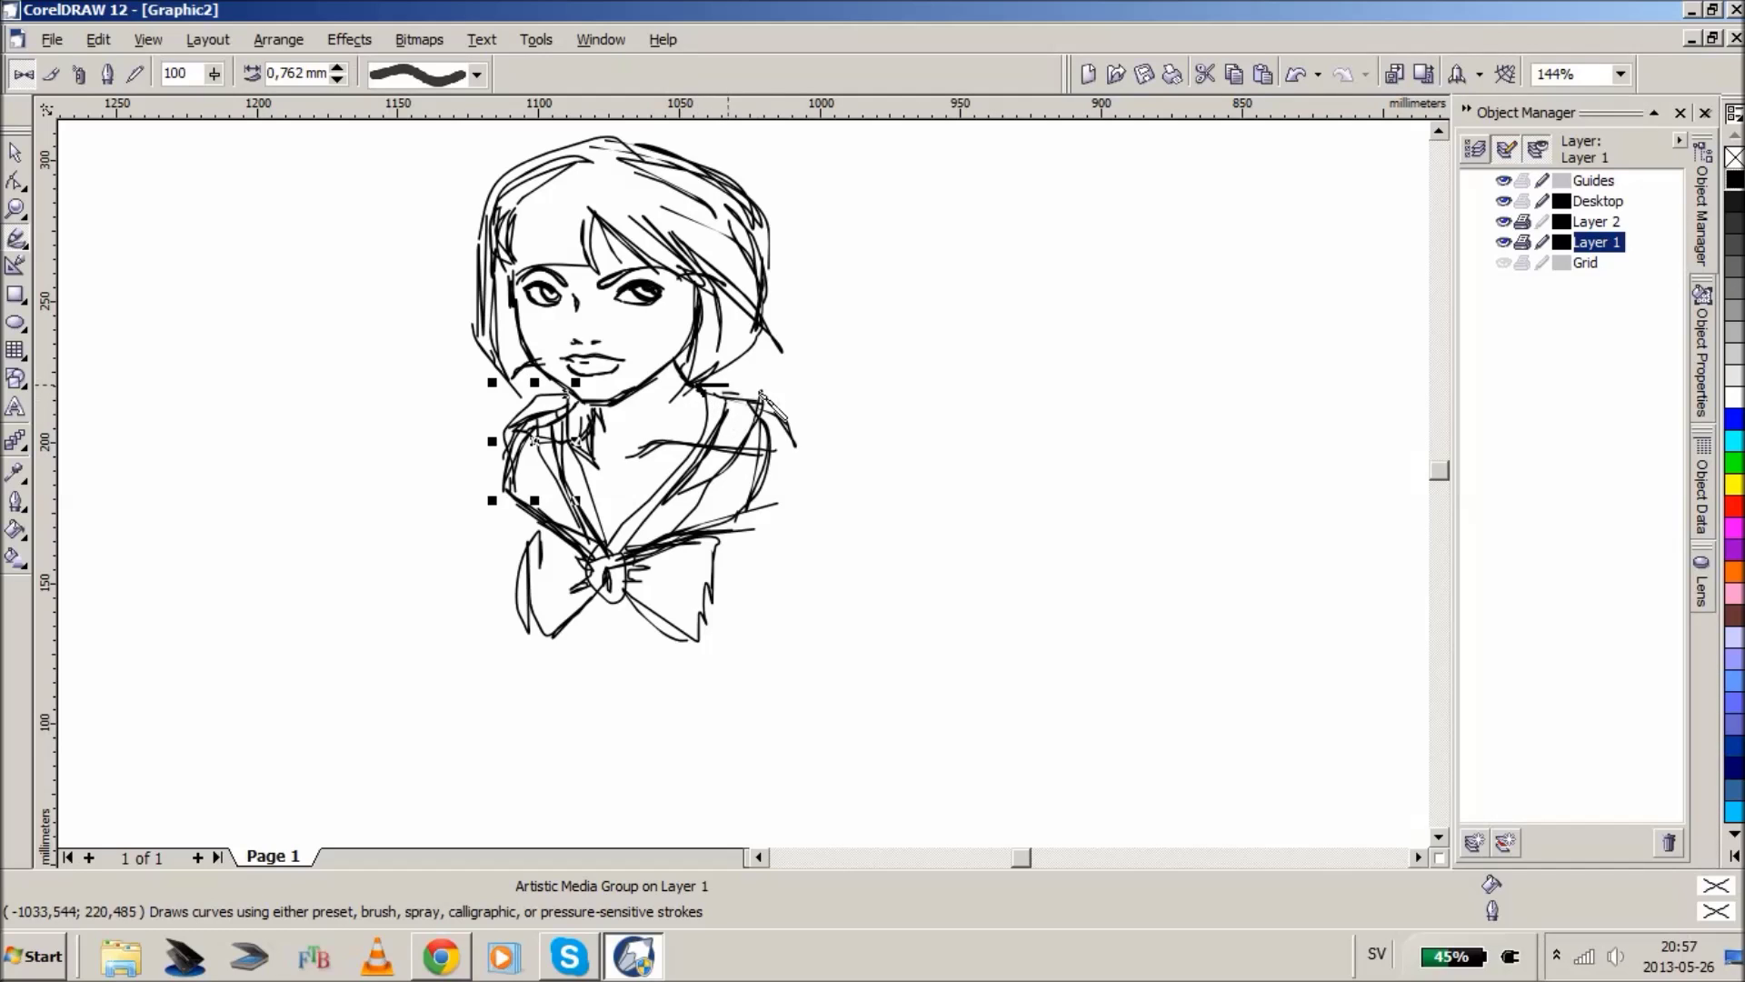
left_click_drag(765, 479, 671, 550)
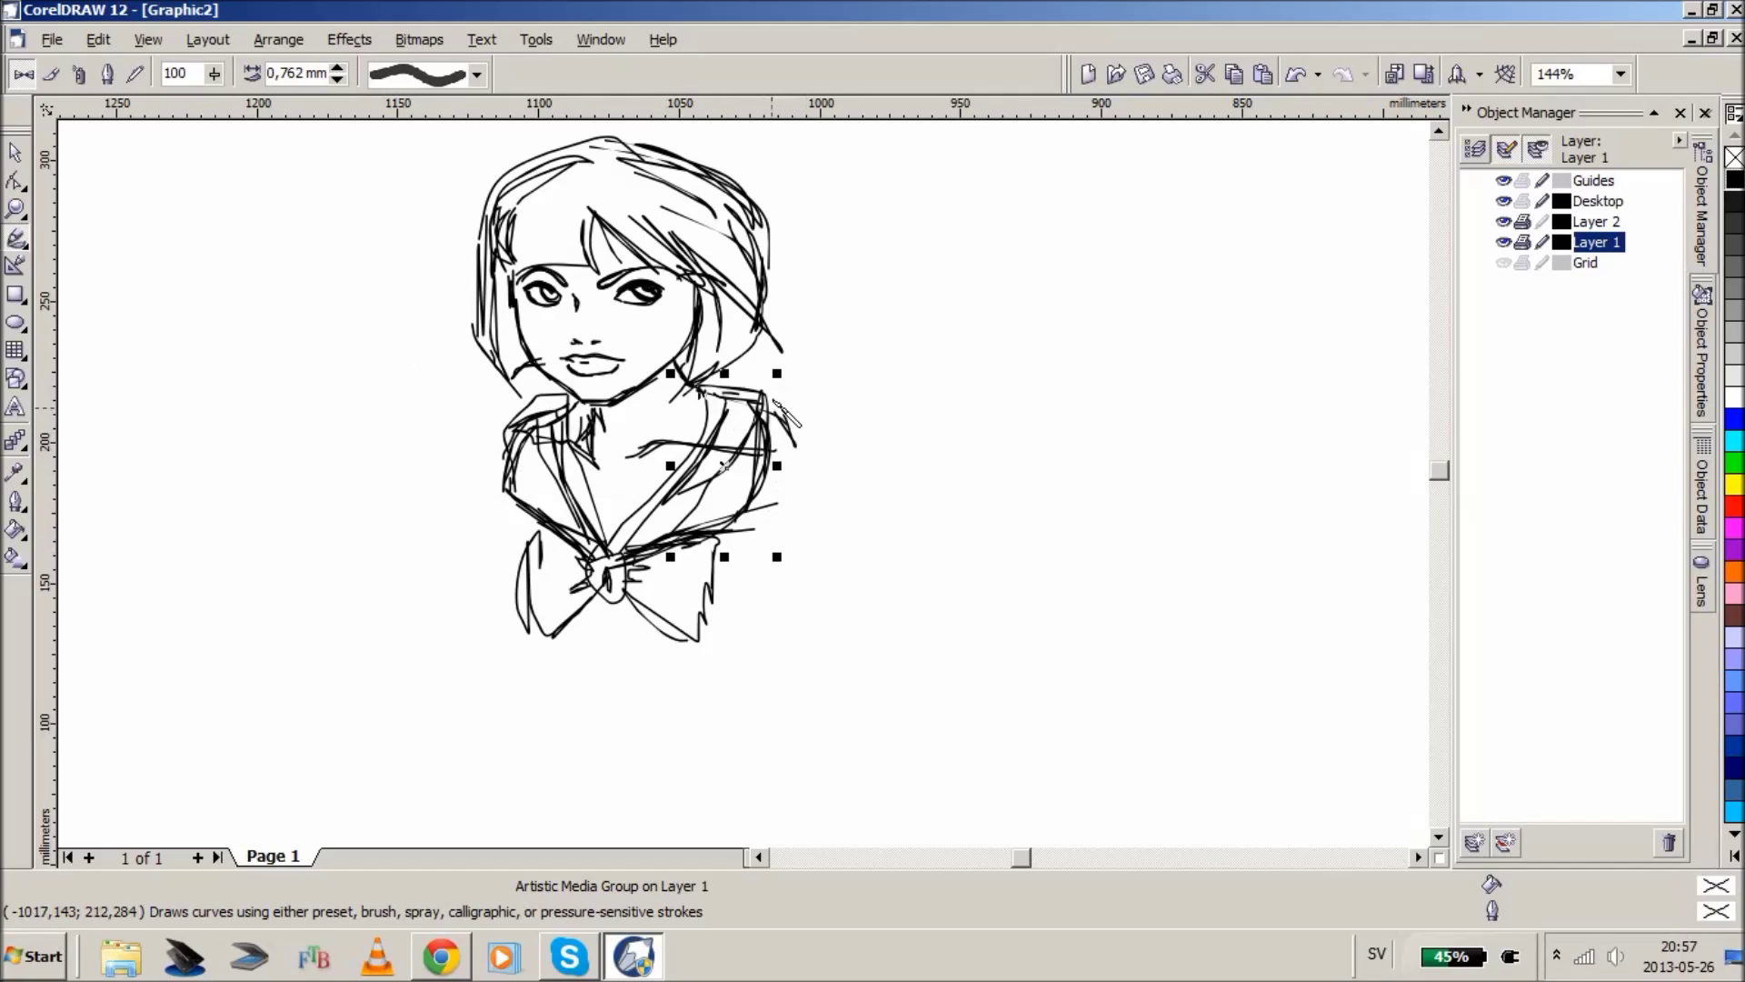
- Draw rounded puff sleeves on both shoulders, with zigzag gather folds at their lower ends
mouse_move(834, 389)
left_mouse_down()
mouse_move(864, 409)
mouse_move(871, 445)
mouse_move(823, 525)
left_mouse_up()
mouse_move(760, 469)
left_mouse_down()
mouse_move(804, 523)
mouse_move(804, 479)
mouse_move(829, 513)
left_mouse_up()
mouse_move(862, 440)
left_mouse_down()
mouse_move(883, 462)
mouse_move(855, 520)
mouse_move(783, 540)
left_mouse_up()
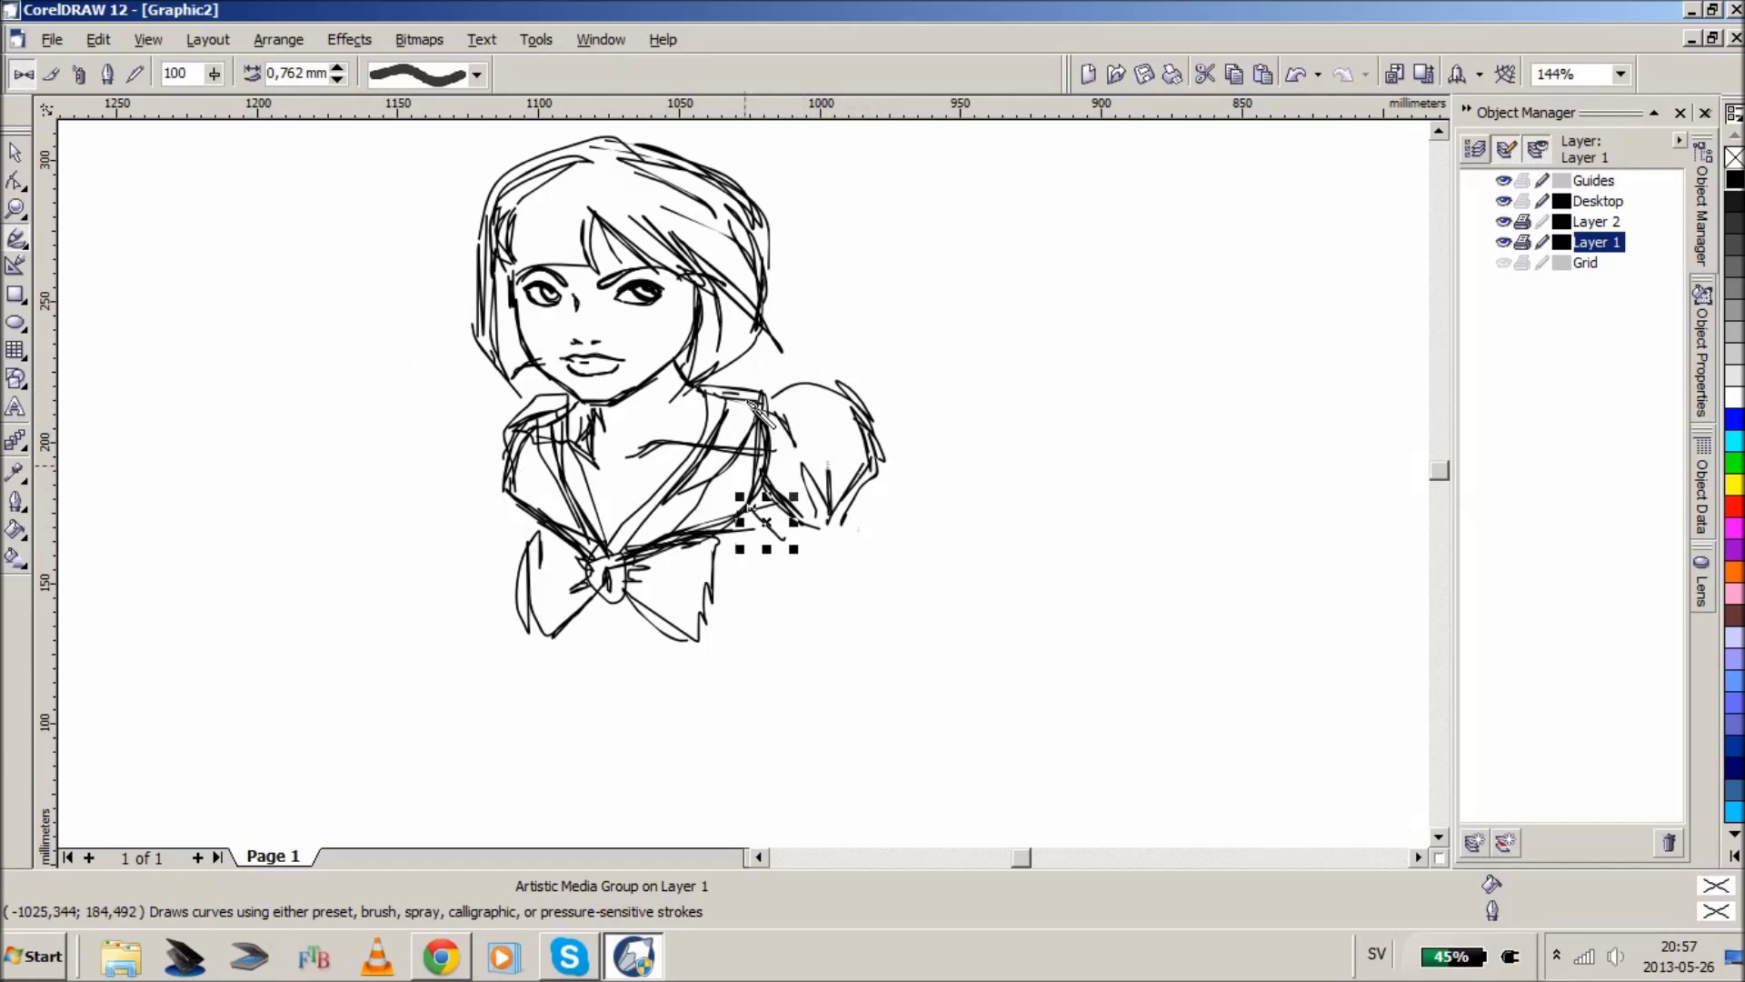
left_click_drag(771, 393, 760, 404)
mouse_move(539, 403)
left_mouse_down()
mouse_move(498, 385)
mouse_move(456, 425)
mouse_move(470, 507)
mouse_move(494, 514)
mouse_move(473, 523)
mouse_move(492, 392)
mouse_move(450, 441)
mouse_move(477, 526)
left_mouse_up()
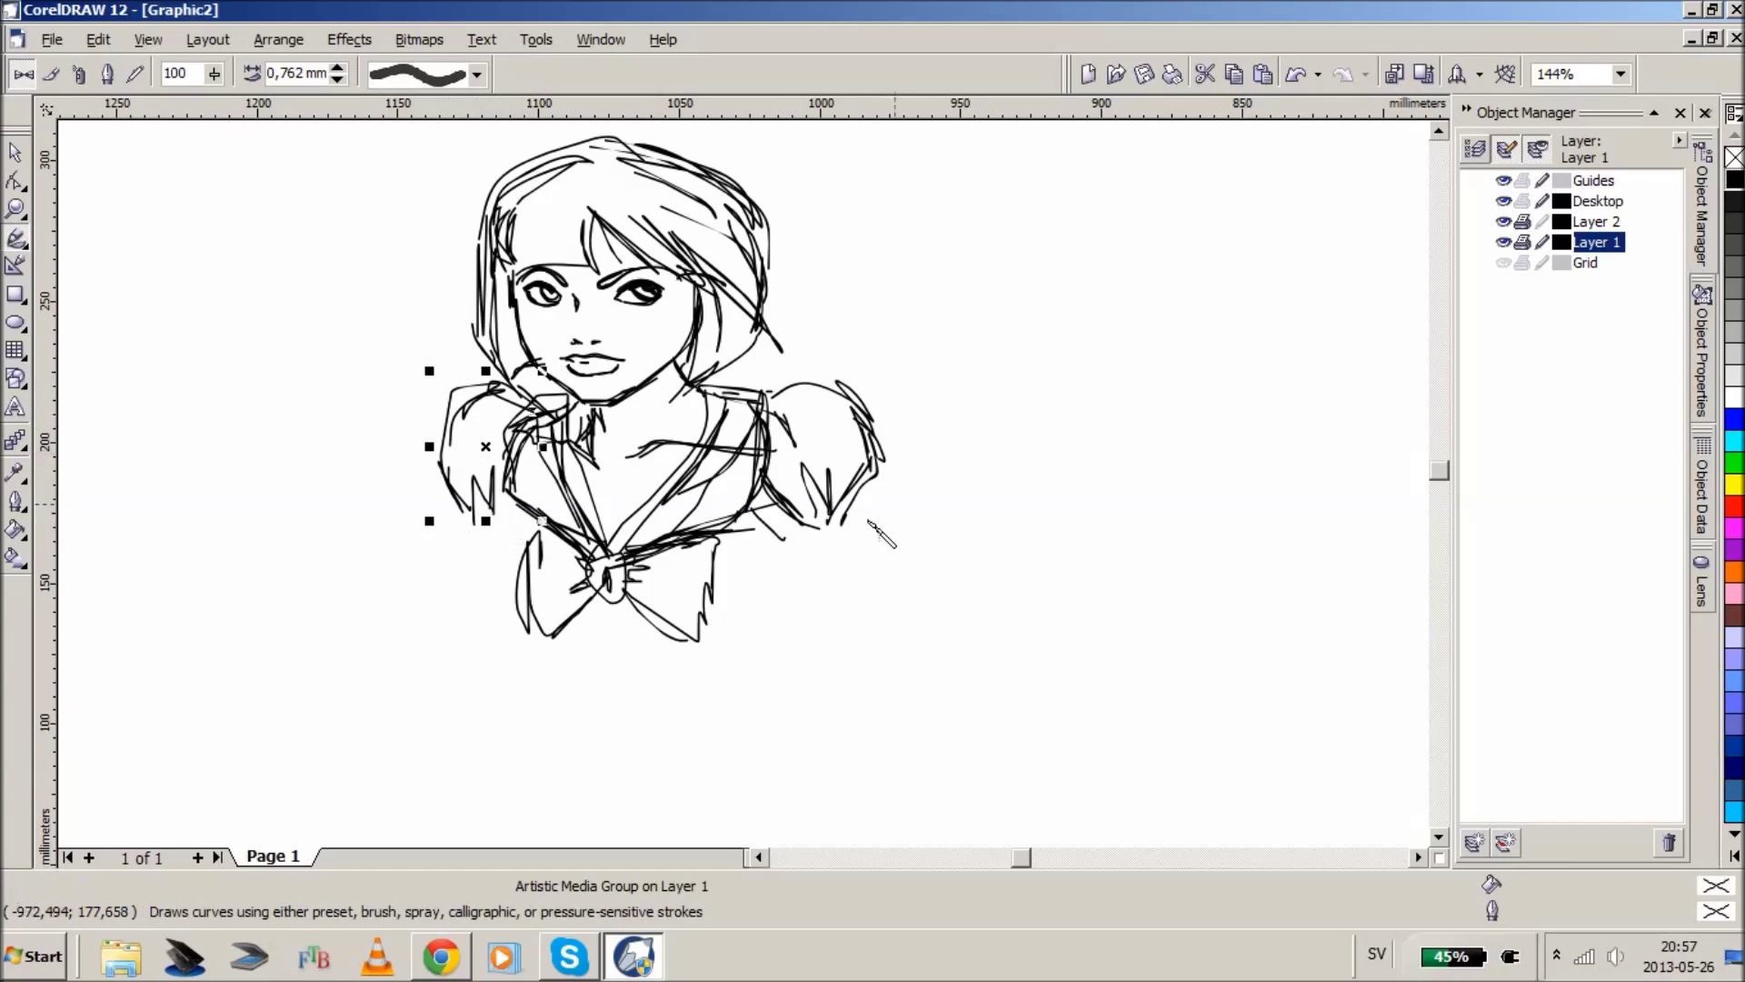
left_click_drag(876, 449, 853, 521)
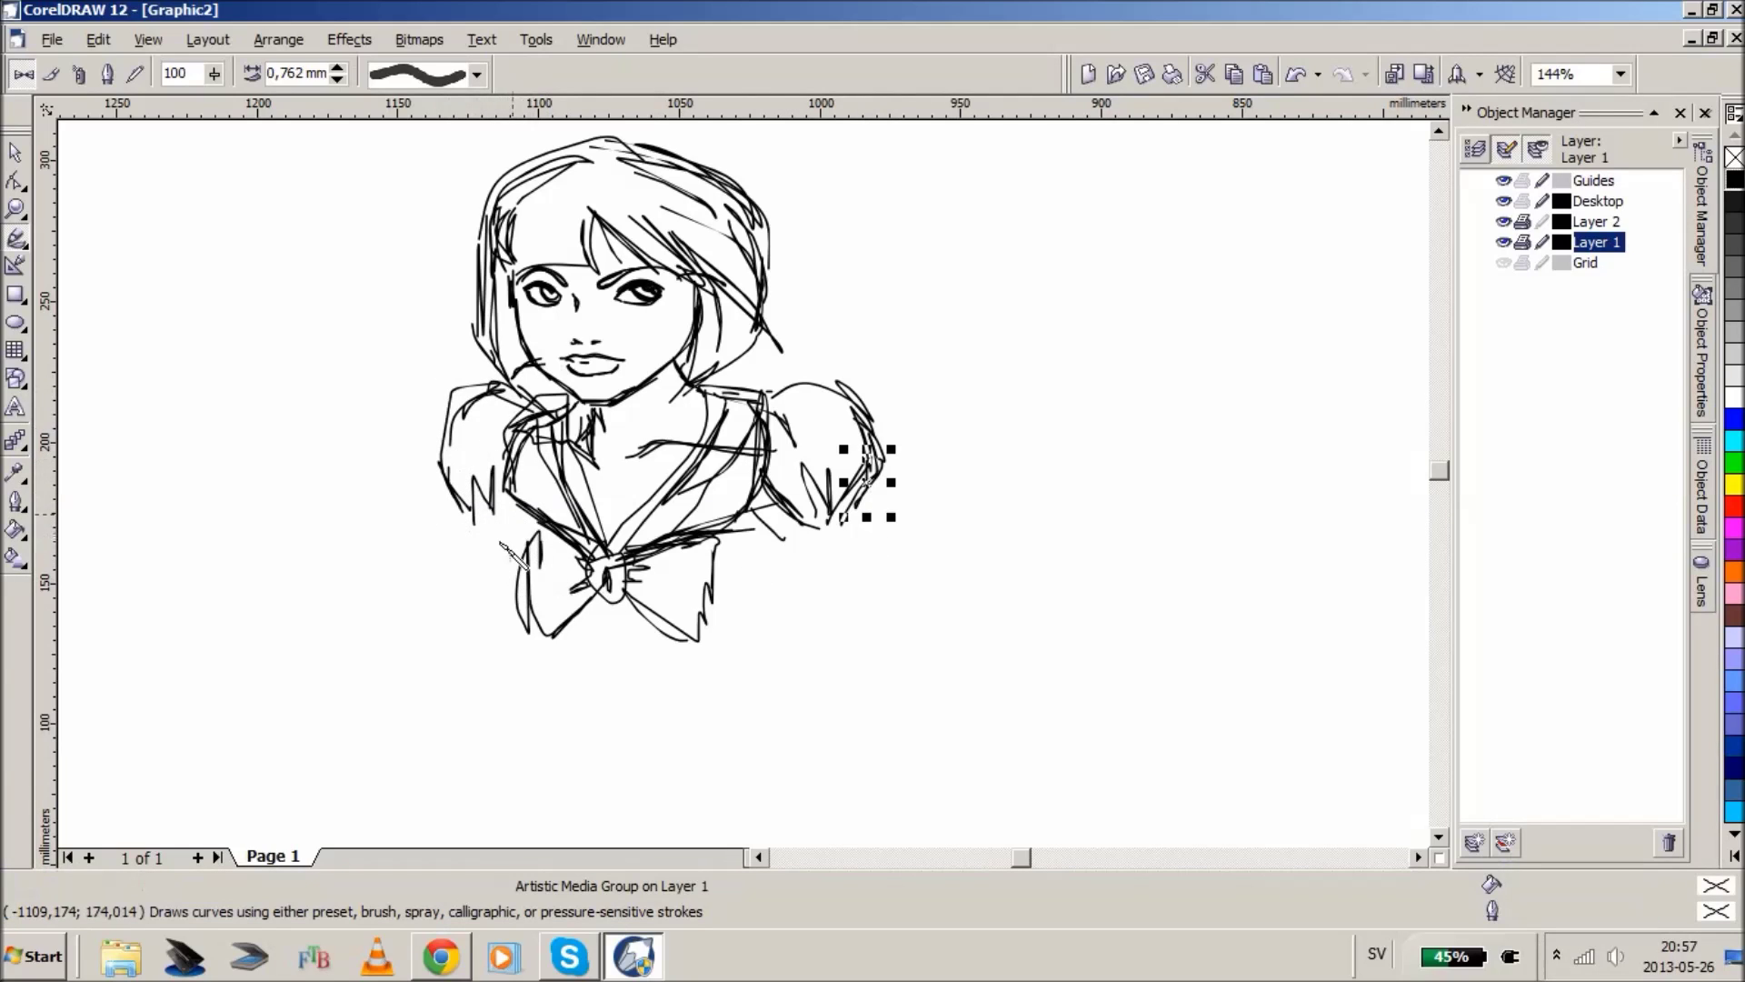
- Draw the sides of the cropped top around the bow, its angled lower hem, and a second line above the hem
mouse_move(503, 607)
left_mouse_down()
mouse_move(479, 646)
mouse_move(484, 615)
mouse_move(468, 618)
mouse_move(564, 689)
mouse_move(800, 677)
mouse_move(847, 646)
mouse_move(821, 655)
mouse_move(762, 480)
left_mouse_up()
left_click_drag(511, 506, 458, 651)
mouse_move(546, 658)
left_mouse_down()
mouse_move(540, 682)
mouse_move(556, 685)
mouse_move(551, 627)
mouse_move(541, 676)
left_mouse_up()
mouse_move(743, 682)
left_mouse_down()
mouse_move(739, 536)
mouse_move(747, 677)
left_mouse_up()
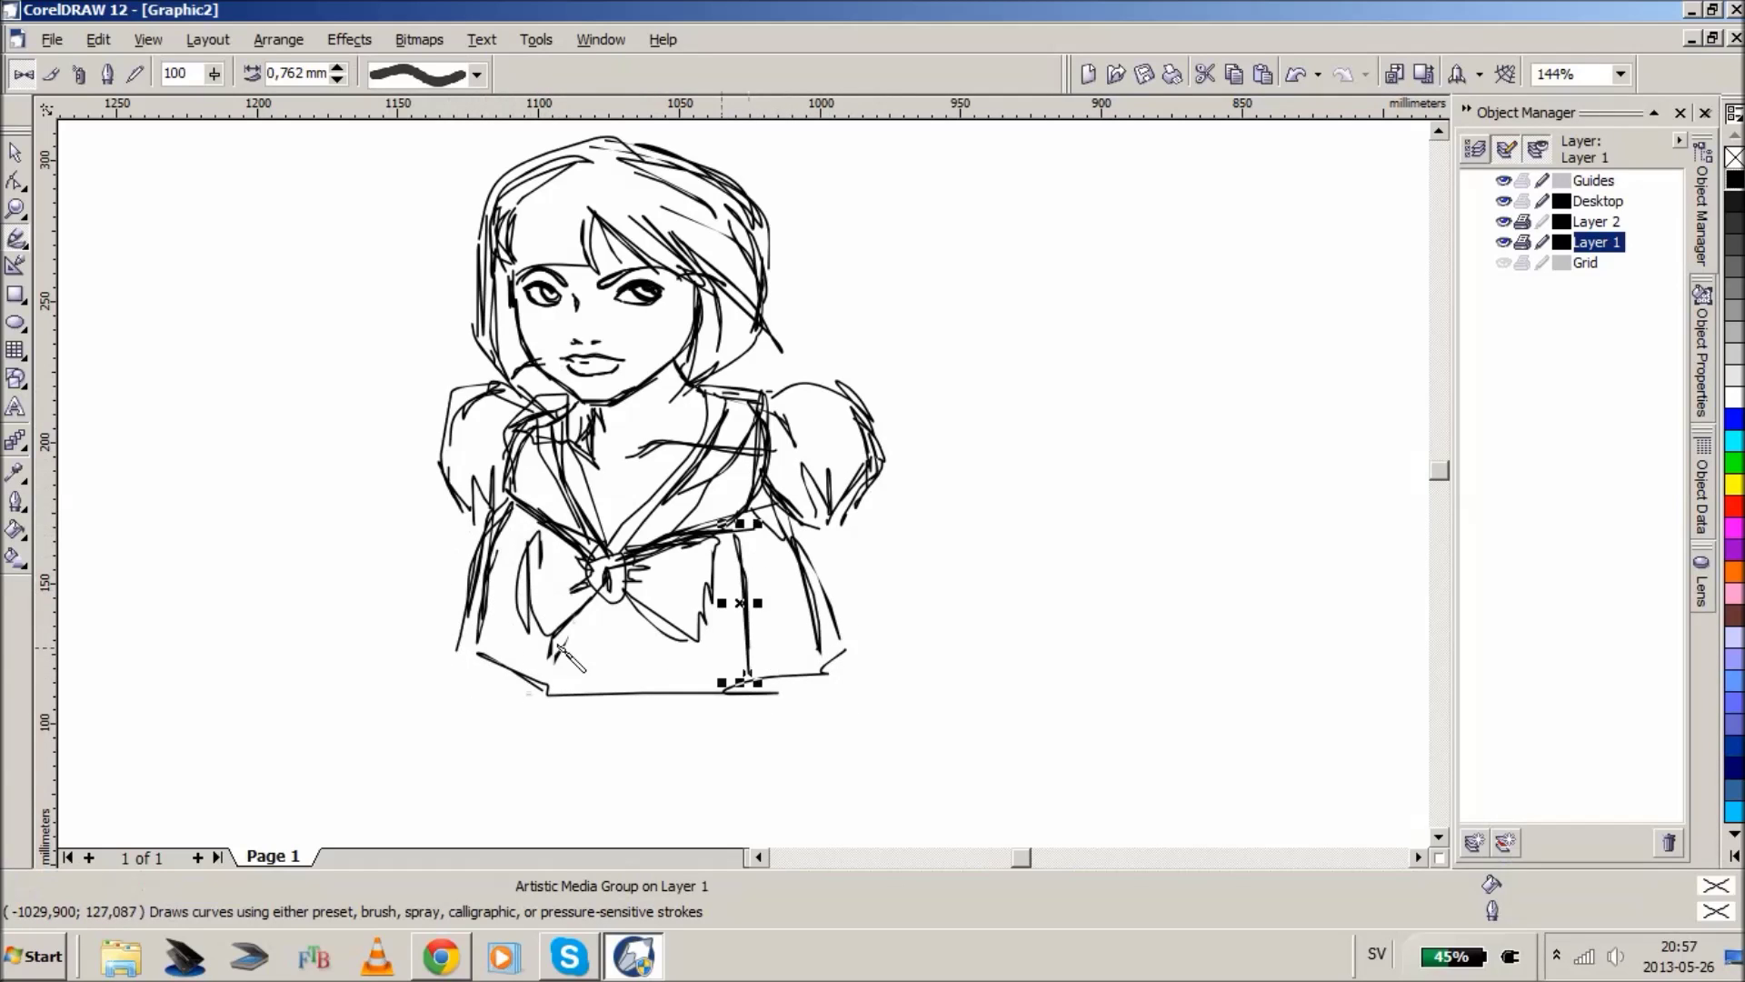
mouse_move(575, 654)
left_mouse_down()
mouse_move(807, 645)
mouse_move(747, 670)
left_mouse_up()
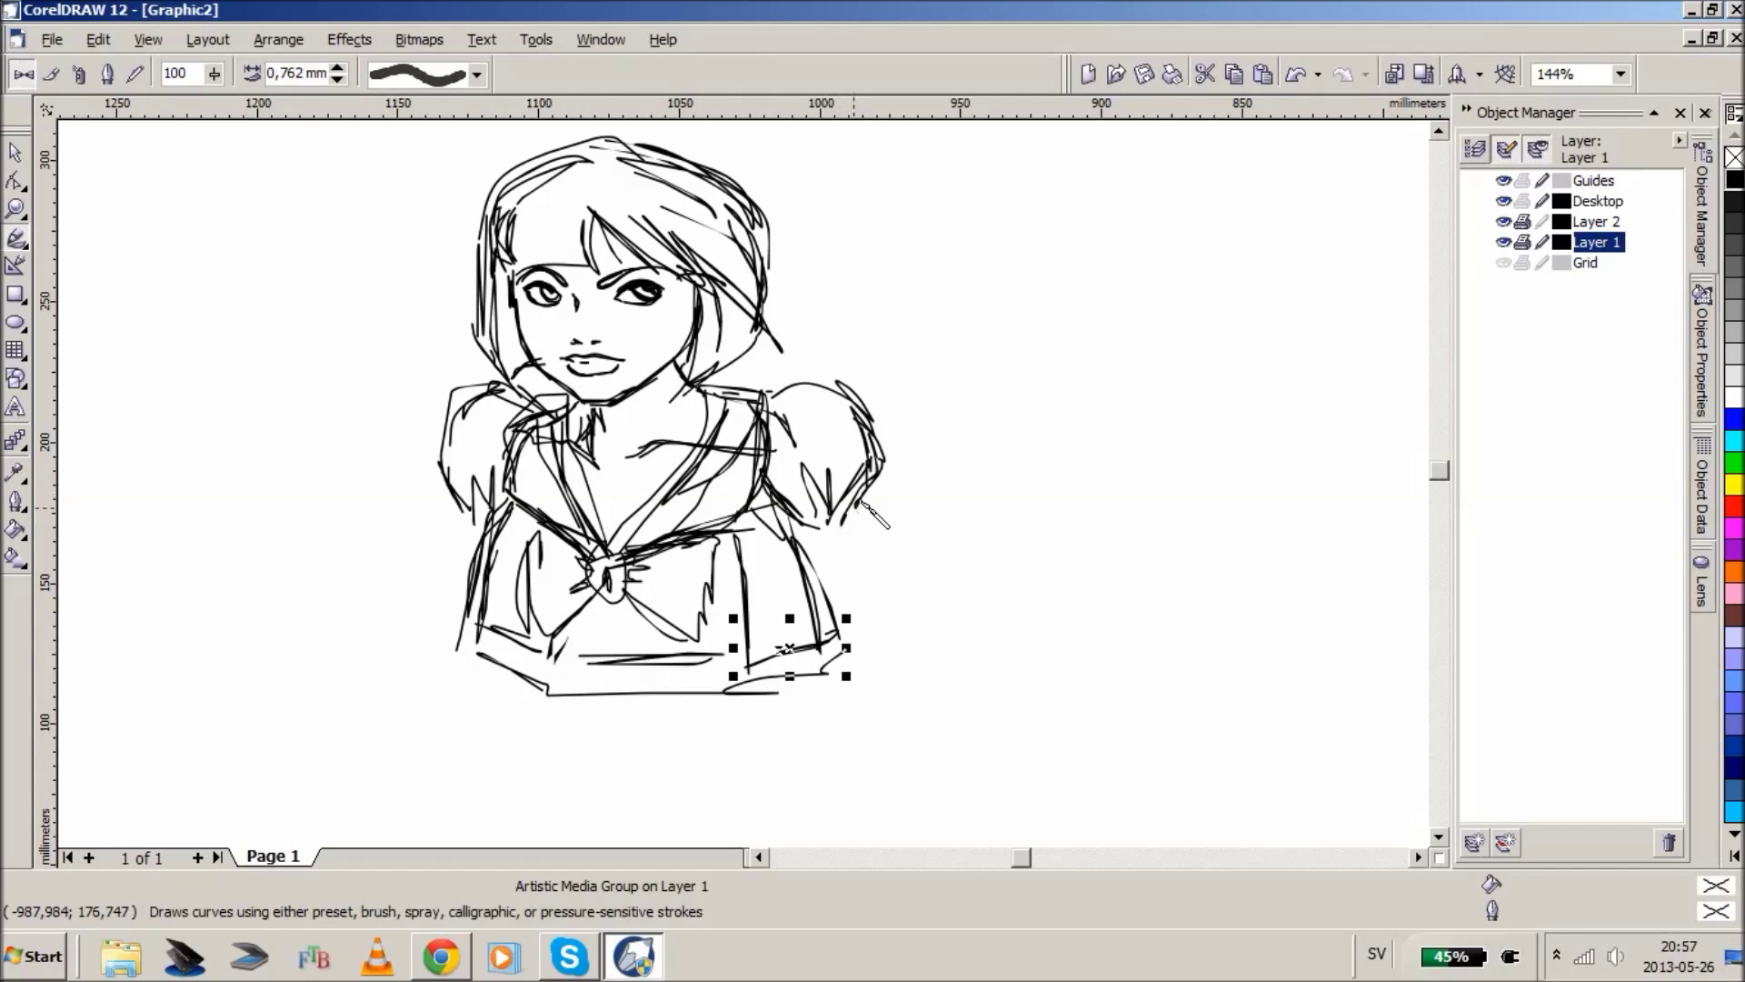
- Add narrow cuff strokes beneath the gathered ends of both puff sleeves
left_click_drag(871, 526, 808, 561)
mouse_move(874, 511)
left_mouse_down()
mouse_move(794, 529)
mouse_move(841, 524)
left_mouse_up()
mouse_move(498, 514)
left_mouse_down()
mouse_move(468, 553)
mouse_move(452, 544)
left_mouse_up()
- Draw the bare midriff below the top, with curved waist sides, a navel line and a pointed V-shaped waistband
left_click(1438, 837)
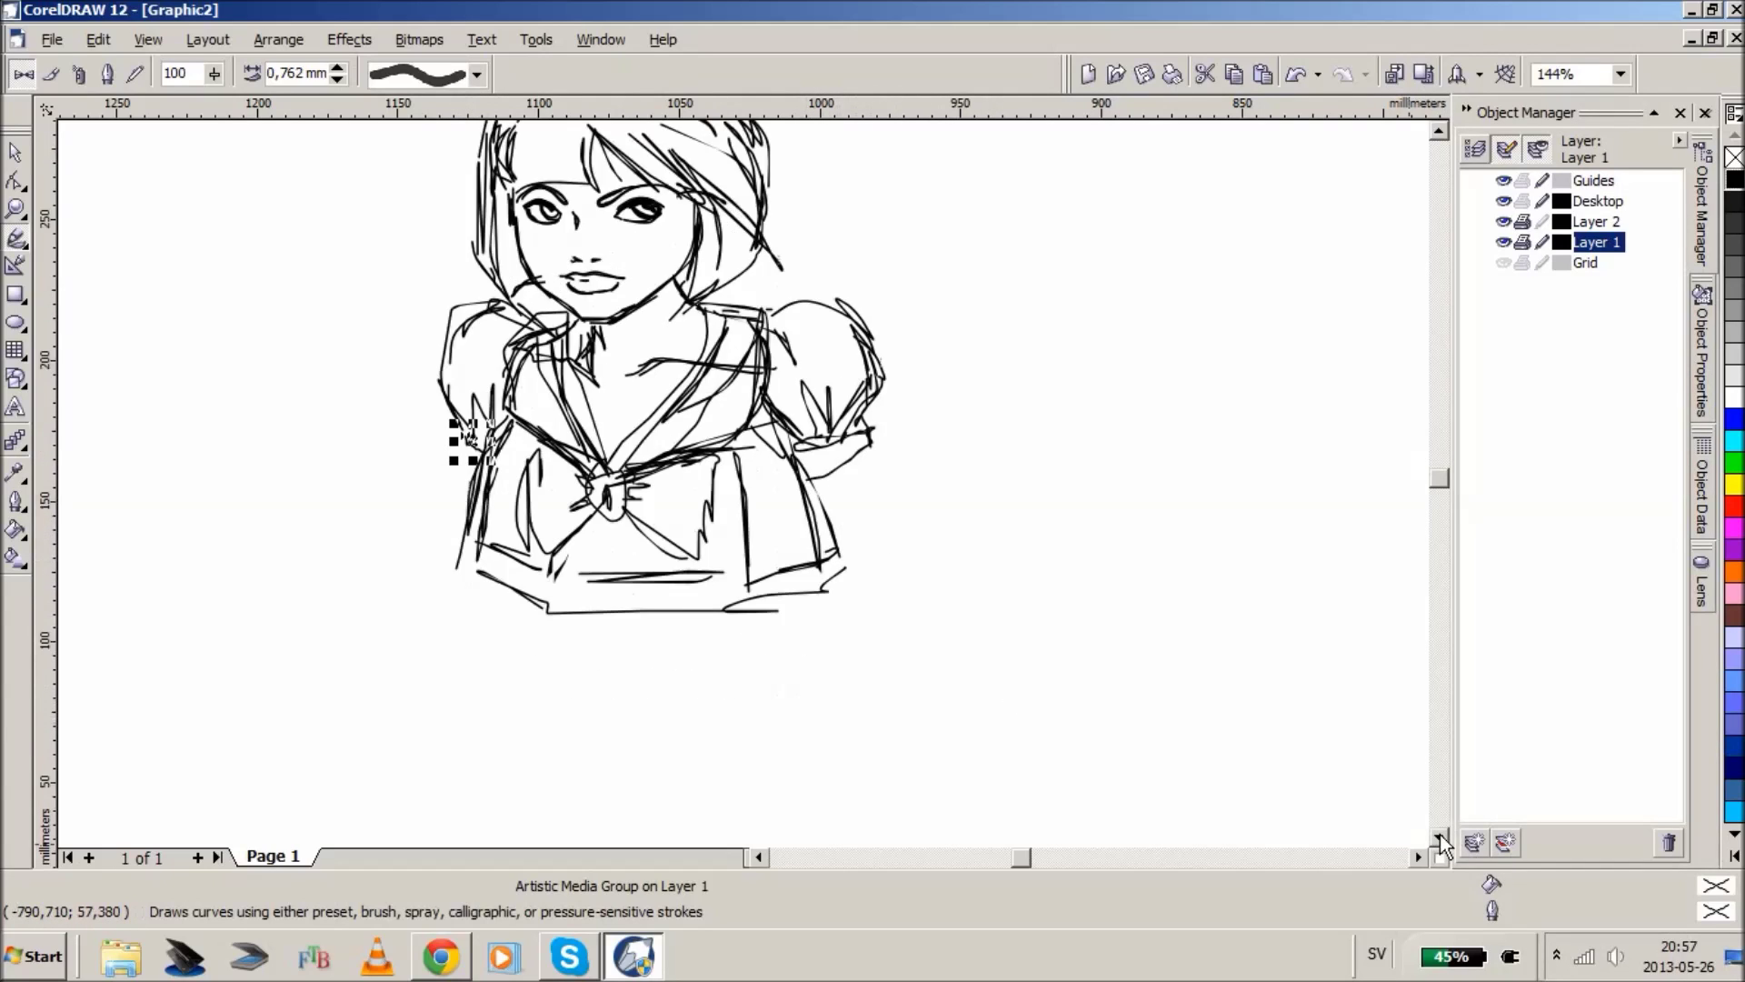
scroll(791, 443, "up", 1)
scroll(821, 486, "down", 2)
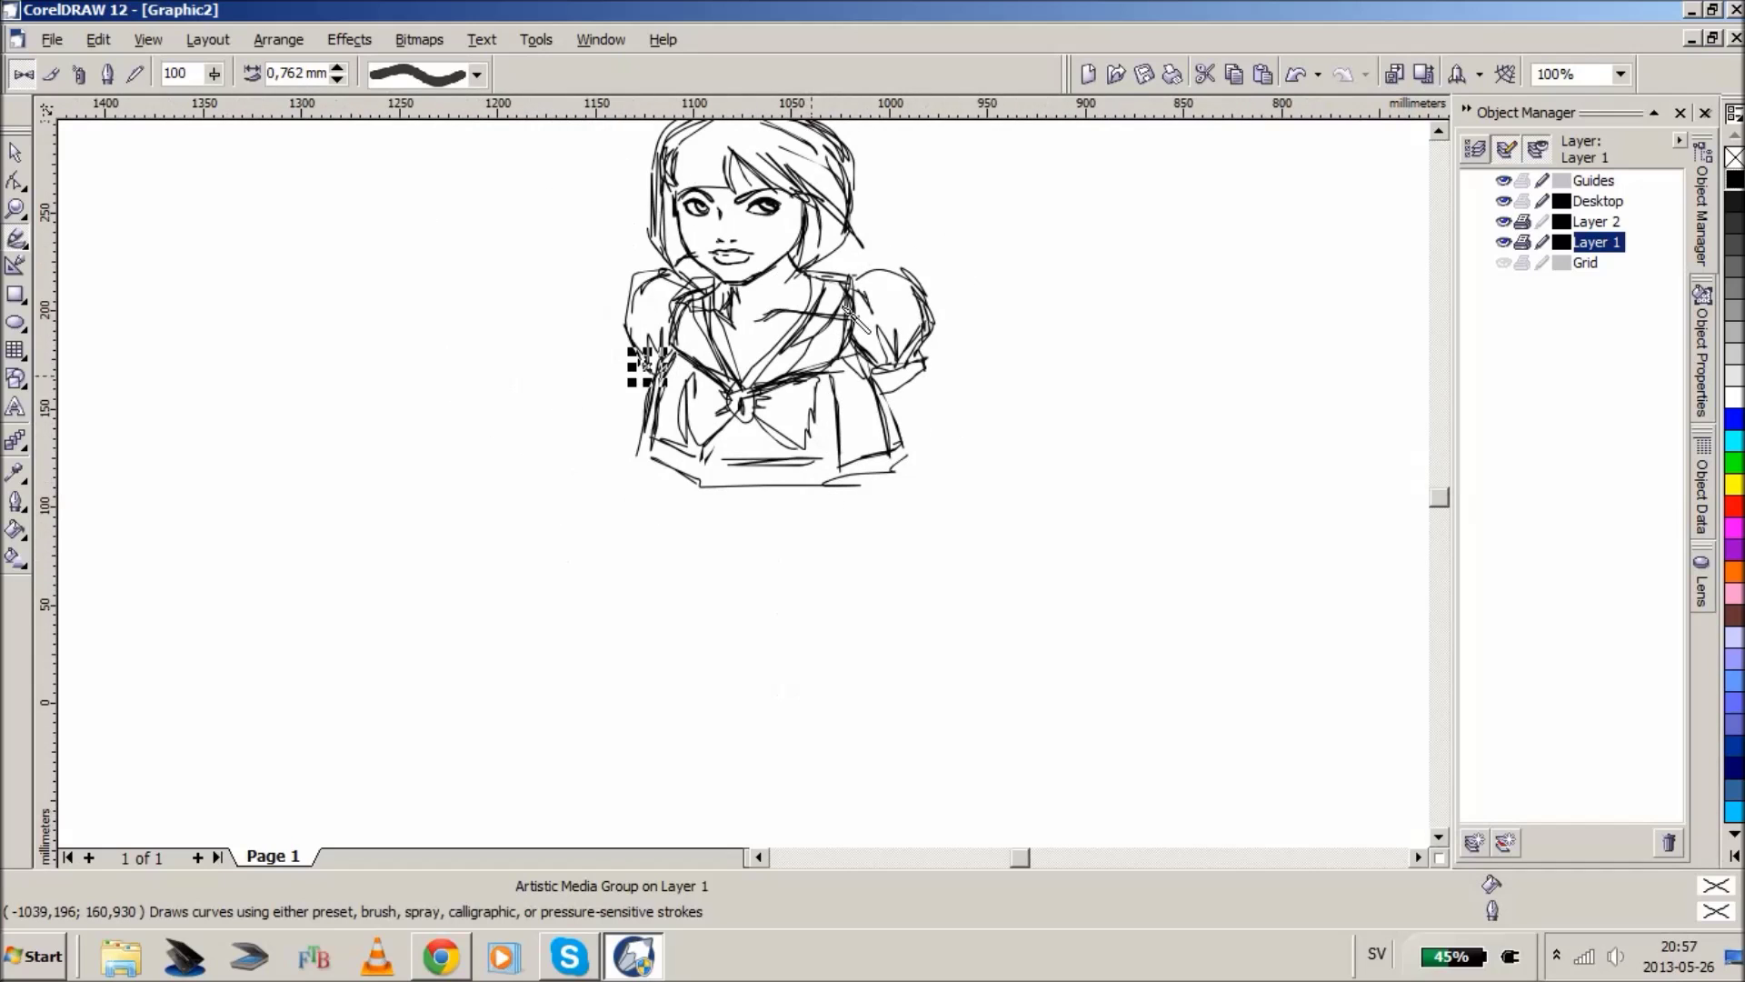
left_click(18, 211)
right_click(683, 324)
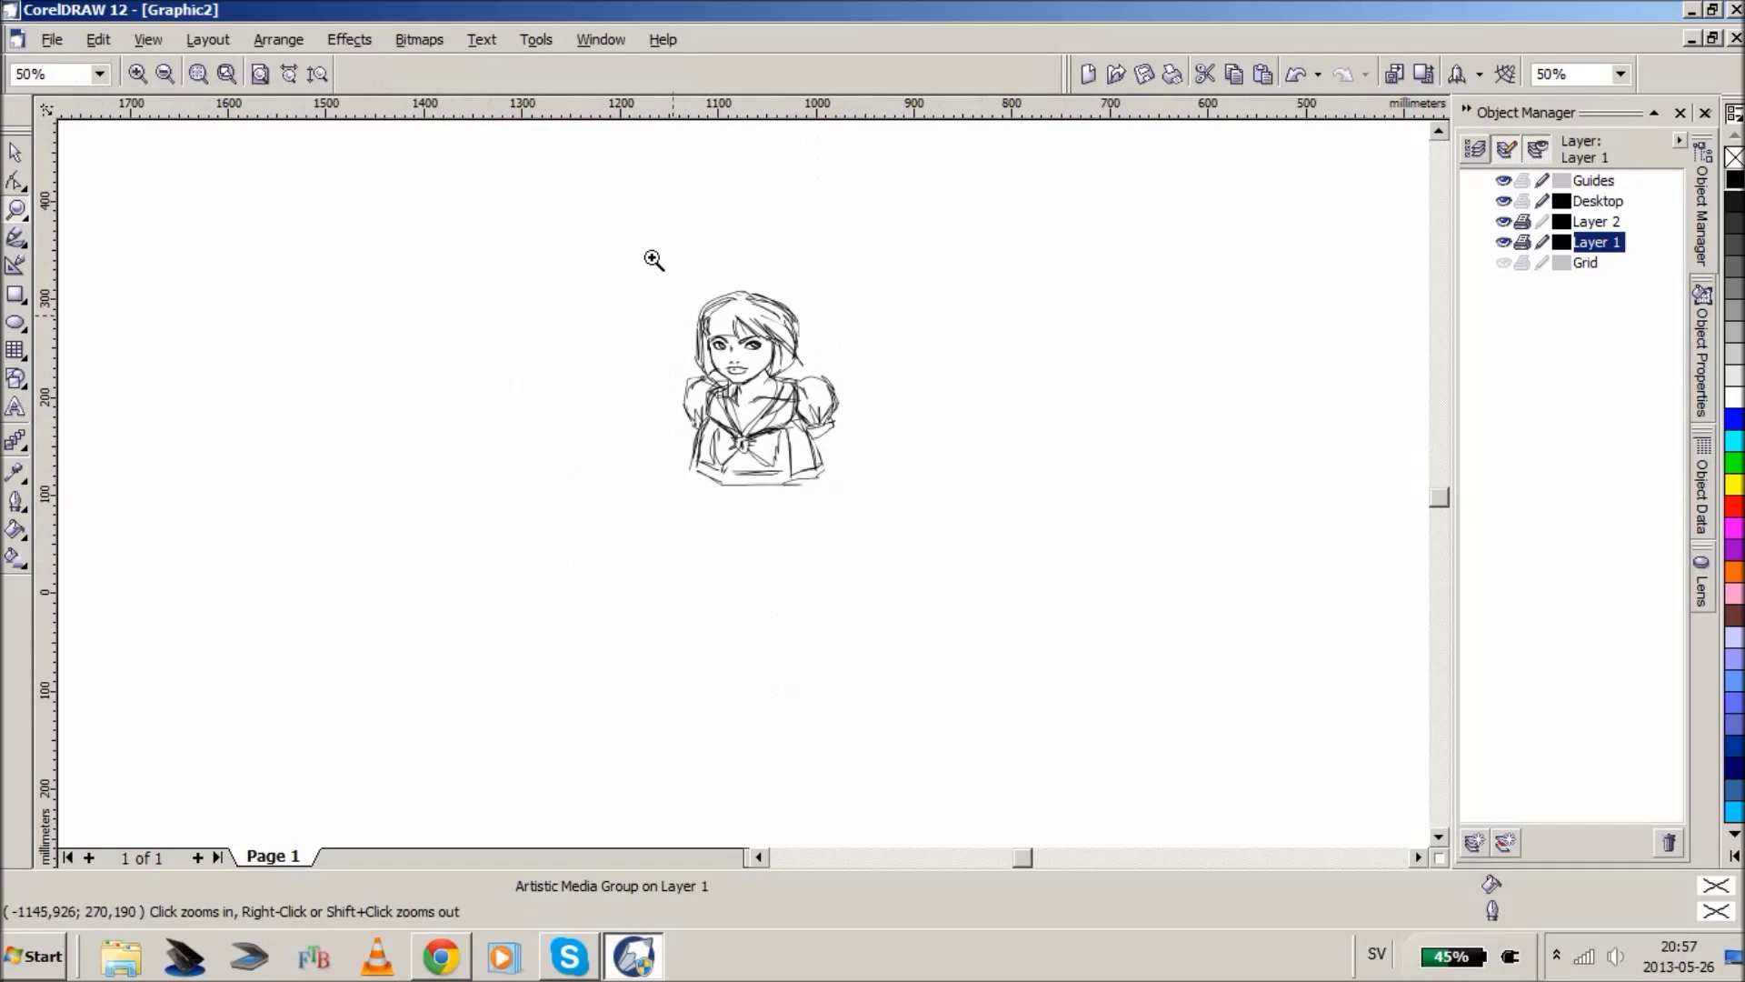
left_click_drag(652, 261, 926, 526)
left_click_drag(419, 259, 861, 798)
right_click(762, 550)
right_click(633, 488)
left_click_drag(652, 309, 966, 627)
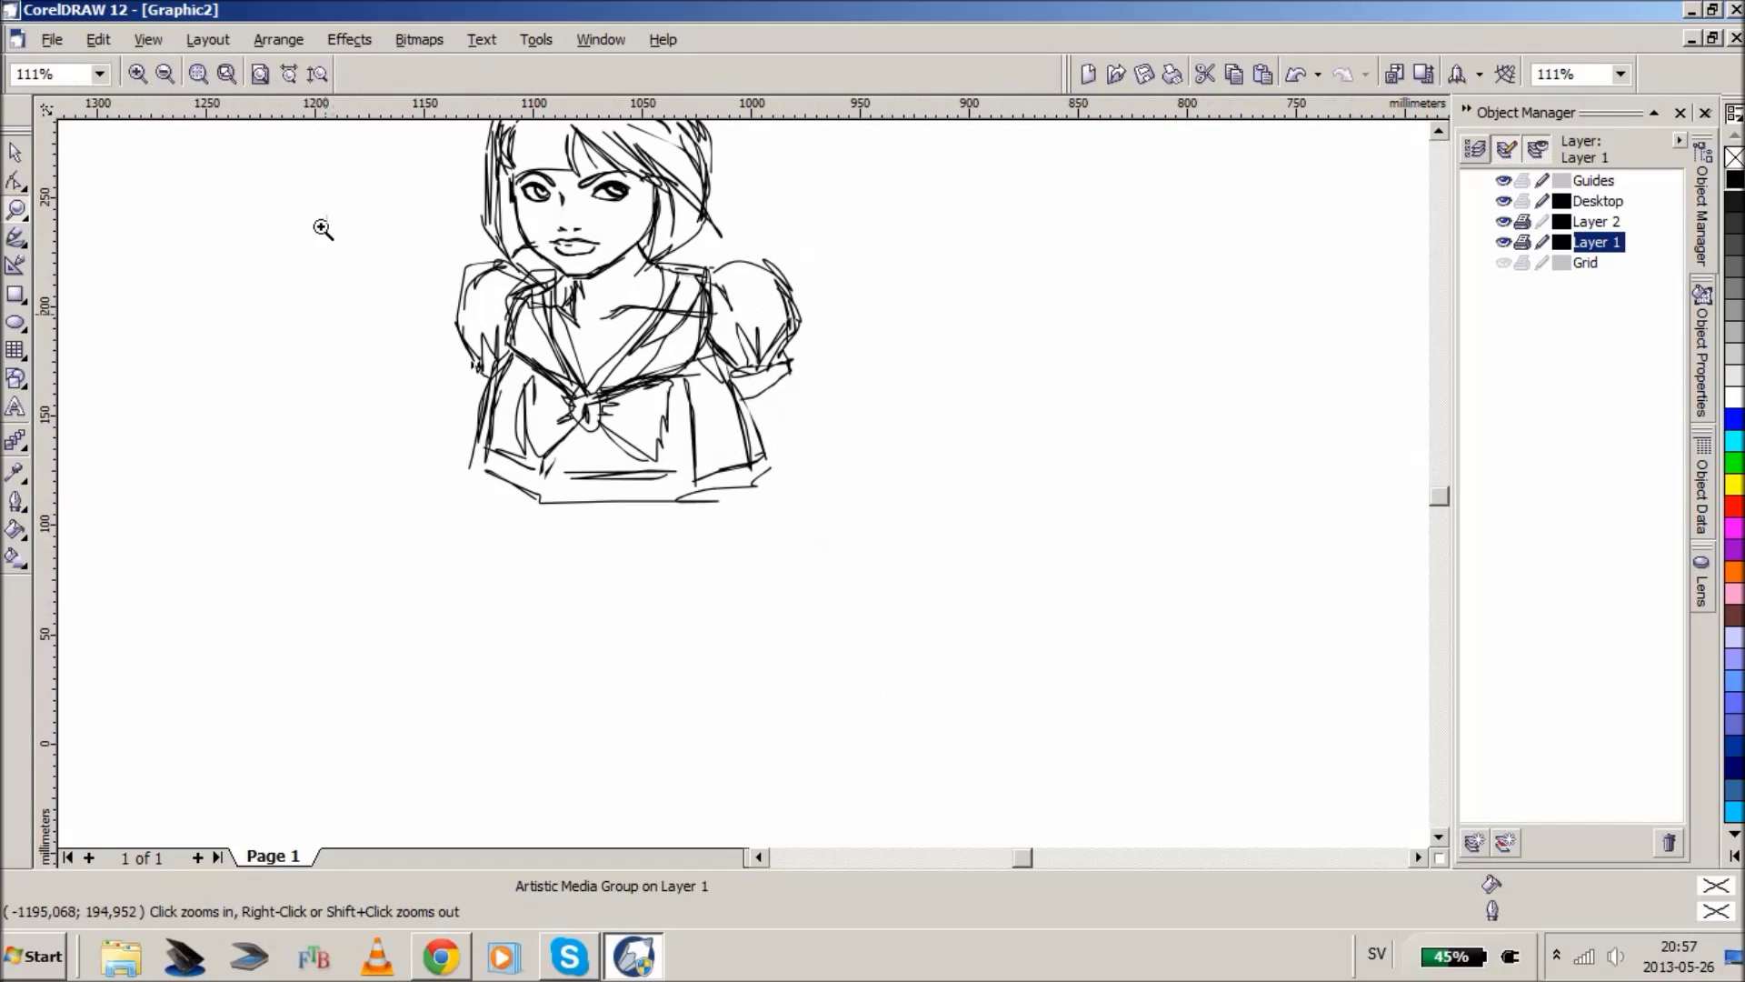
left_click(15, 238)
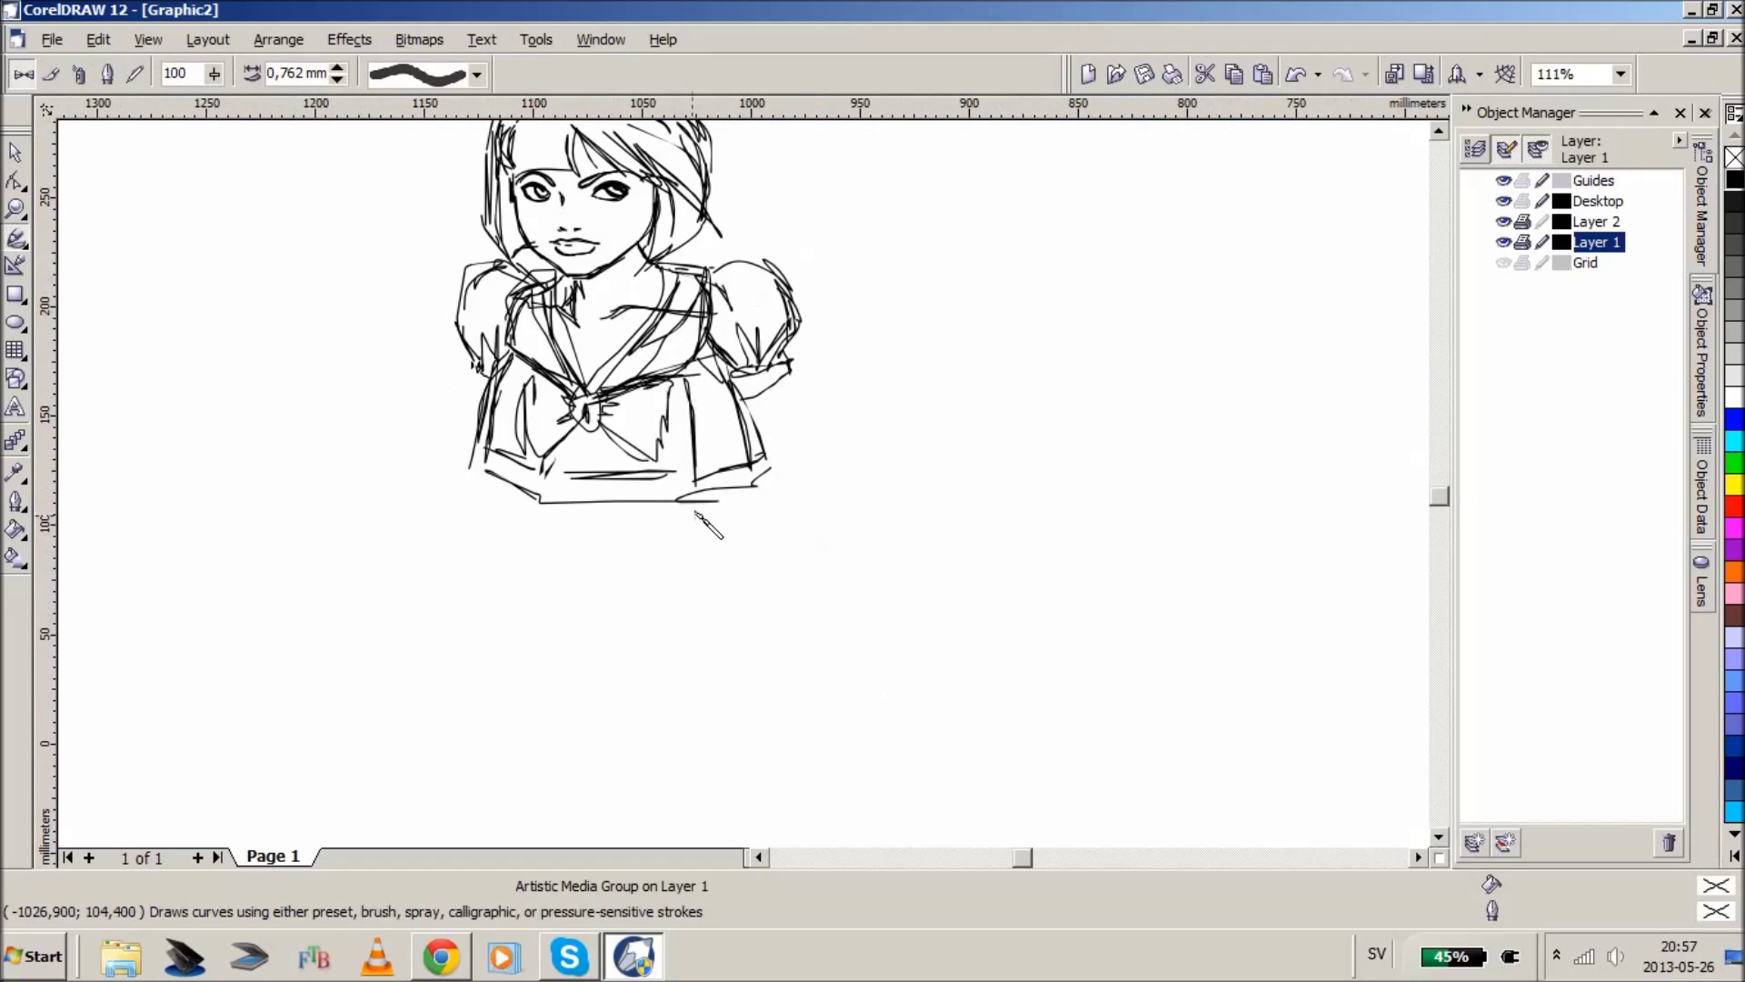
mouse_move(688, 516)
left_mouse_down()
mouse_move(702, 491)
mouse_move(691, 553)
left_mouse_up()
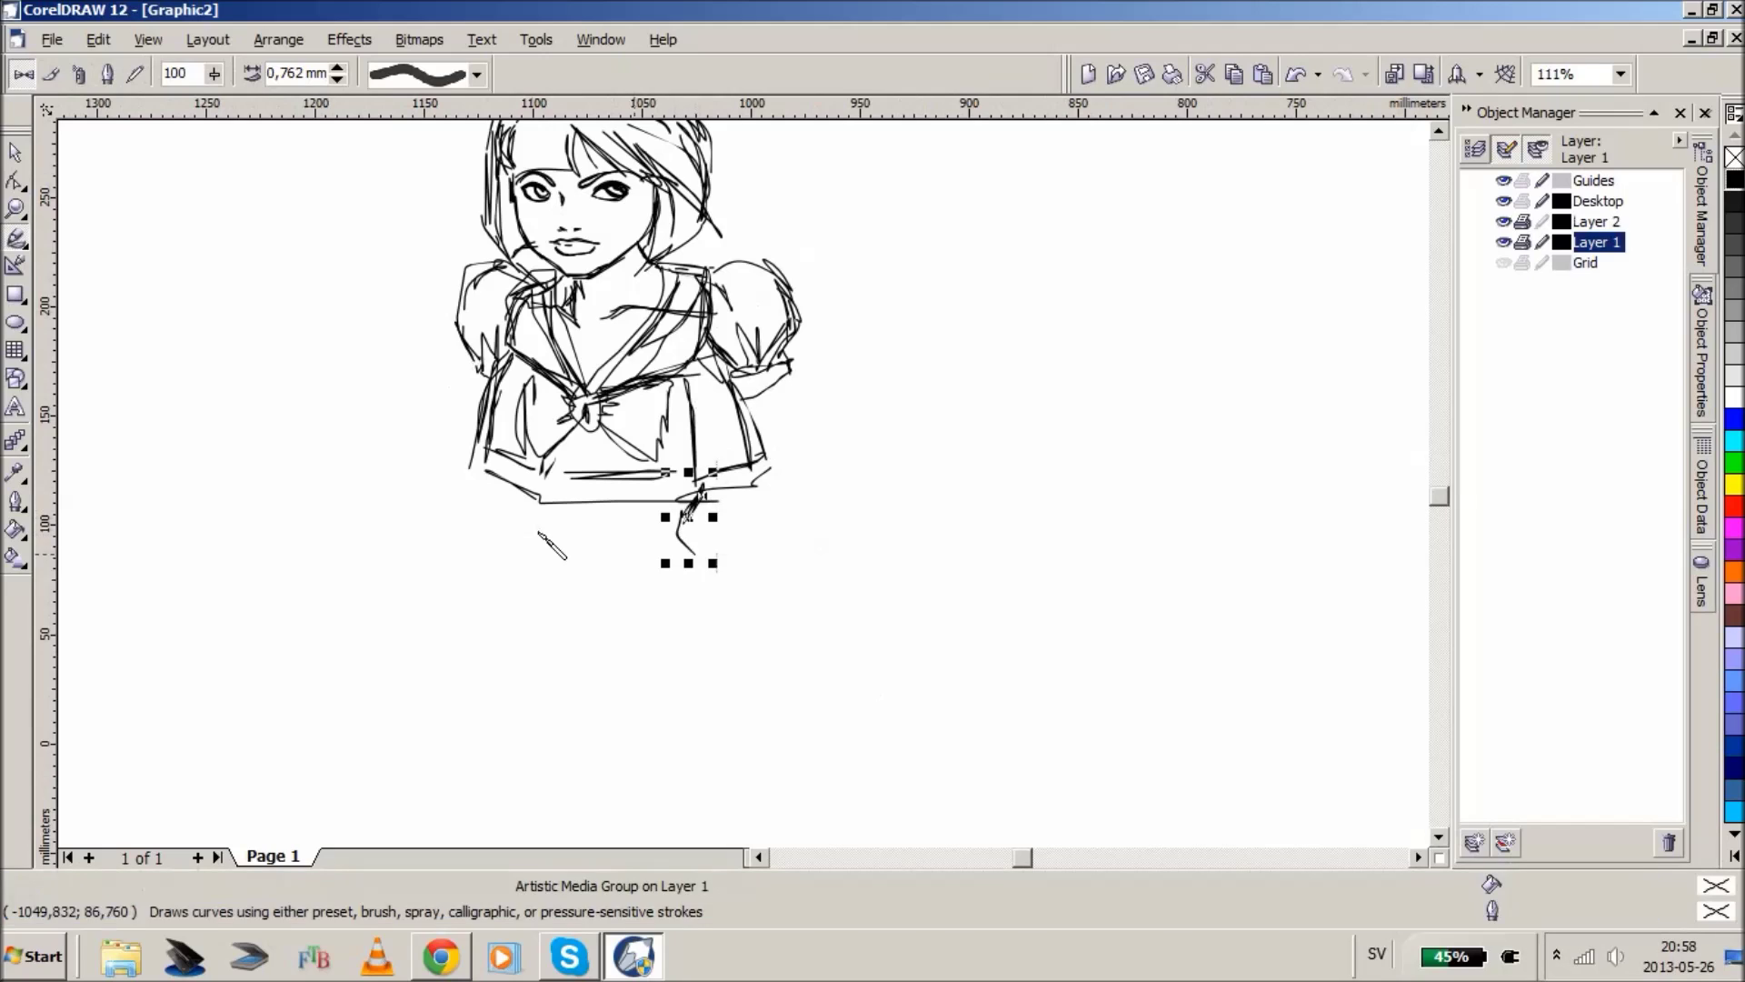
mouse_move(537, 557)
left_mouse_down()
mouse_move(605, 571)
mouse_move(615, 534)
mouse_move(673, 573)
mouse_move(573, 580)
mouse_move(742, 568)
mouse_move(704, 551)
mouse_move(713, 569)
mouse_move(611, 610)
mouse_move(515, 548)
left_mouse_up()
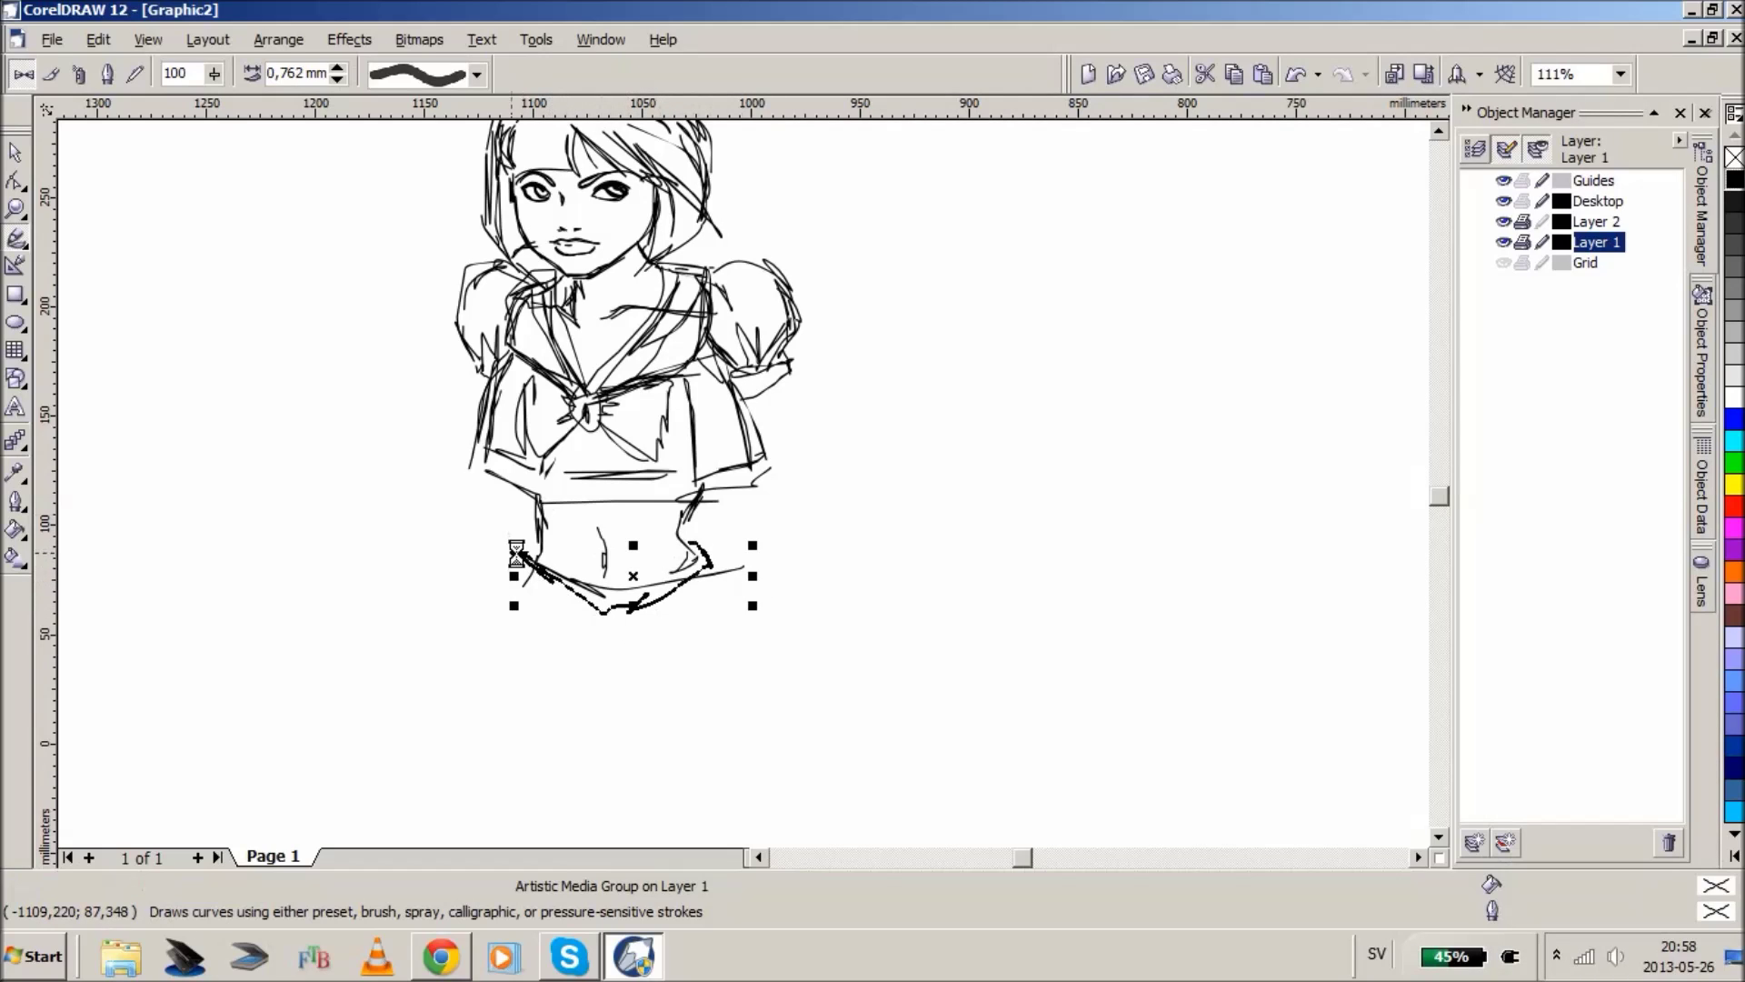
- Reinforce the top of the right puff sleeve and add a second, lower line along the V-shaped waistband
left_click_drag(724, 276, 800, 302)
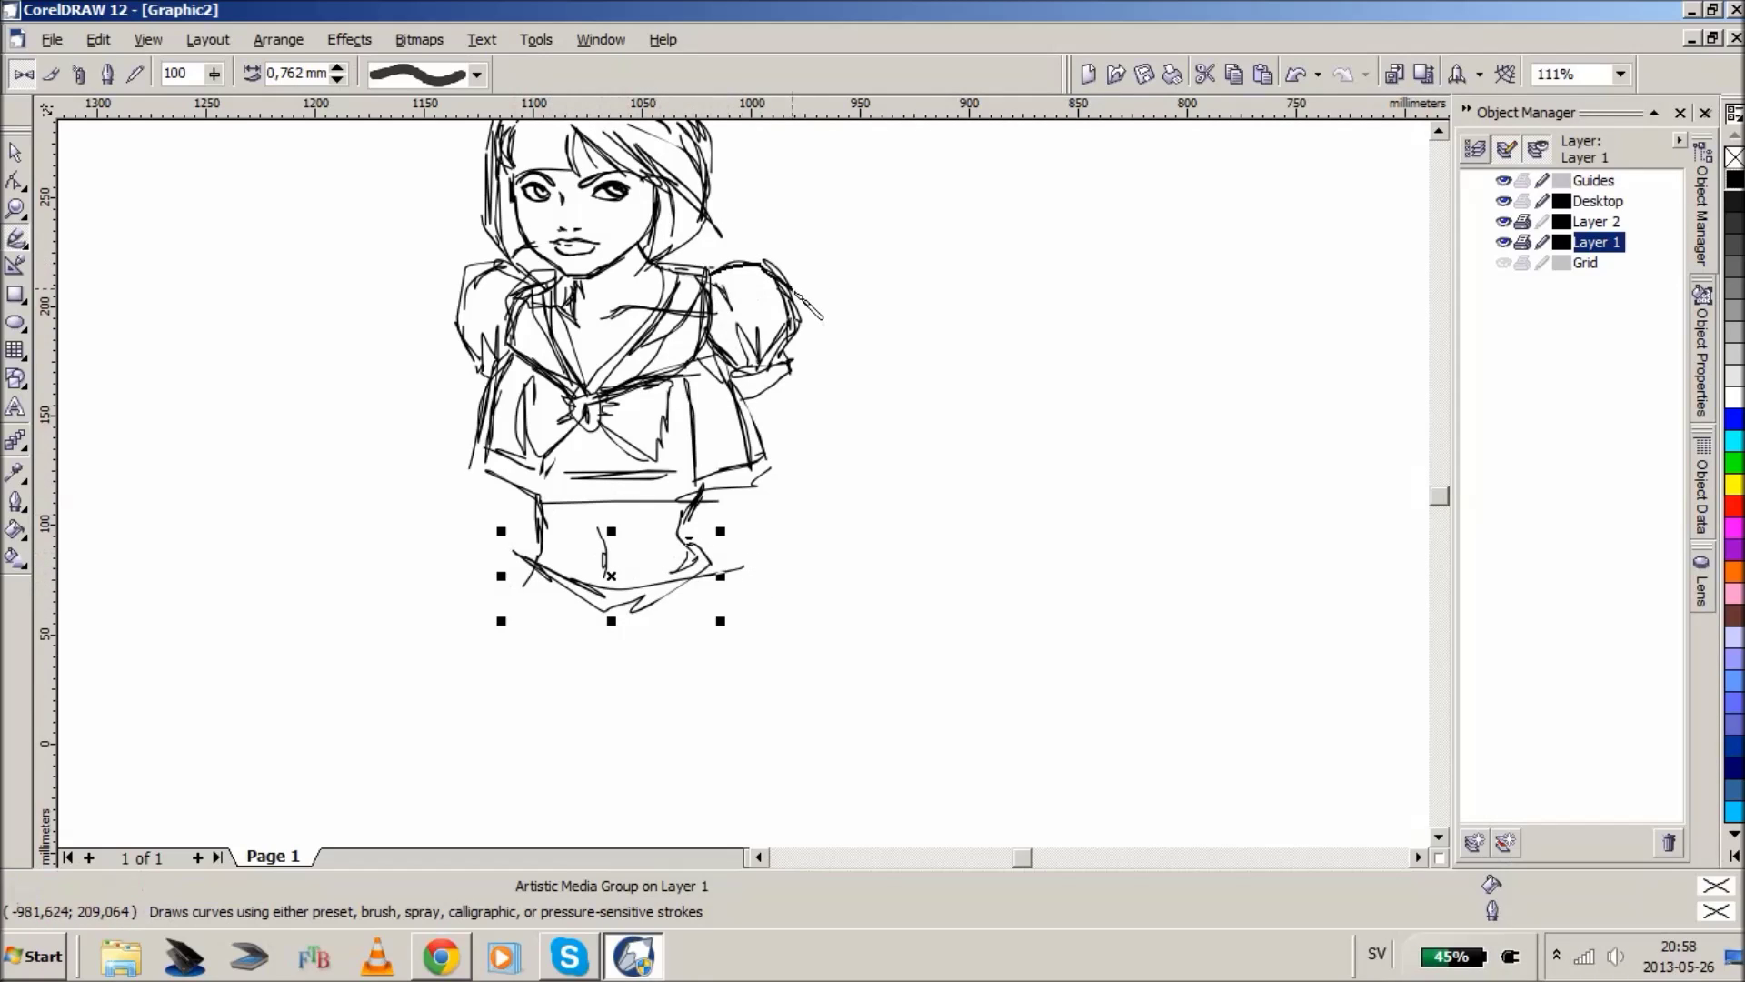
mouse_move(516, 550)
left_mouse_down()
mouse_move(622, 632)
mouse_move(743, 565)
left_mouse_up()
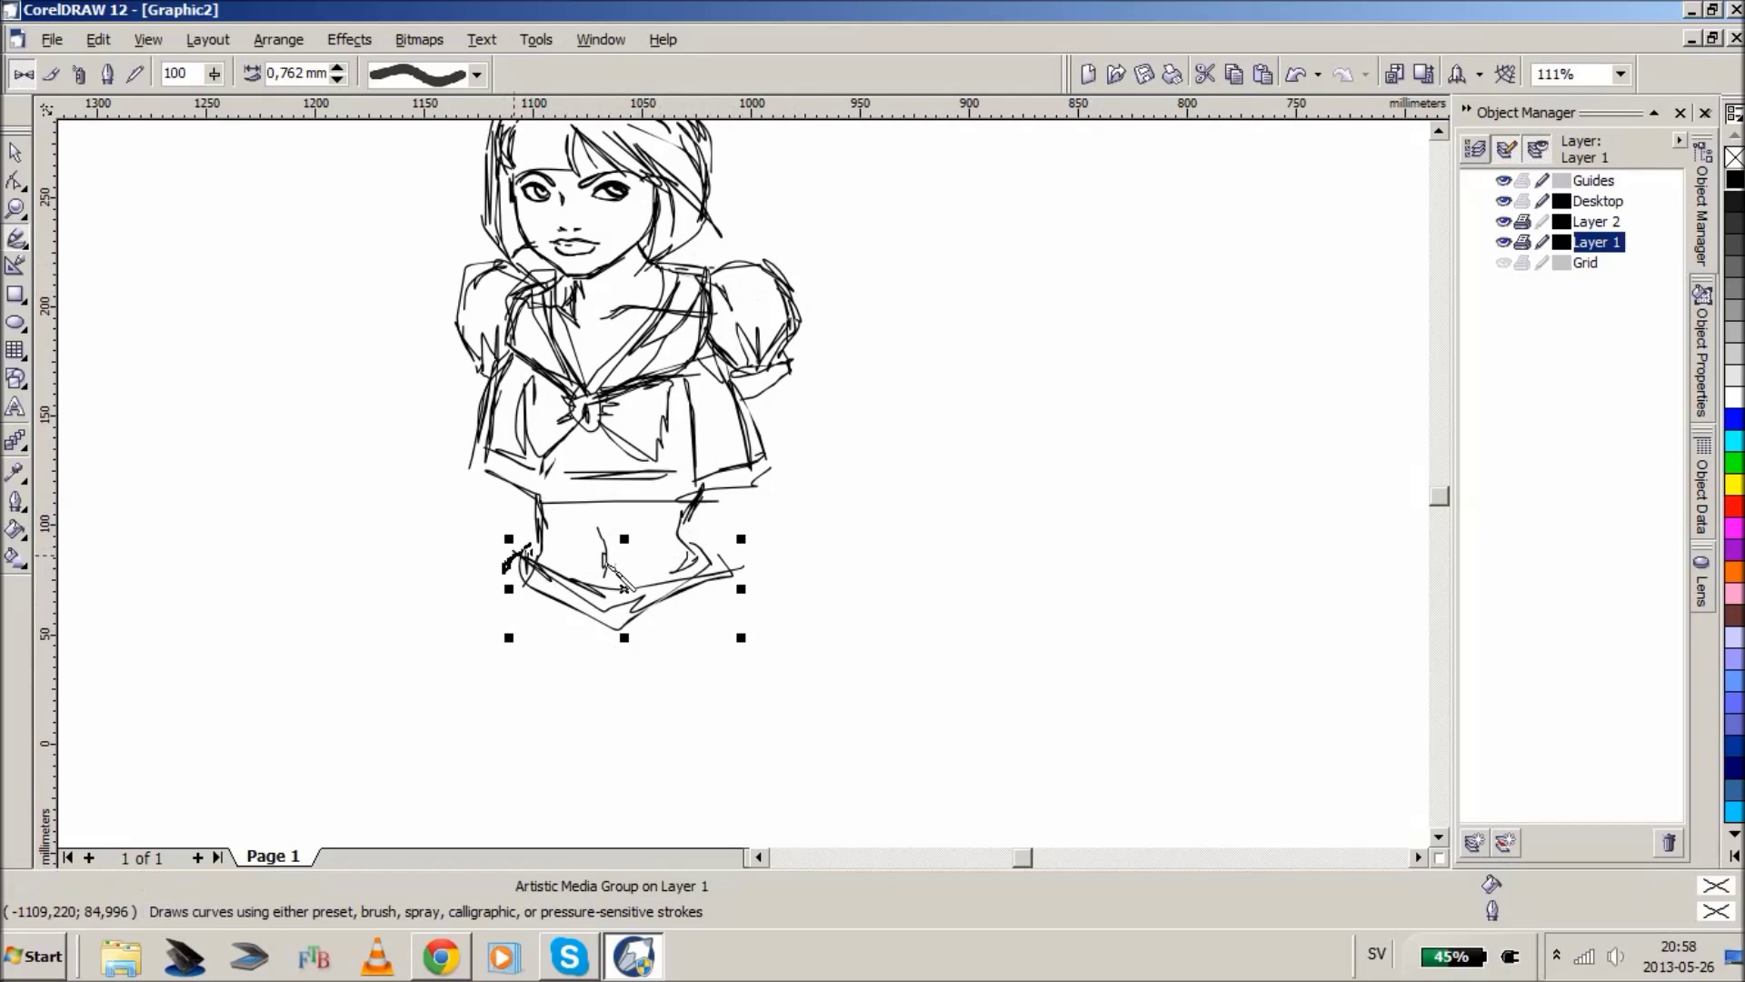
mouse_move(709, 542)
left_mouse_down()
mouse_move(731, 579)
mouse_move(632, 634)
left_mouse_up()
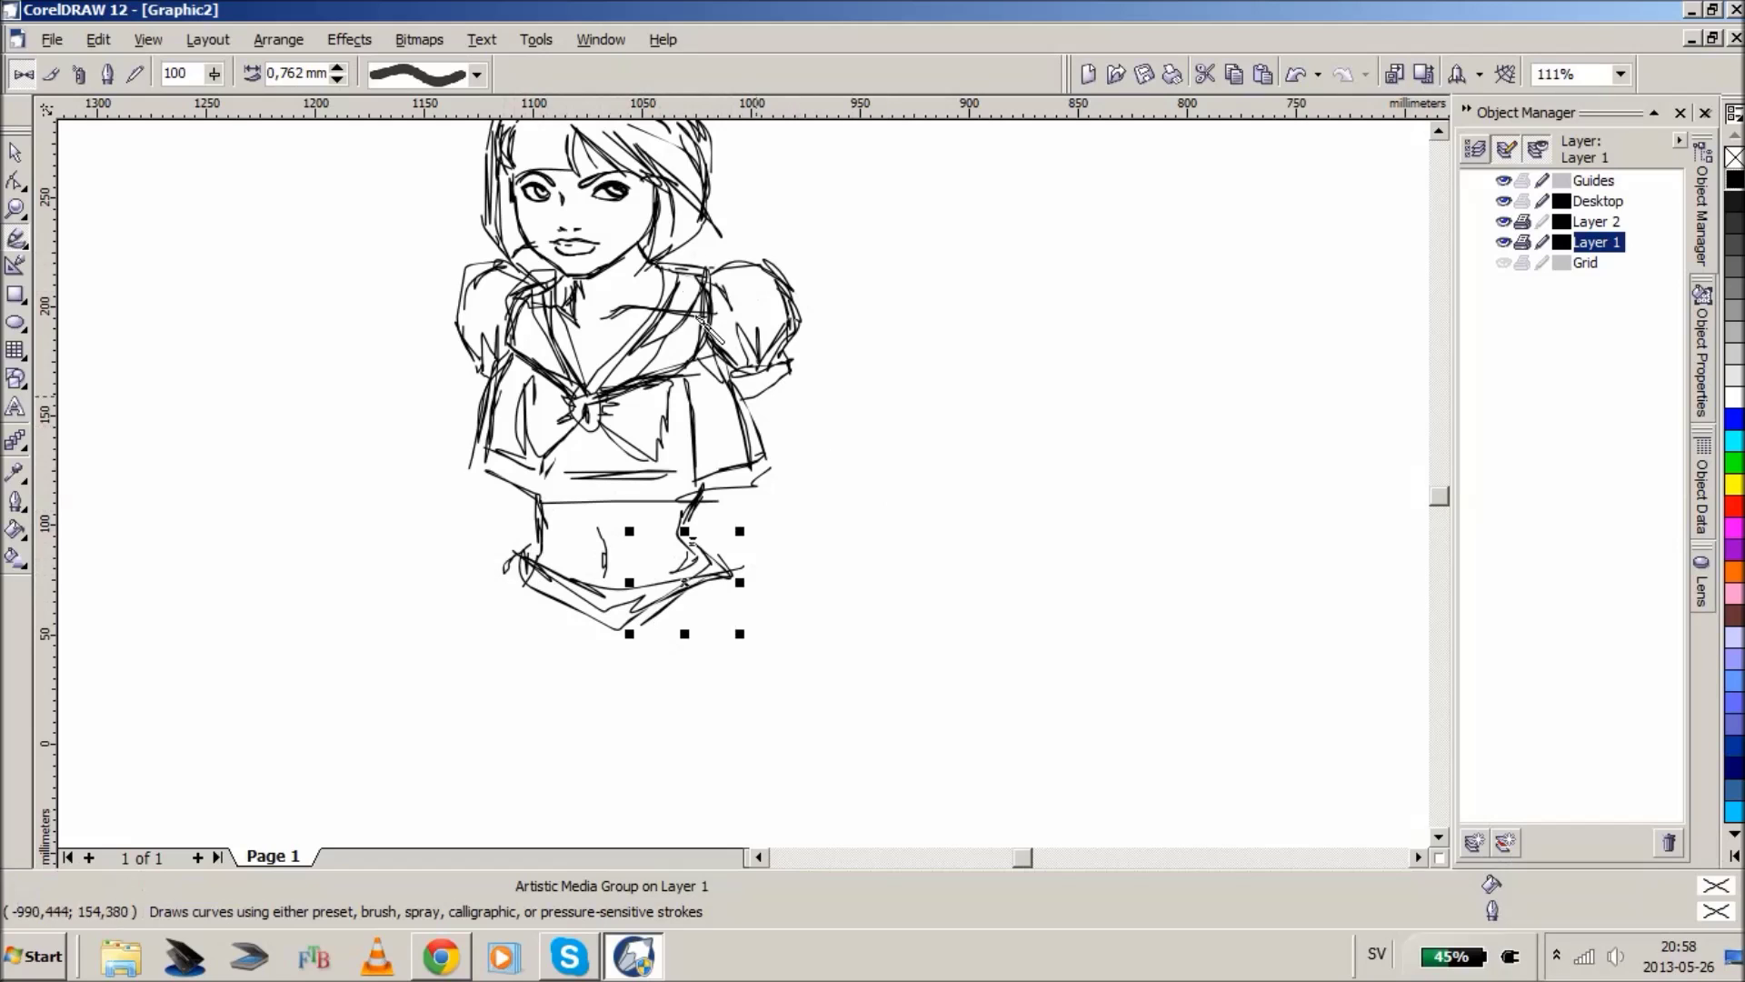
- Select individual strokes of both puff sleeves and reposition them to refine the sleeve outlines
key("space")
mouse_move(888, 206)
left_mouse_down()
mouse_move(691, 393)
mouse_move(757, 355)
left_mouse_up()
left_click(367, 275)
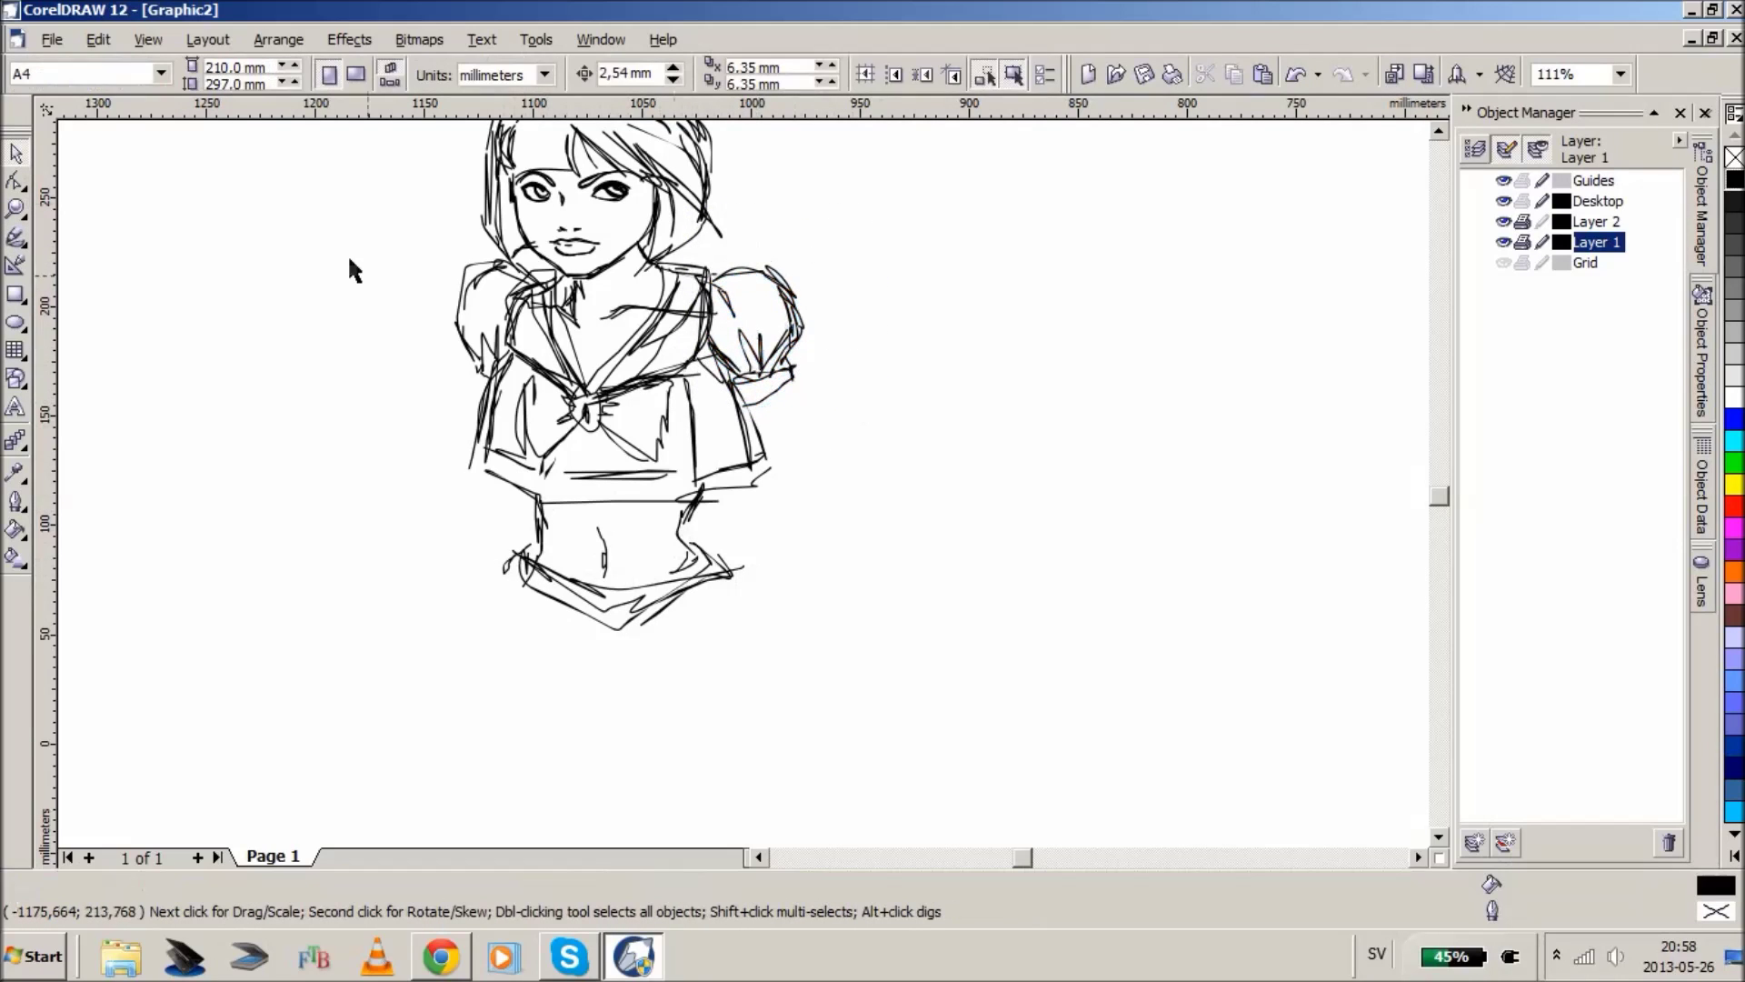
left_click_drag(514, 356, 483, 362)
left_click(469, 305)
mouse_move(473, 275)
left_mouse_down()
mouse_move(469, 293)
mouse_move(504, 286)
left_mouse_up()
left_click(370, 303)
left_click(505, 268)
left_click(355, 264)
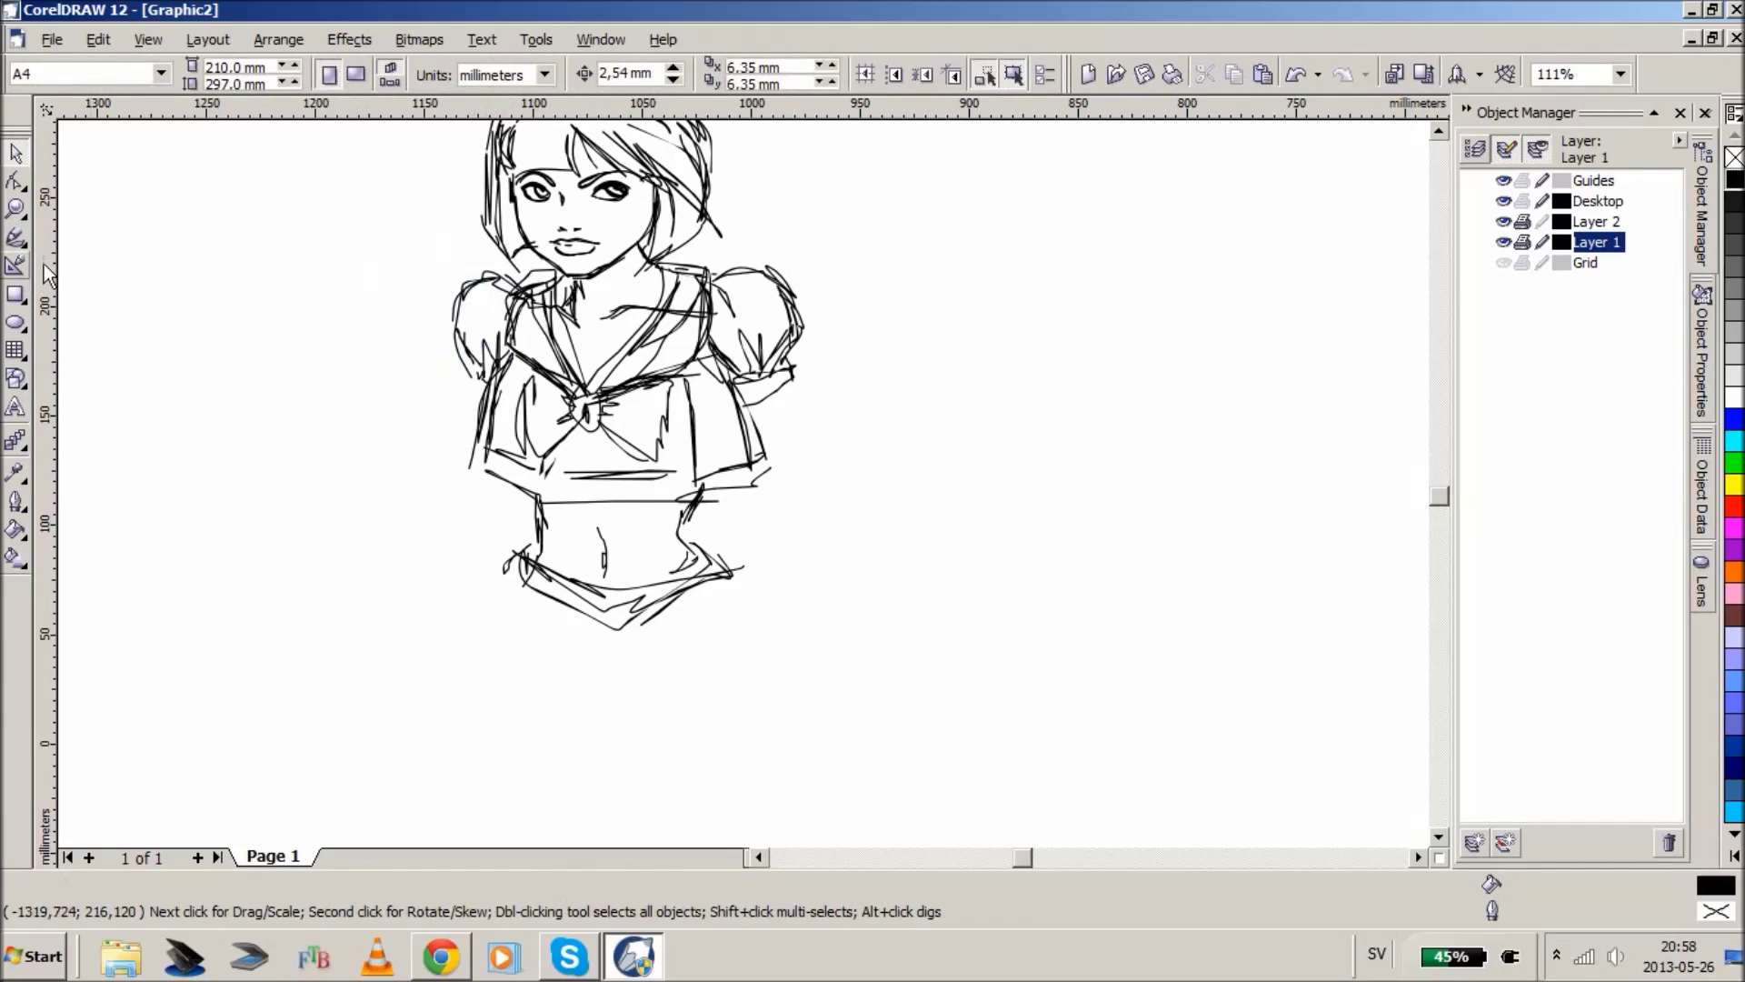
- Draw the right arm from its cuff down to a bent elbow, with the forearm returning towards the hip
left_click(15, 208)
right_click(722, 464)
left_click_drag(649, 336, 954, 554)
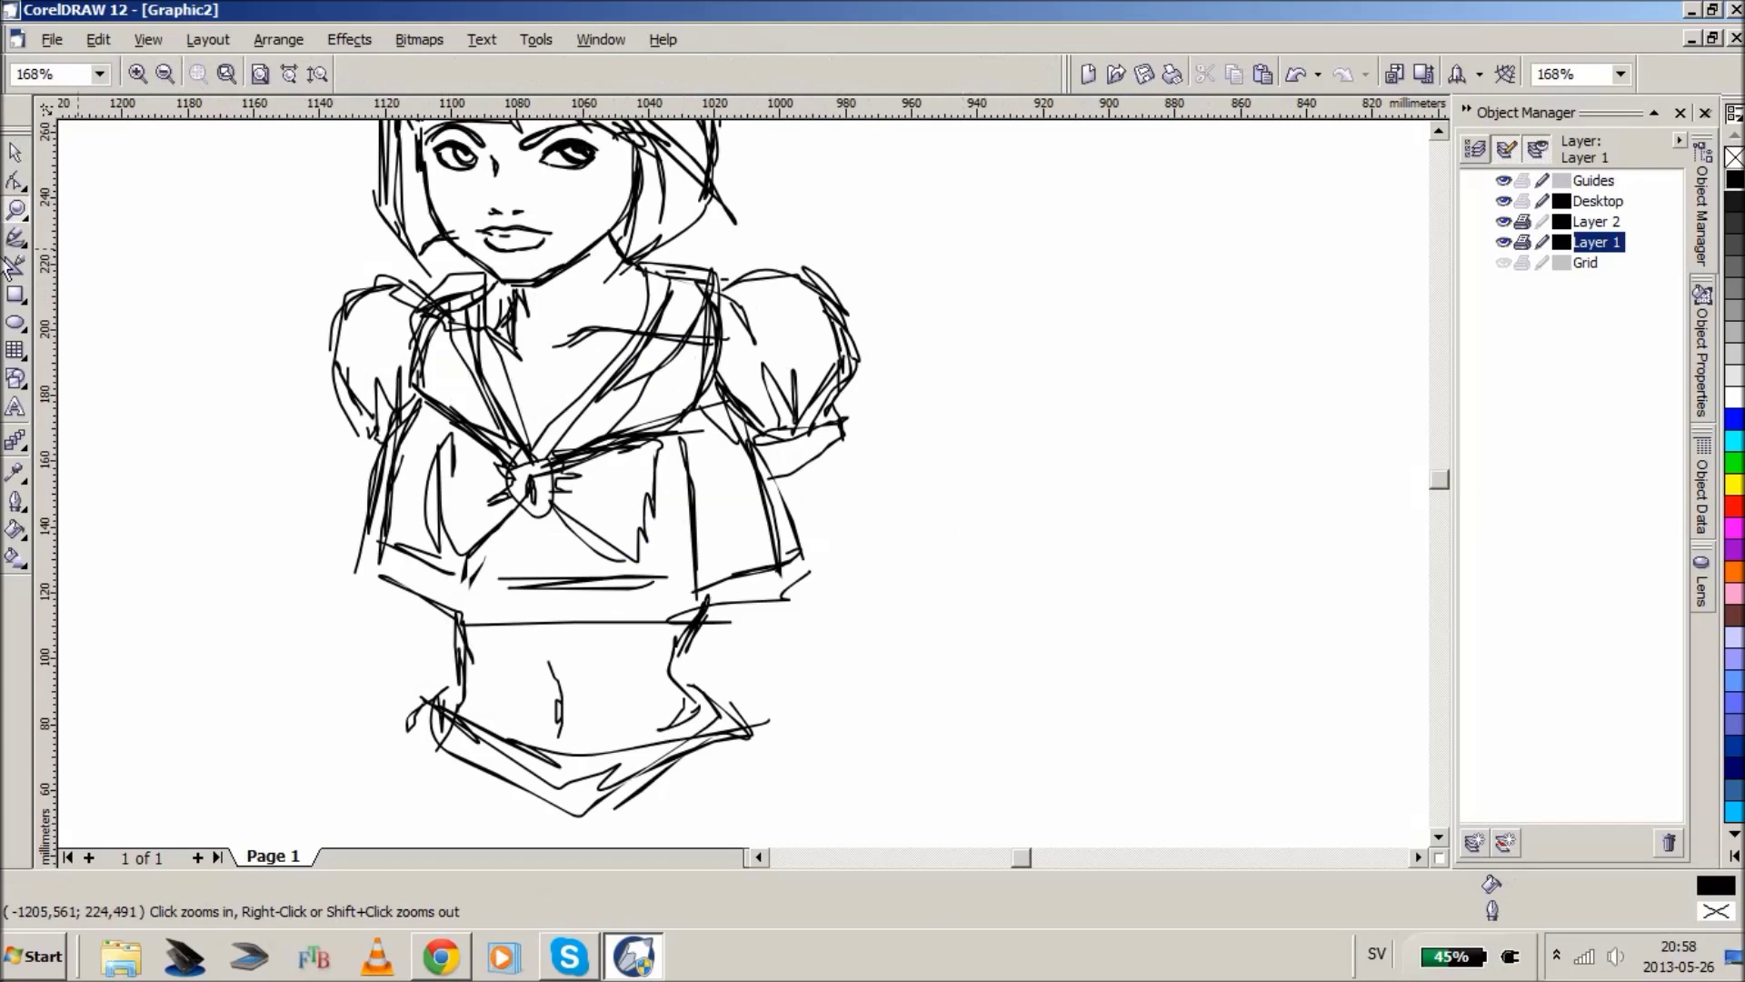
left_click(18, 239)
left_click_drag(809, 438, 851, 552)
mouse_move(906, 629)
left_mouse_down()
mouse_move(829, 688)
mouse_move(913, 618)
mouse_move(847, 531)
mouse_move(836, 432)
left_mouse_up()
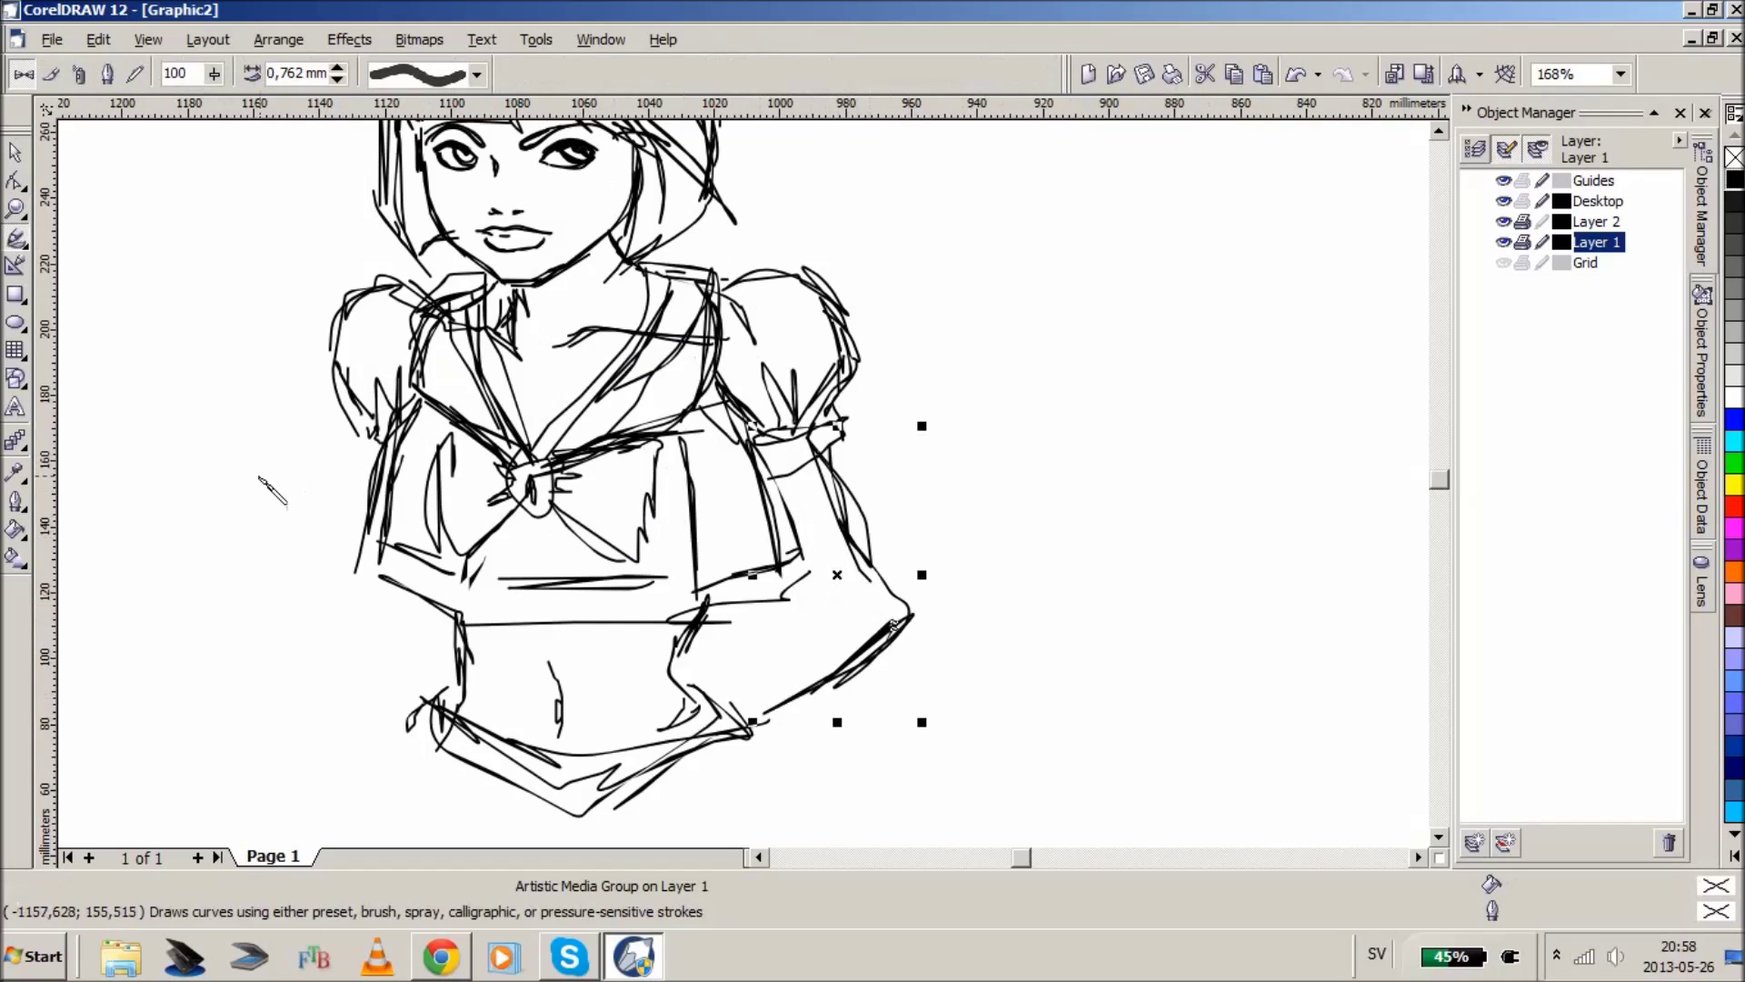
- Draw the left cuff and hanging left arm with inner and outer lines, and add the bent right forearm's upper edge
left_click_drag(356, 424, 349, 535)
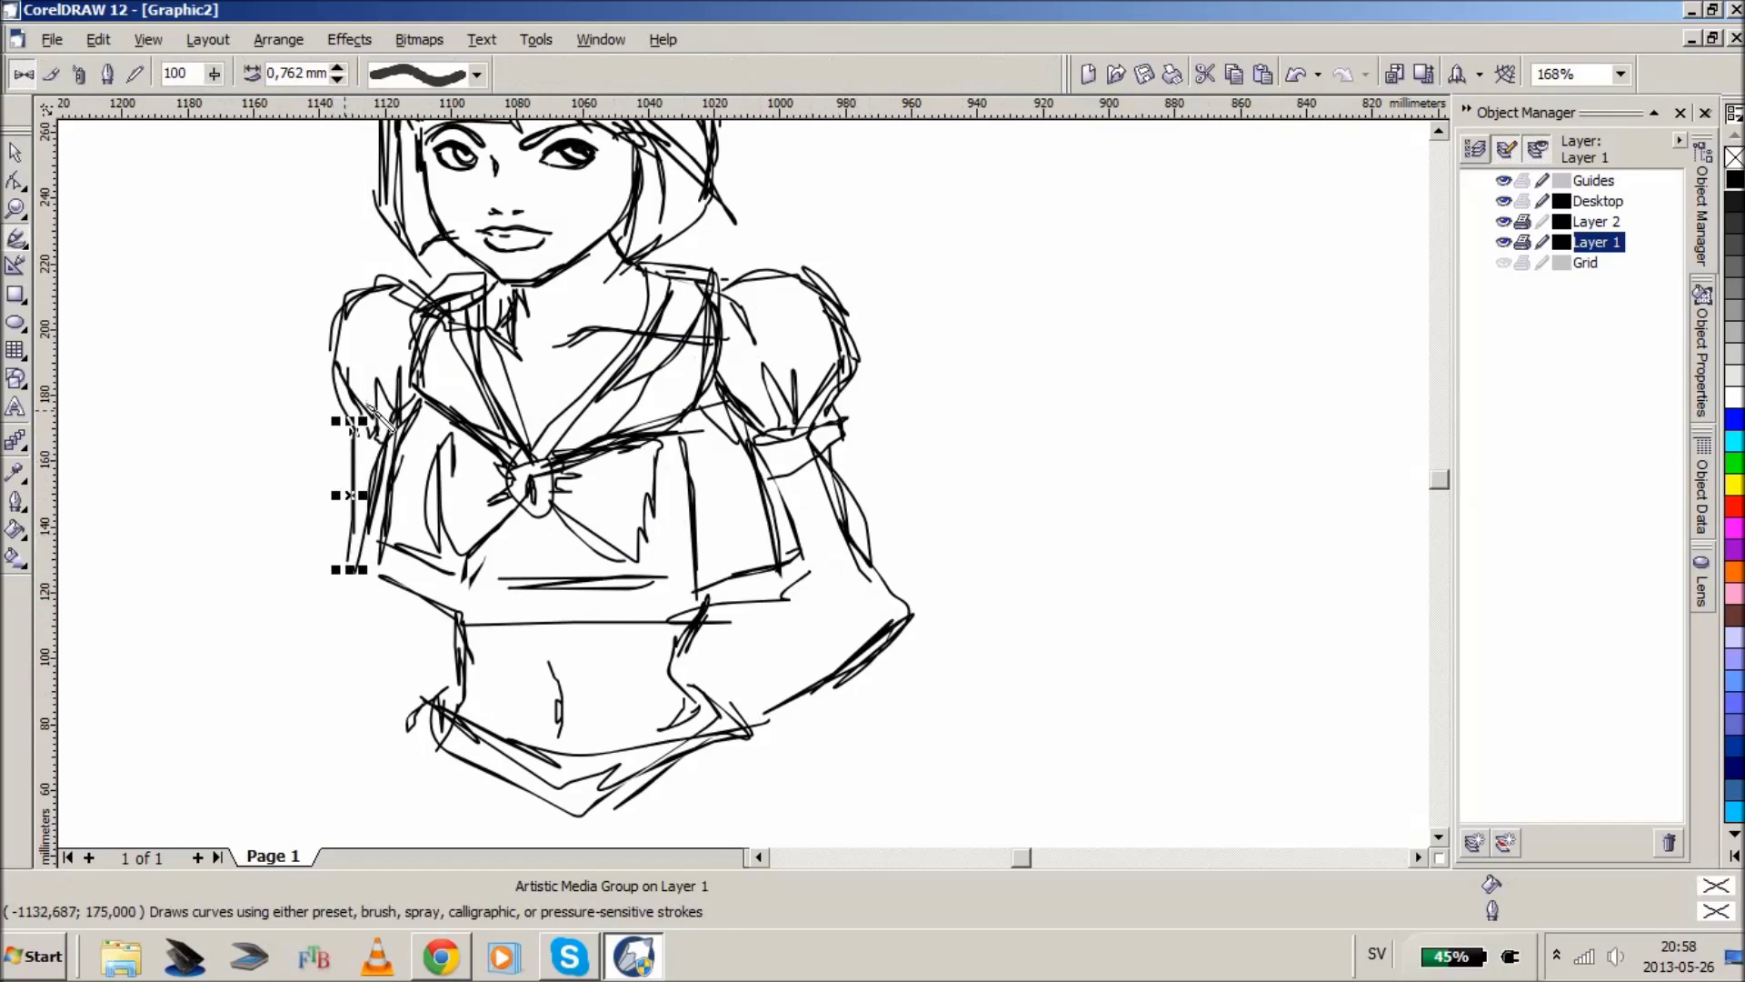
mouse_move(348, 455)
left_mouse_down()
mouse_move(382, 477)
mouse_move(287, 736)
left_mouse_up()
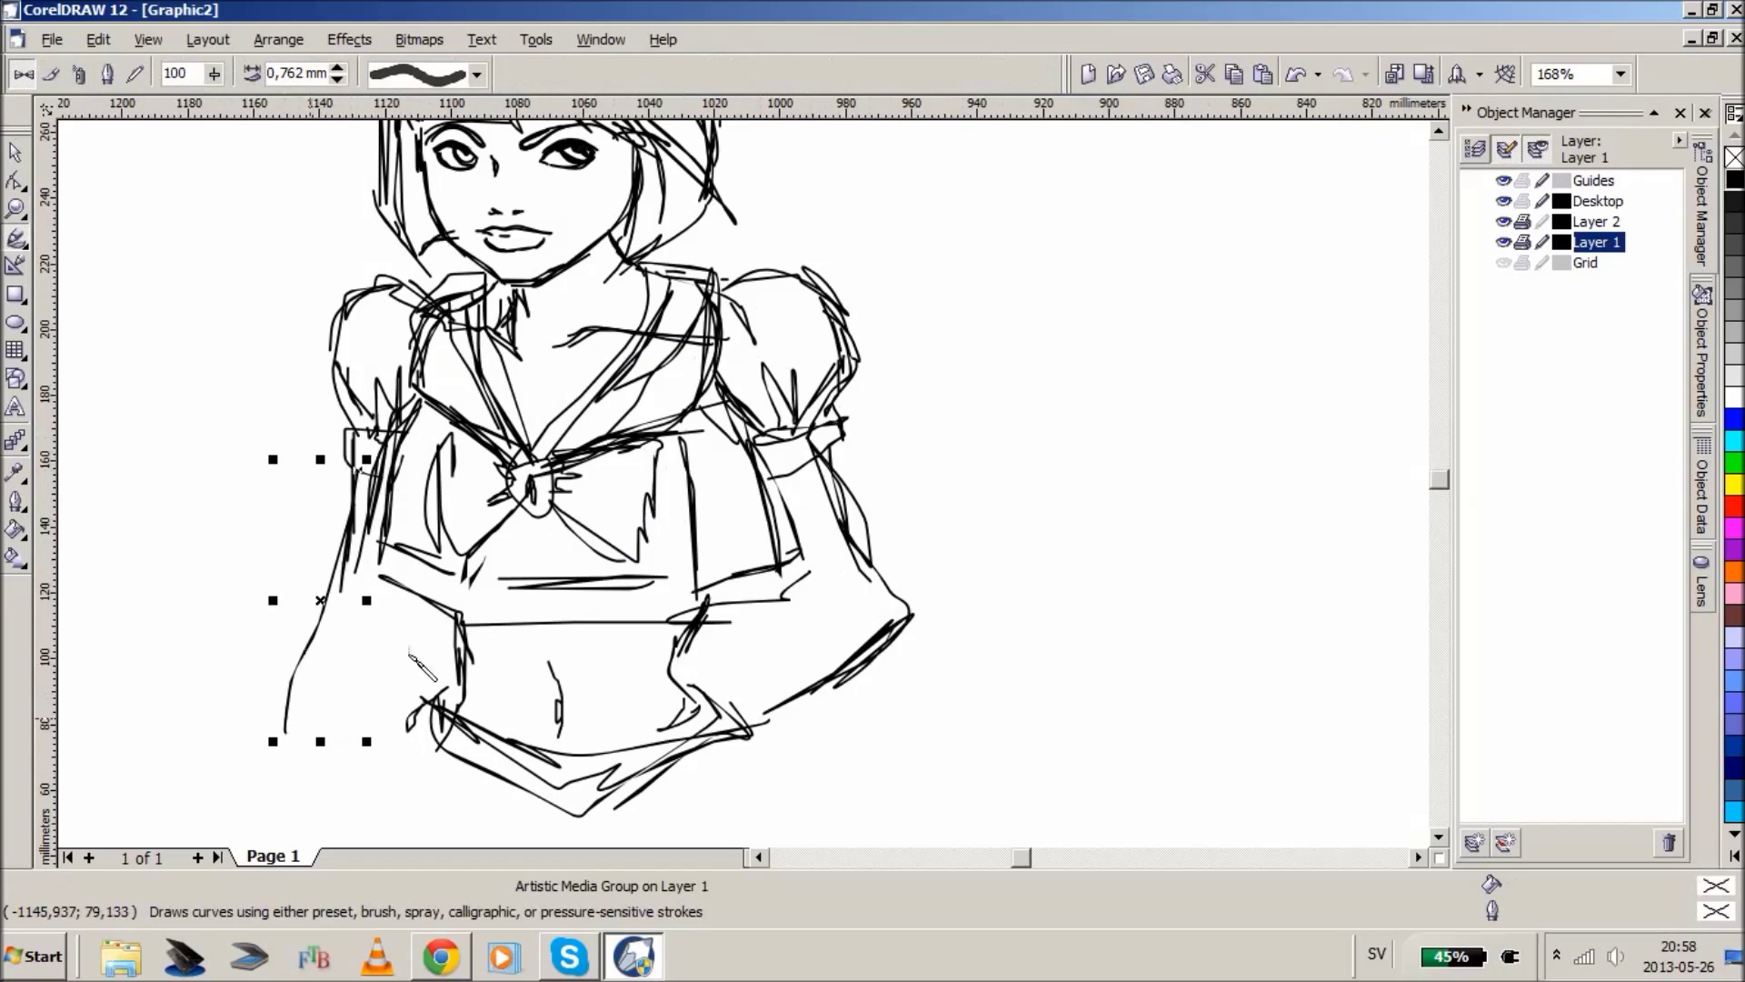
mouse_move(408, 639)
left_mouse_down()
mouse_move(391, 622)
mouse_move(369, 741)
mouse_move(423, 576)
left_mouse_up()
left_click_drag(363, 481, 309, 727)
mouse_move(418, 593)
left_mouse_down()
mouse_move(404, 700)
mouse_move(382, 727)
left_mouse_up()
left_click_drag(695, 661, 823, 595)
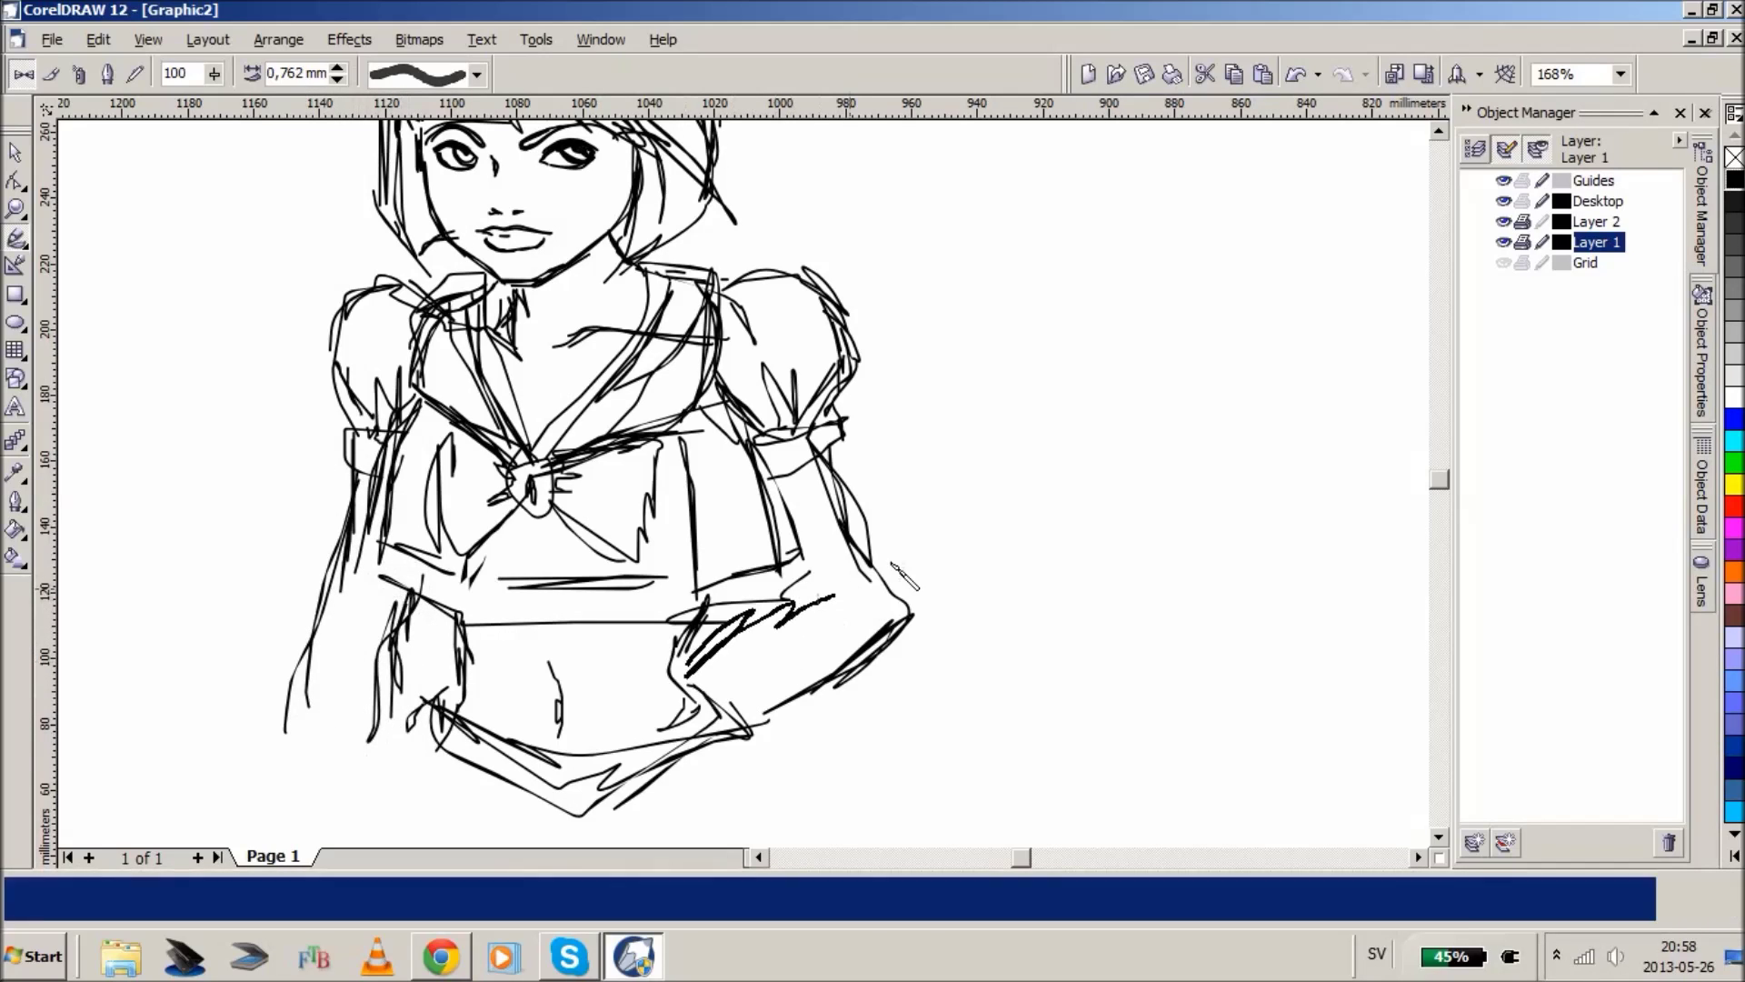
mouse_move(860, 536)
left_mouse_down()
mouse_move(824, 442)
mouse_move(925, 604)
mouse_move(873, 550)
mouse_move(885, 616)
mouse_move(781, 727)
mouse_move(695, 702)
left_mouse_up()
- Draw a short pleated skirt below the waistband, with flared sides, vertical pleat lines and an uneven hem
left_click(16, 210)
right_click(697, 536)
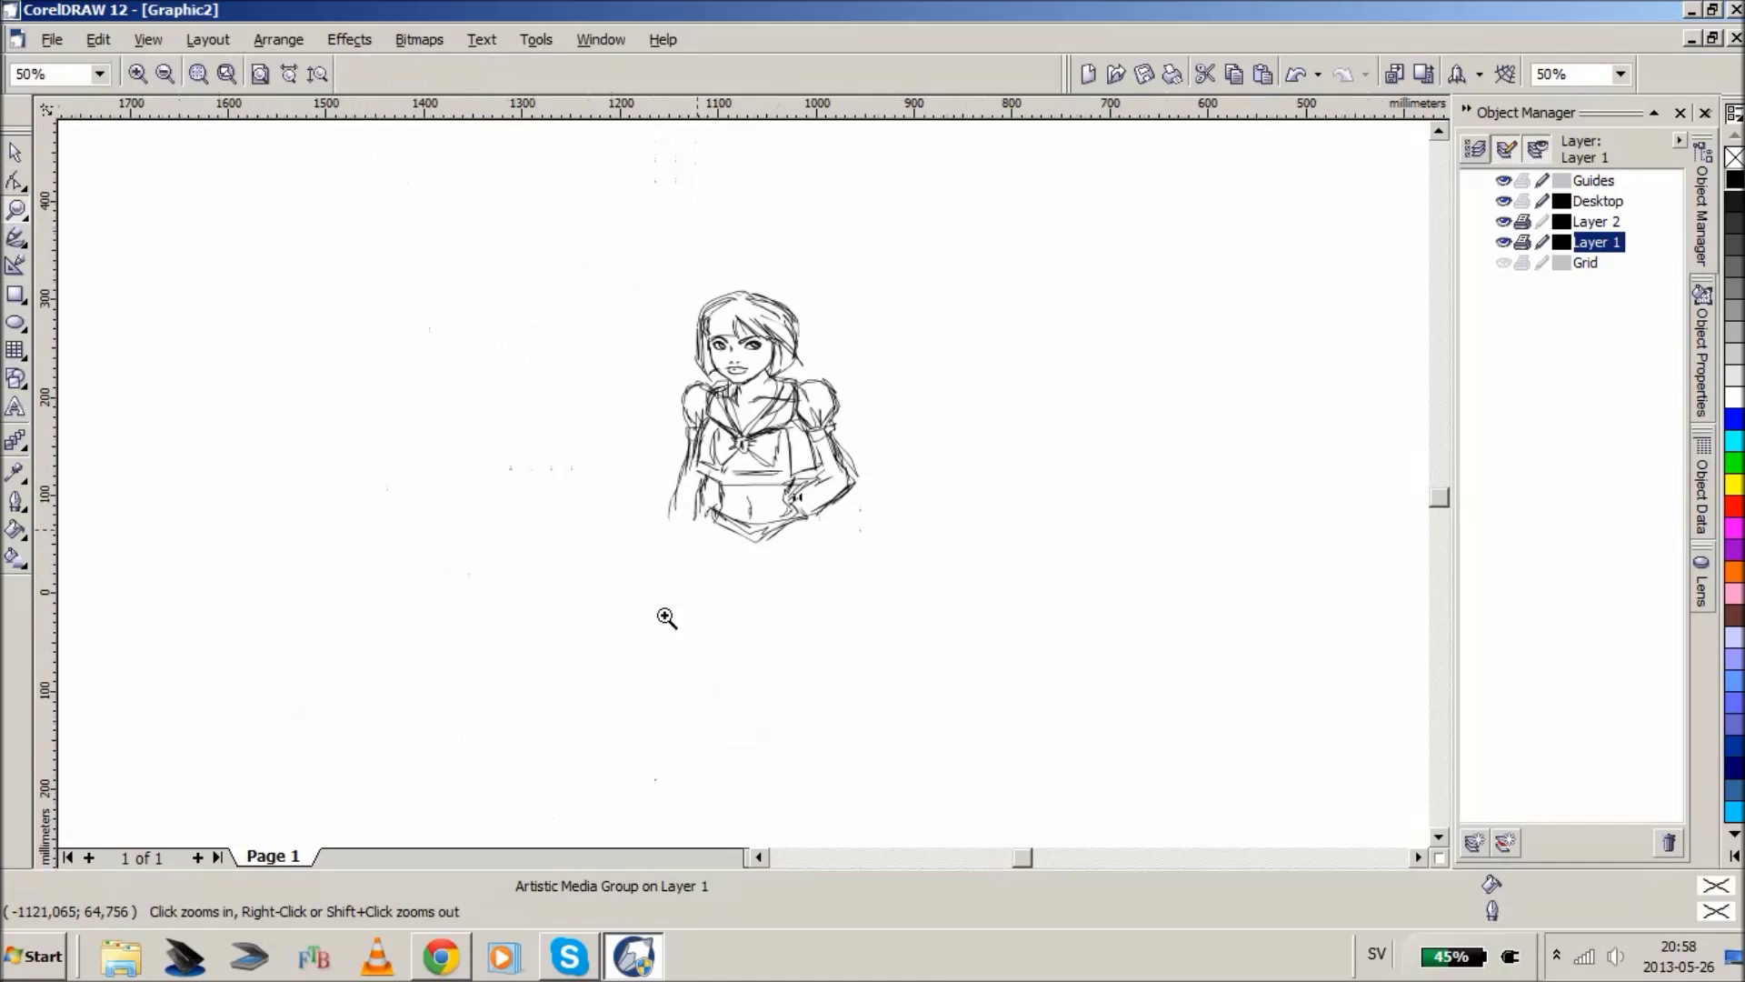
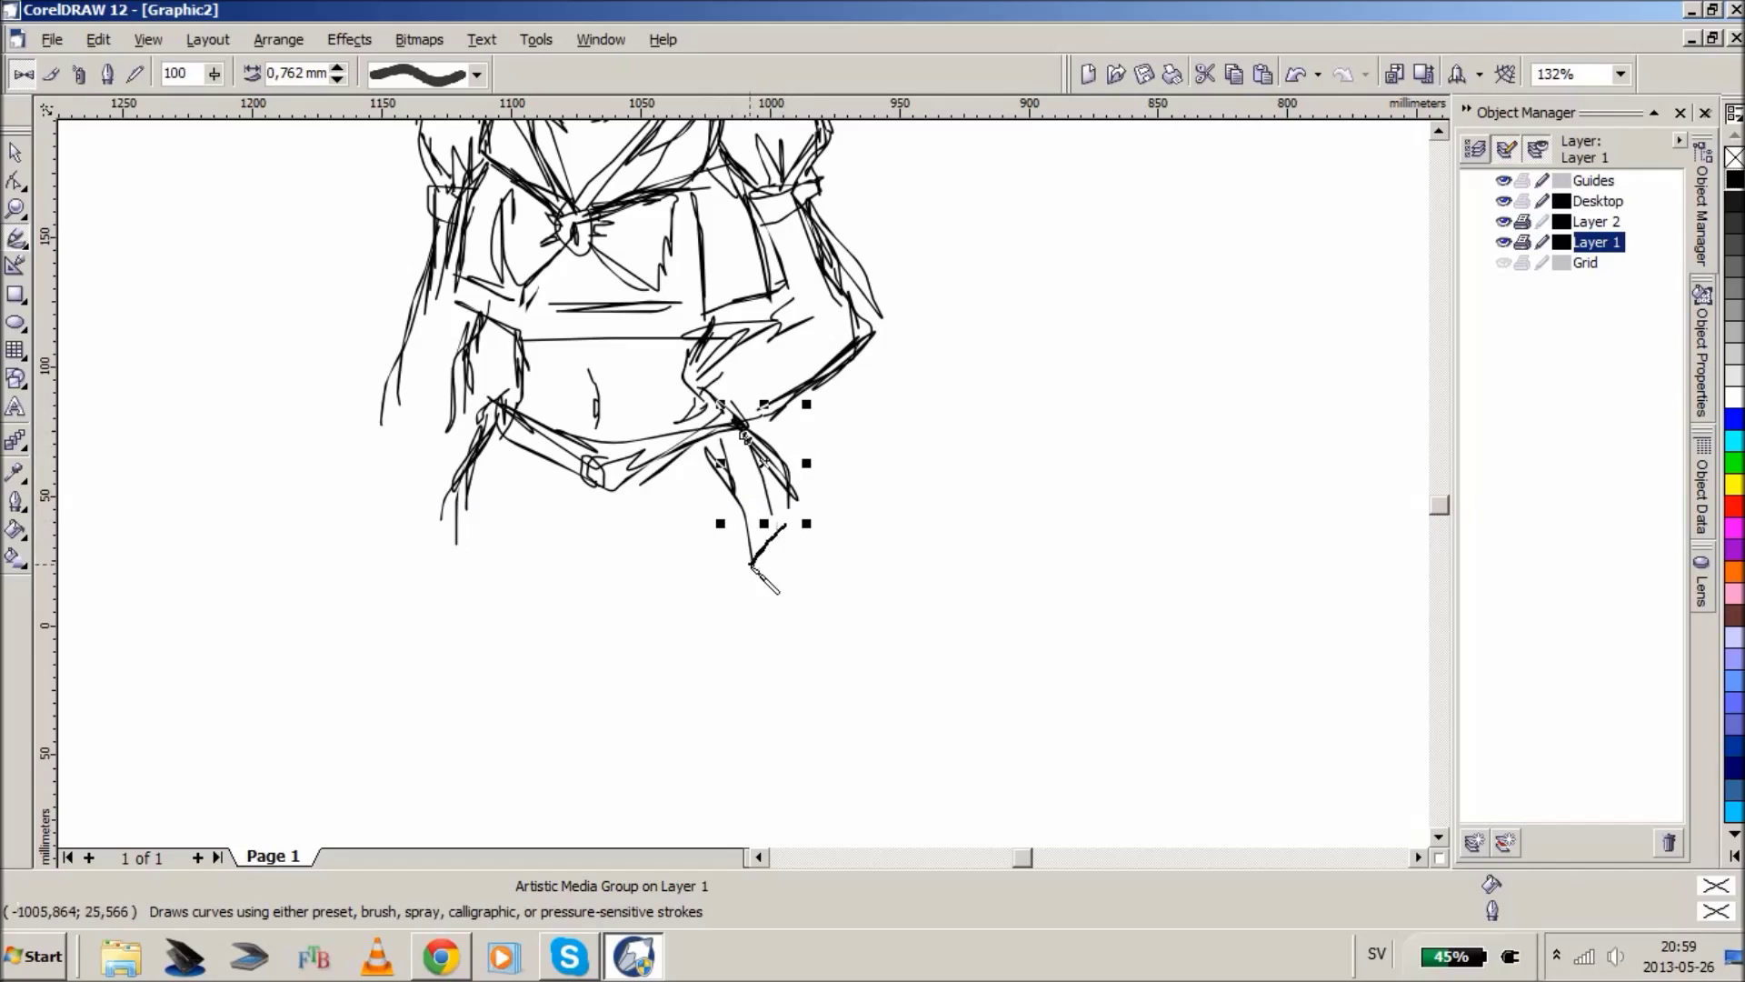
left_click_drag(718, 443, 780, 535)
mouse_move(683, 421)
left_mouse_down()
mouse_move(759, 525)
mouse_move(764, 571)
mouse_move(724, 602)
left_mouse_up()
left_click_drag(677, 466, 722, 591)
mouse_move(660, 467)
left_mouse_down()
mouse_move(685, 566)
mouse_move(626, 494)
mouse_move(653, 562)
mouse_move(645, 489)
mouse_move(681, 634)
left_mouse_up()
mouse_move(610, 505)
left_mouse_down()
mouse_move(590, 535)
mouse_move(585, 649)
mouse_move(648, 647)
mouse_move(533, 499)
mouse_move(537, 477)
mouse_move(532, 567)
mouse_move(489, 553)
mouse_move(493, 505)
mouse_move(473, 568)
mouse_move(512, 601)
left_mouse_up()
mouse_move(472, 434)
left_mouse_down()
mouse_move(436, 542)
mouse_move(494, 561)
left_mouse_up()
left_click(23, 243)
left_click(89, 248)
left_click_drag(835, 584, 876, 542)
left_click_drag(961, 421, 1098, 573)
left_click(1043, 653)
left_click_drag(977, 602, 920, 600)
mouse_move(848, 623)
left_mouse_down()
mouse_move(771, 641)
mouse_move(830, 596)
left_mouse_up()
left_click(751, 638)
left_click_drag(836, 585, 961, 518)
key("Delete")
- Draw a closed, black-filled eye outline with Bezier curves in the empty space beside the skirt, and delete it
left_click_drag(1160, 504, 1267, 507)
left_click(1310, 457)
left_click_drag(1233, 588, 1198, 625)
left_click_drag(1088, 678, 1122, 646)
left_click(962, 664)
left_click(1164, 573)
left_click(1165, 529)
left_click(1001, 541)
left_click(930, 609)
left_click(920, 631)
left_click(918, 576)
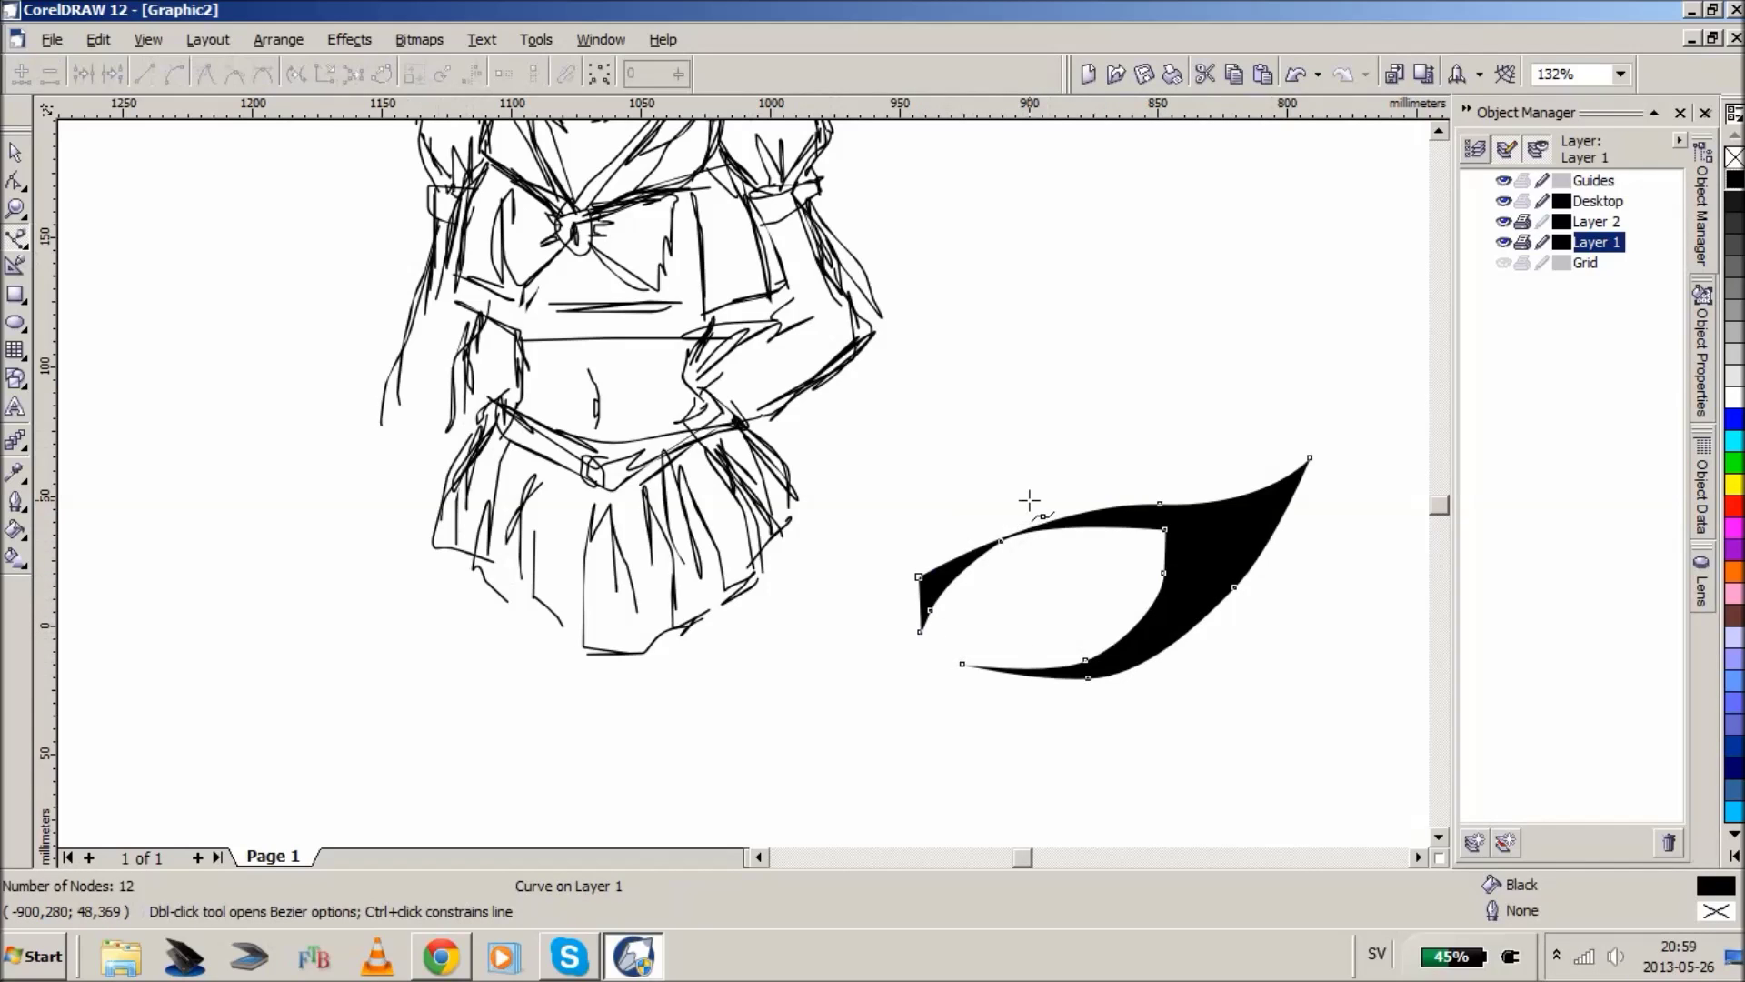
key("Delete")
- Select all strokes of the figure sketch on Layer 1 and recolour their outlines green
left_click(15, 209)
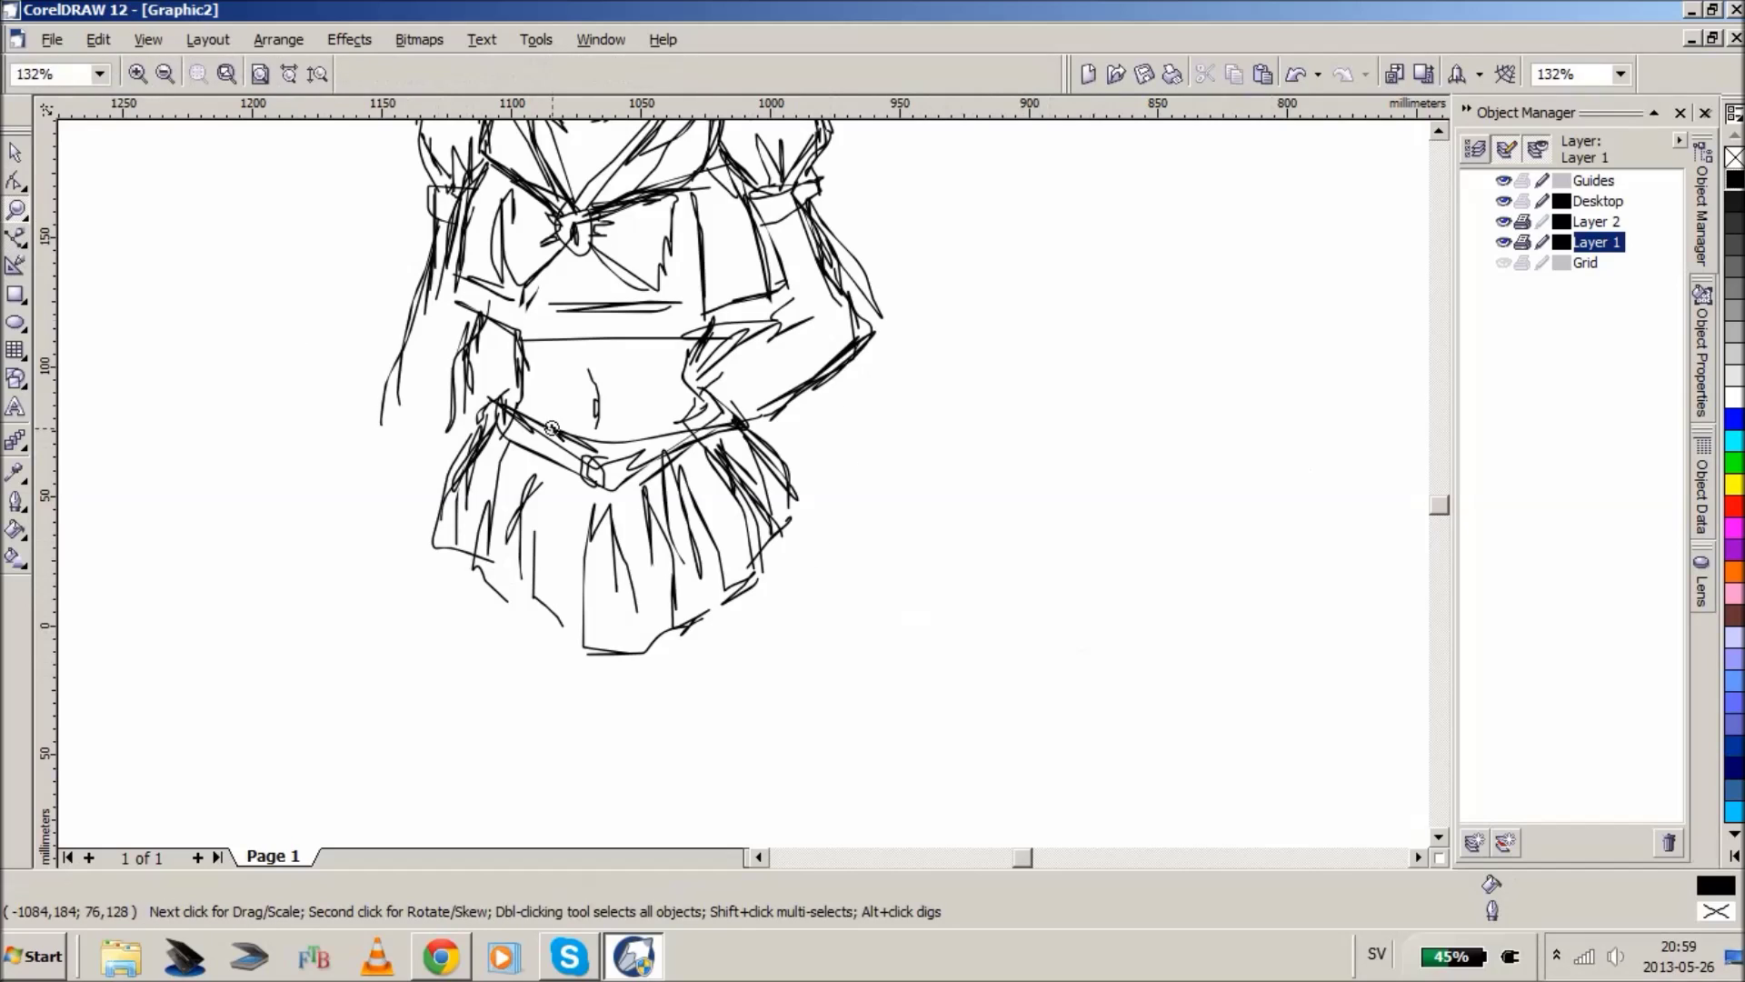
right_click(551, 427)
left_click_drag(603, 260, 985, 643)
key("space")
left_click_drag(346, 162, 1033, 799)
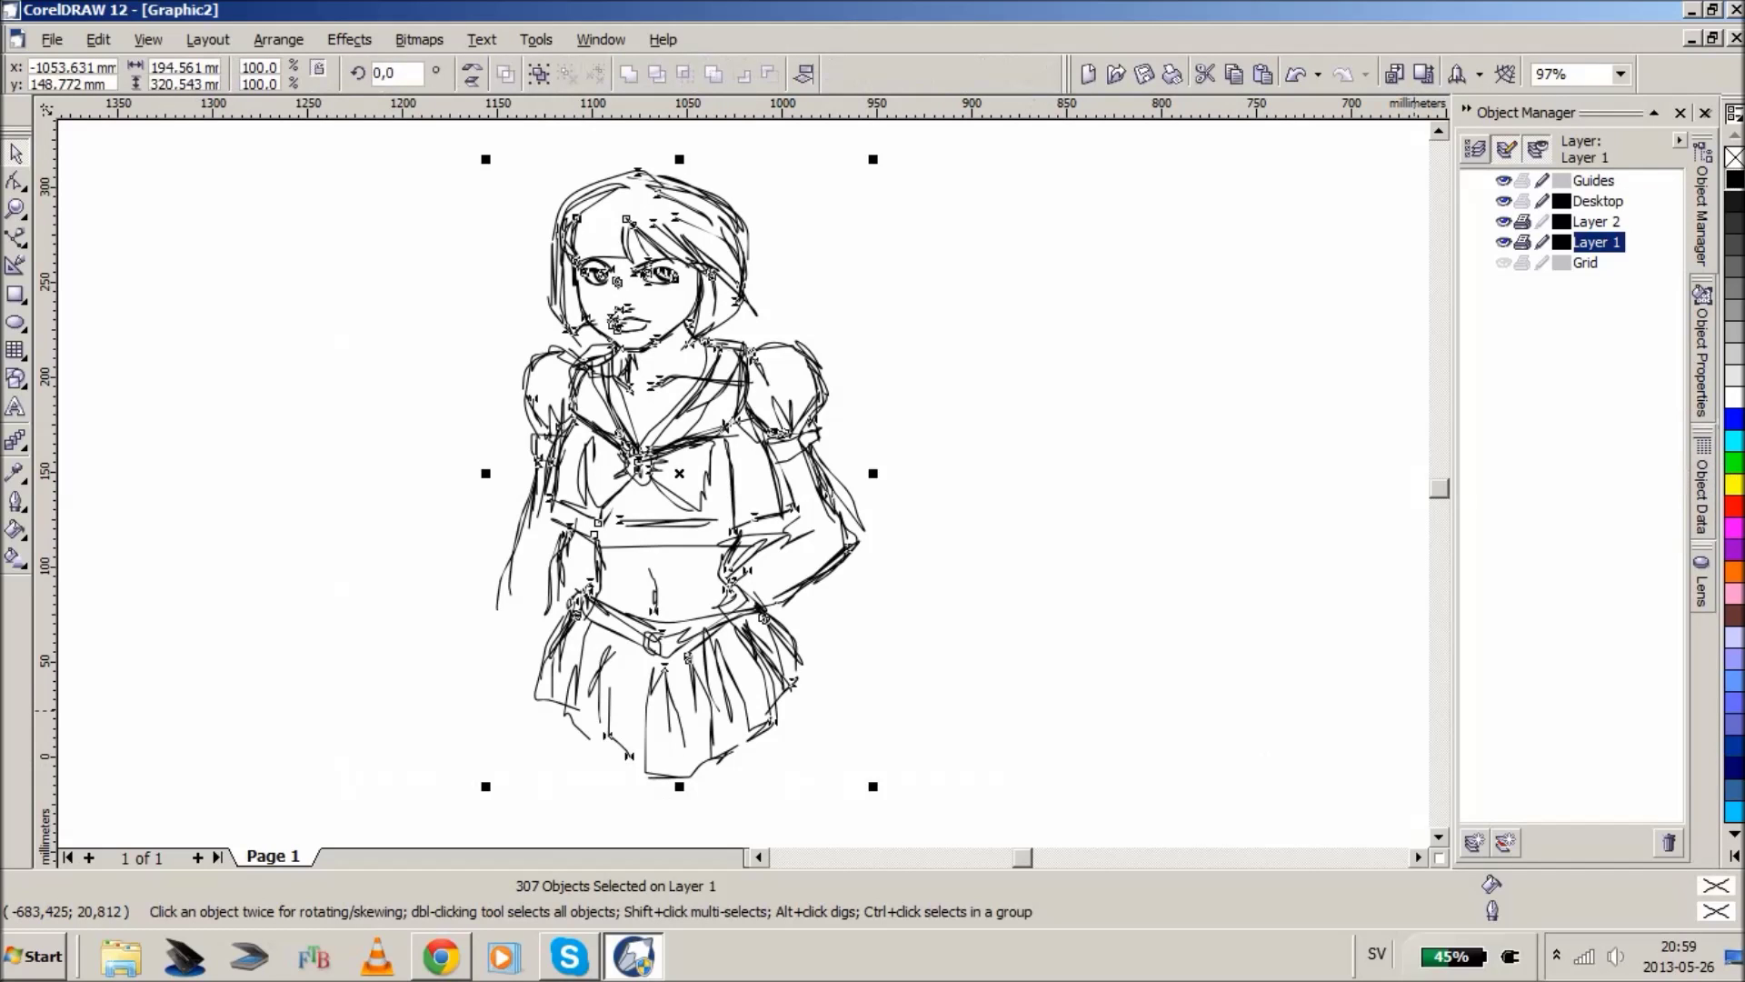
right_click(1735, 464)
key("Escape")
- Lock Layer 1 with the sketch, and make Layer 2 the active, editable layer
left_click(1543, 242)
left_click(1597, 221)
left_click(1543, 221)
- Draw a closed, black-filled Bezier shape over the sketched upper lid line of the face's right-hand eye
left_click(16, 208)
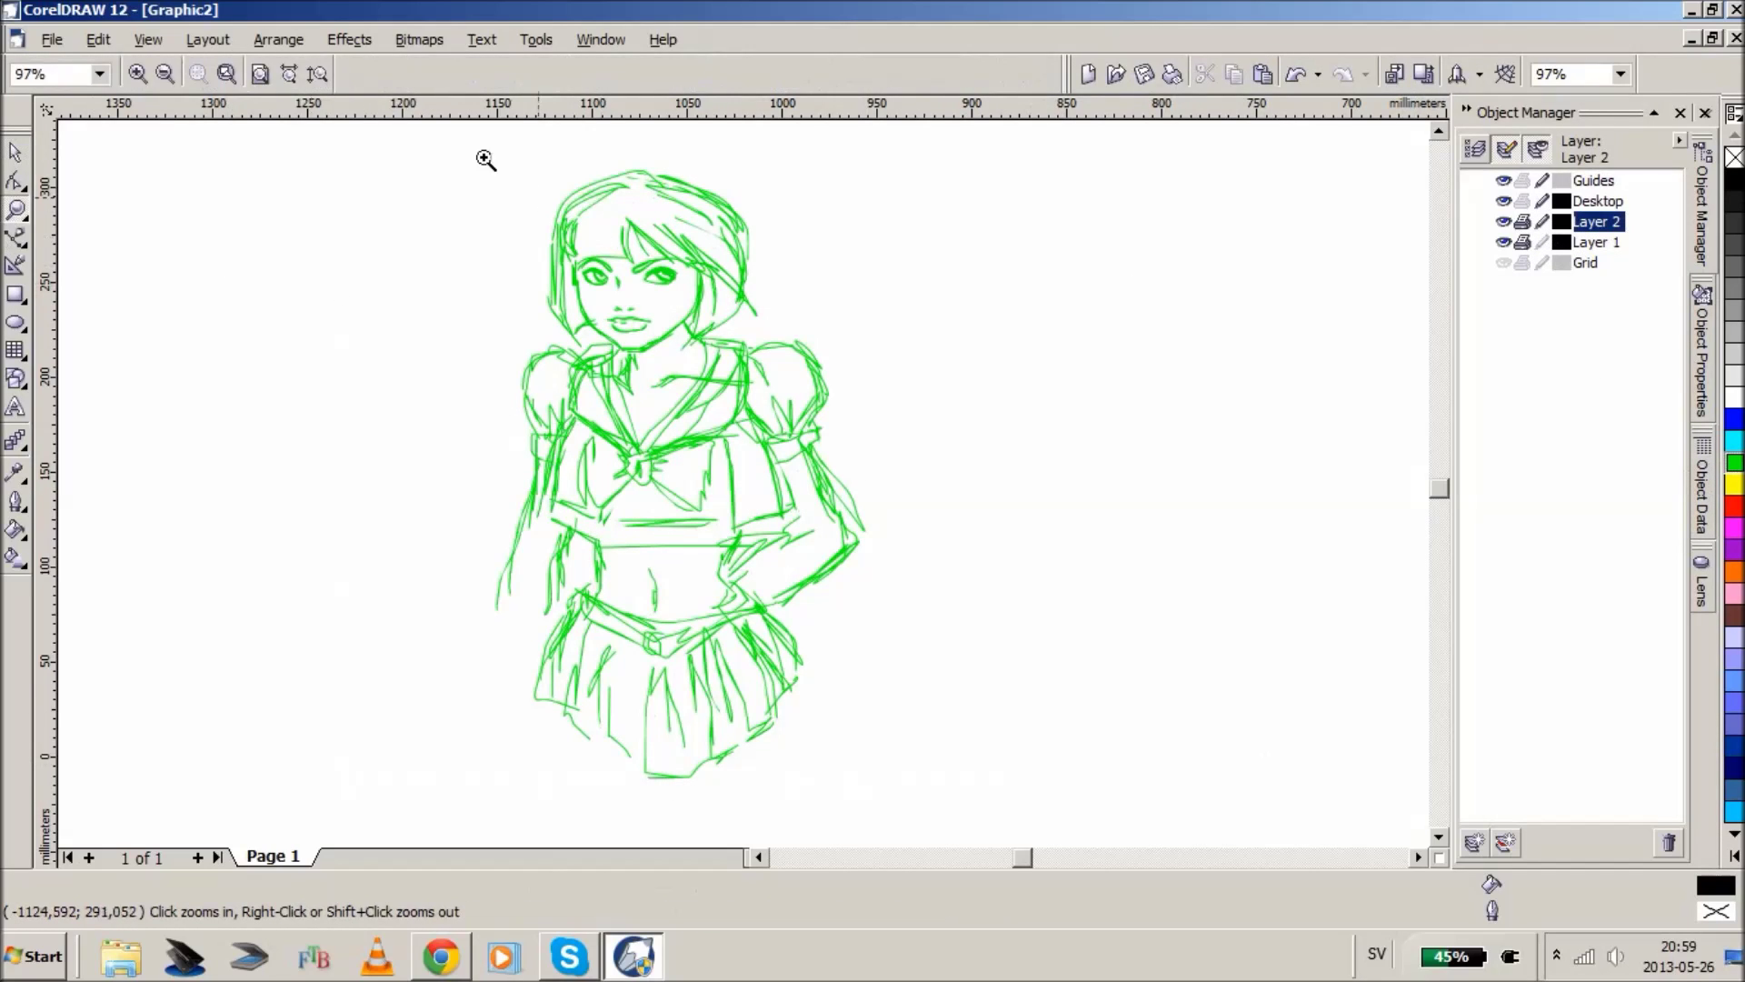
left_click_drag(532, 194, 827, 470)
left_click(773, 427)
left_click_drag(372, 237, 916, 538)
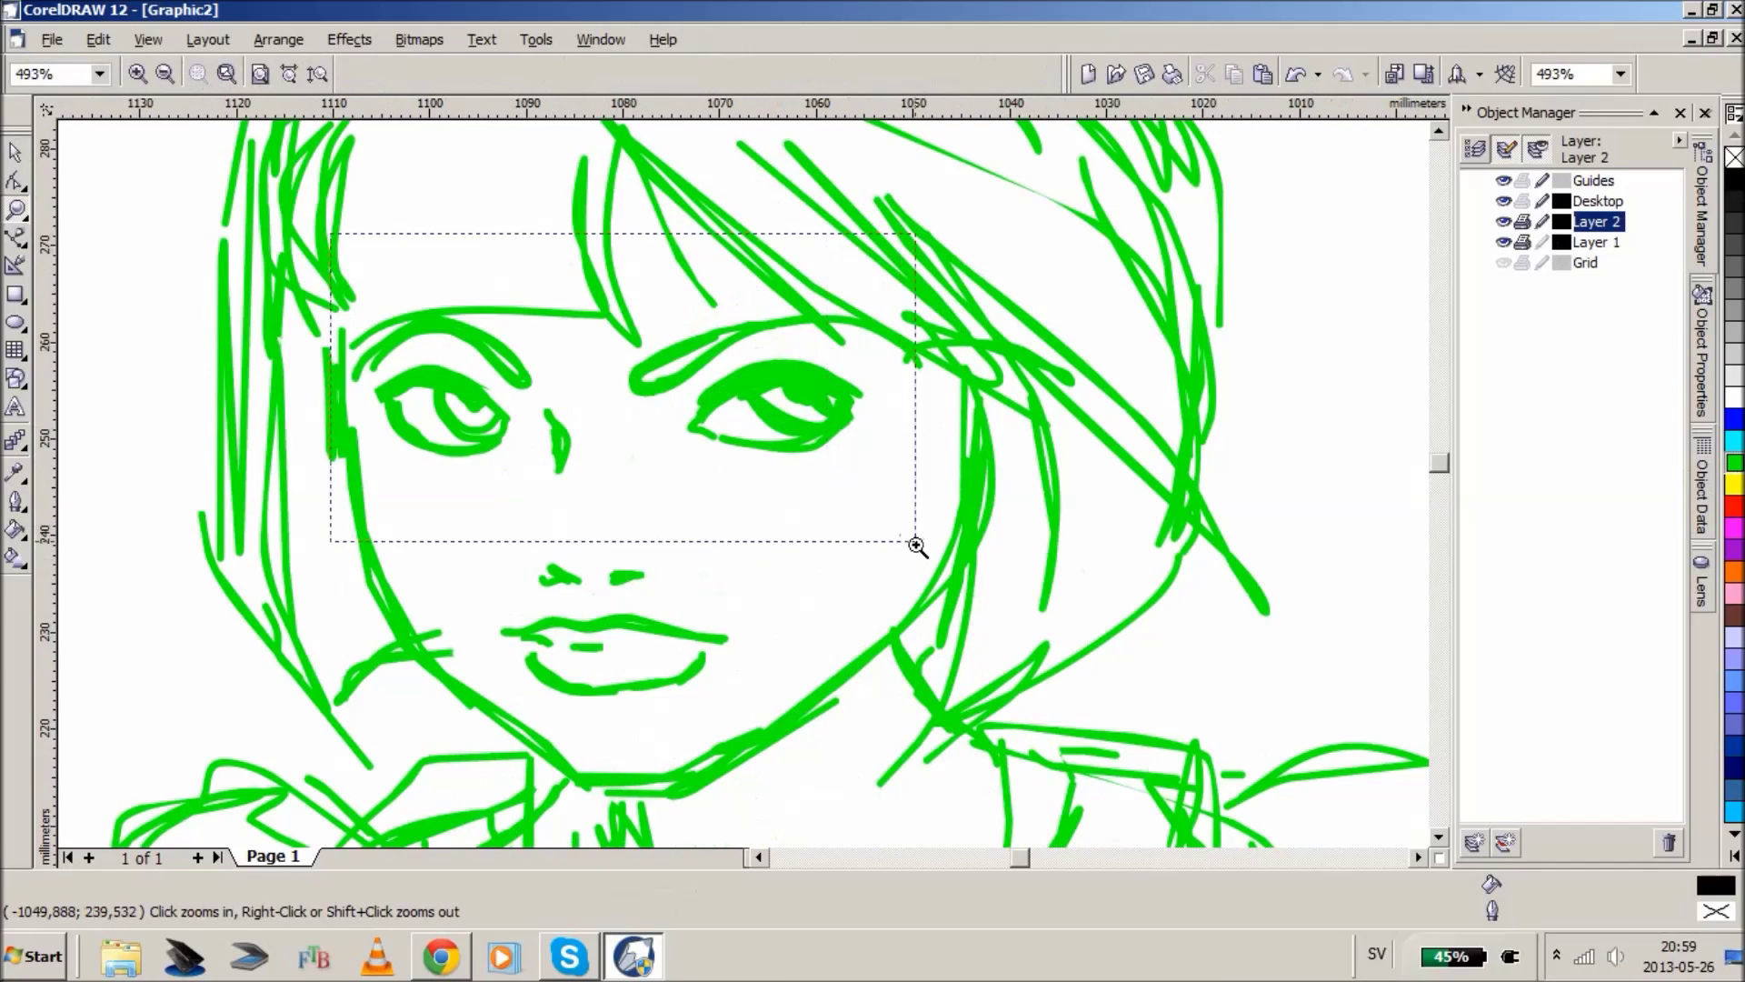
right_click(706, 360)
left_click_drag(269, 203, 1118, 706)
left_click(15, 238)
left_click(88, 244)
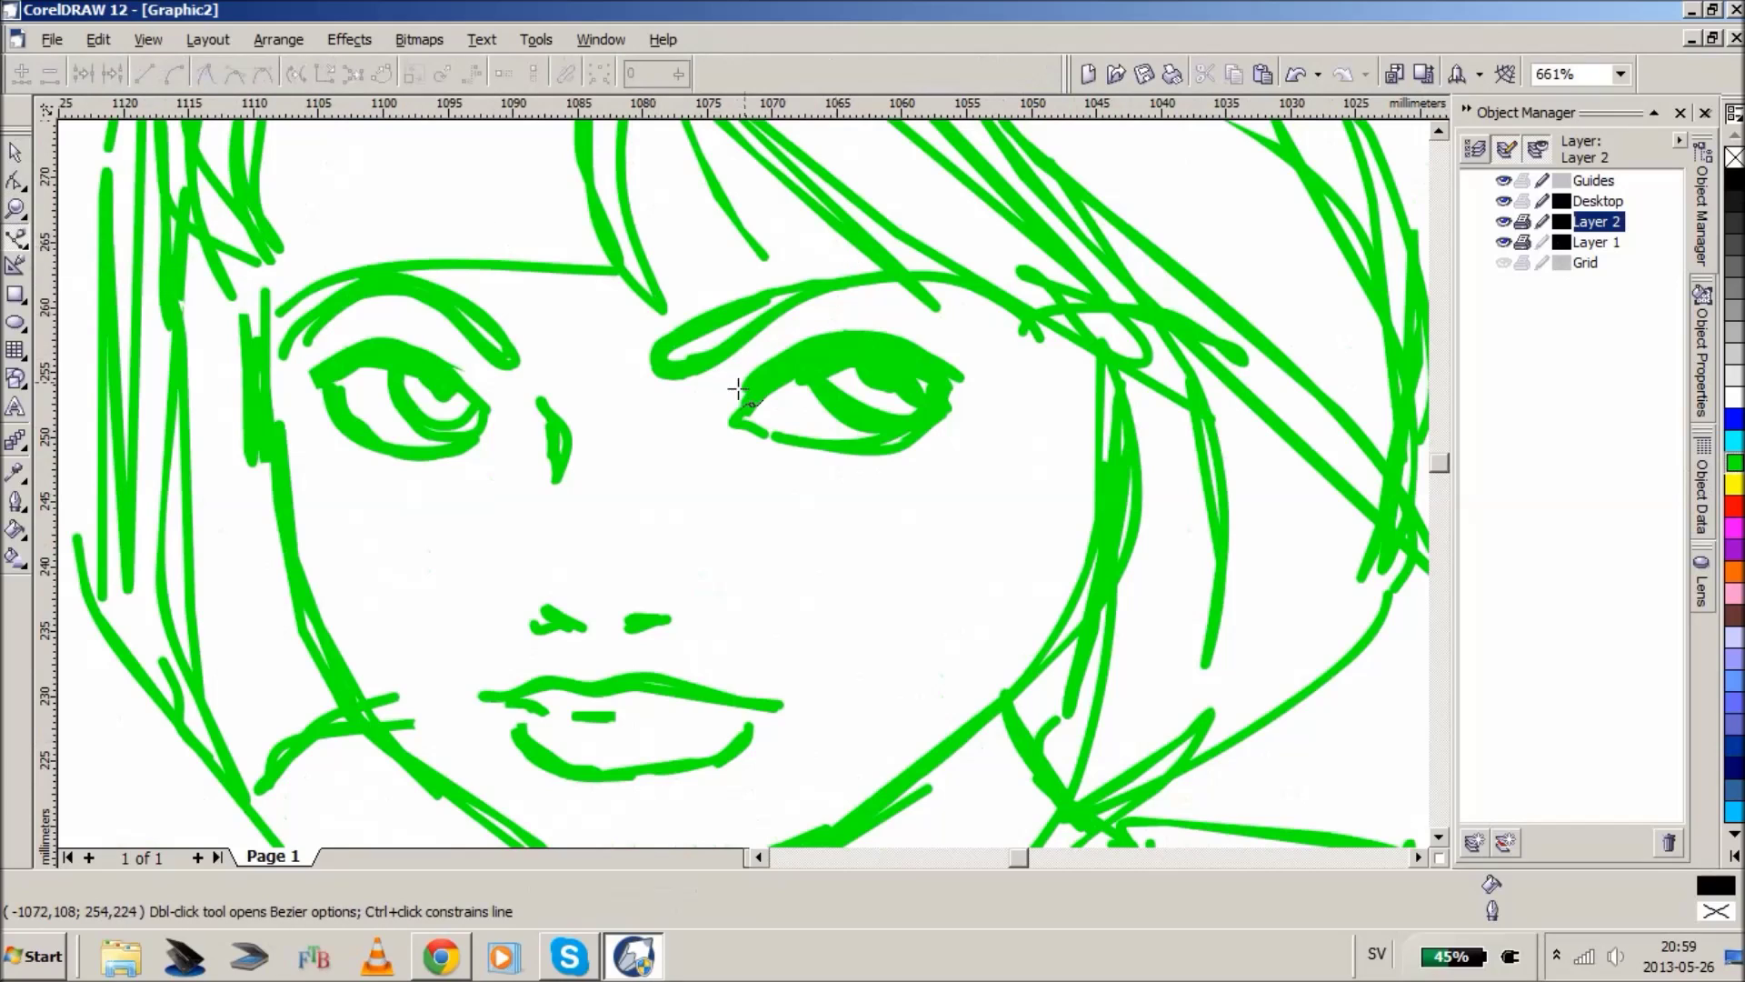
left_click(798, 354)
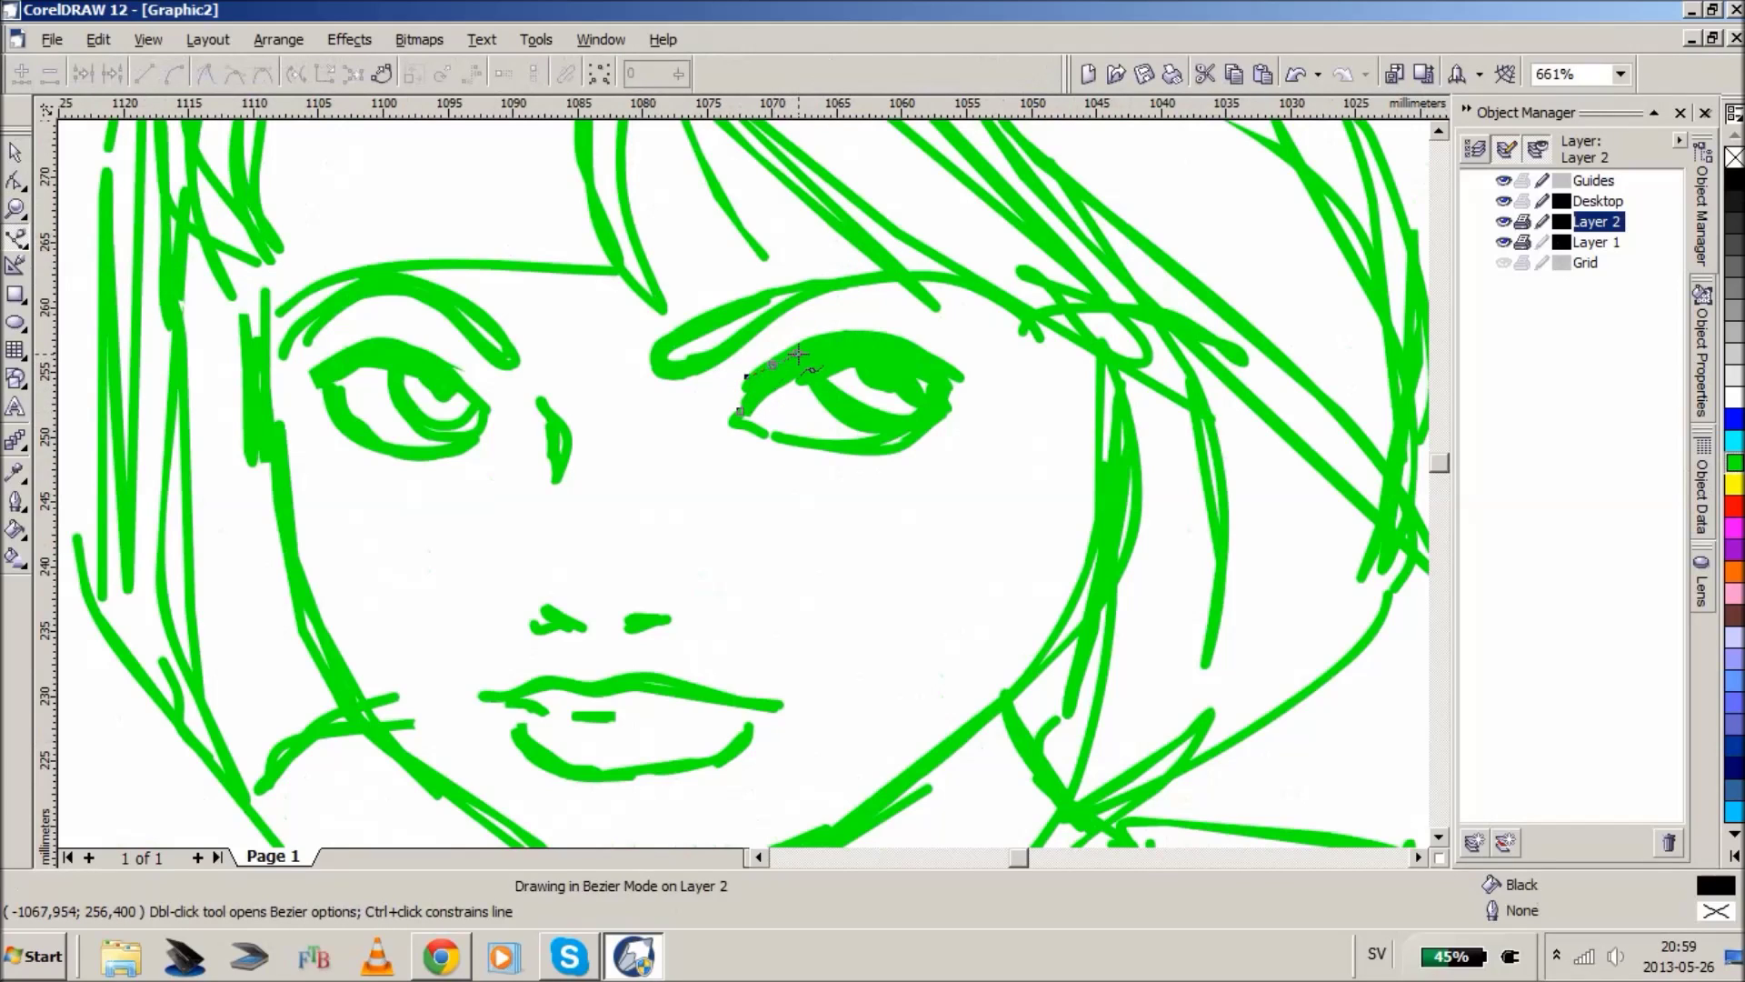
left_click(772, 364)
left_click_drag(882, 327, 948, 345)
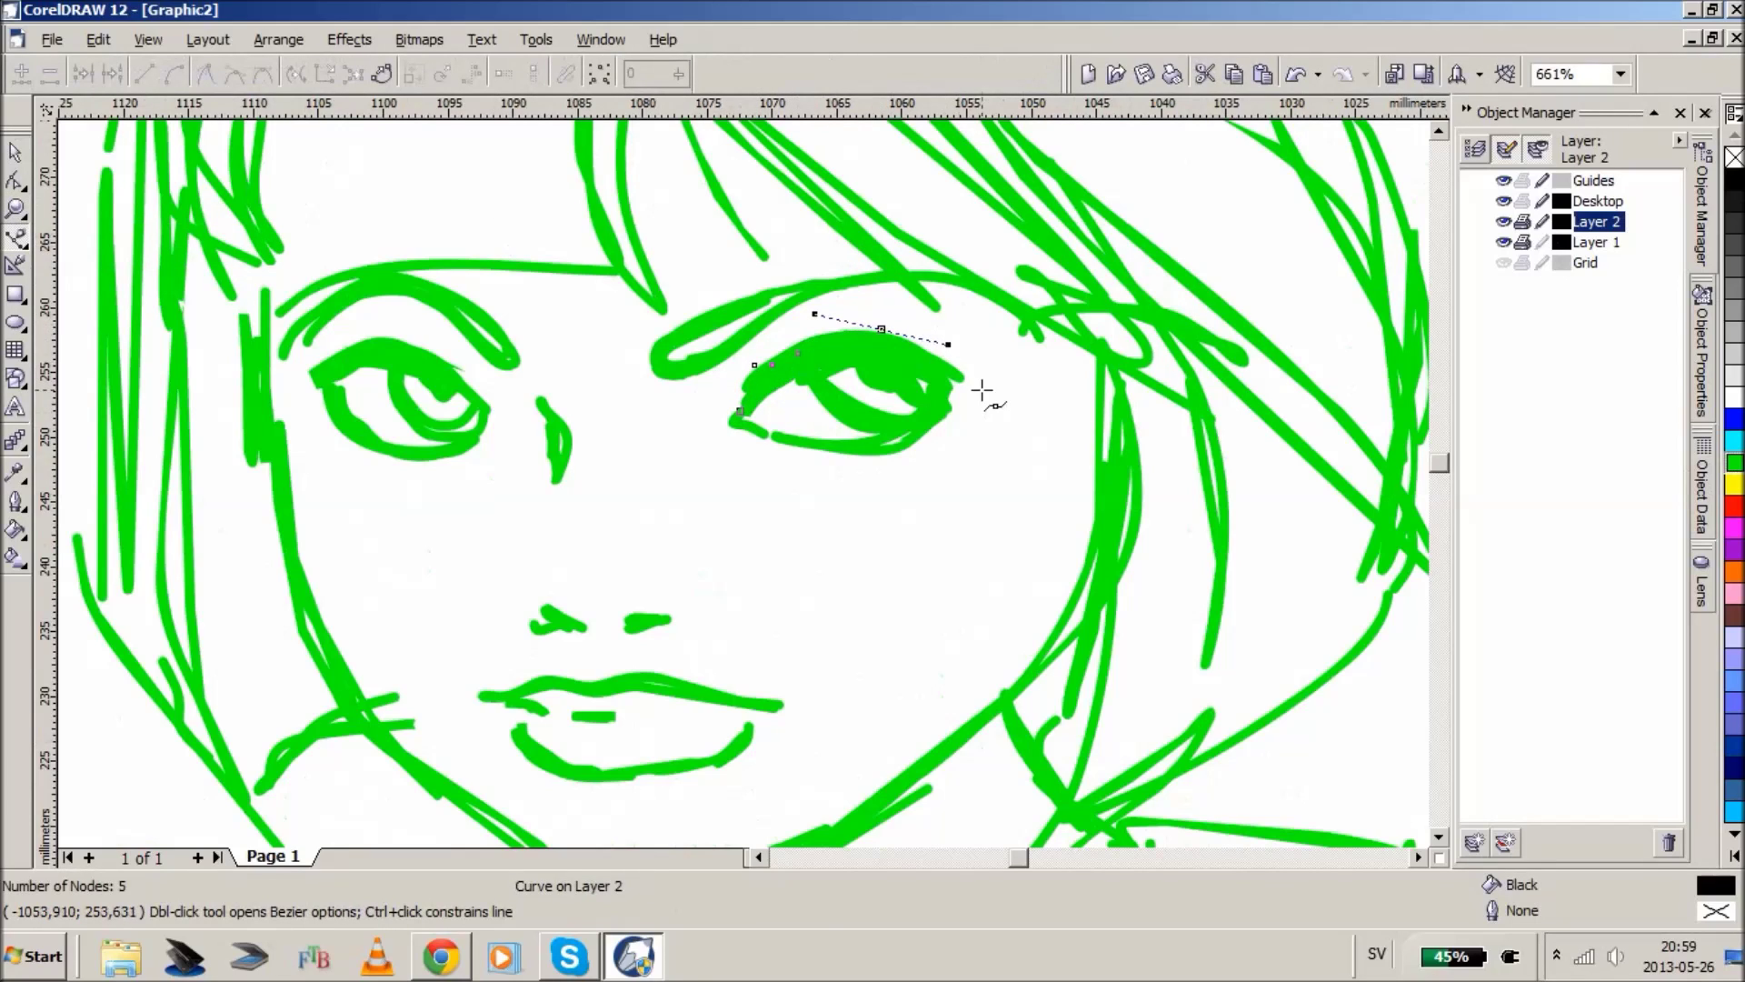
left_click(975, 383)
left_click(740, 410)
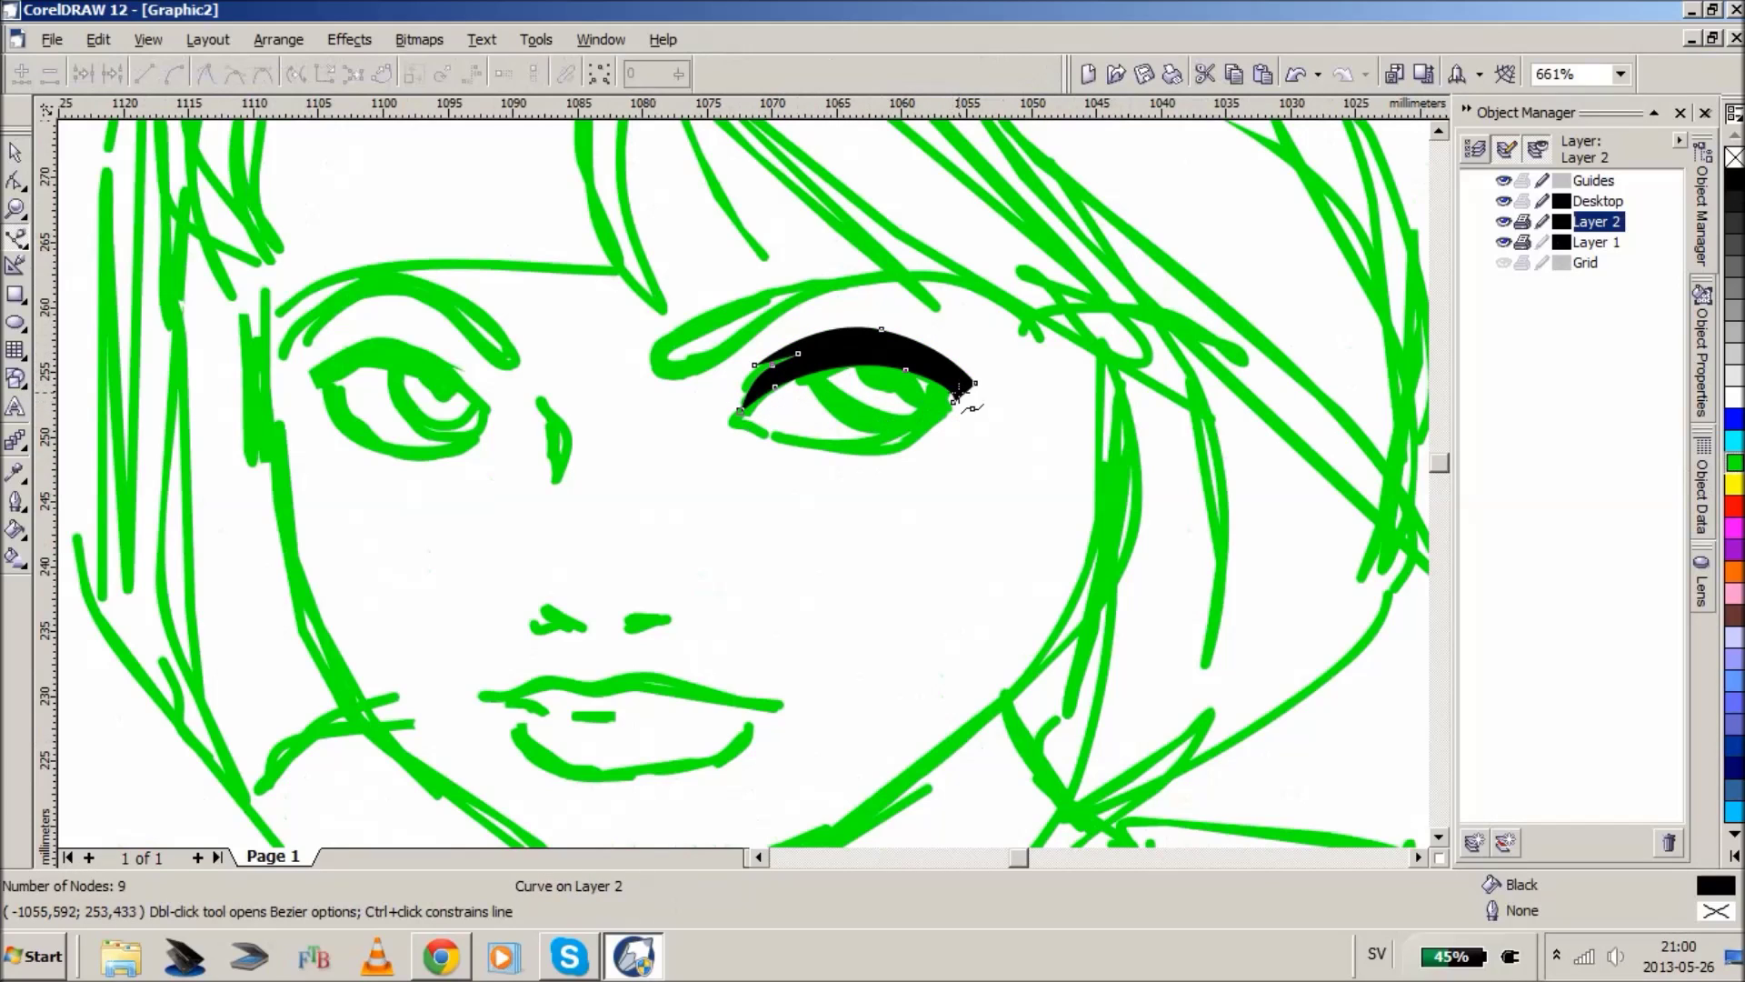
- Ink the lower lid and inner corner of the right-hand eye with closed black Bezier shapes
left_click(959, 392)
left_click_drag(904, 450, 877, 462)
left_click_drag(782, 438, 927, 423)
left_click(739, 401)
left_click(758, 395)
left_click(742, 414)
left_click(904, 450)
left_click_drag(774, 428, 809, 444)
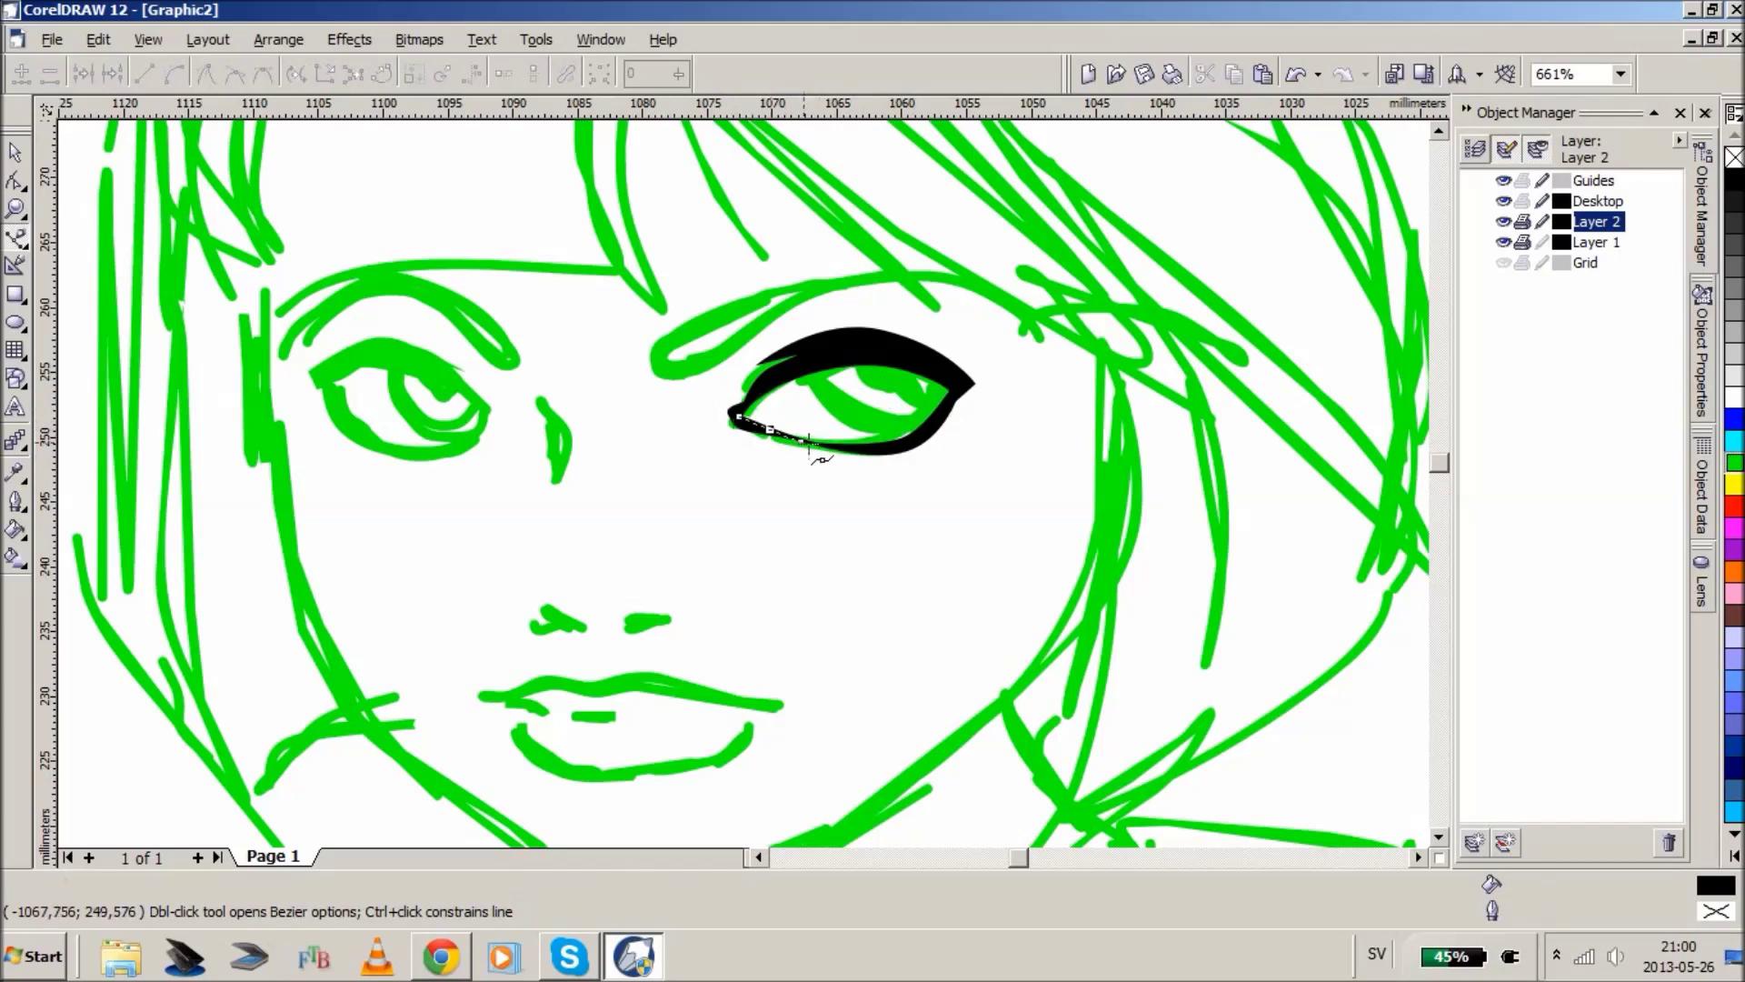
left_click(866, 455)
left_click(850, 452)
left_click(787, 443)
left_click(770, 429)
- Add a black Bezier pupil to the right-hand eye, and outline its iris with a 0.762 mm Artistic Media stroke
left_click(869, 362)
mouse_move(876, 390)
left_mouse_down()
mouse_move(913, 377)
mouse_move(886, 353)
left_mouse_up()
left_click(17, 239)
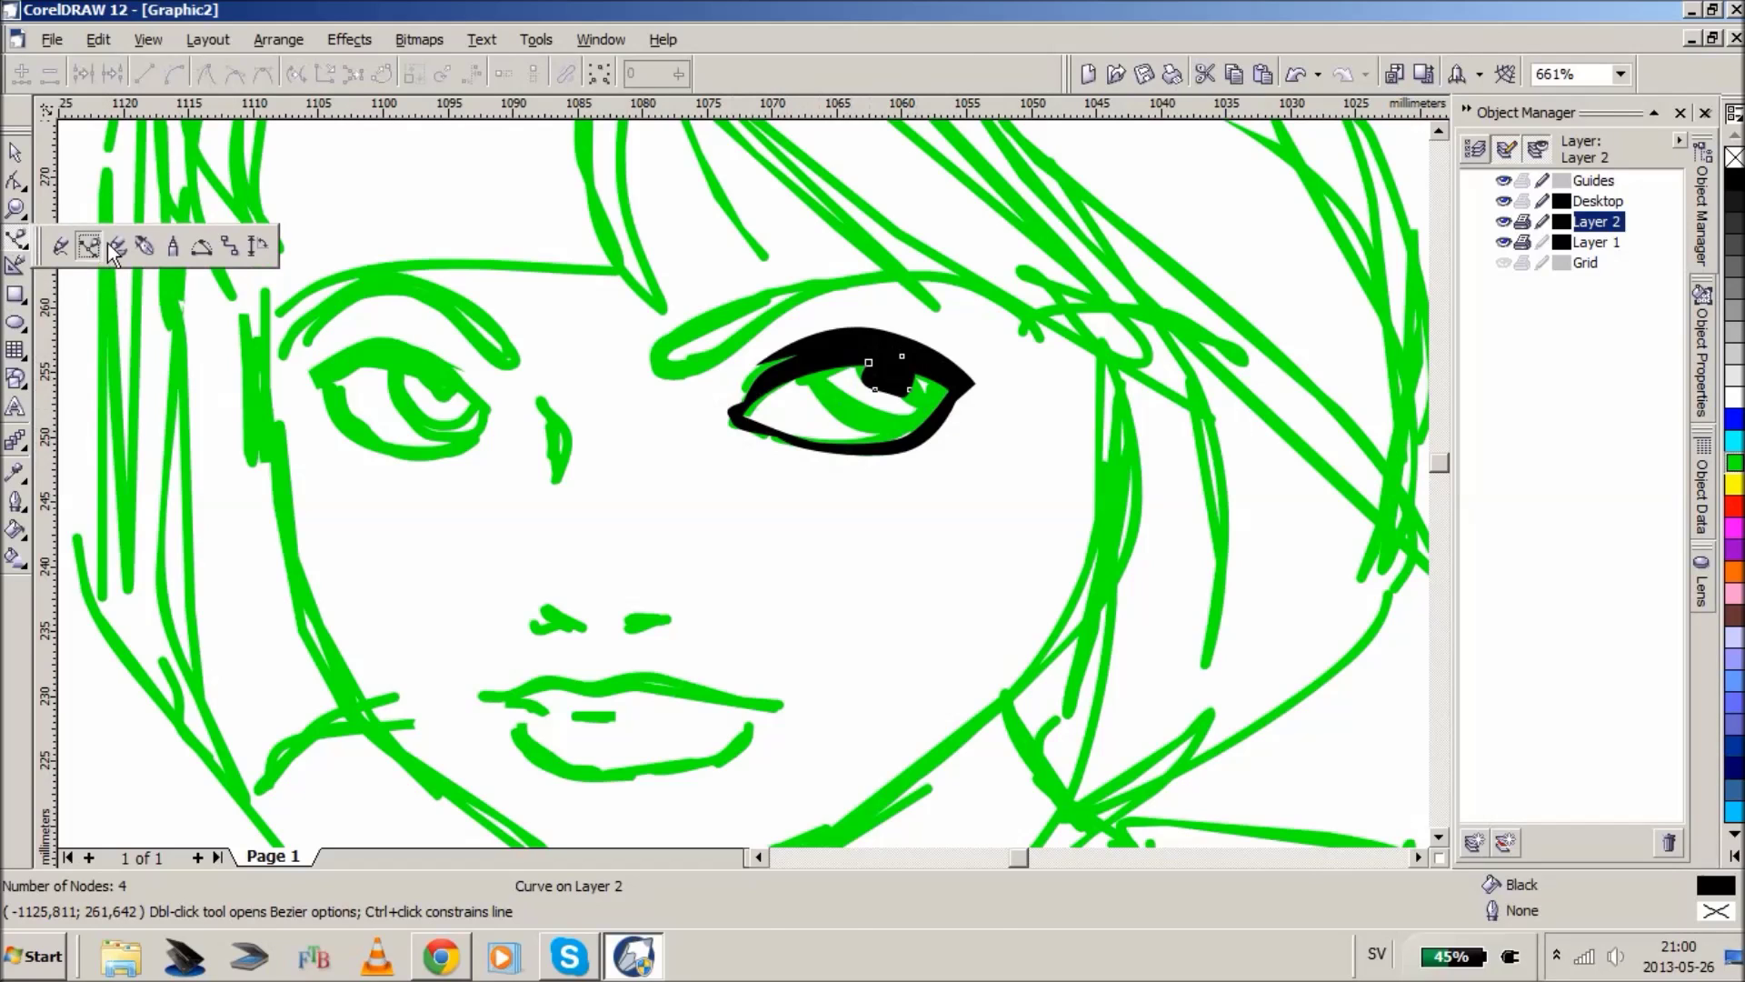
left_click(100, 238)
mouse_move(908, 401)
left_mouse_down()
mouse_move(952, 393)
mouse_move(936, 426)
mouse_move(864, 435)
mouse_move(821, 375)
mouse_move(850, 429)
mouse_move(950, 441)
left_mouse_up()
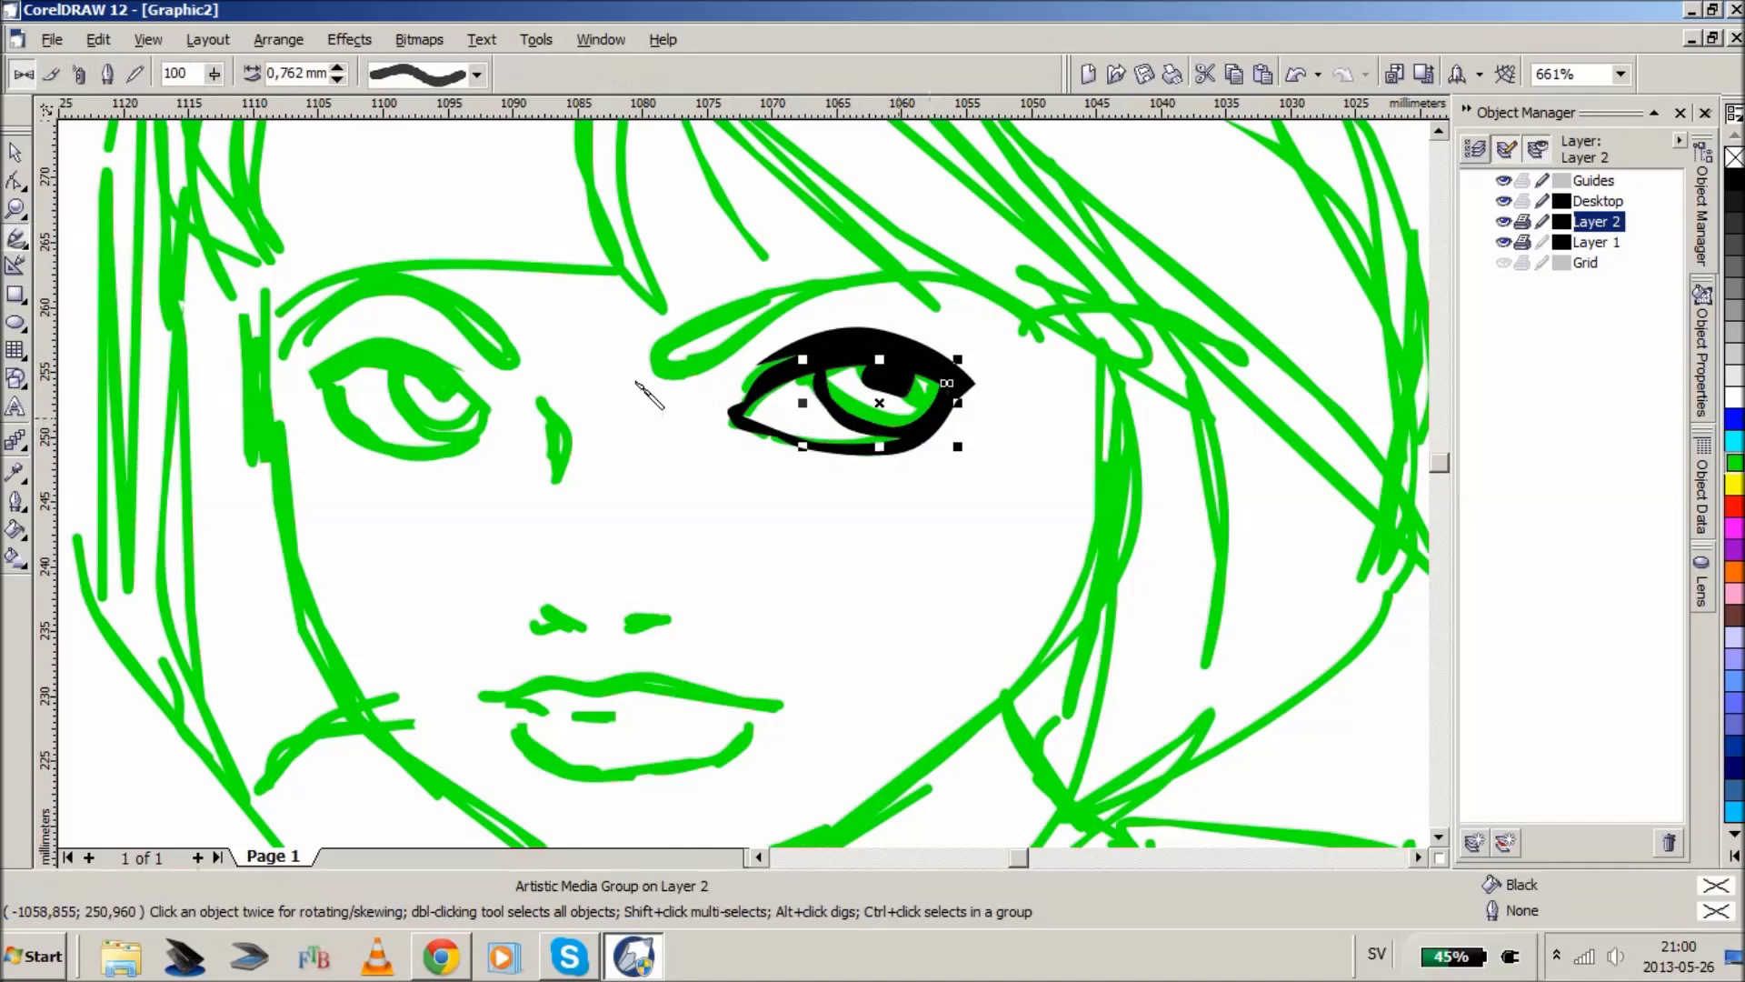
- Draw a closed, black-filled Bezier shape over the upper lid line of the left-hand eye
left_click(16, 238)
left_click(75, 238)
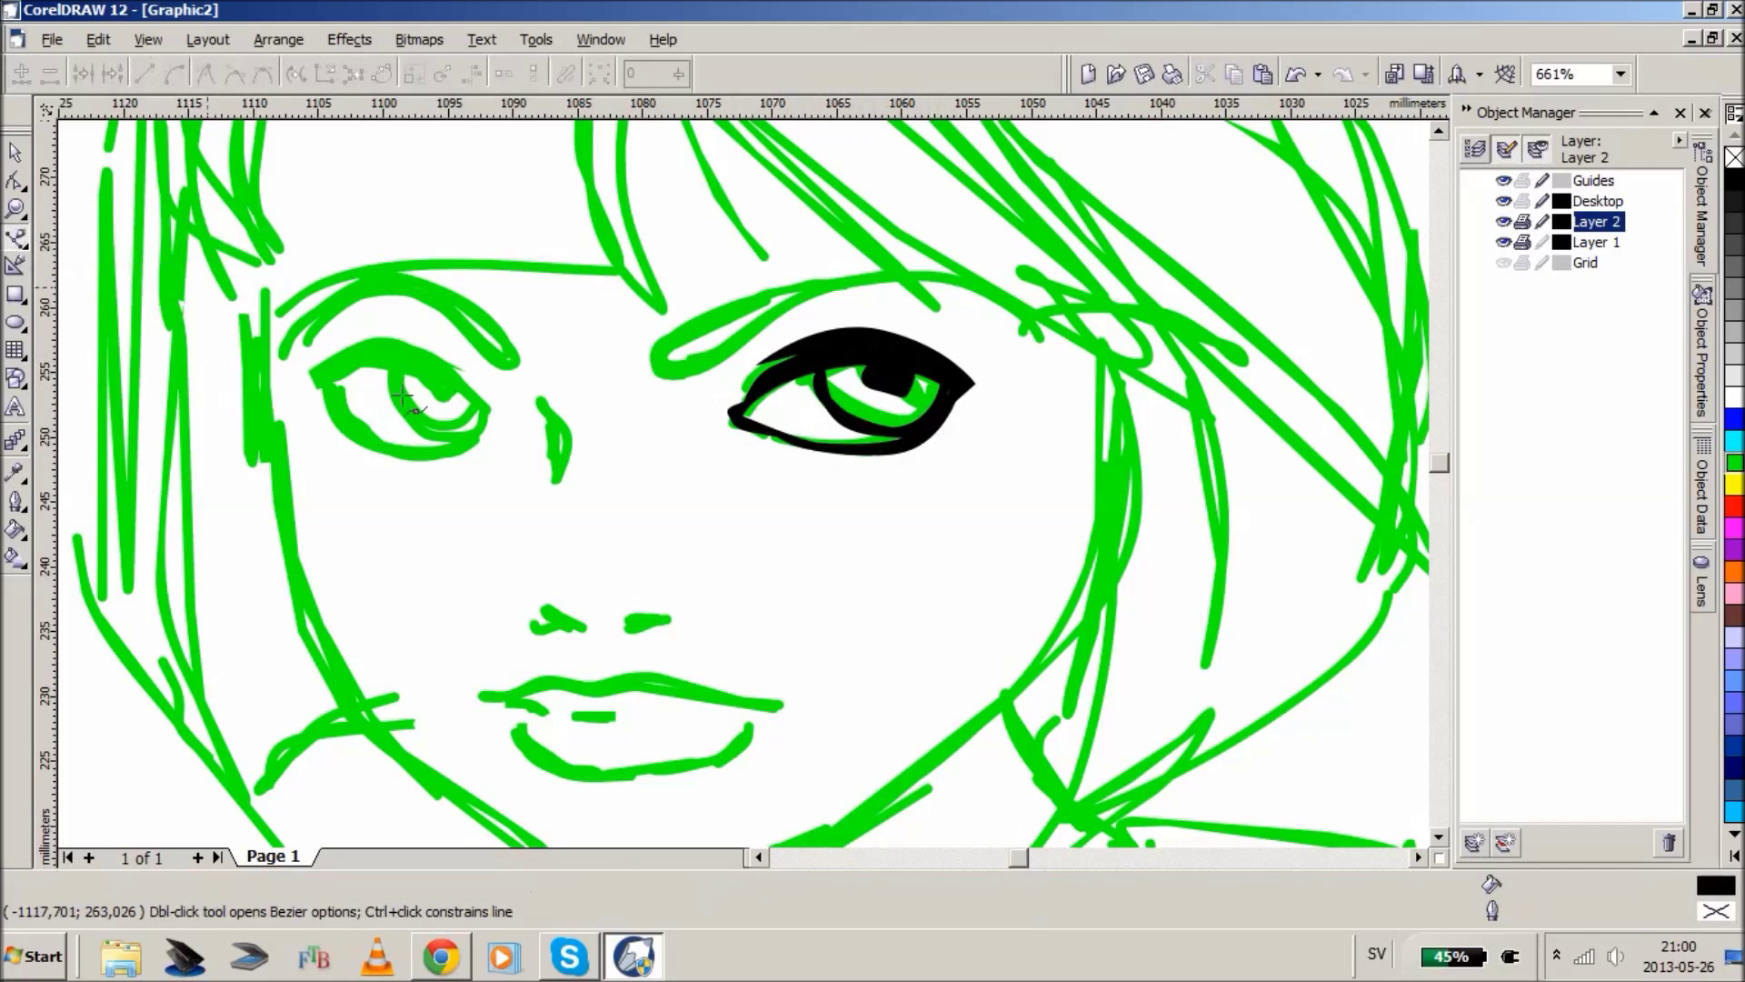
mouse_move(400, 366)
left_mouse_down()
mouse_move(344, 368)
mouse_move(407, 334)
left_mouse_up()
left_click(302, 364)
left_click(464, 362)
left_click(473, 370)
left_click(450, 365)
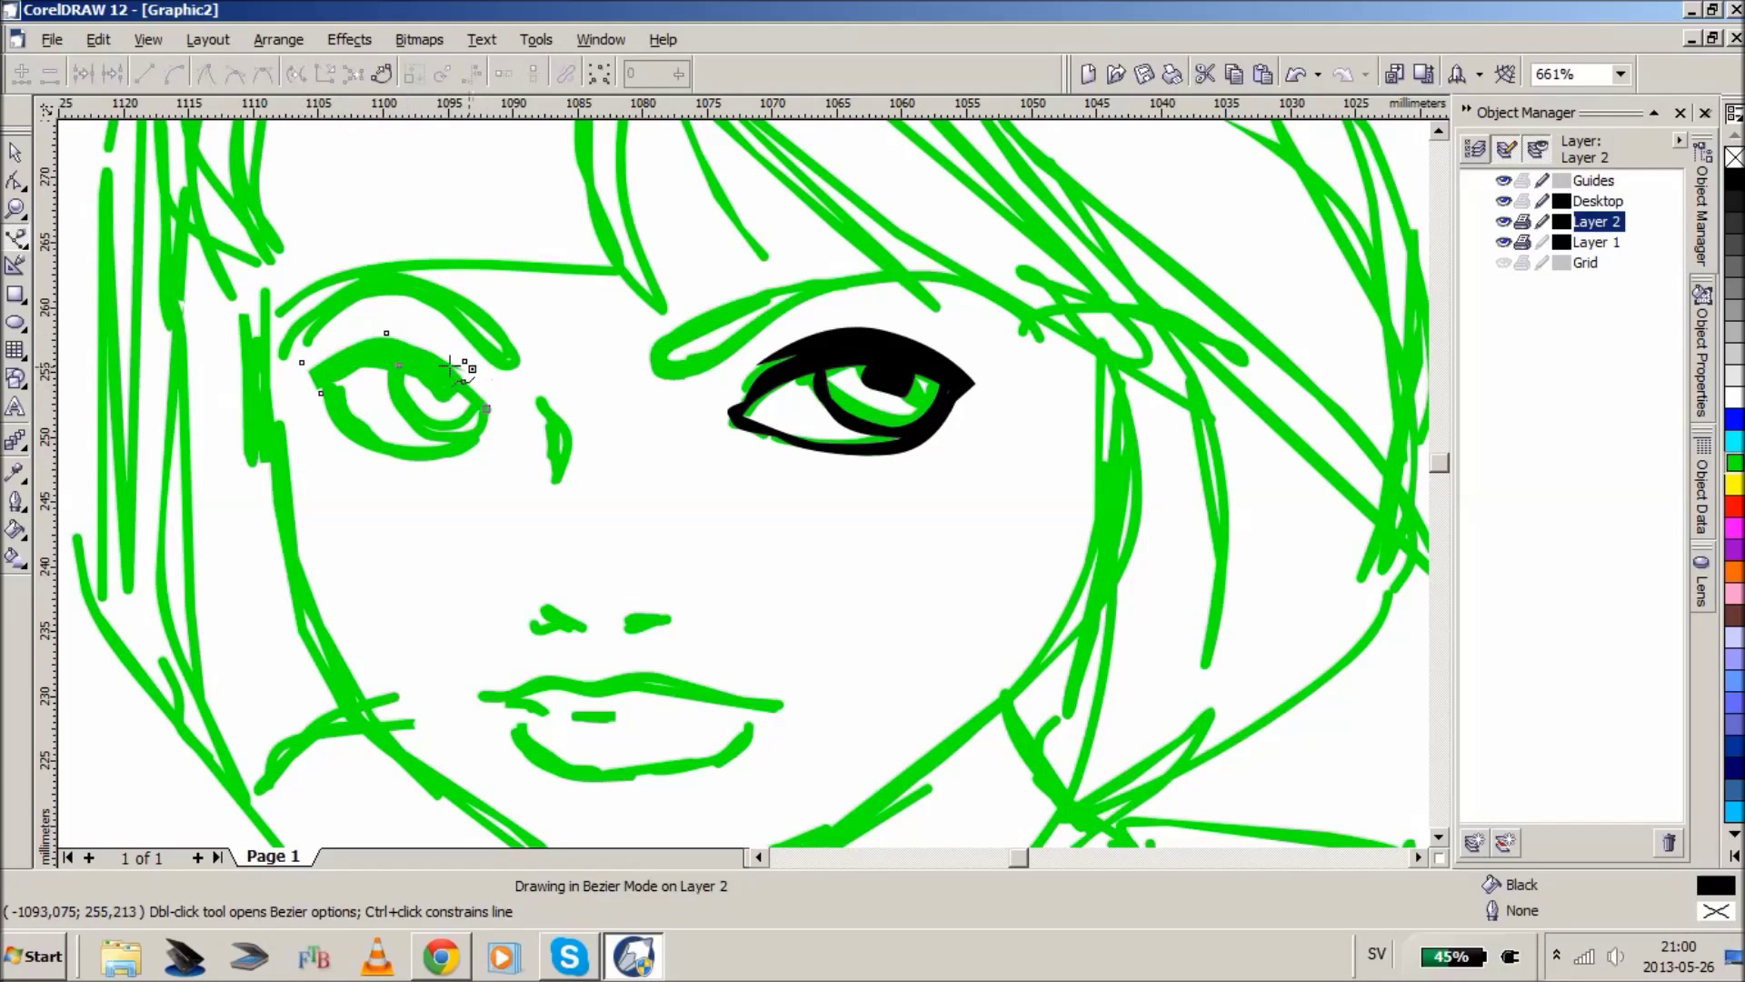
left_click(472, 388)
left_click(487, 409)
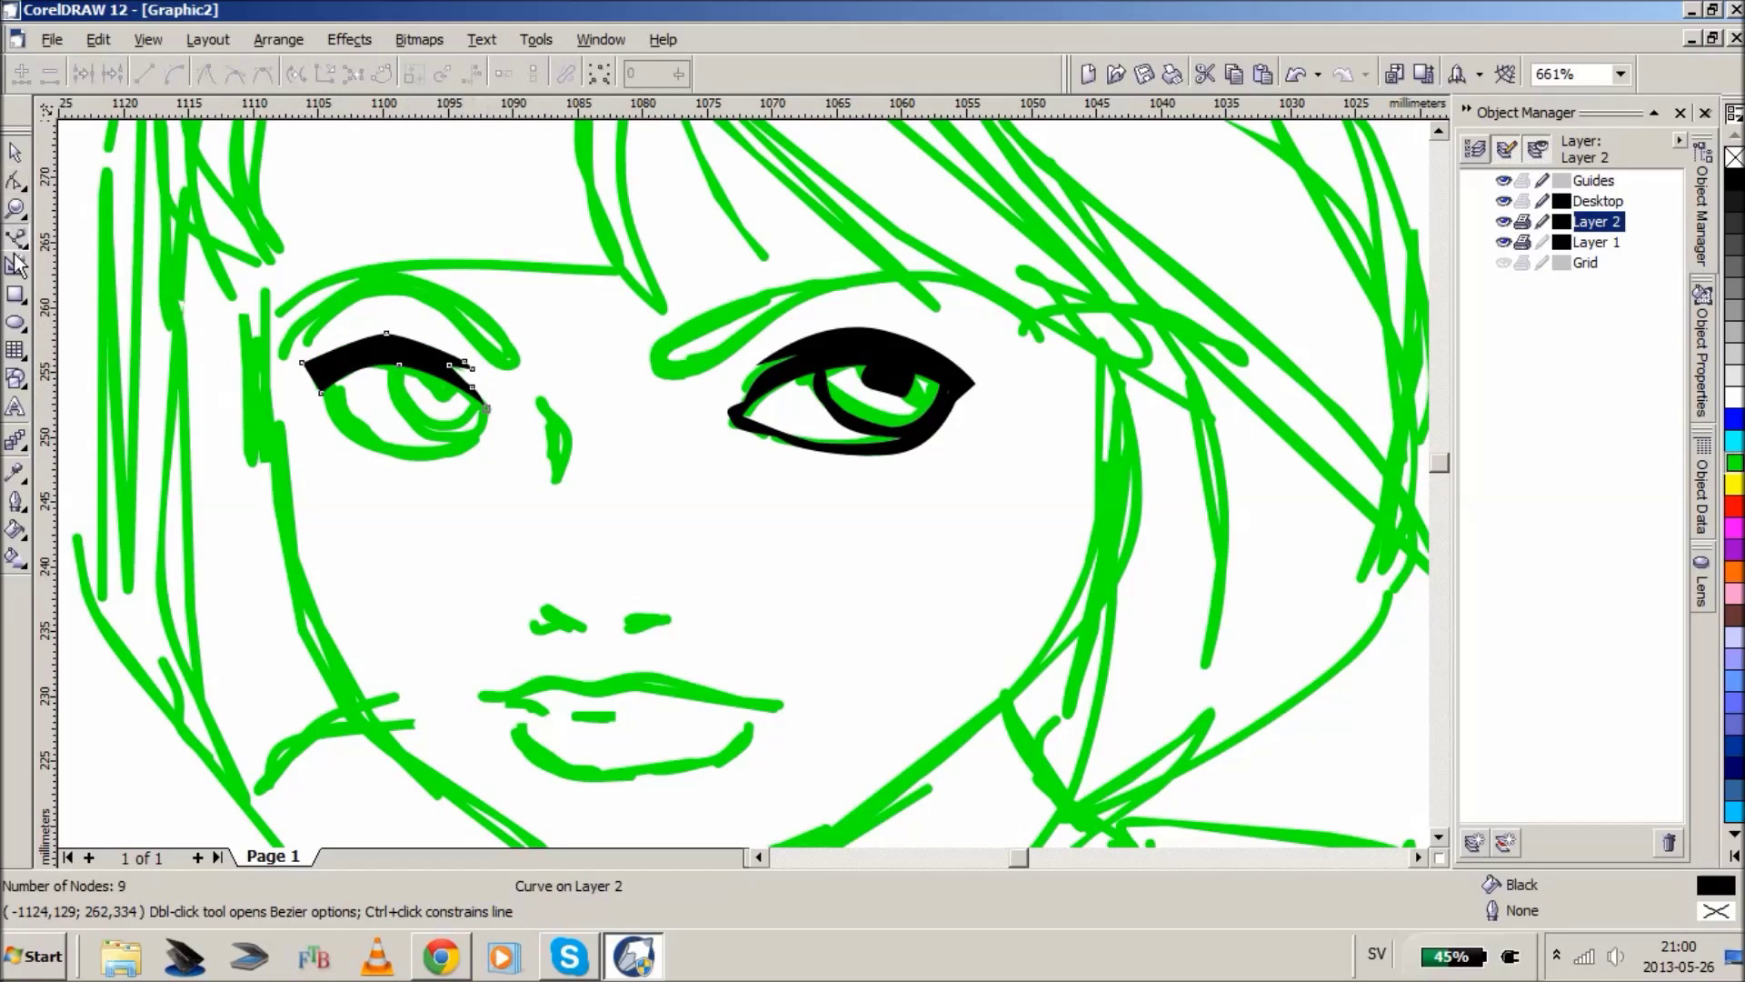
- Ink the lower lid of the left-hand eye with a curved 0.762 mm Artistic Media stroke
left_click(17, 238)
left_click(117, 246)
mouse_move(325, 386)
left_mouse_down()
mouse_move(400, 459)
mouse_move(461, 451)
mouse_move(486, 420)
left_mouse_up()
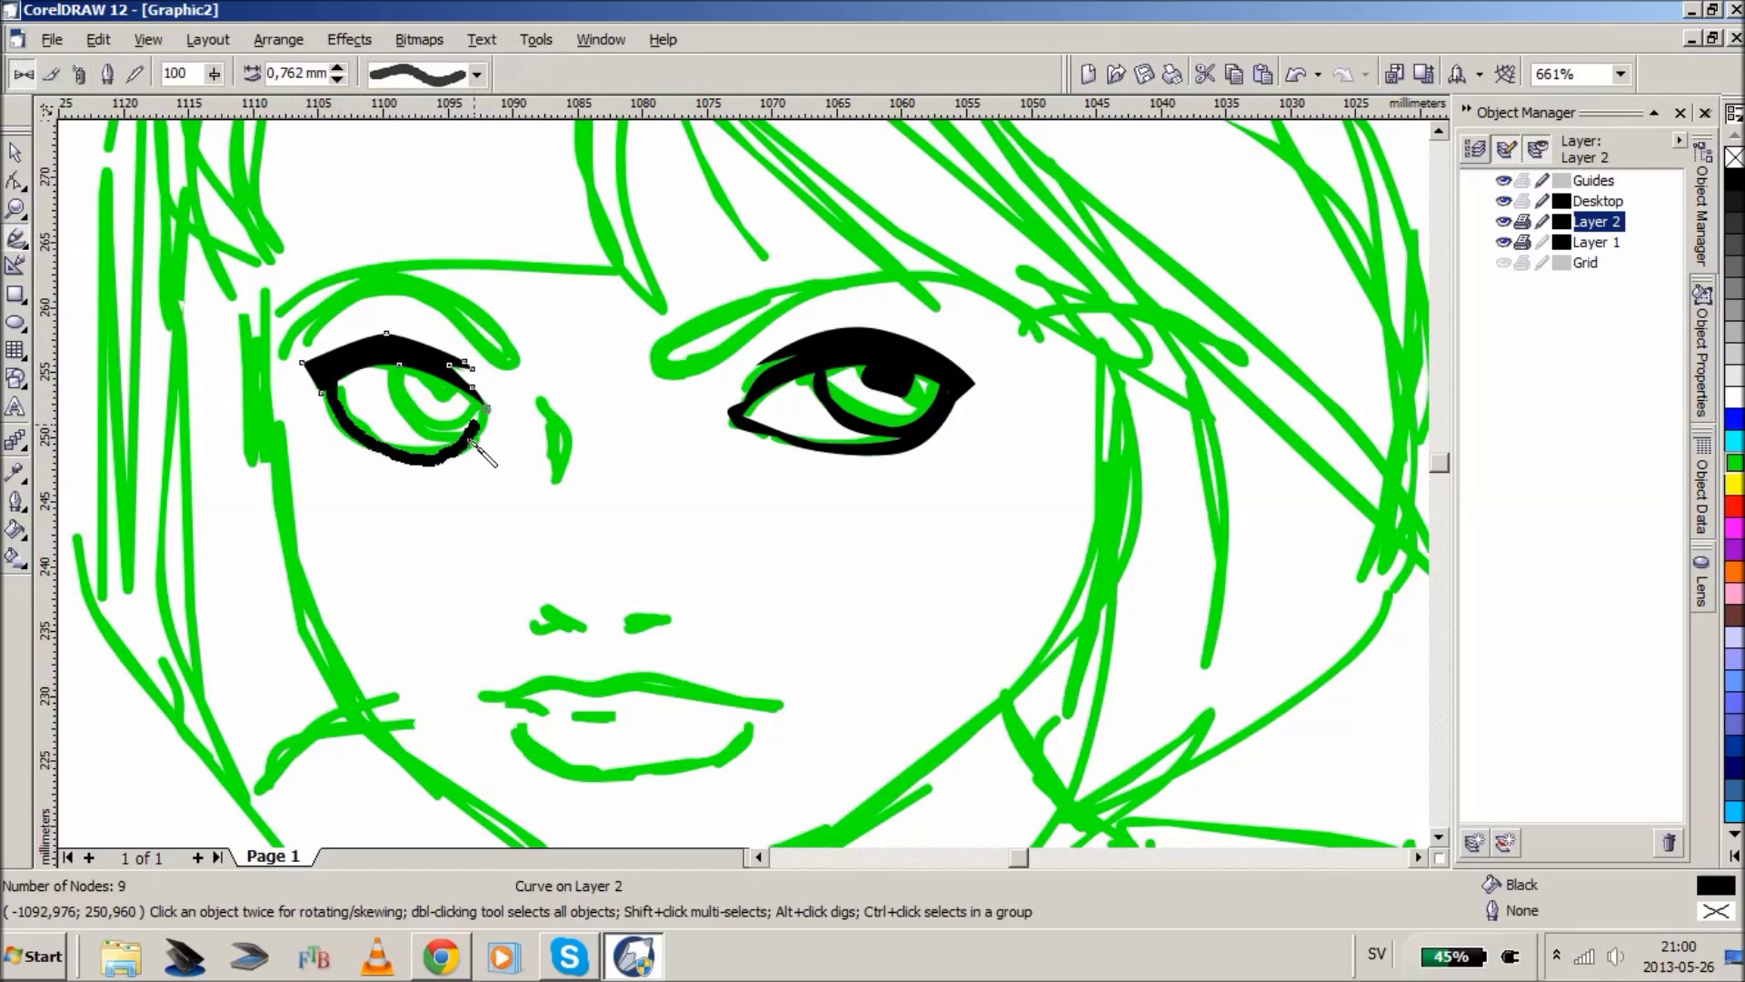
- Add a black Bezier pupil to the left-hand eye, and outline its iris with an Artistic Media stroke
left_click(15, 239)
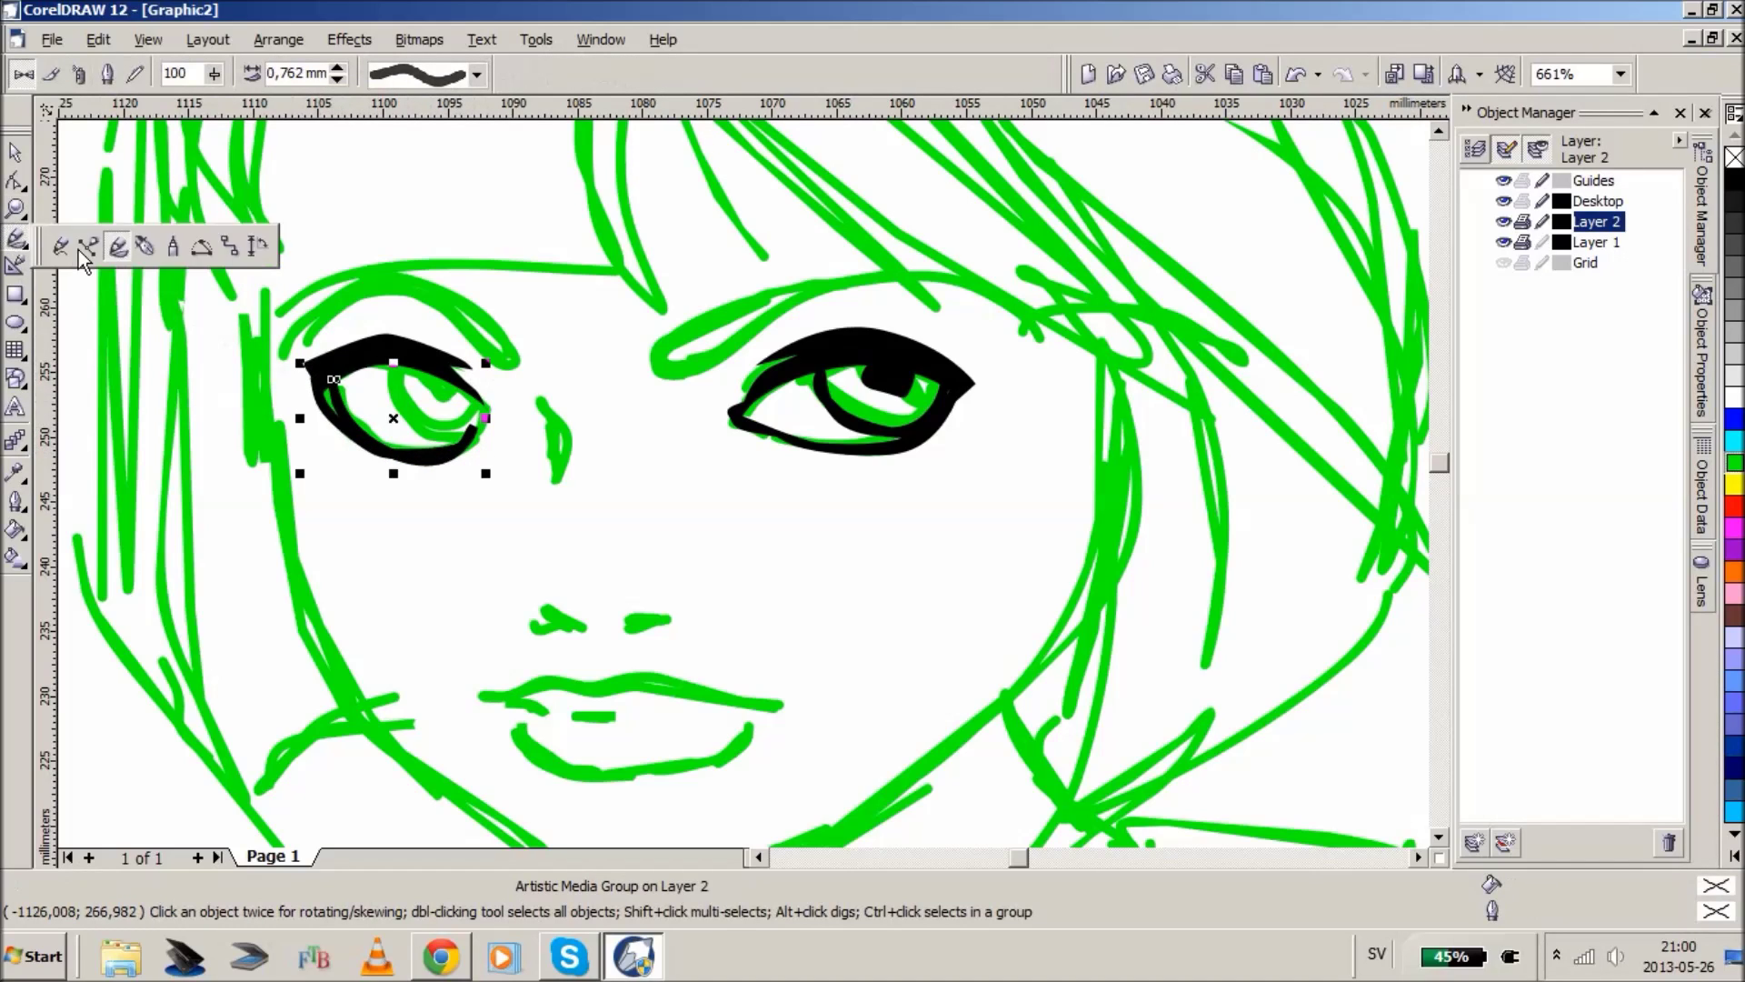
left_click(78, 249)
left_click(16, 241)
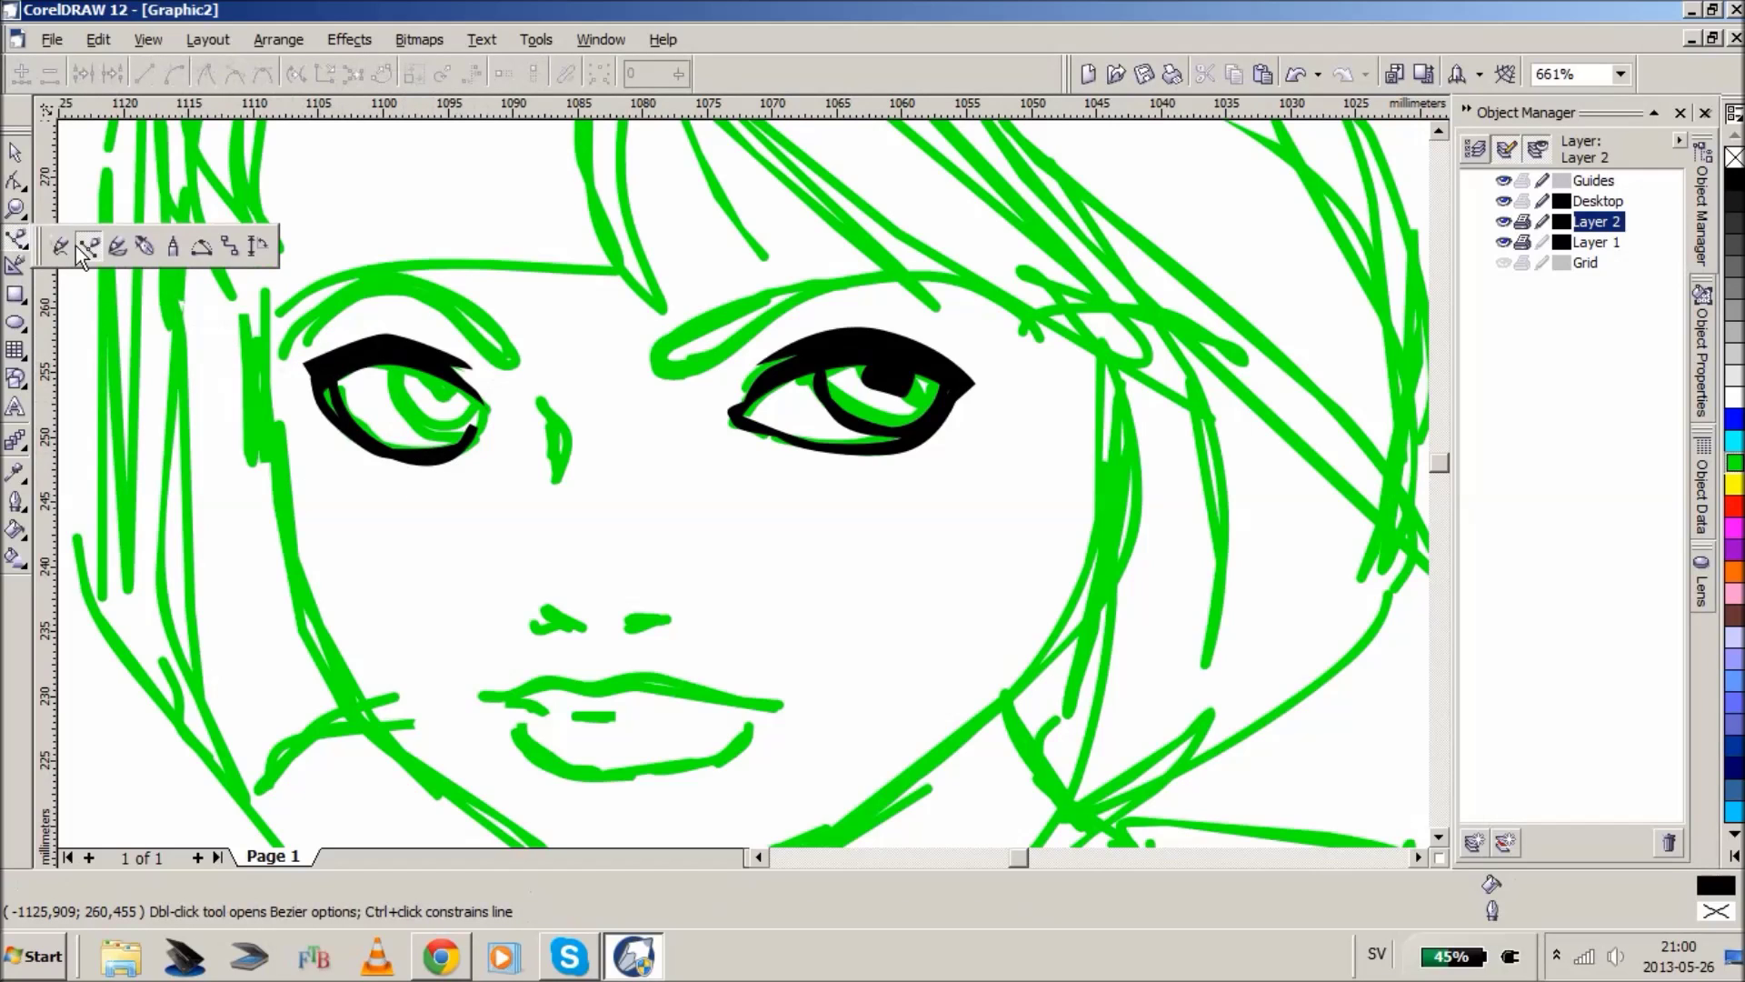
left_click(89, 251)
left_click(462, 384)
left_click(443, 406)
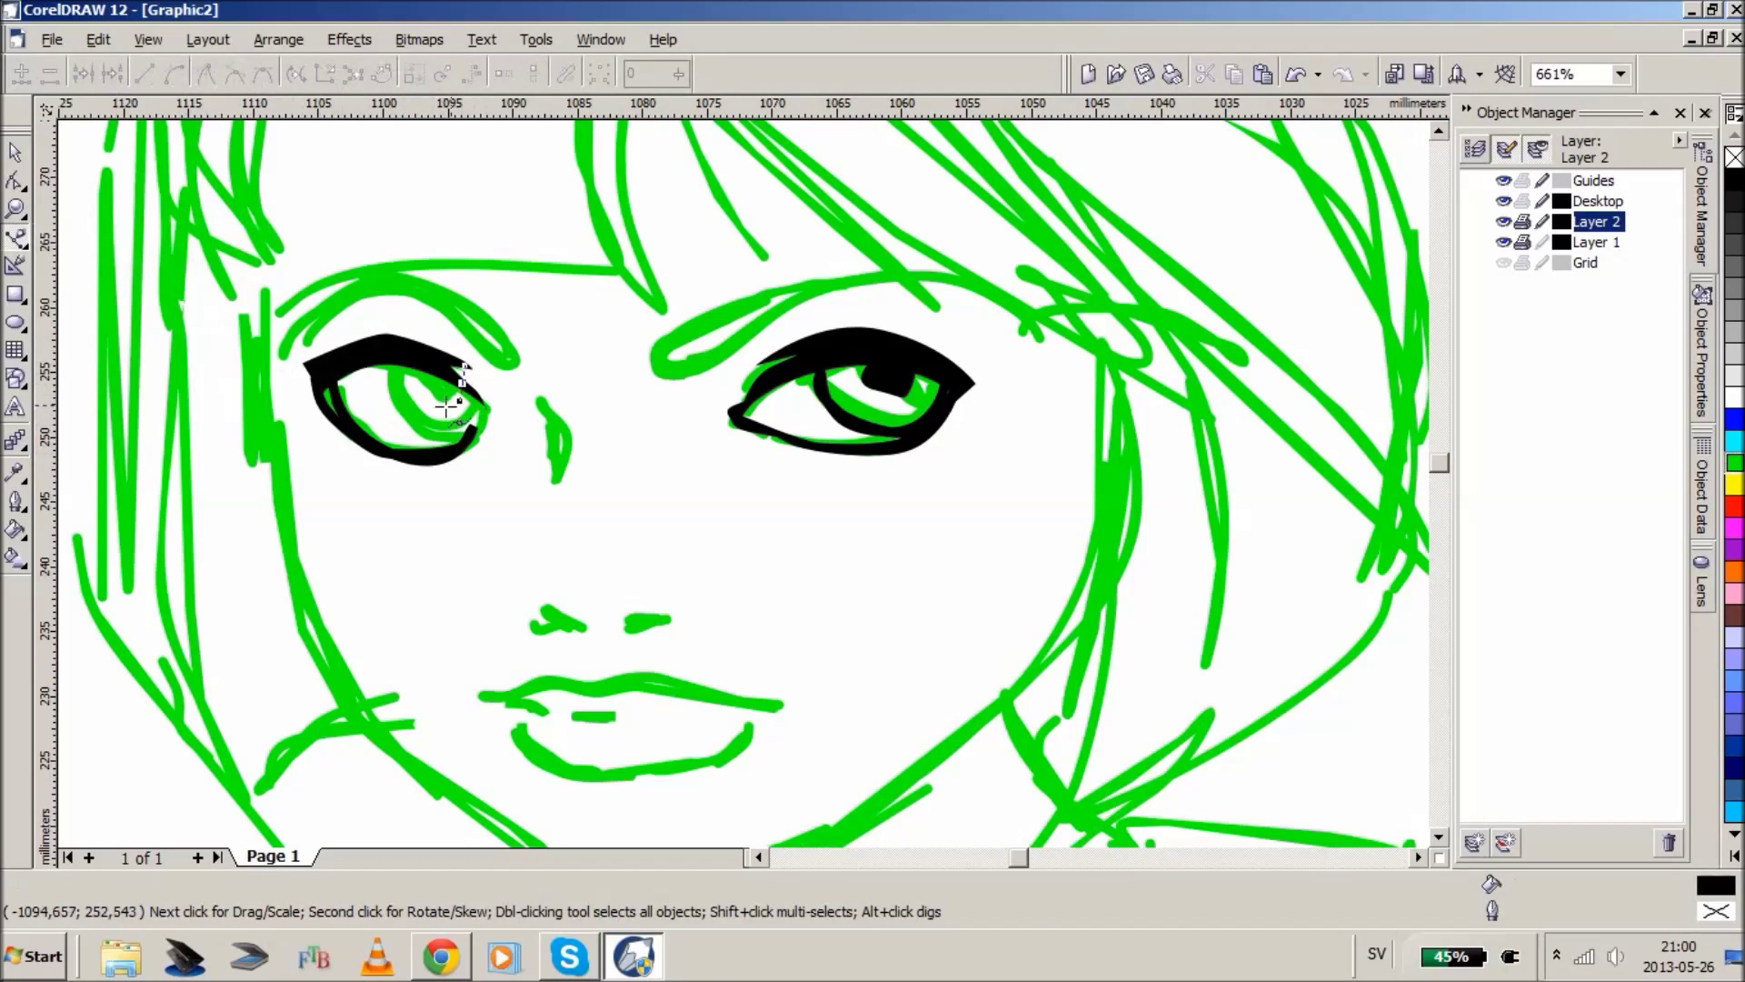
left_click(424, 381)
left_click(431, 370)
left_click(17, 241)
left_click(116, 248)
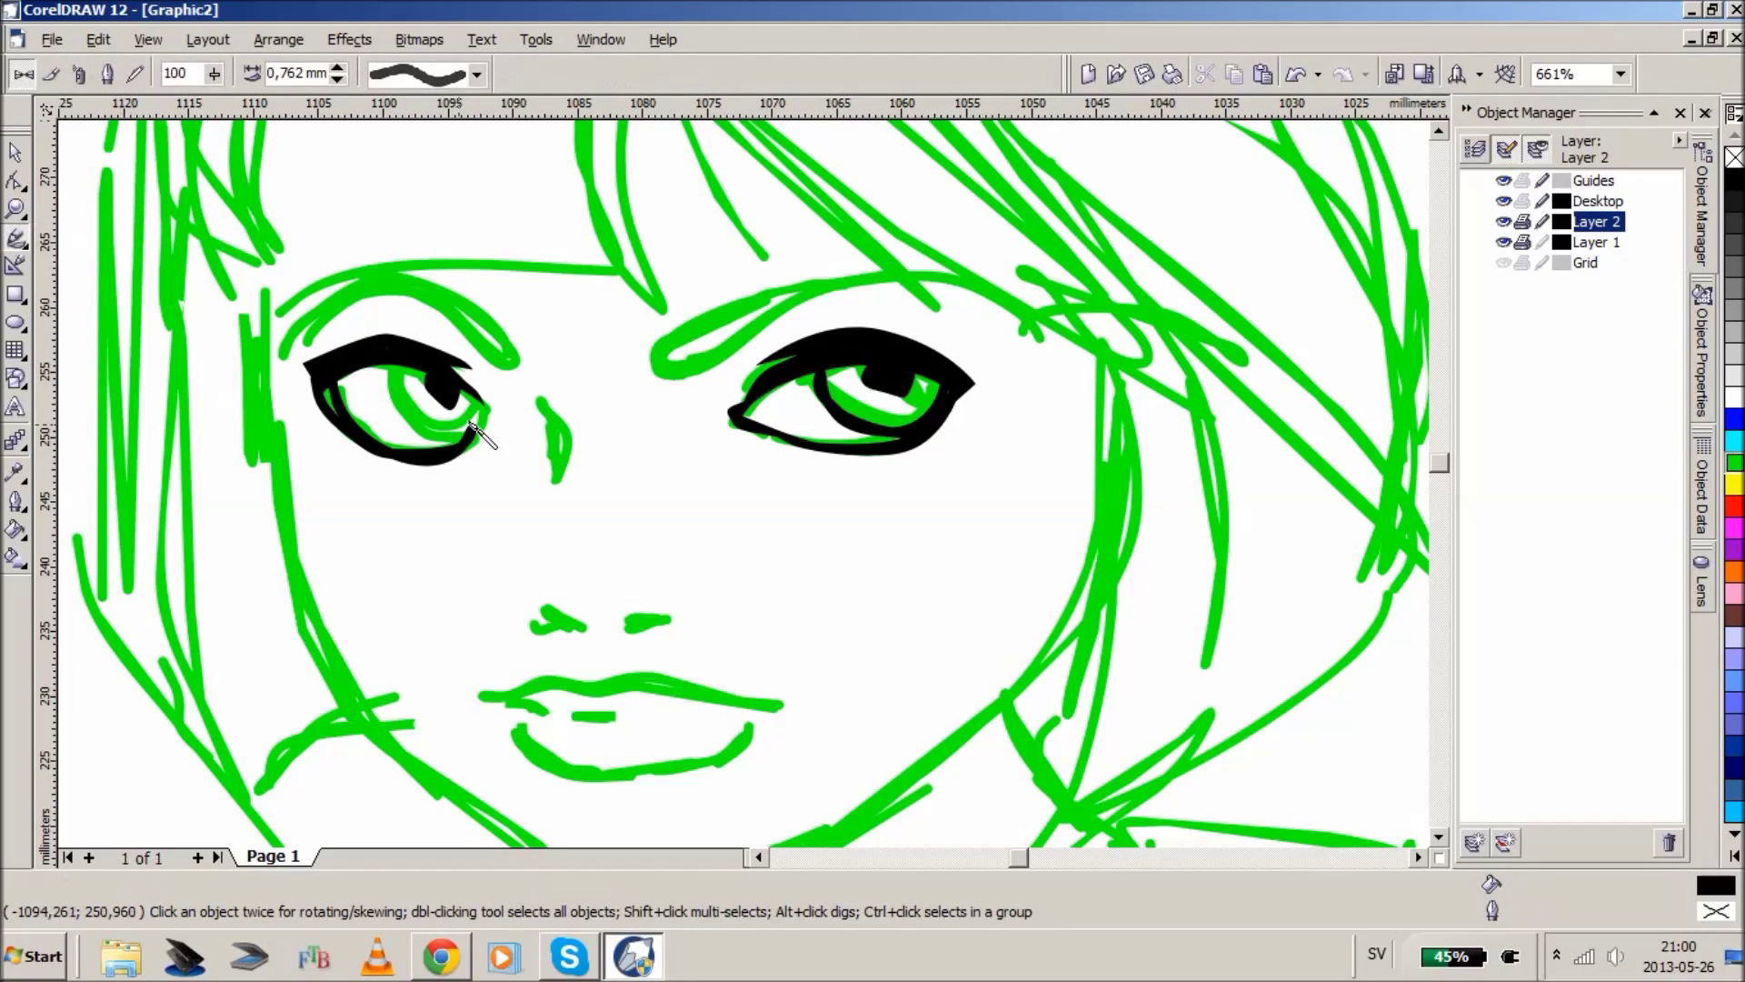
mouse_move(480, 404)
left_mouse_down()
mouse_move(459, 440)
mouse_move(394, 404)
mouse_move(393, 364)
mouse_move(411, 432)
mouse_move(441, 359)
left_mouse_up()
- Draw the right-hand eyebrow as a closed, black-filled Bezier shape tapering toward the outer end
left_click(8, 238)
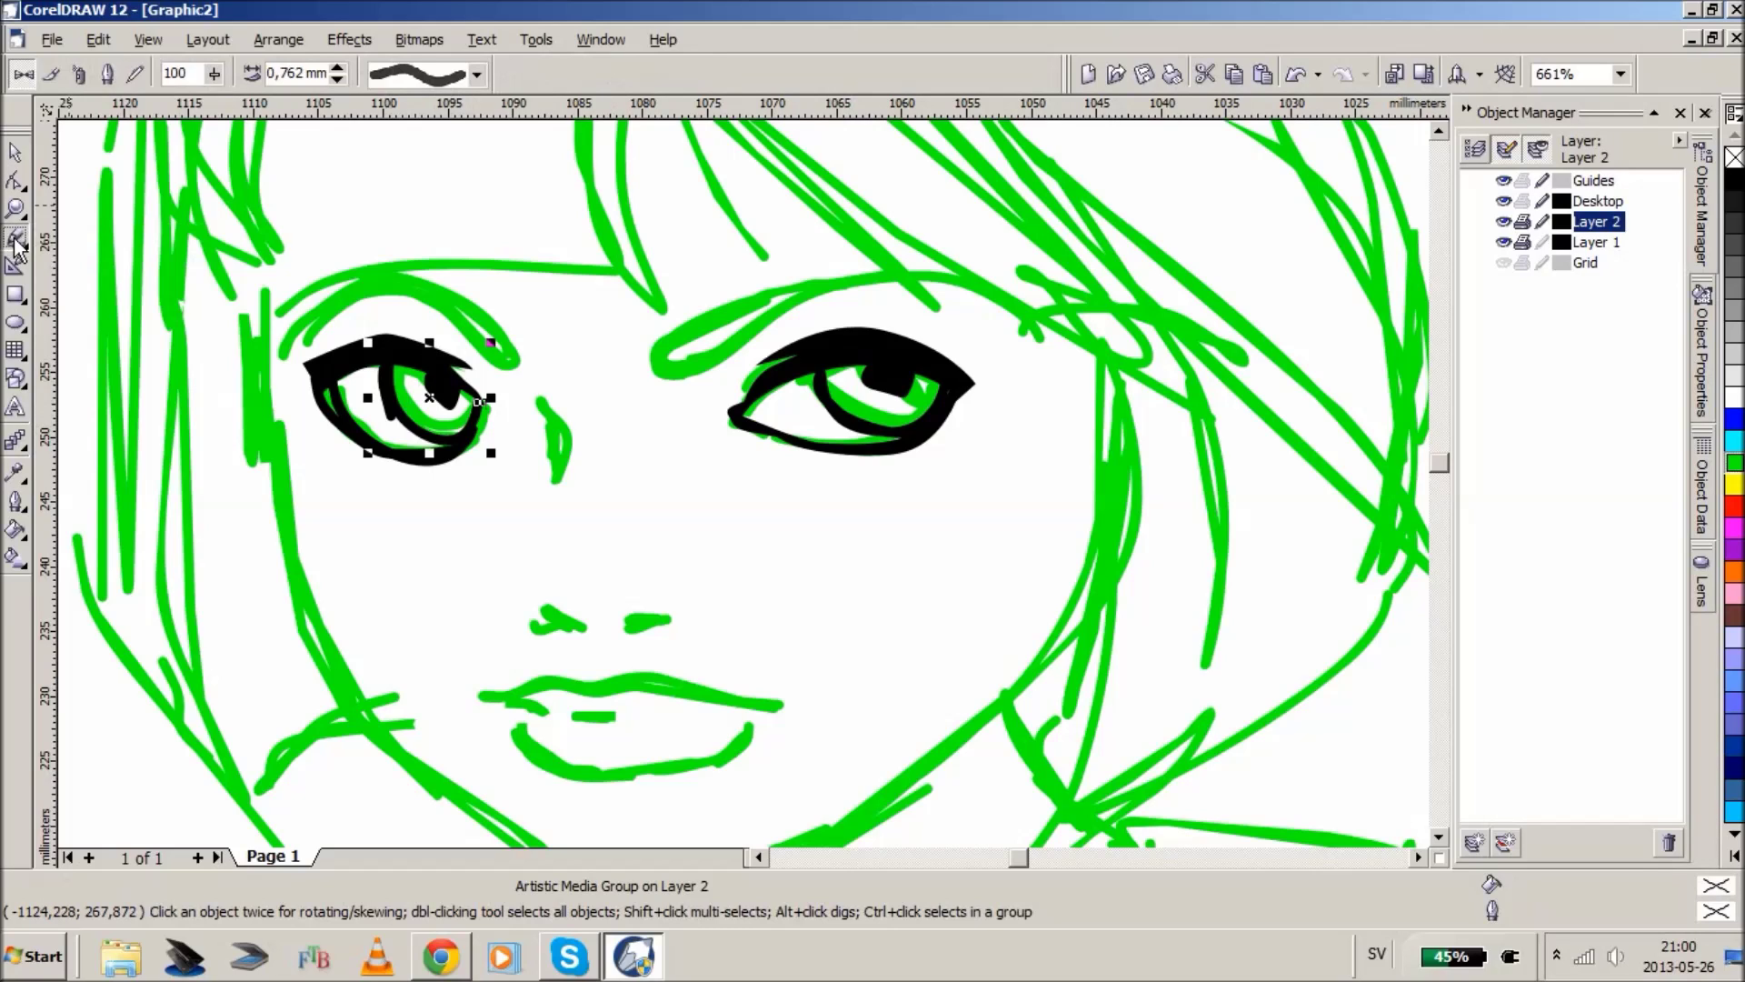
left_click(89, 251)
left_click(672, 335)
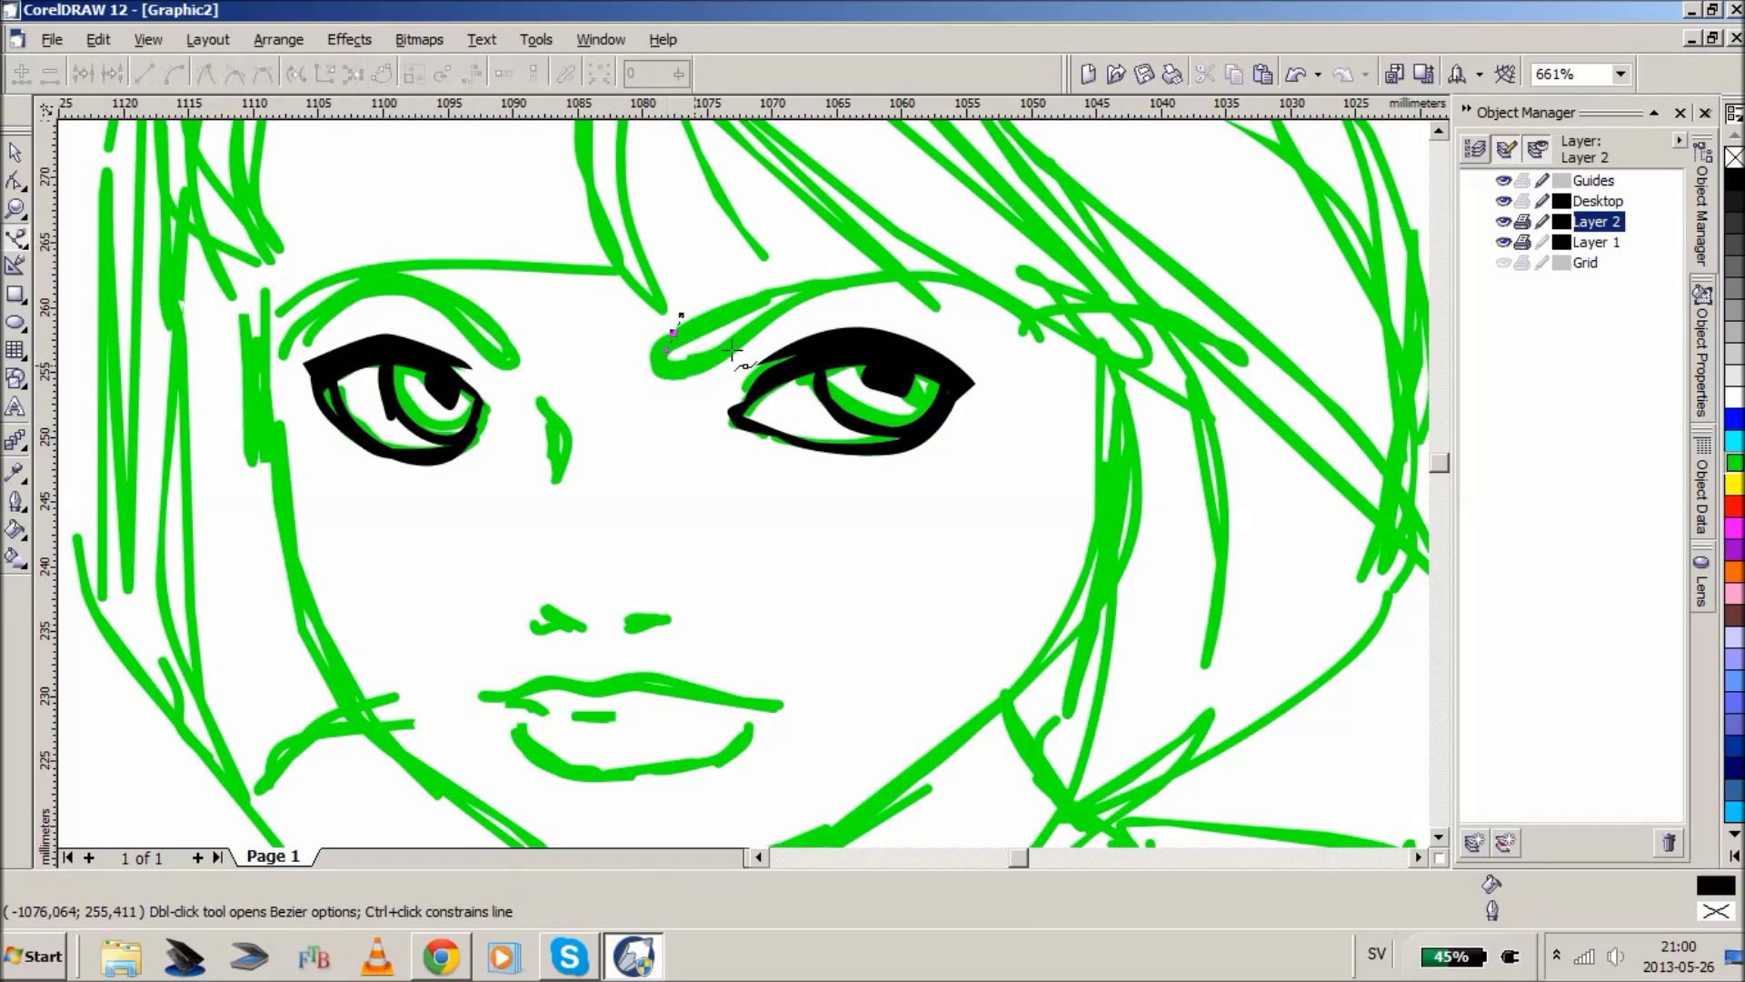
left_click(860, 289)
left_click(1015, 326)
left_click(898, 288)
left_click(674, 334)
- Draw the left-hand eyebrow as a closed, black-filled Bezier shape tapering toward the temple
left_click(491, 350)
left_click(385, 295)
left_click(289, 326)
left_click(271, 339)
left_click_drag(389, 275, 446, 287)
left_click(507, 349)
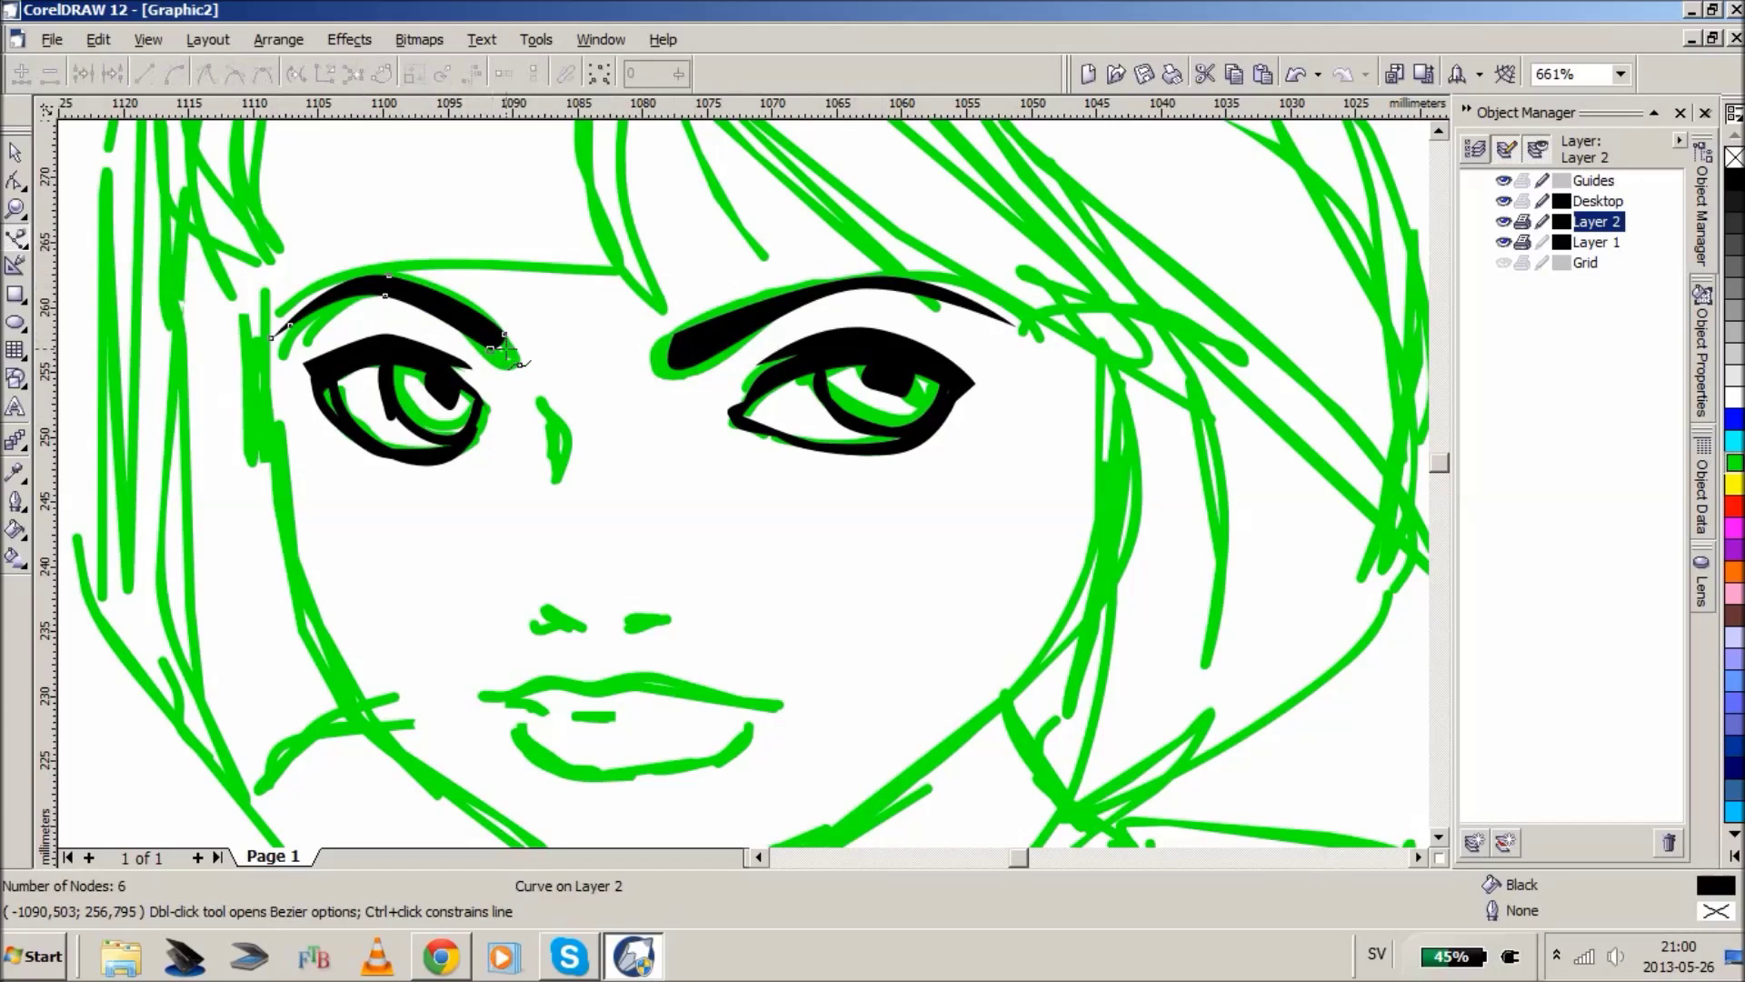
- Ink the nose bridge, nostrils and lips with 0.762 mm Artistic Media strokes over the green sketch
left_click(17, 239)
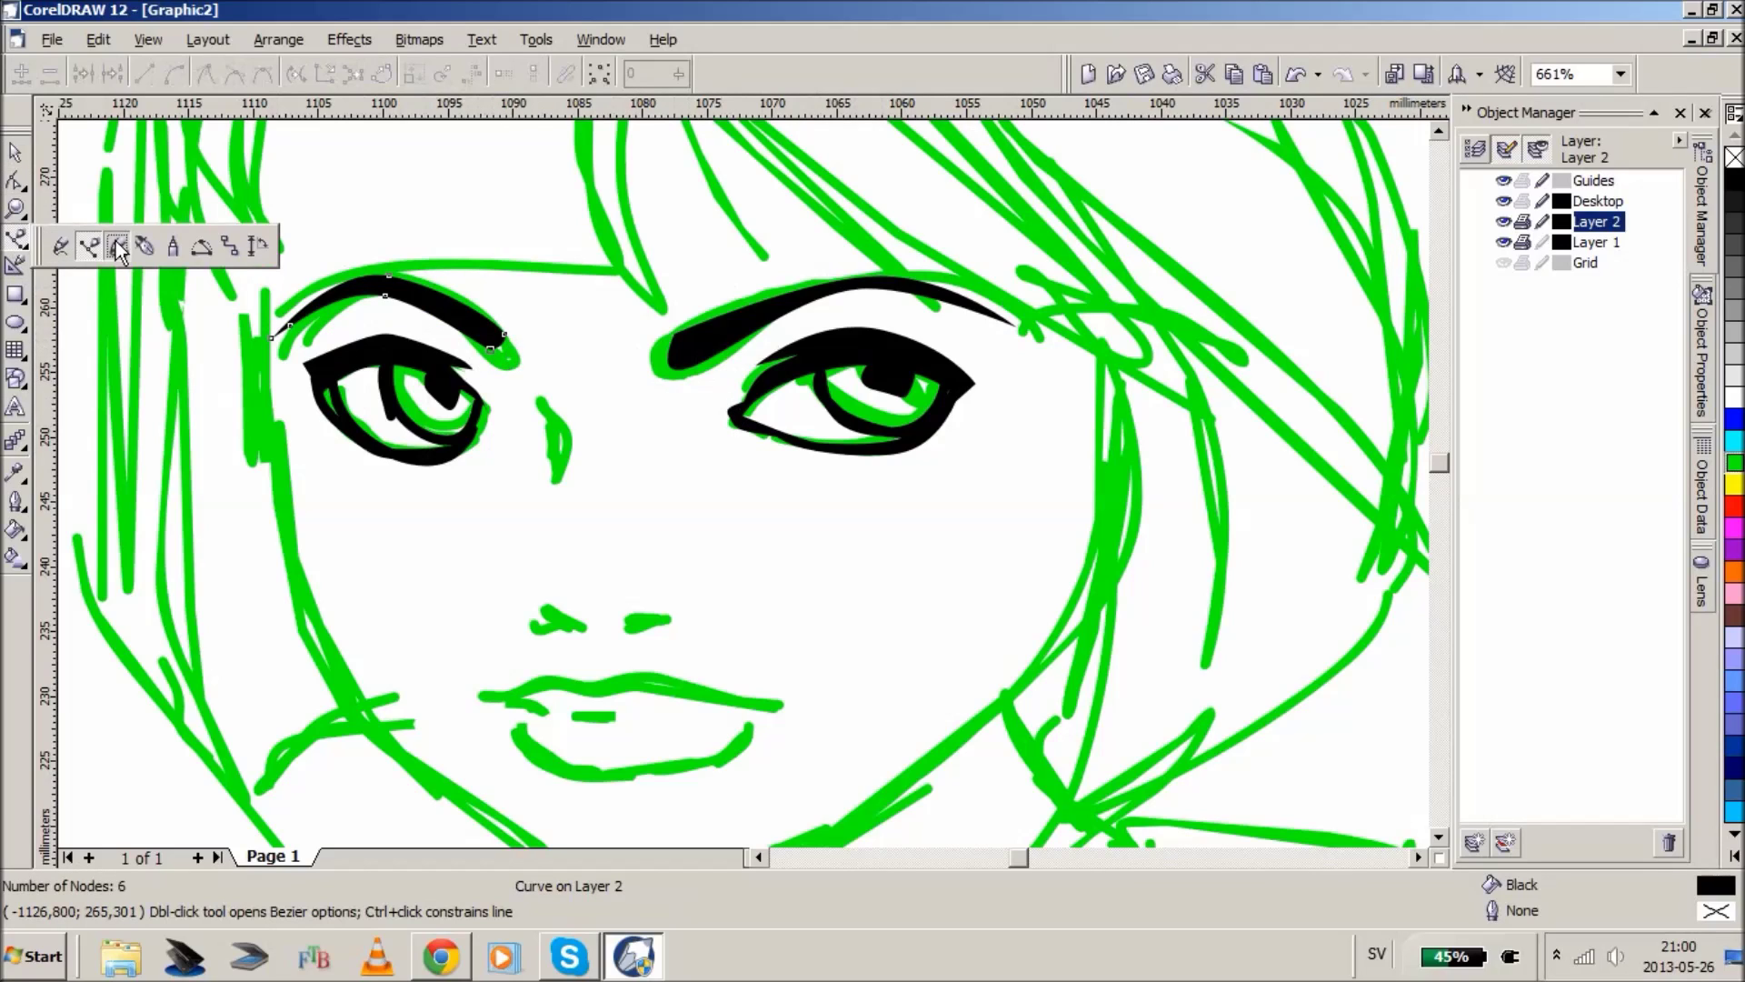
left_click(119, 247)
left_click_drag(544, 400, 560, 481)
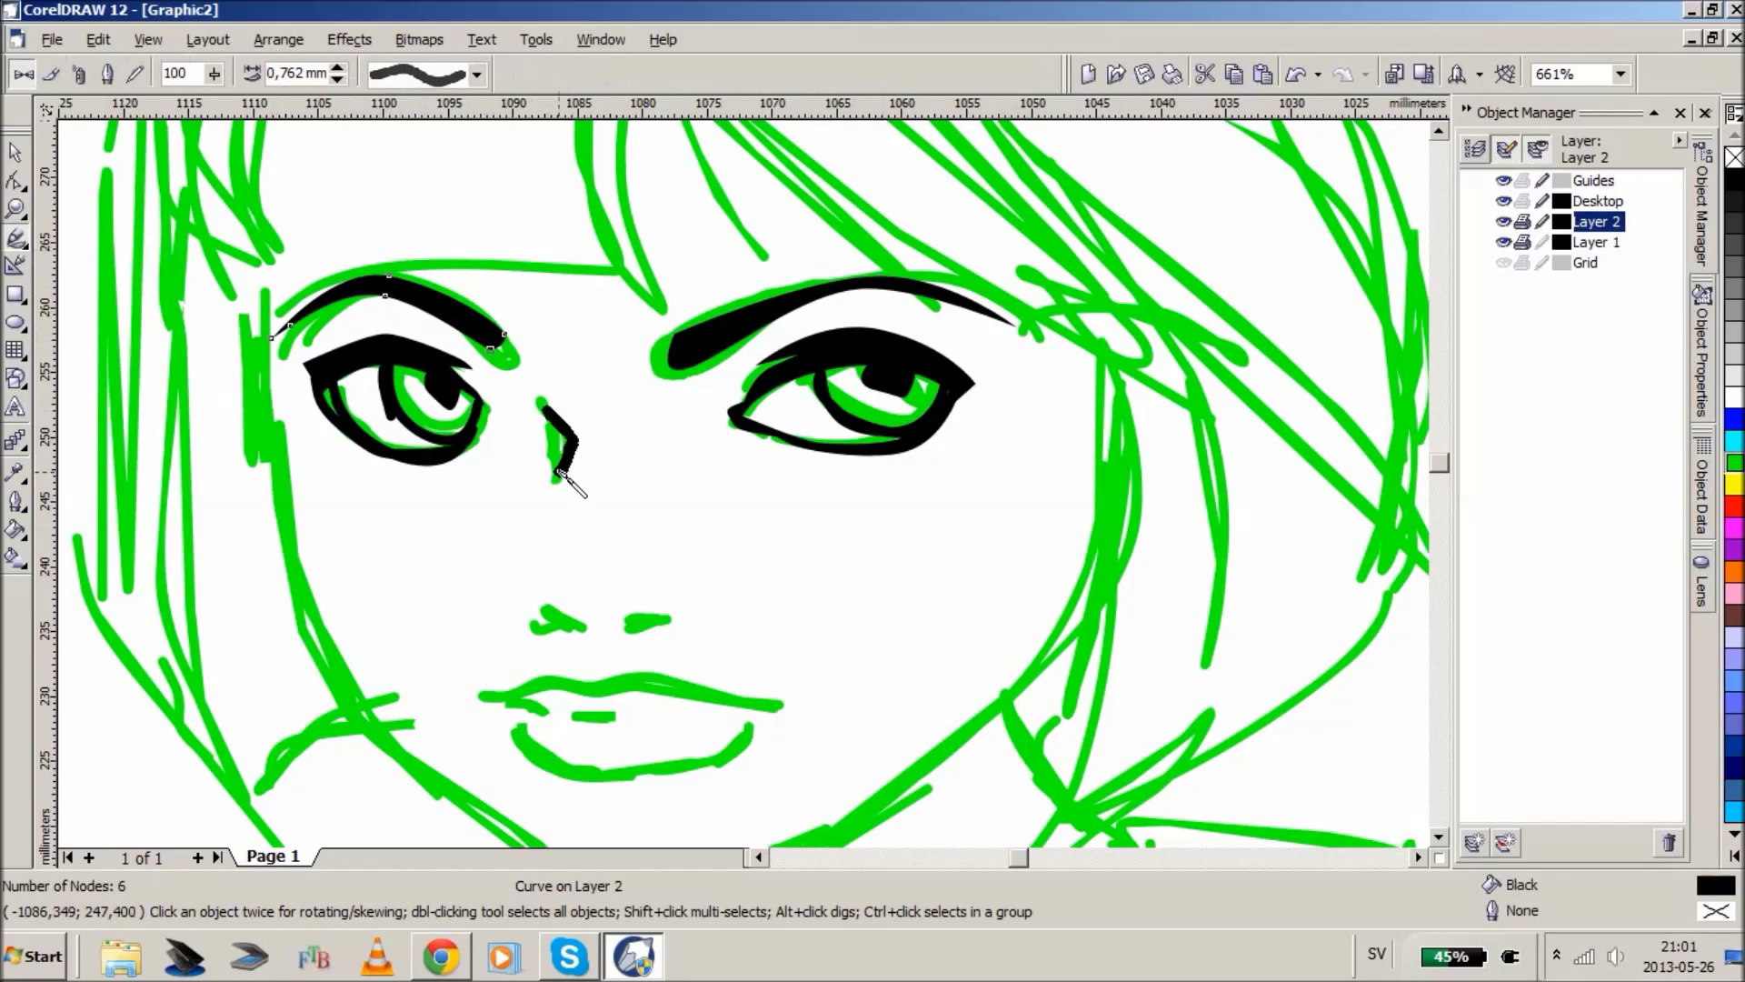
mouse_move(624, 627)
left_mouse_down()
mouse_move(652, 624)
mouse_move(557, 607)
mouse_move(569, 625)
mouse_move(544, 604)
mouse_move(538, 631)
left_mouse_up()
mouse_move(483, 694)
left_mouse_down()
mouse_move(658, 676)
mouse_move(795, 705)
left_mouse_up()
mouse_move(528, 703)
left_mouse_down()
mouse_move(667, 711)
mouse_move(534, 756)
mouse_move(522, 720)
mouse_move(550, 767)
mouse_move(728, 764)
mouse_move(749, 734)
mouse_move(564, 768)
mouse_move(512, 716)
left_mouse_up()
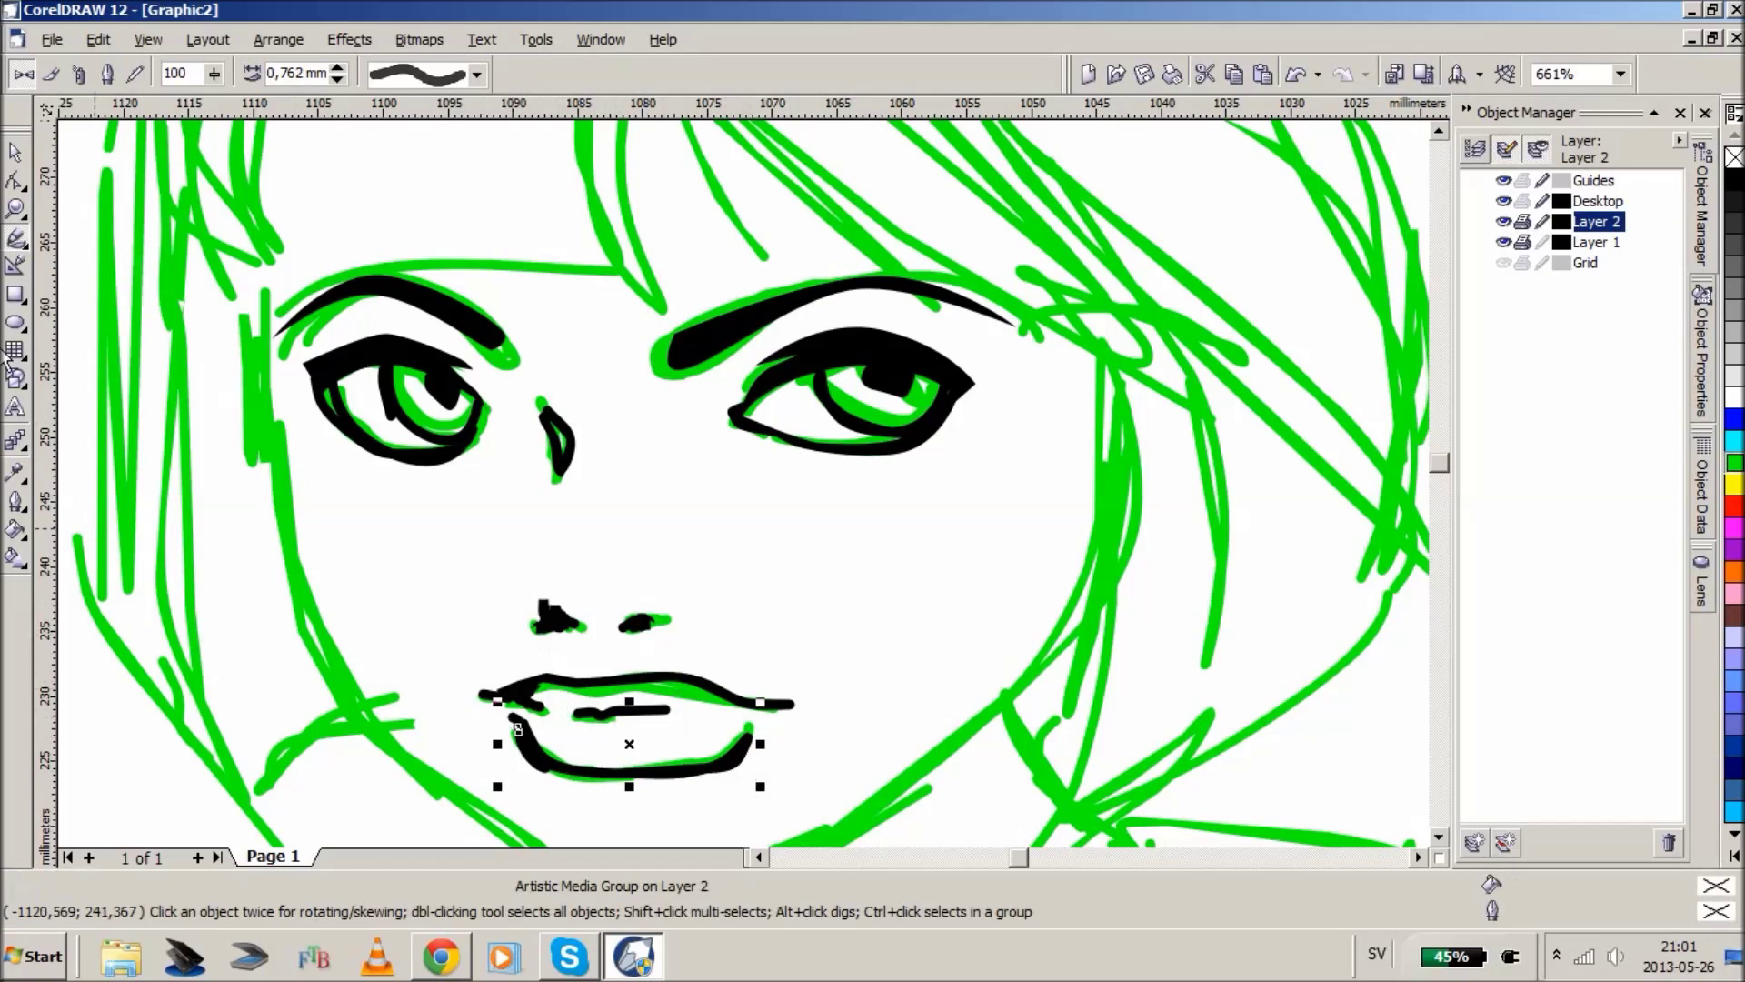
- Try to trace the cheek and jaw outline with a single Artistic Media stroke, and delete the stroke
left_click(16, 208)
scroll(509, 582, "down", 6)
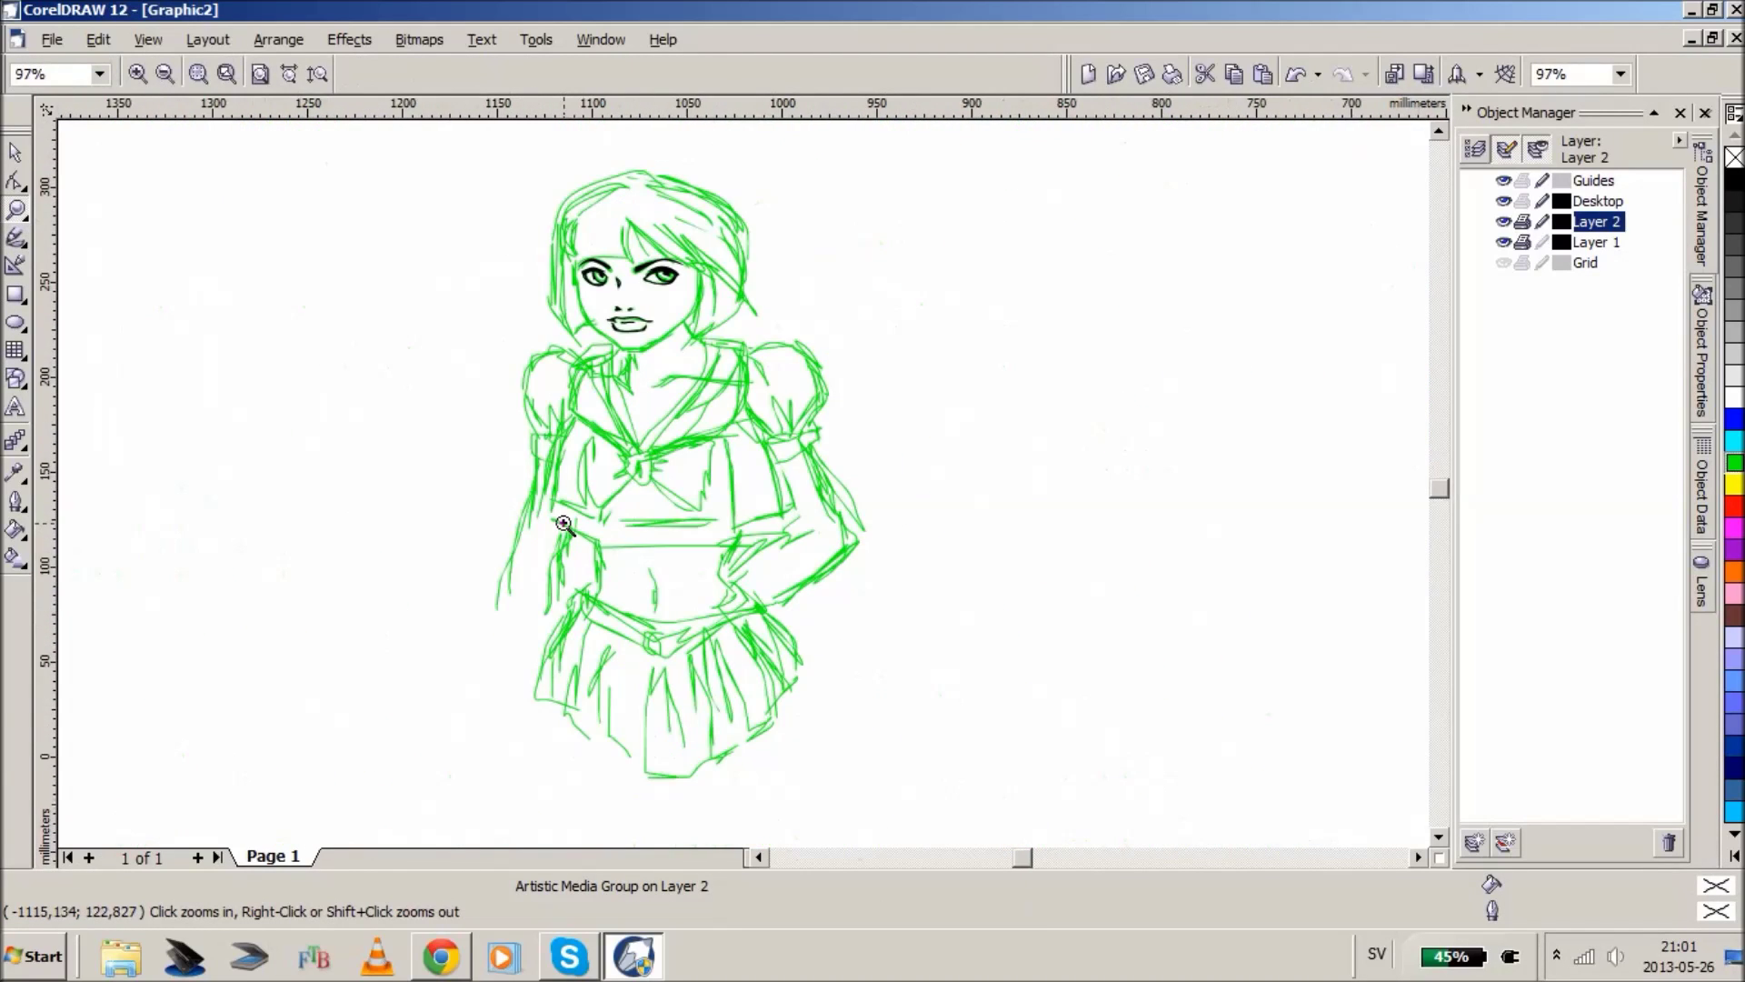
left_click_drag(475, 187, 1000, 526)
left_click_drag(273, 187, 950, 509)
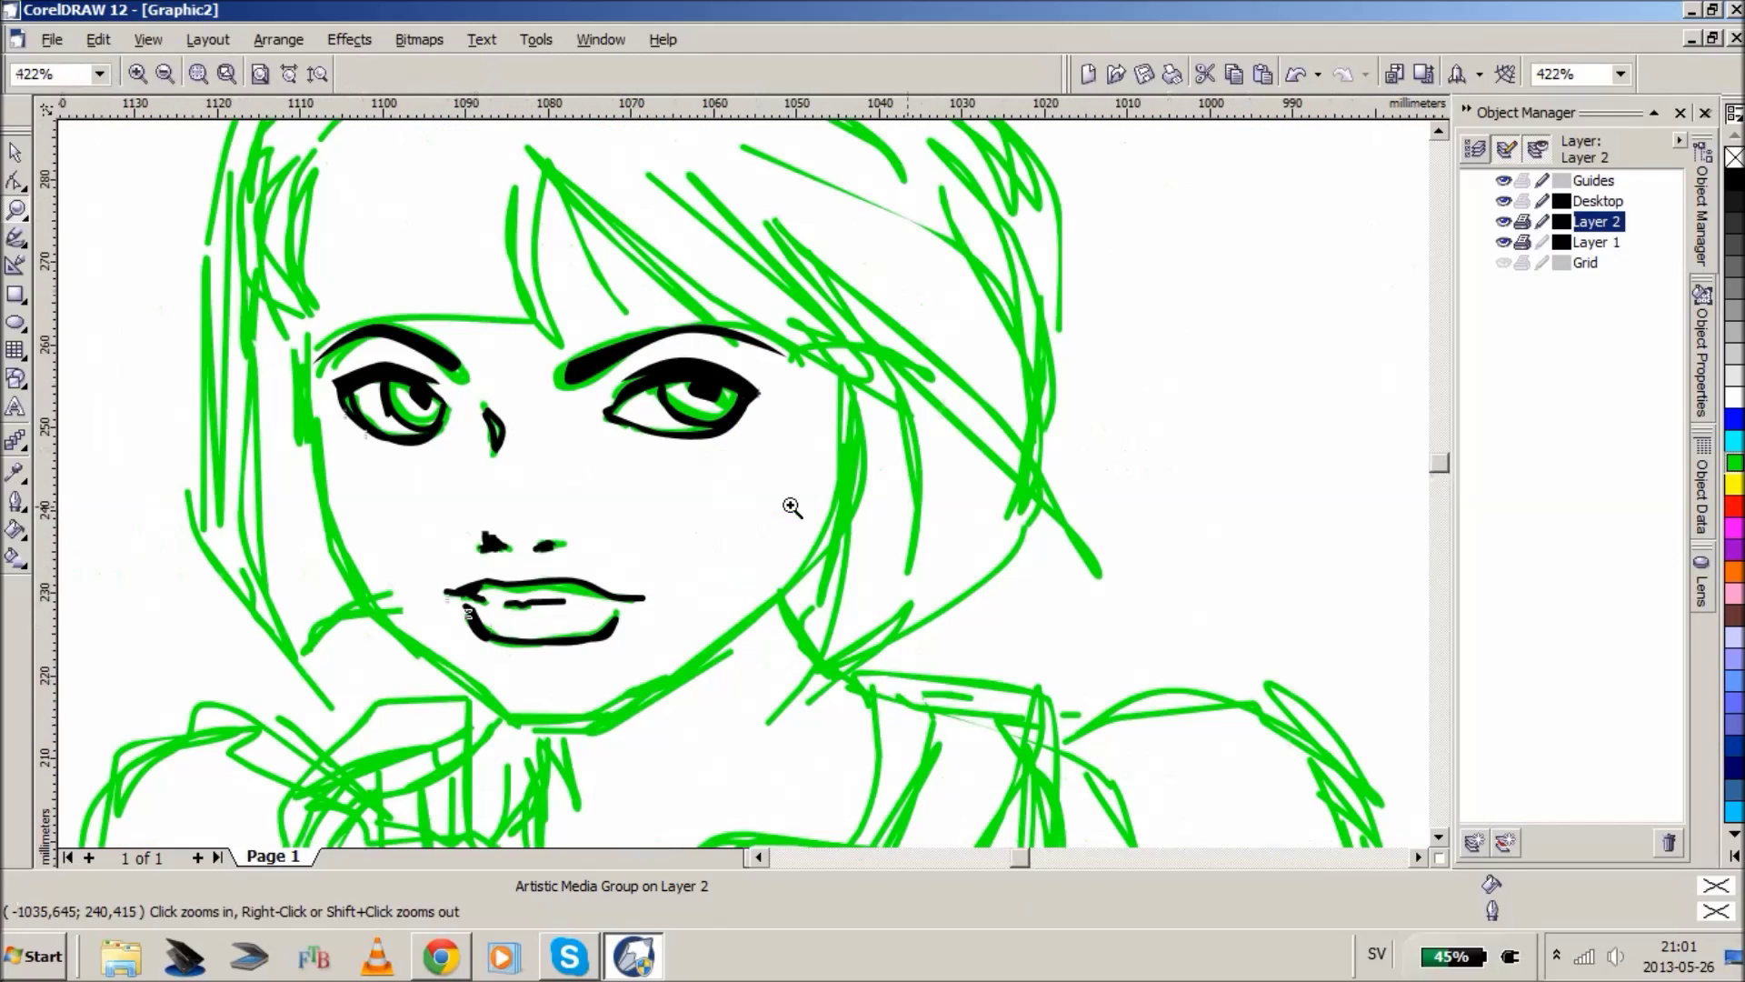
right_click(696, 511)
right_click(533, 366)
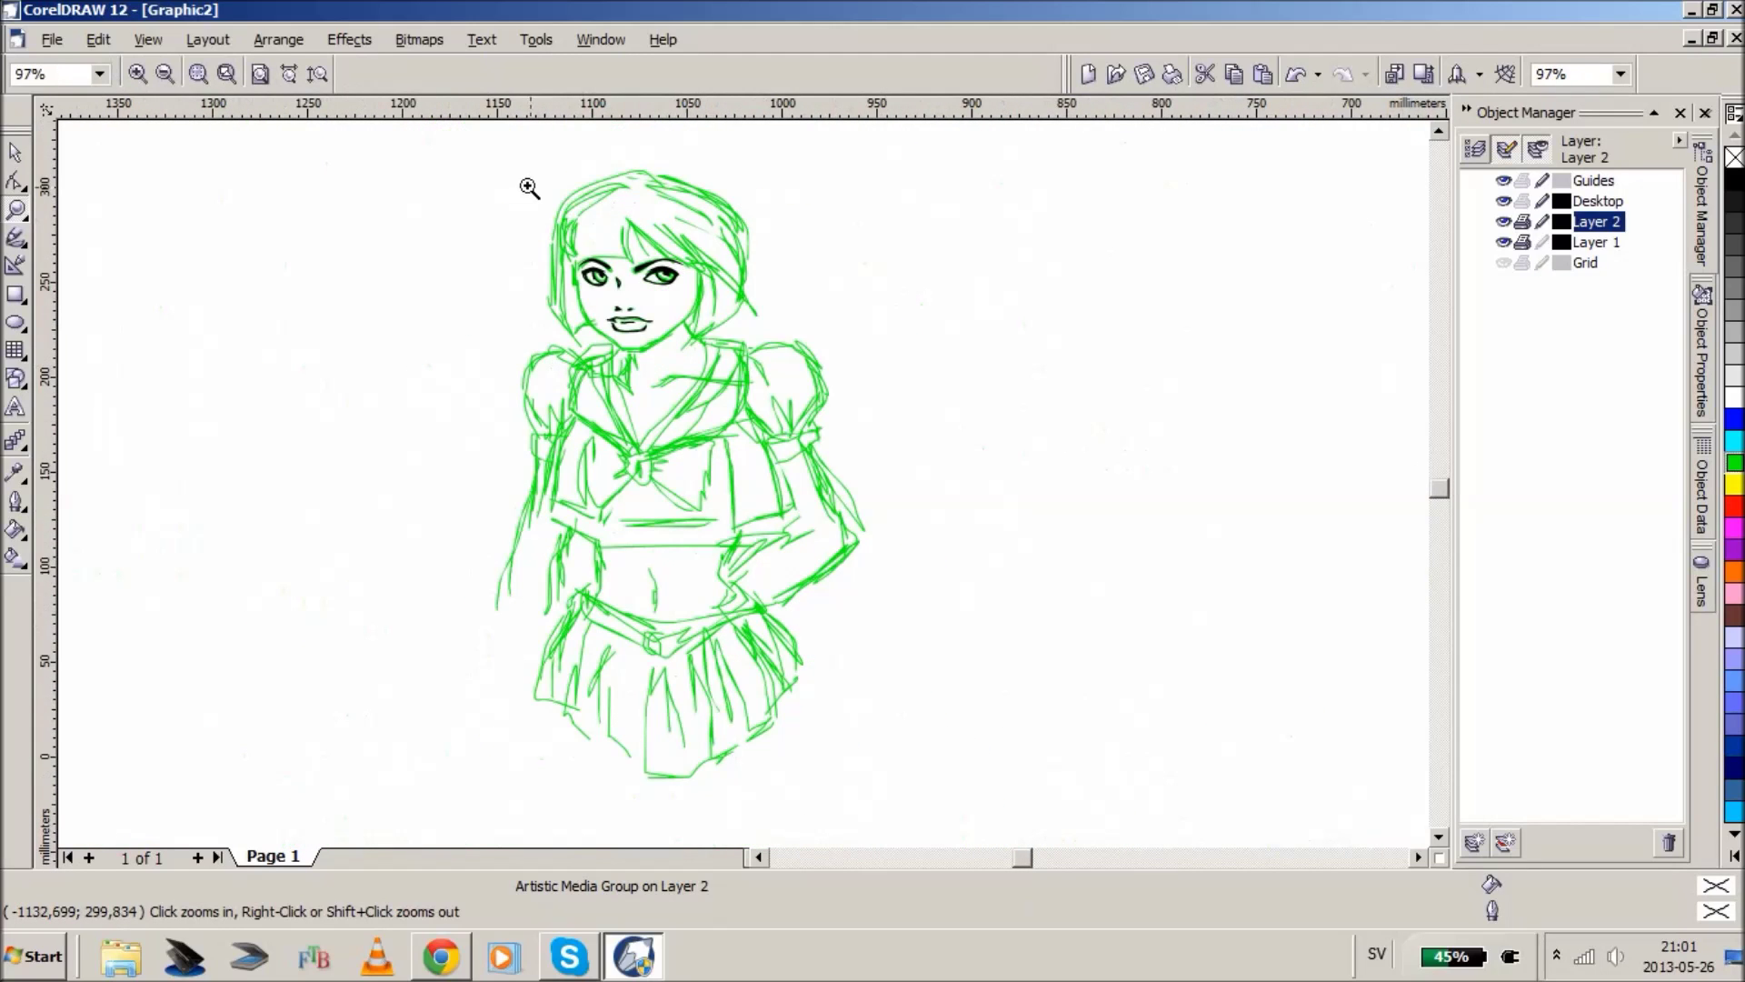
left_click_drag(529, 188, 808, 435)
left_click_drag(396, 237, 1005, 667)
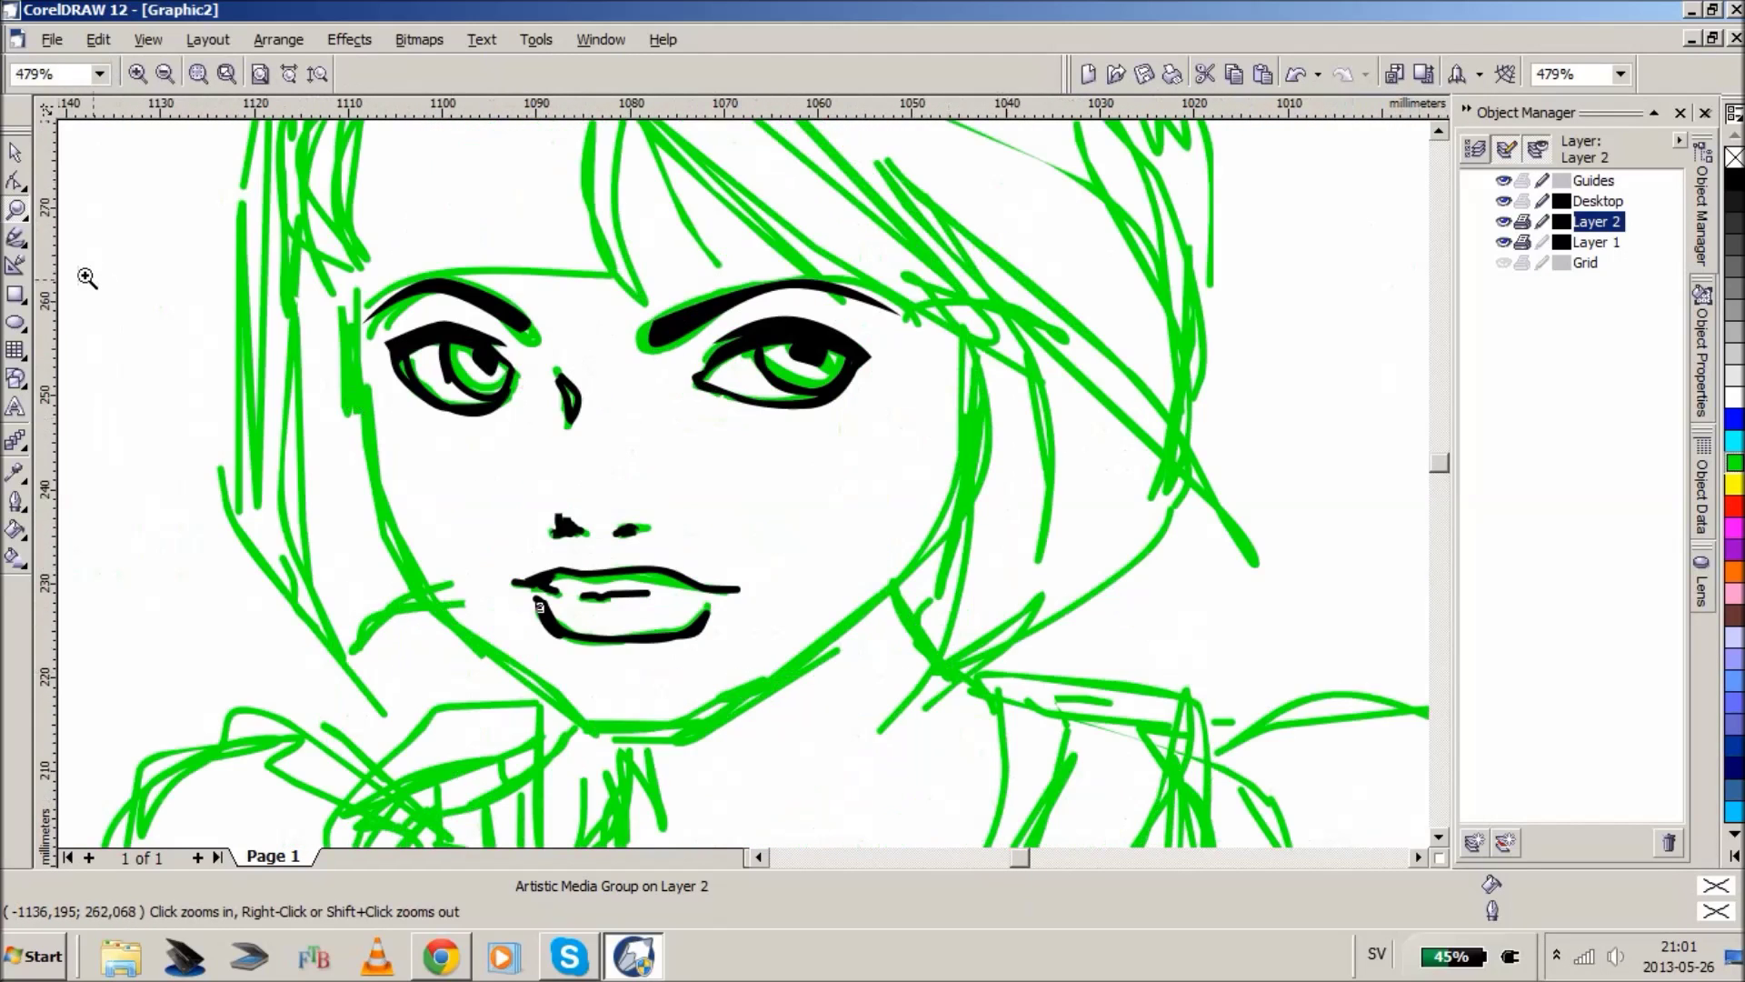
left_click(14, 238)
mouse_move(346, 289)
left_mouse_down()
mouse_move(352, 416)
mouse_move(414, 568)
mouse_move(596, 732)
mouse_move(695, 727)
mouse_move(818, 678)
mouse_move(844, 629)
left_mouse_up()
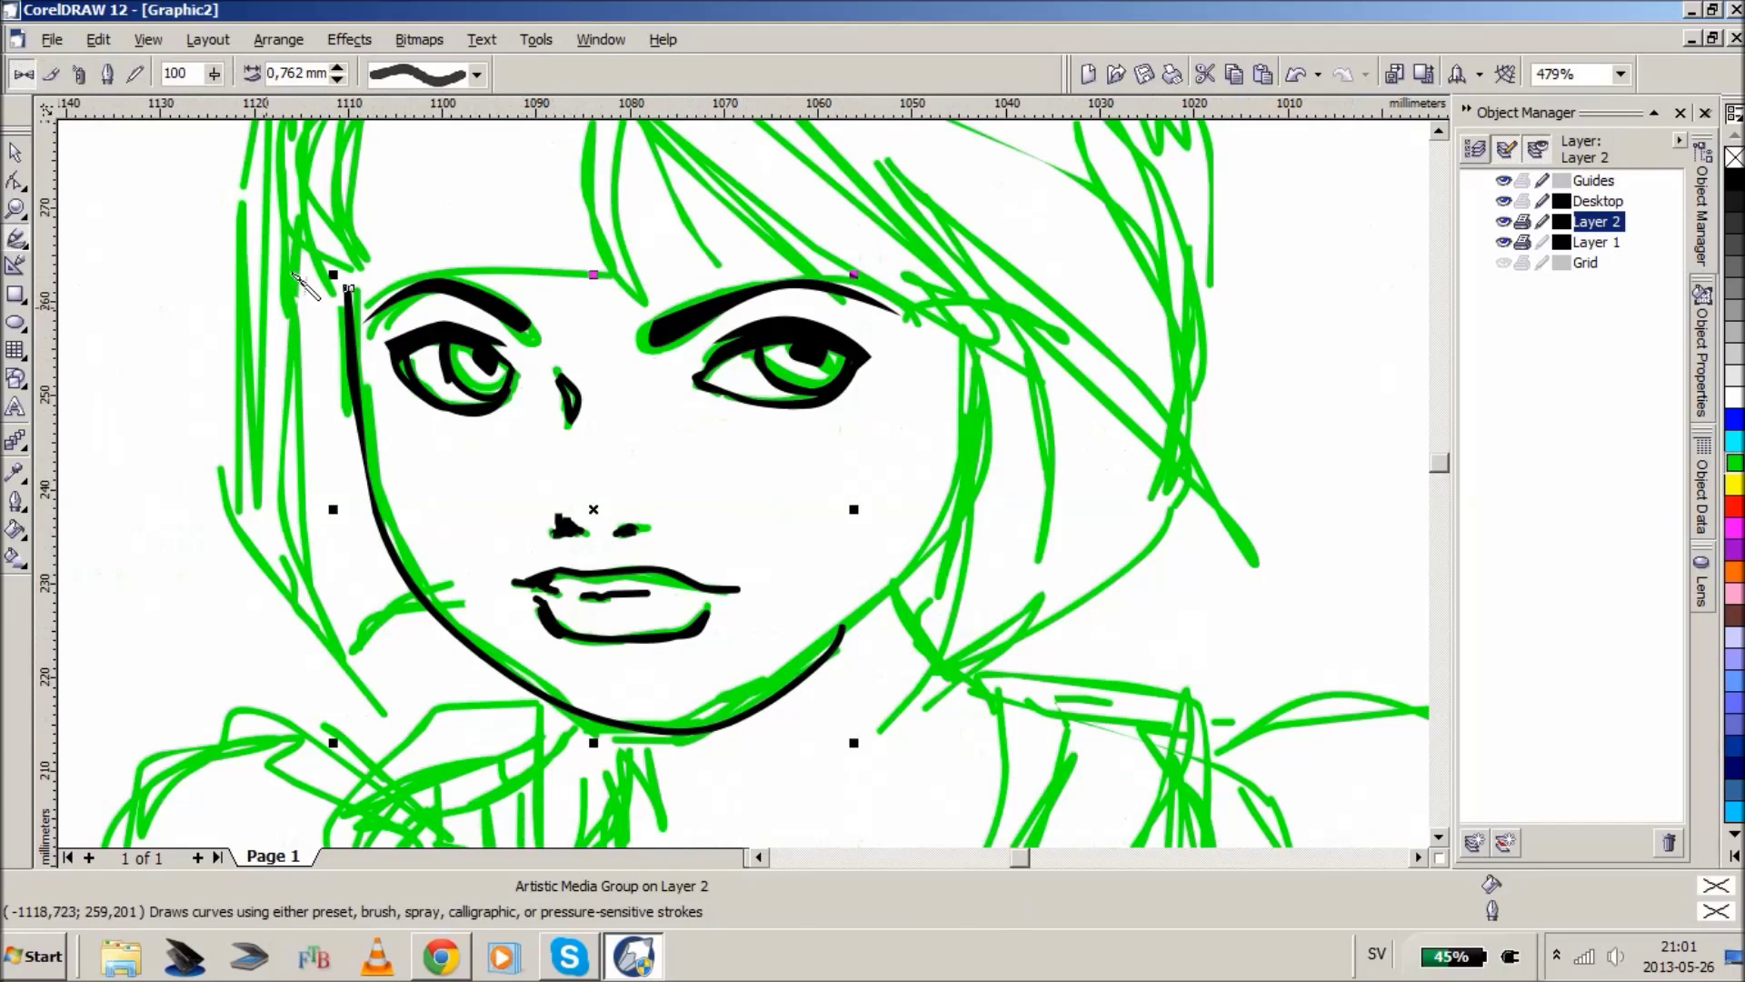
key("Delete")
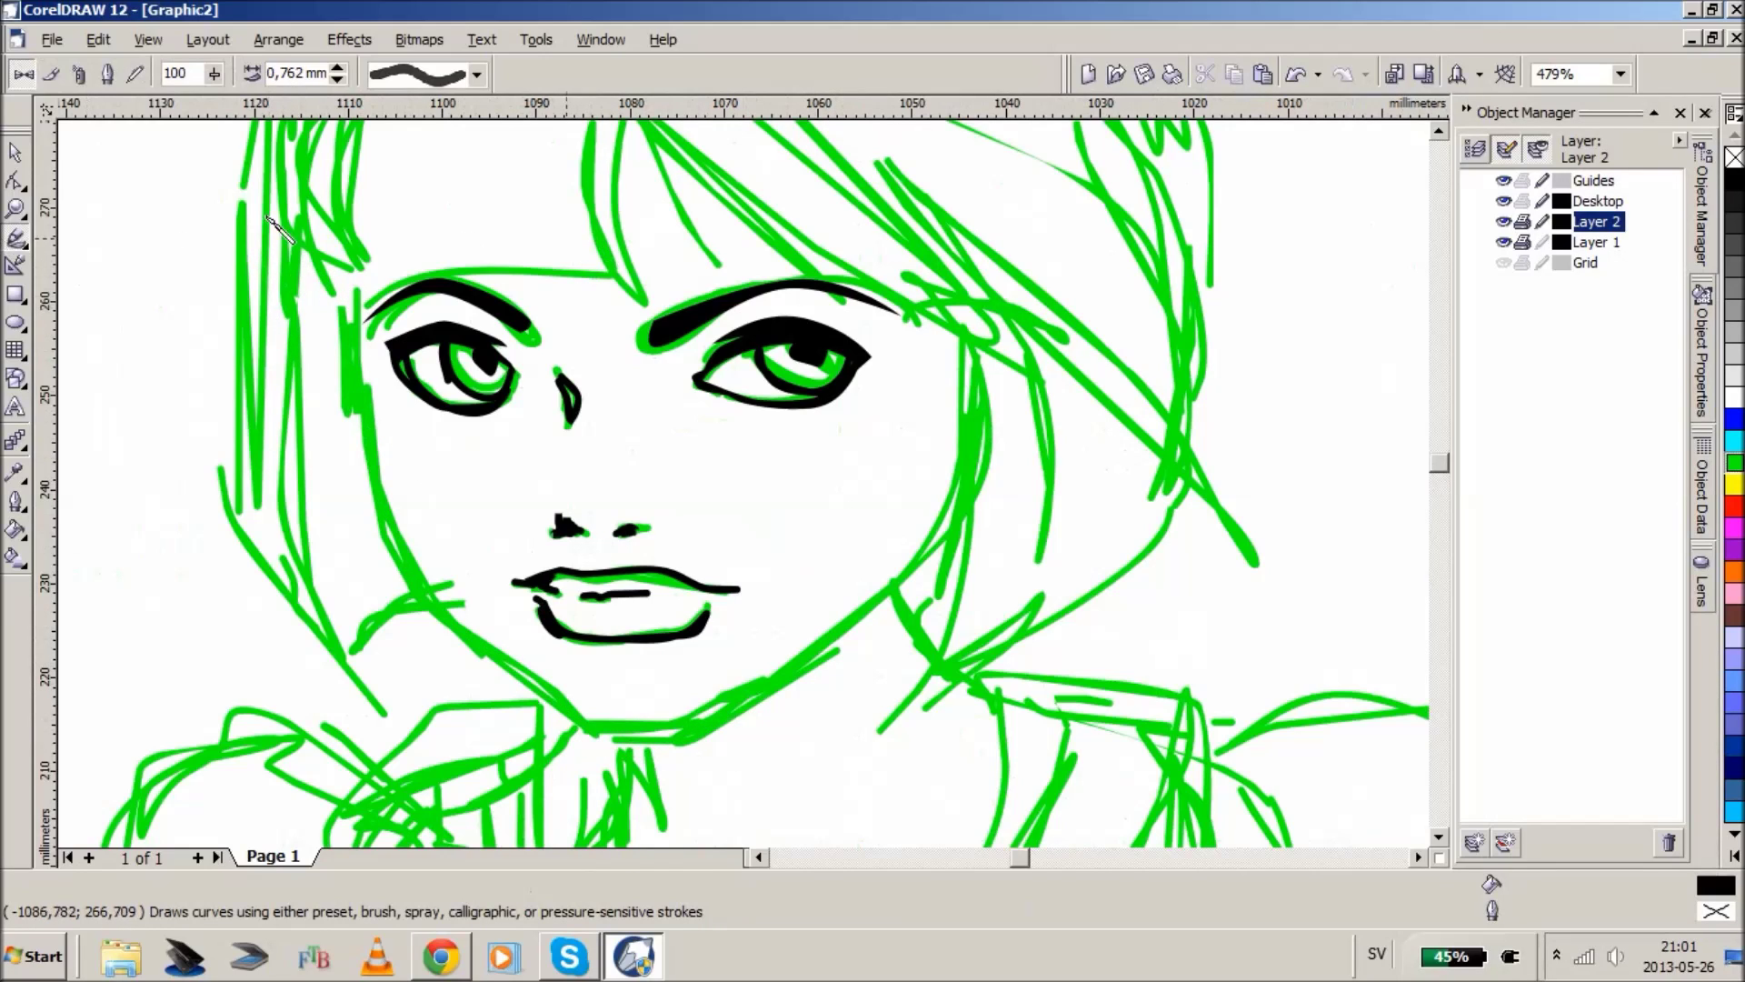
left_click(16, 209)
right_click(552, 289)
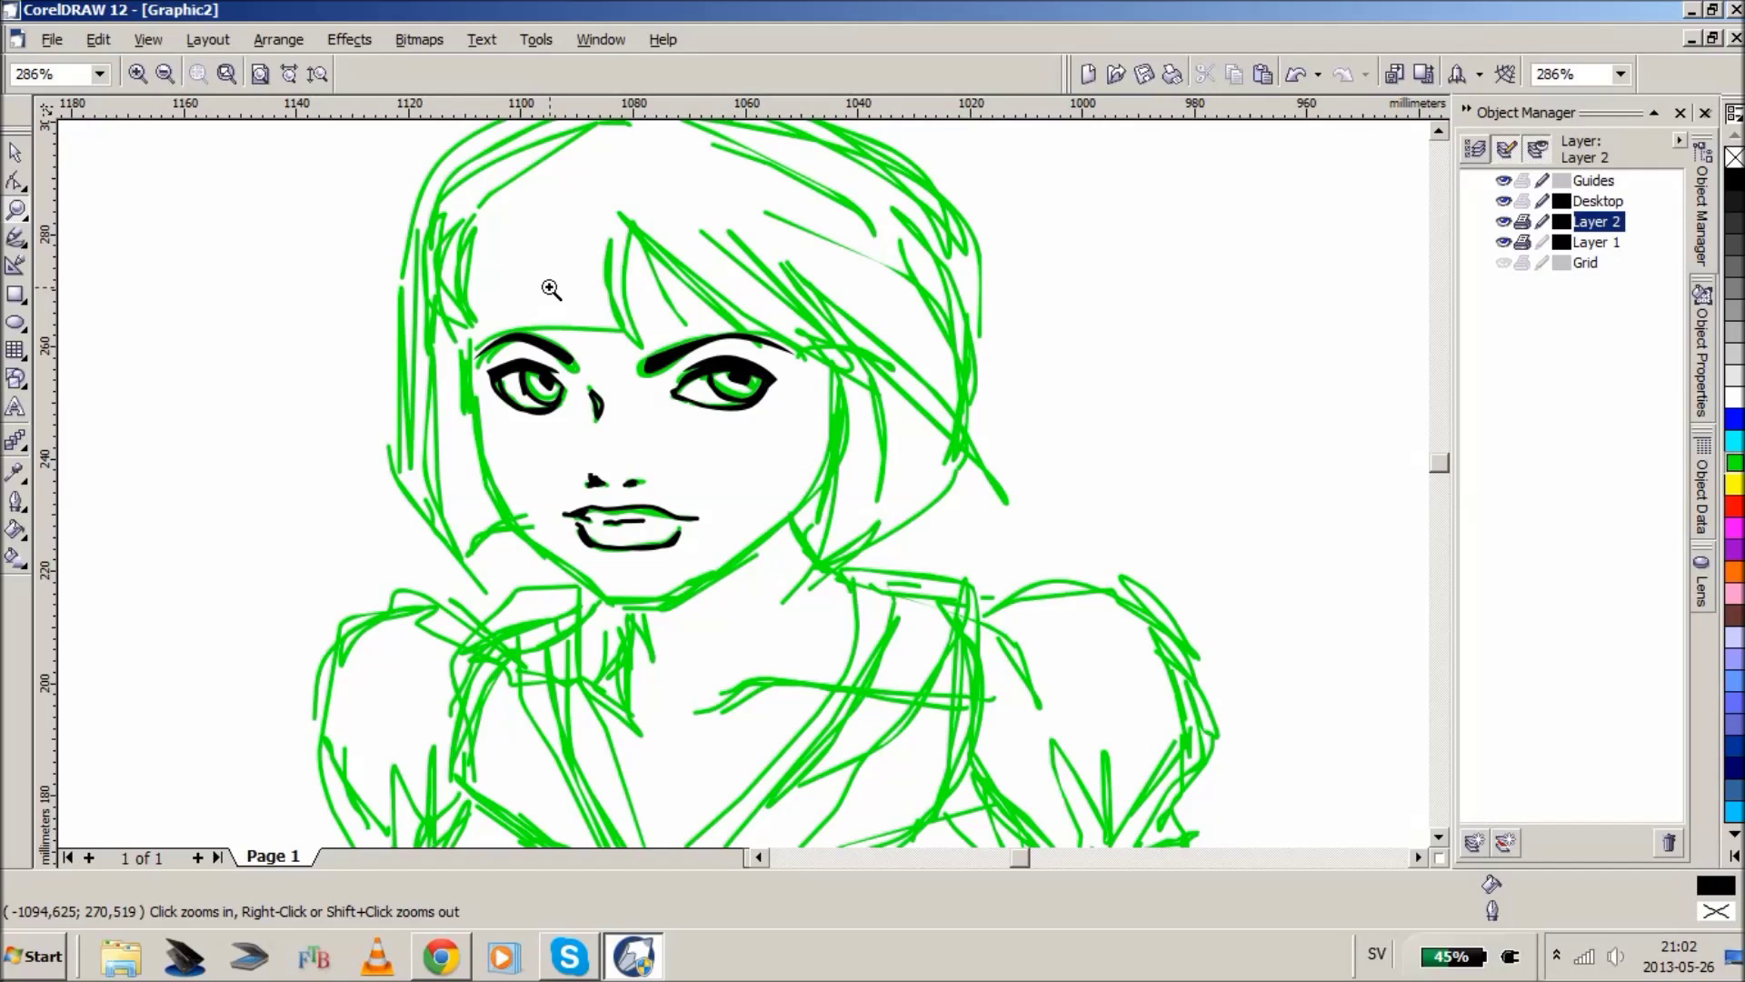
left_click(1693, 13)
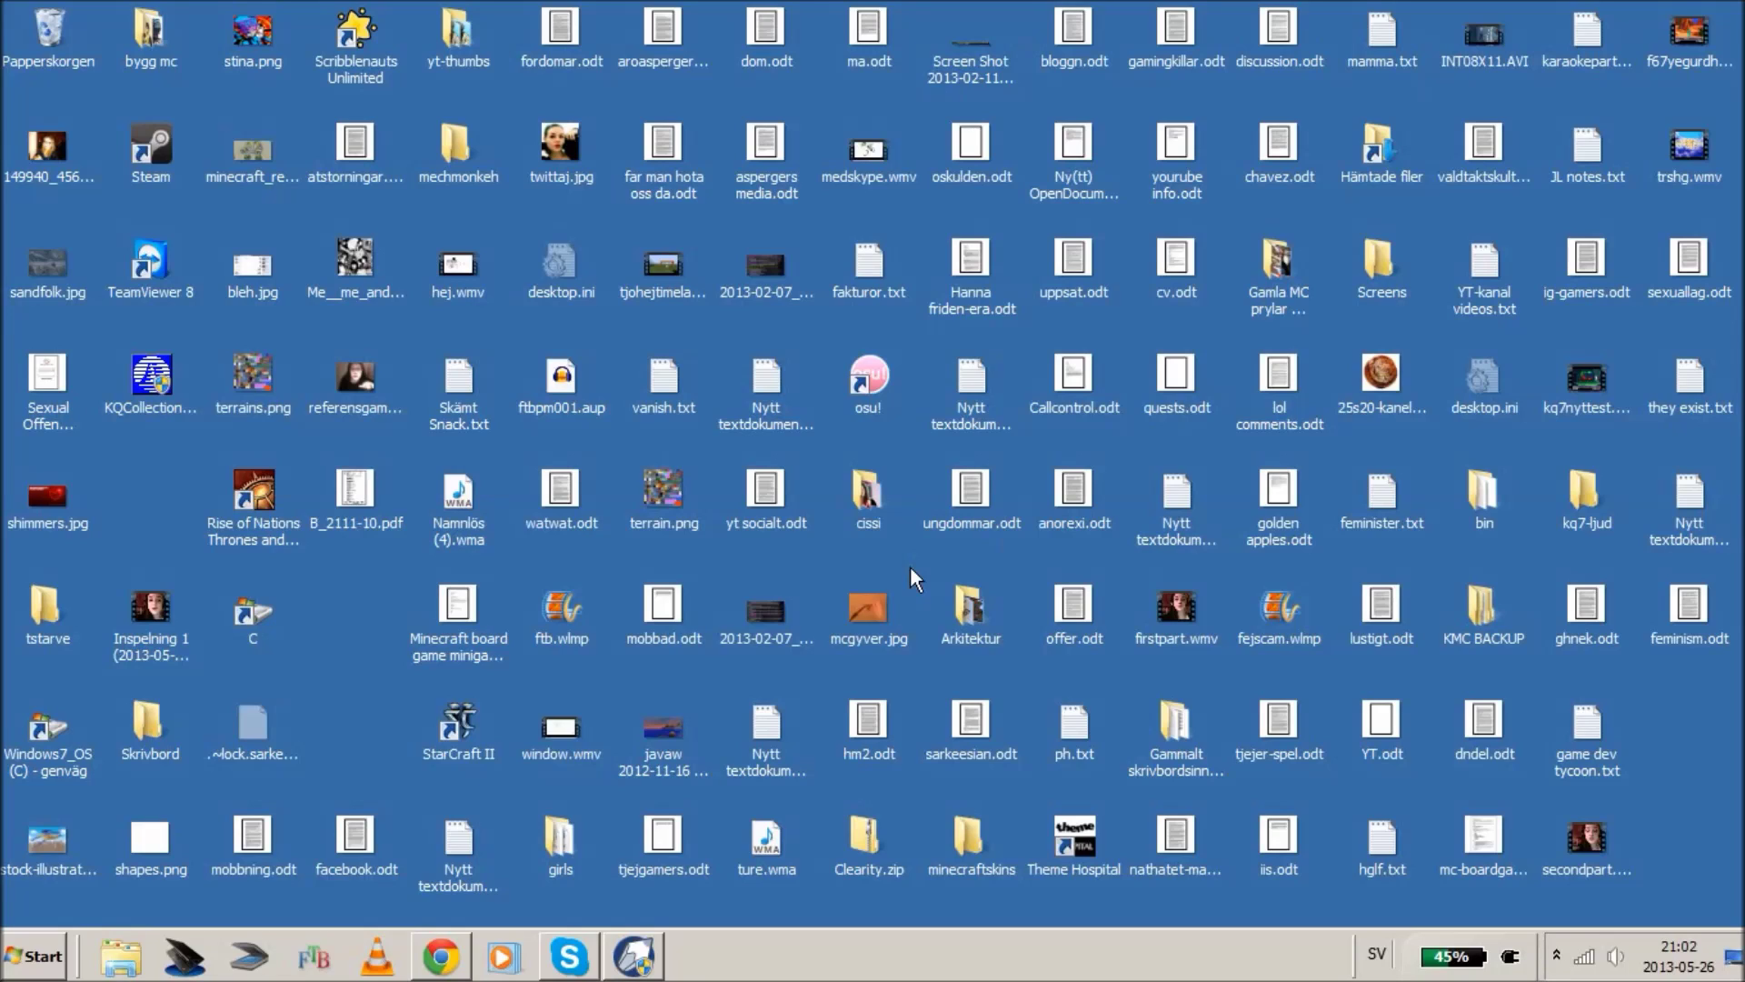
left_click(635, 958)
- Draw the left-hand cheek and jaw contour as a closed, black-filled Bezier shape running from the temple to the chin
left_click_drag(380, 259, 992, 734)
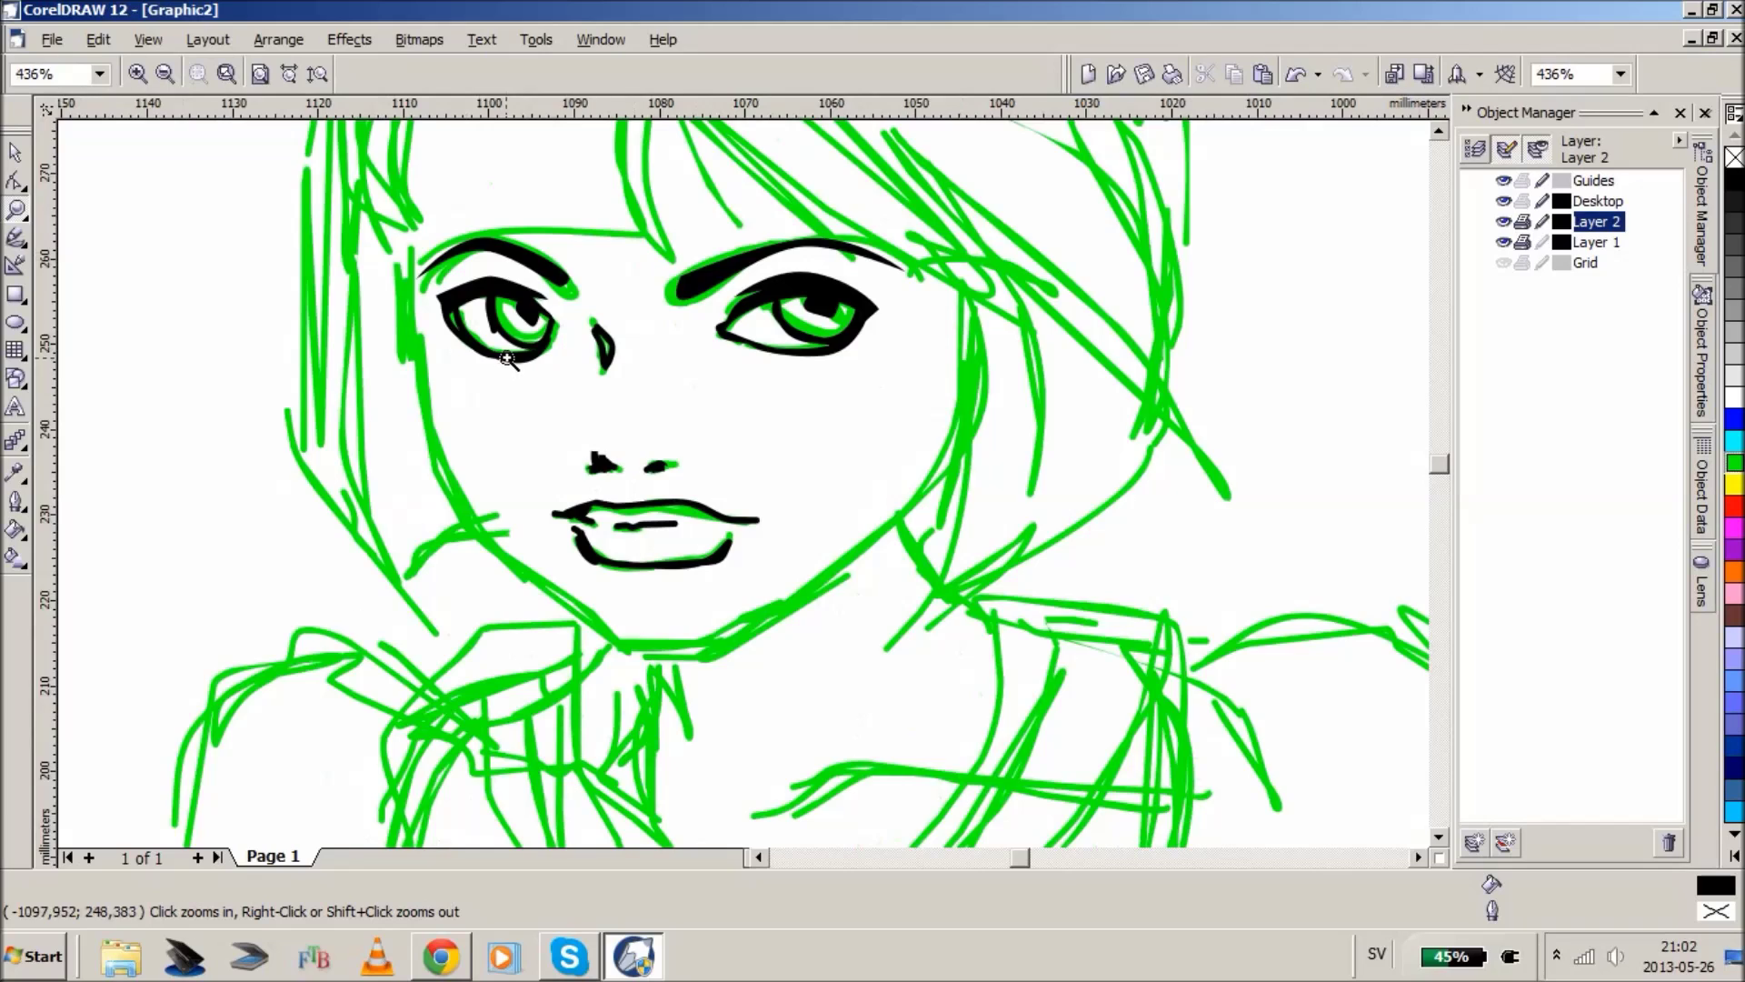
scroll(507, 358, "down", 1)
left_click_drag(412, 215, 1021, 663)
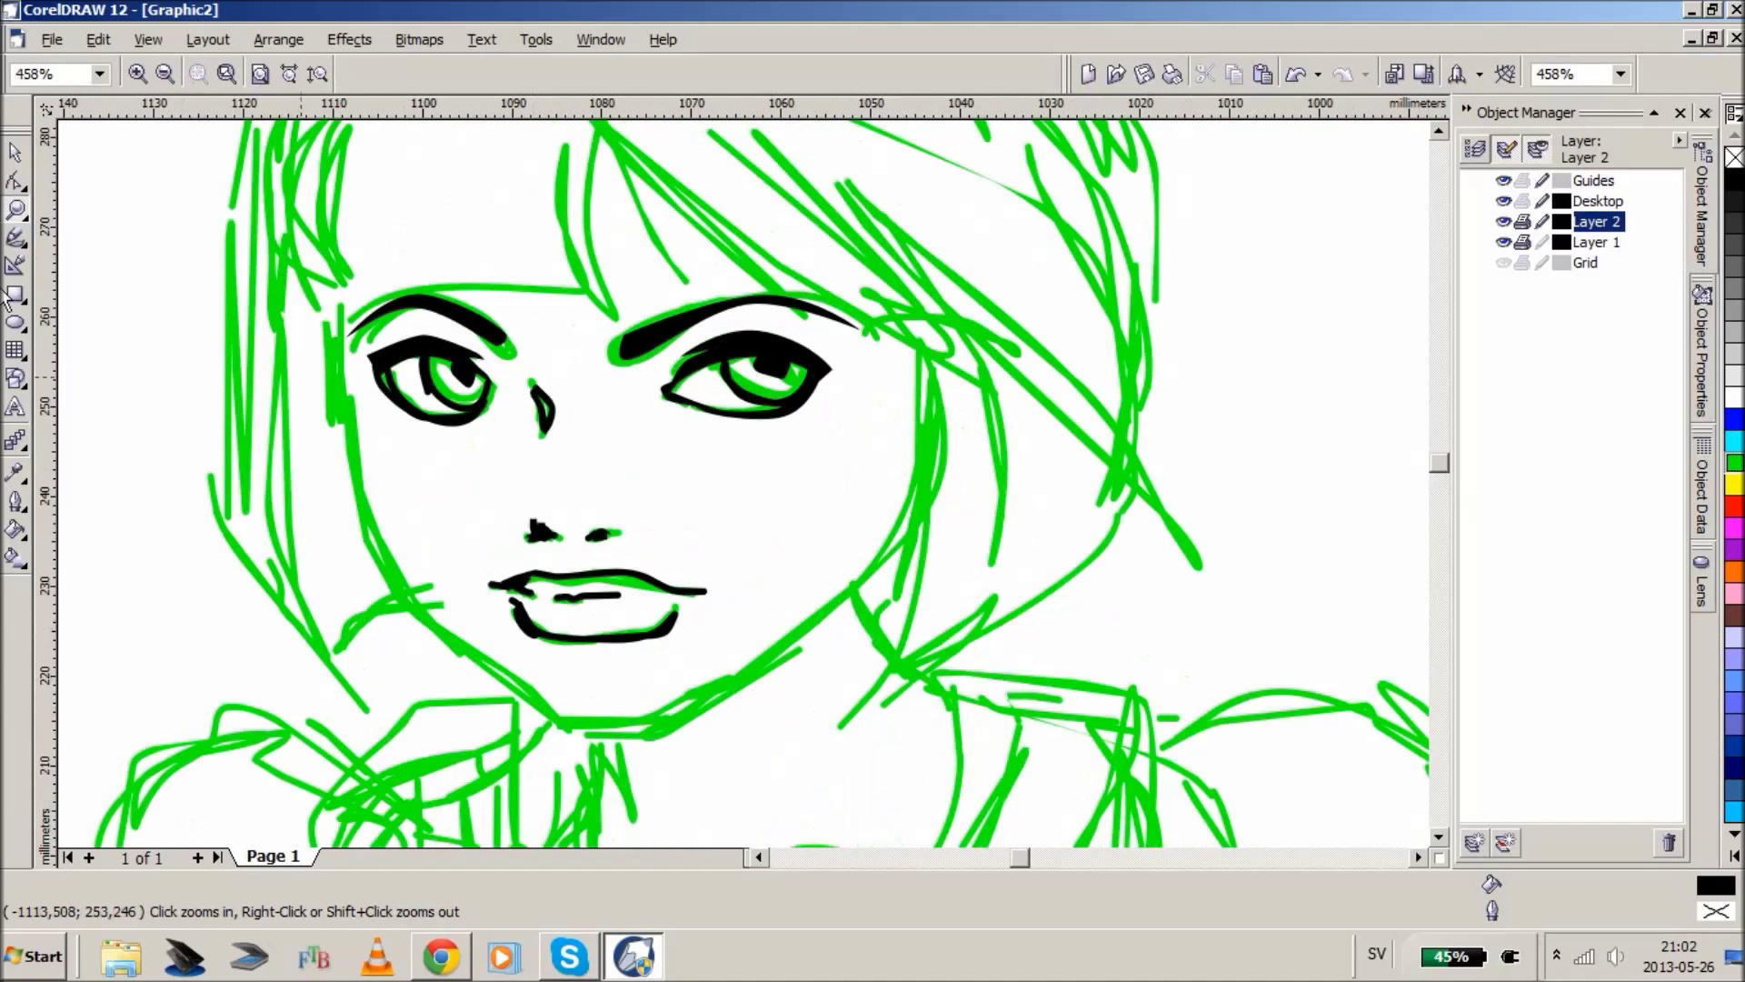
left_click(27, 238)
left_click(100, 244)
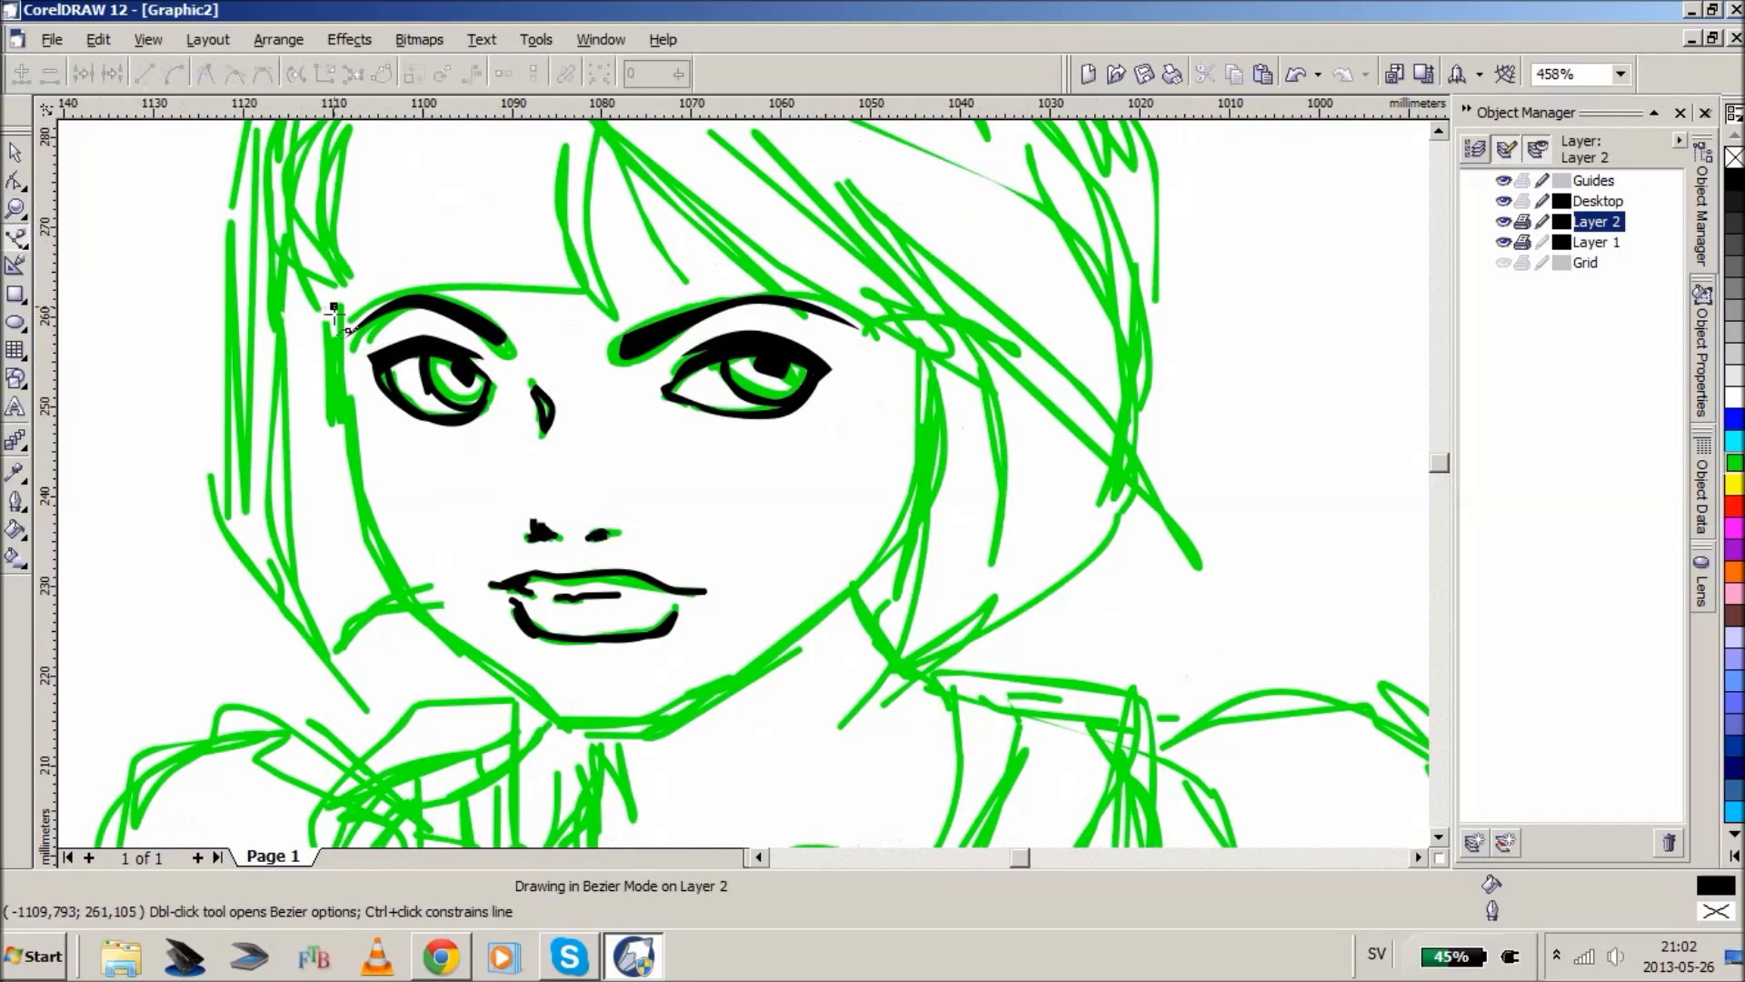
left_click_drag(368, 546, 393, 600)
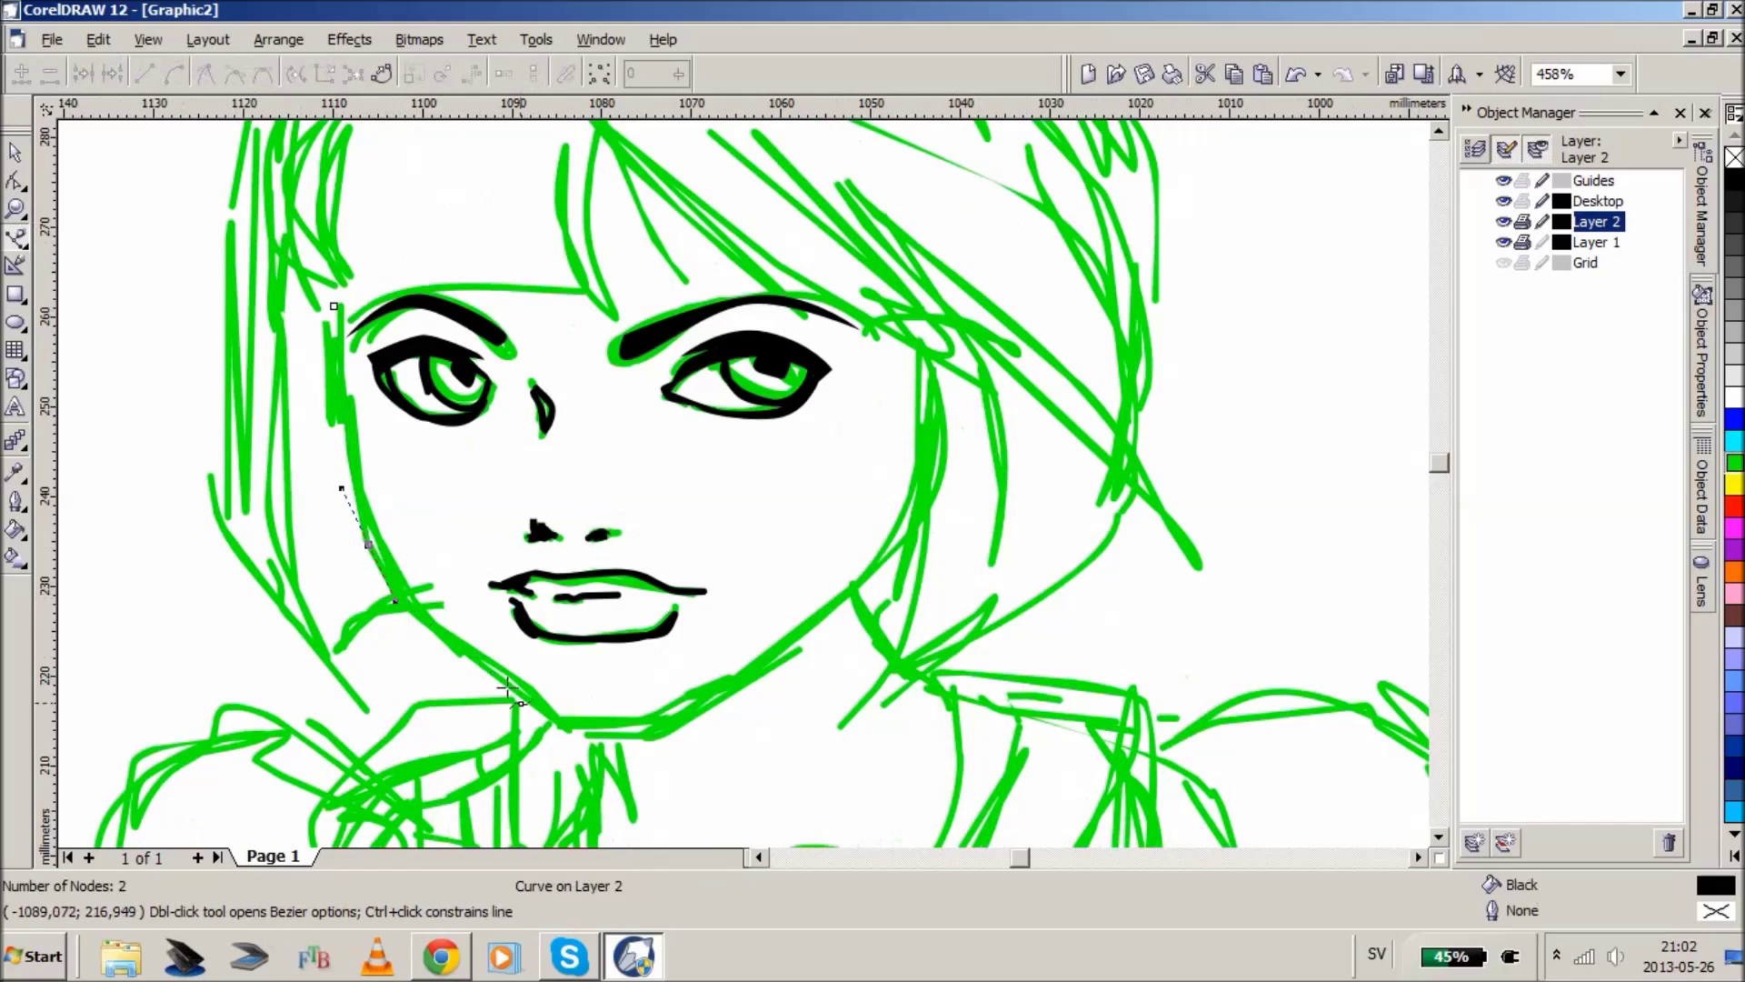
left_click(478, 662)
left_click(556, 720)
left_click(558, 713)
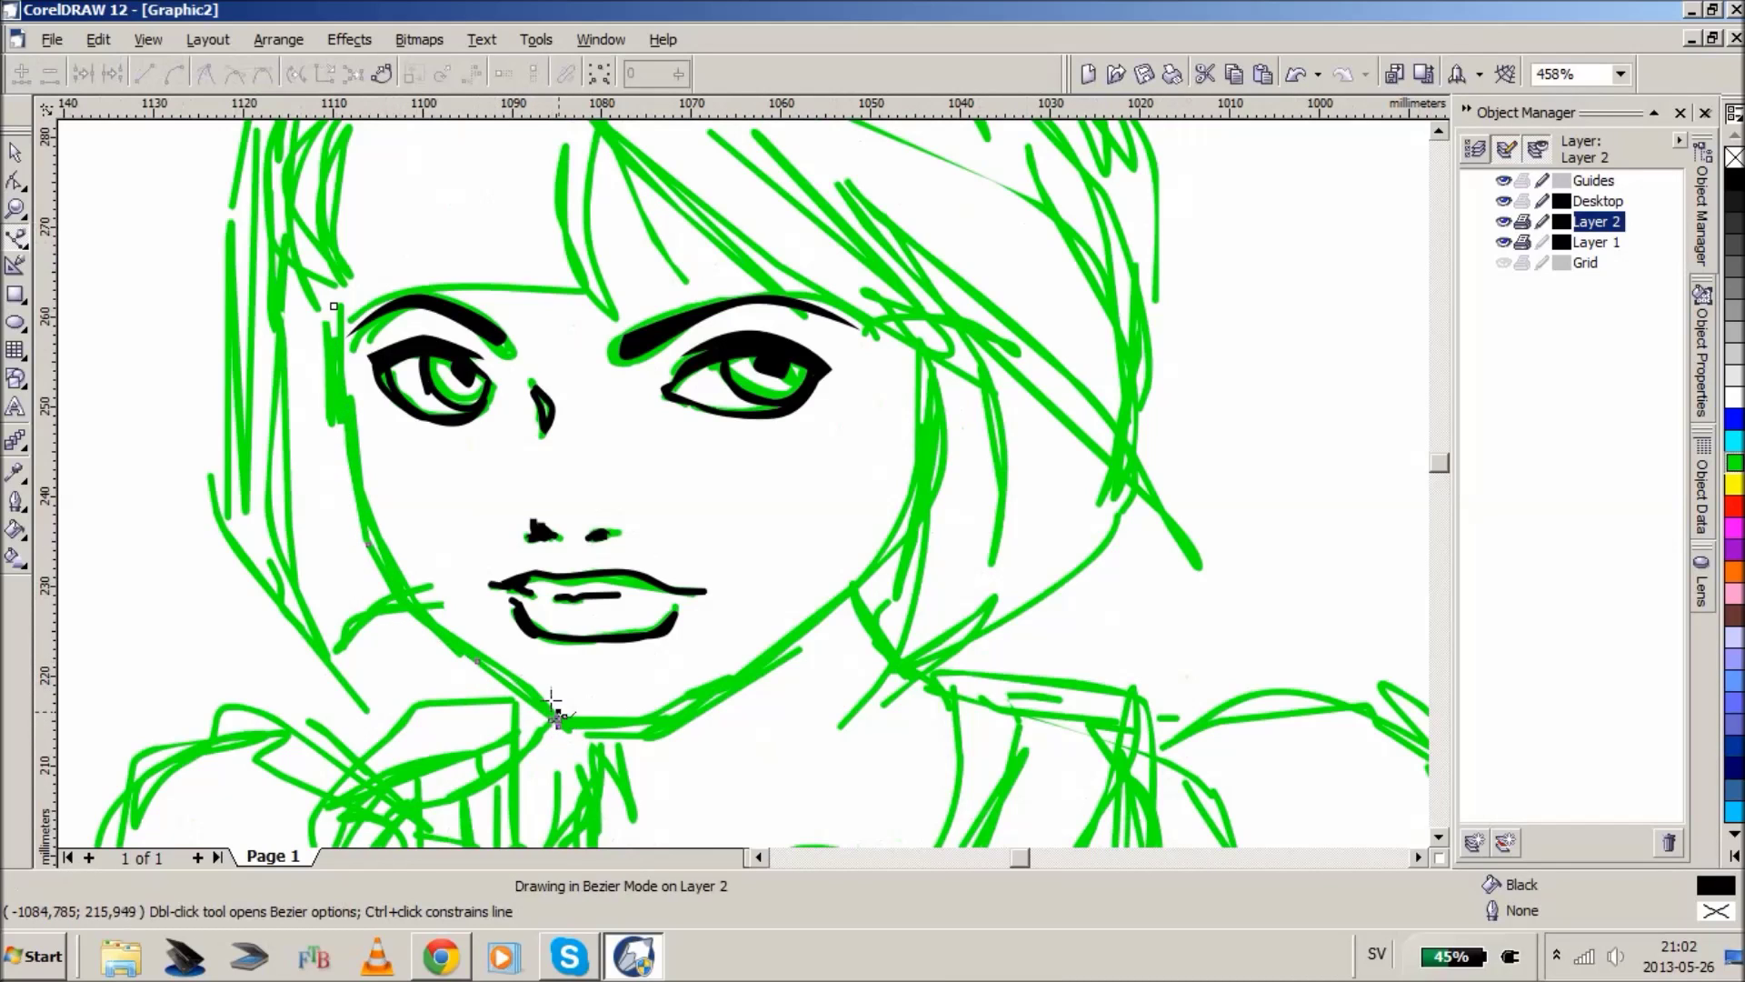
left_click_drag(508, 664, 482, 644)
left_click_drag(400, 556, 361, 447)
left_click(349, 412)
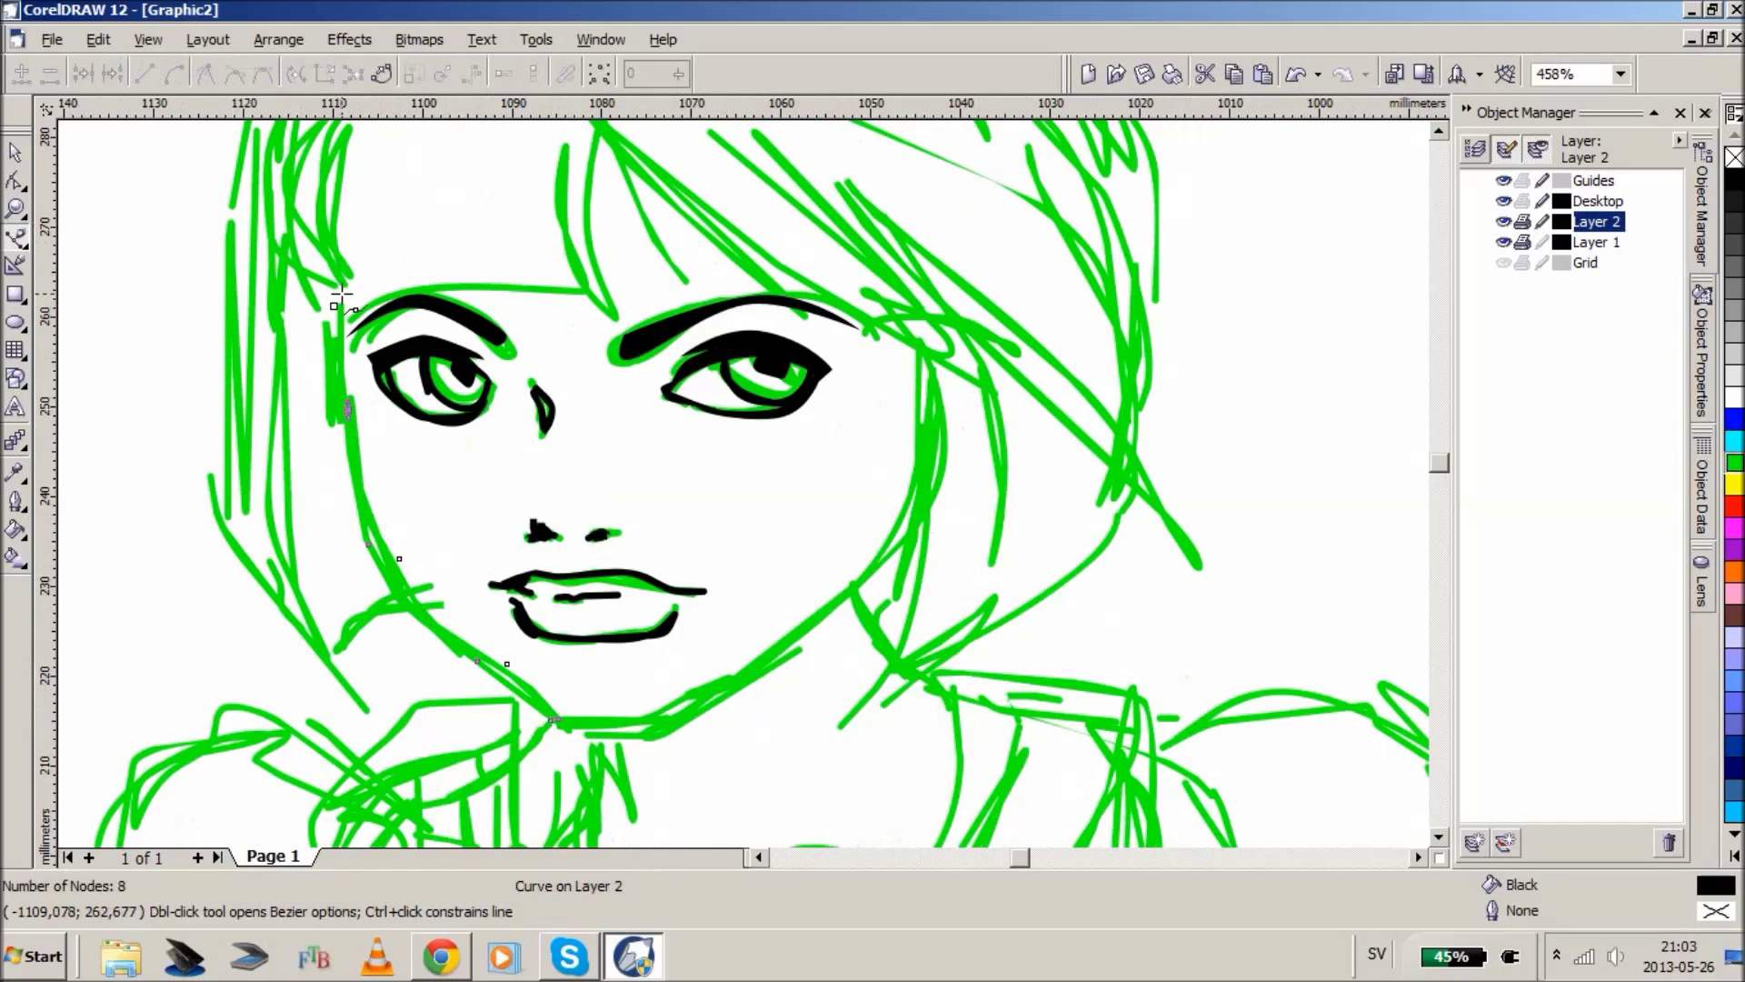
- Draw the chin and right-hand jaw contour as a closed, black-filled Bezier shape running from the chin up to the temple
left_click(553, 720)
left_click(544, 703)
left_click(568, 729)
left_click_drag(662, 718, 680, 712)
left_click(903, 526)
left_click(927, 400)
left_click(922, 350)
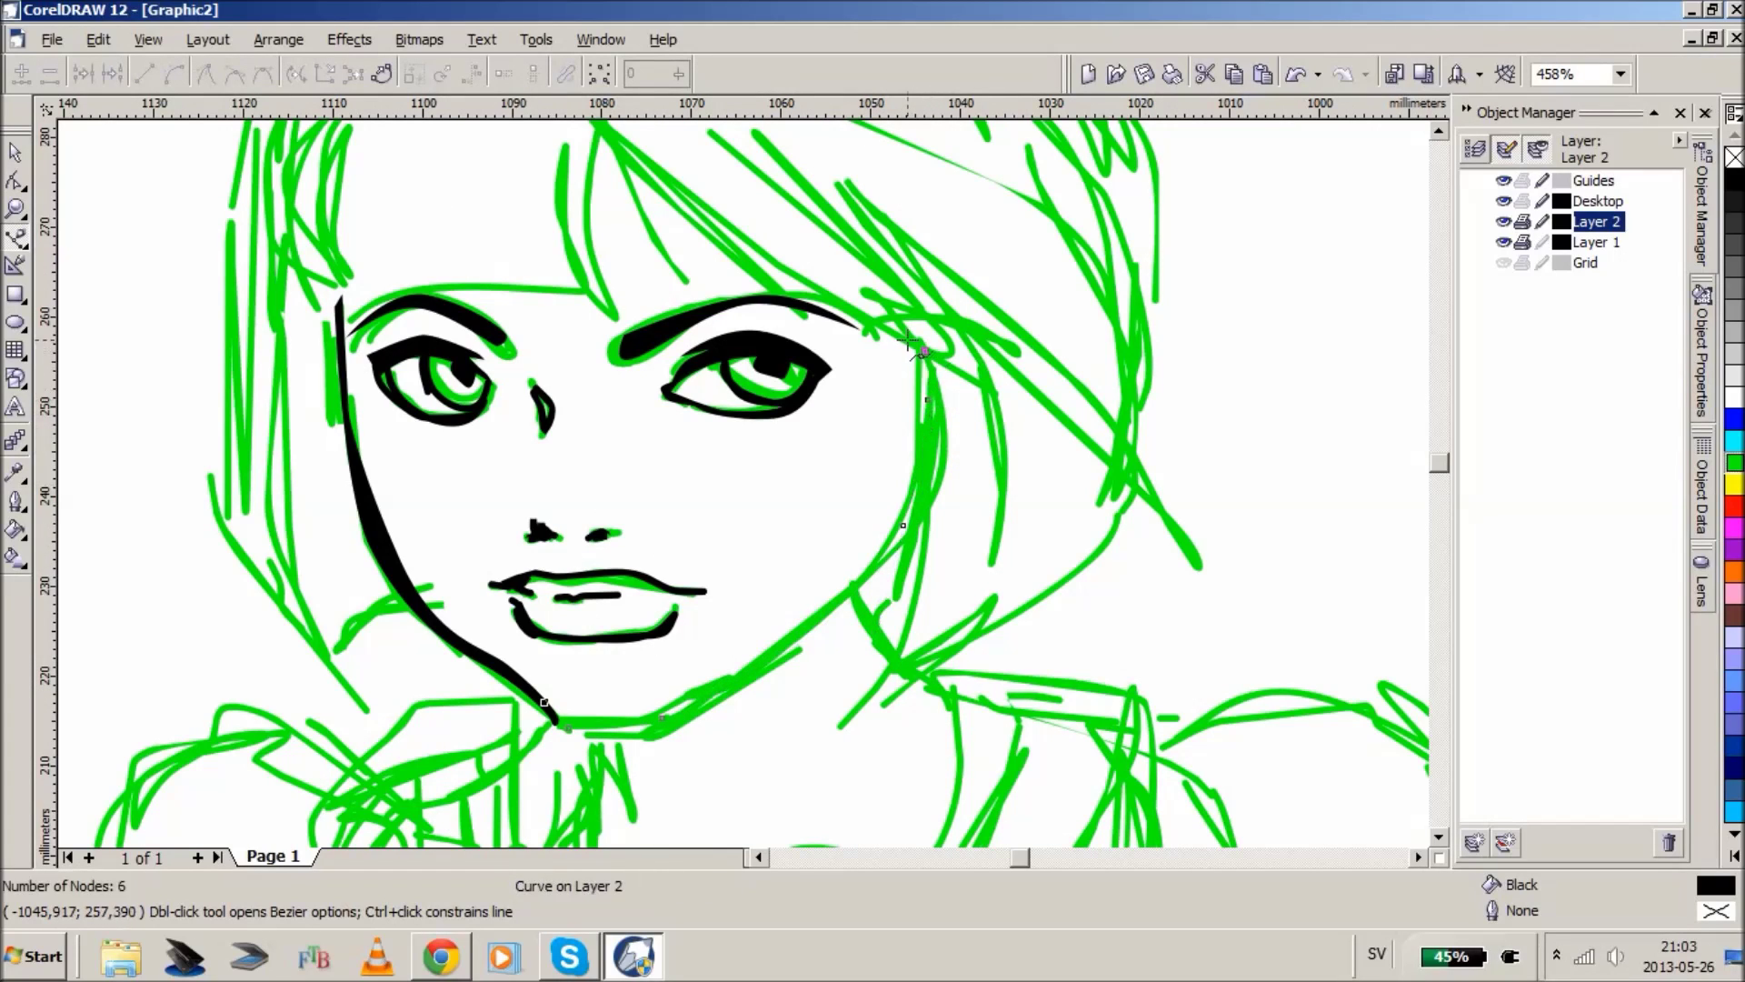
left_click(911, 488)
left_click_drag(645, 712, 627, 714)
left_click(558, 713)
left_click(543, 701)
left_click(542, 700)
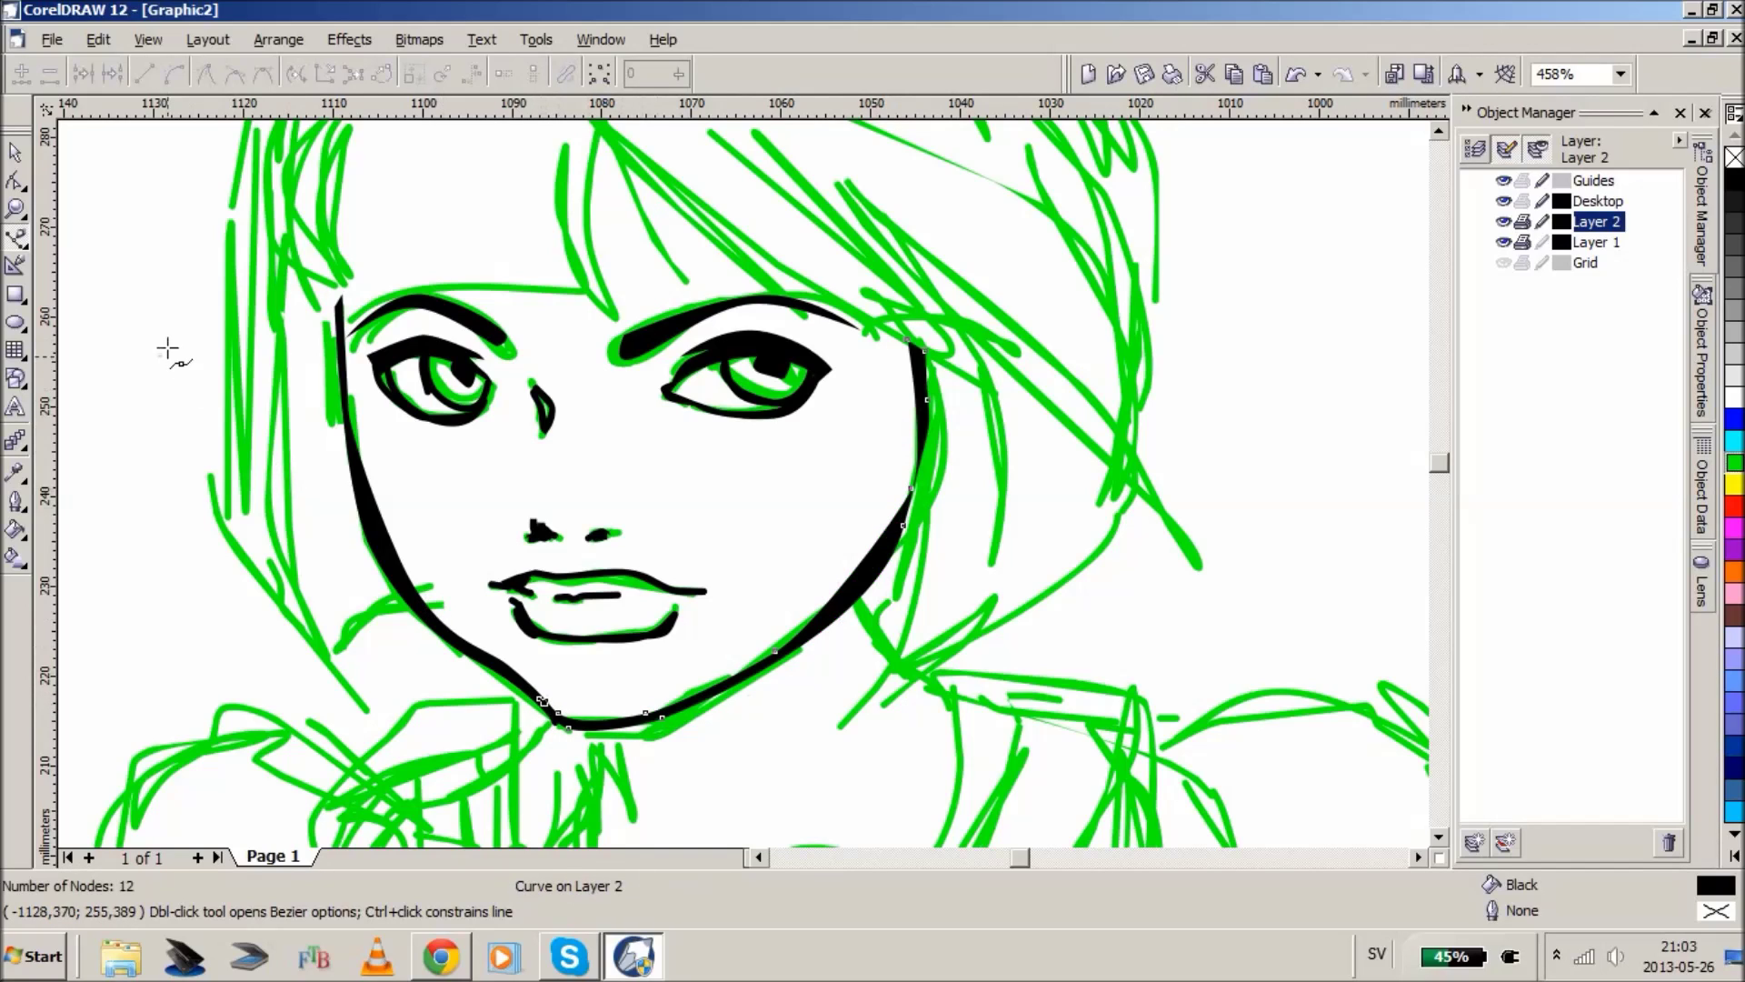
- Adjust the curve nodes of both jaw shapes to slim the thick parts of the contour at the cheeks
left_click(15, 181)
left_click_drag(913, 496, 918, 442)
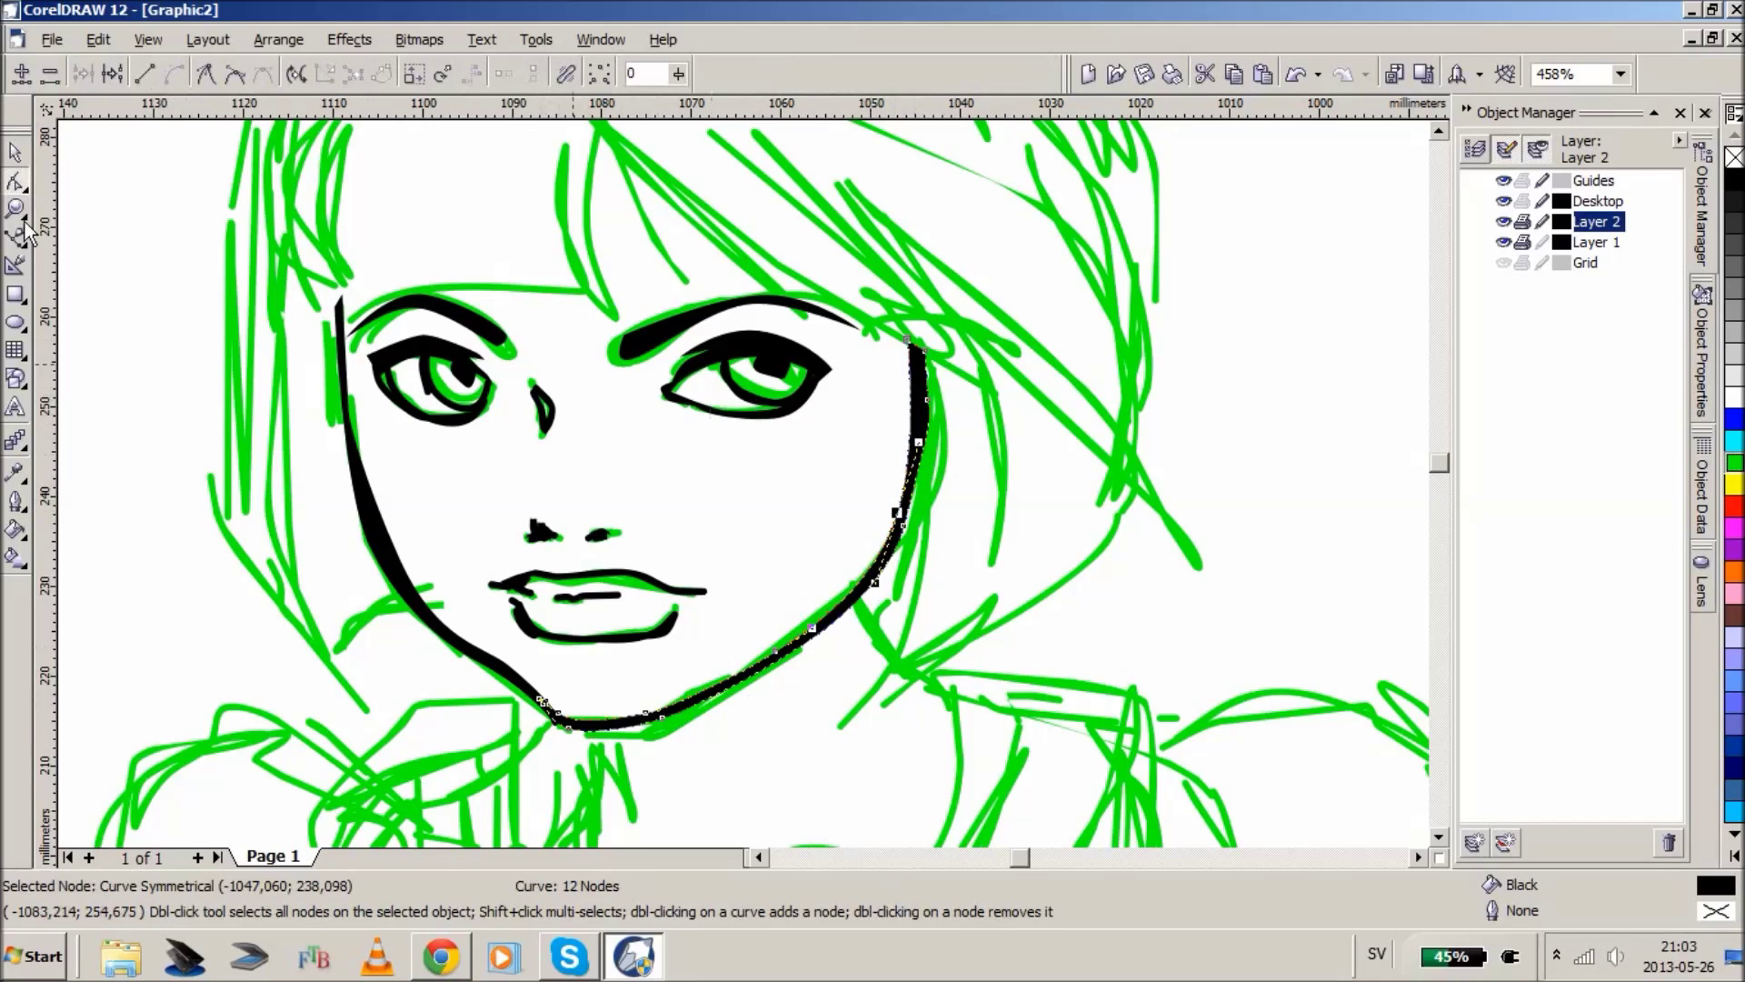
left_click(362, 491)
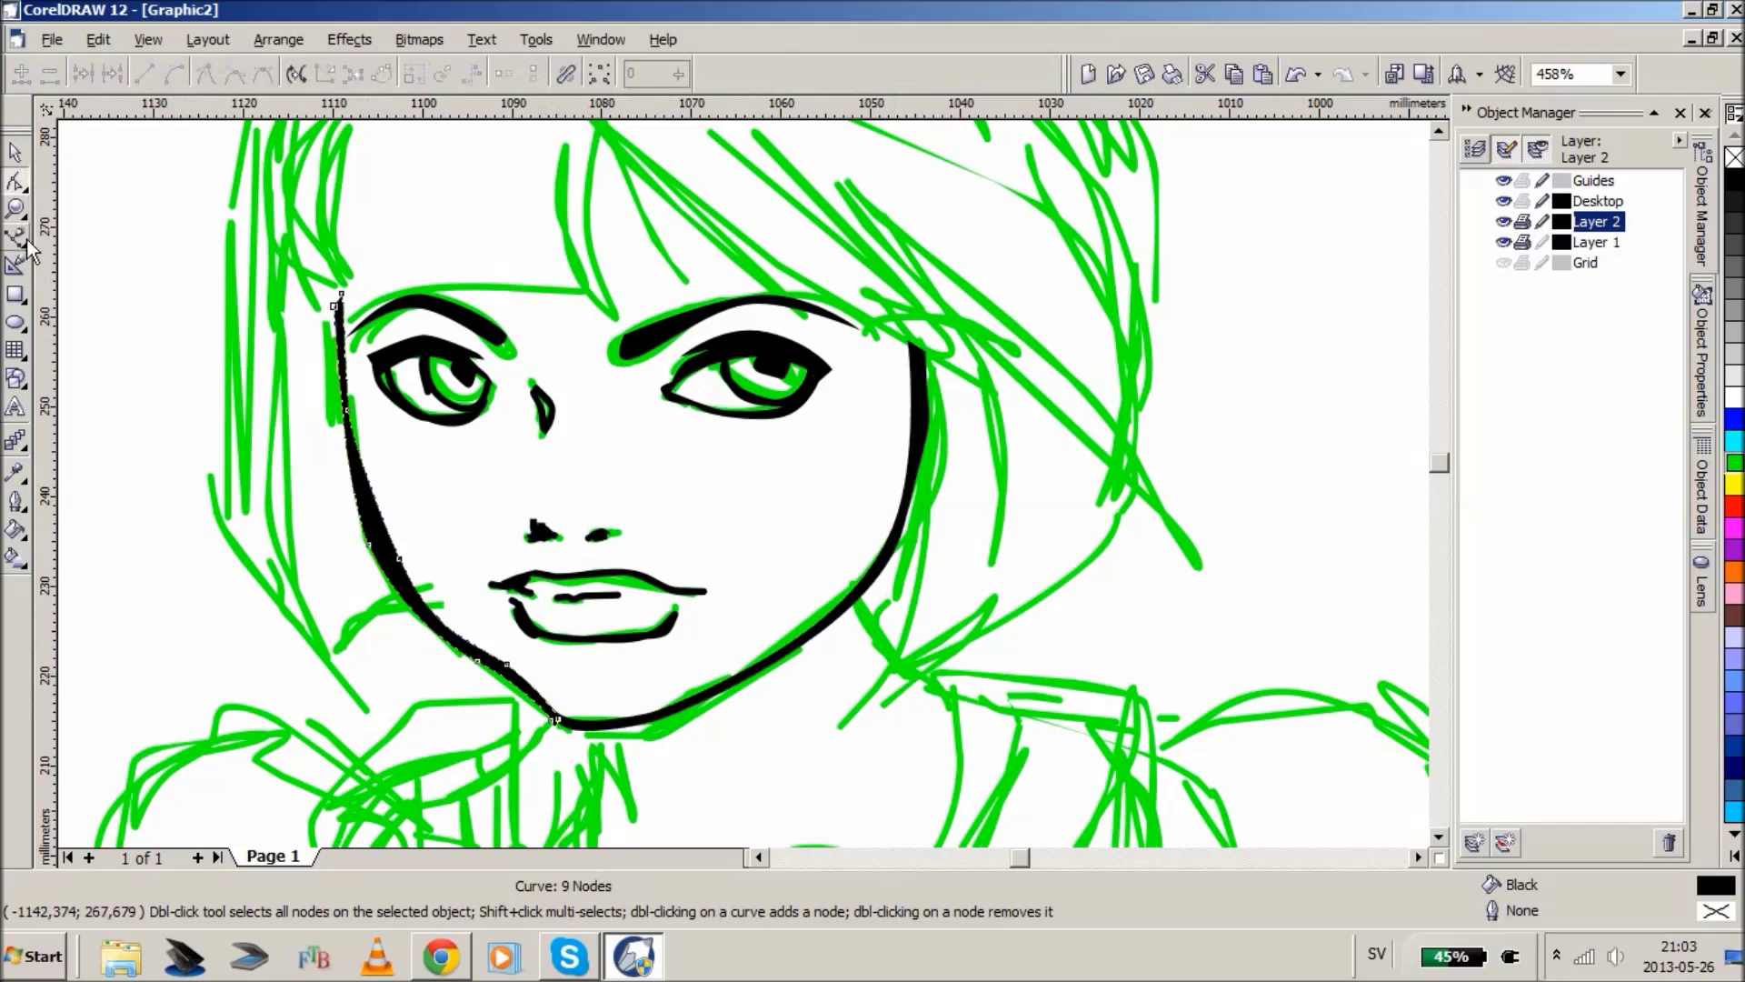
left_click_drag(404, 568, 392, 557)
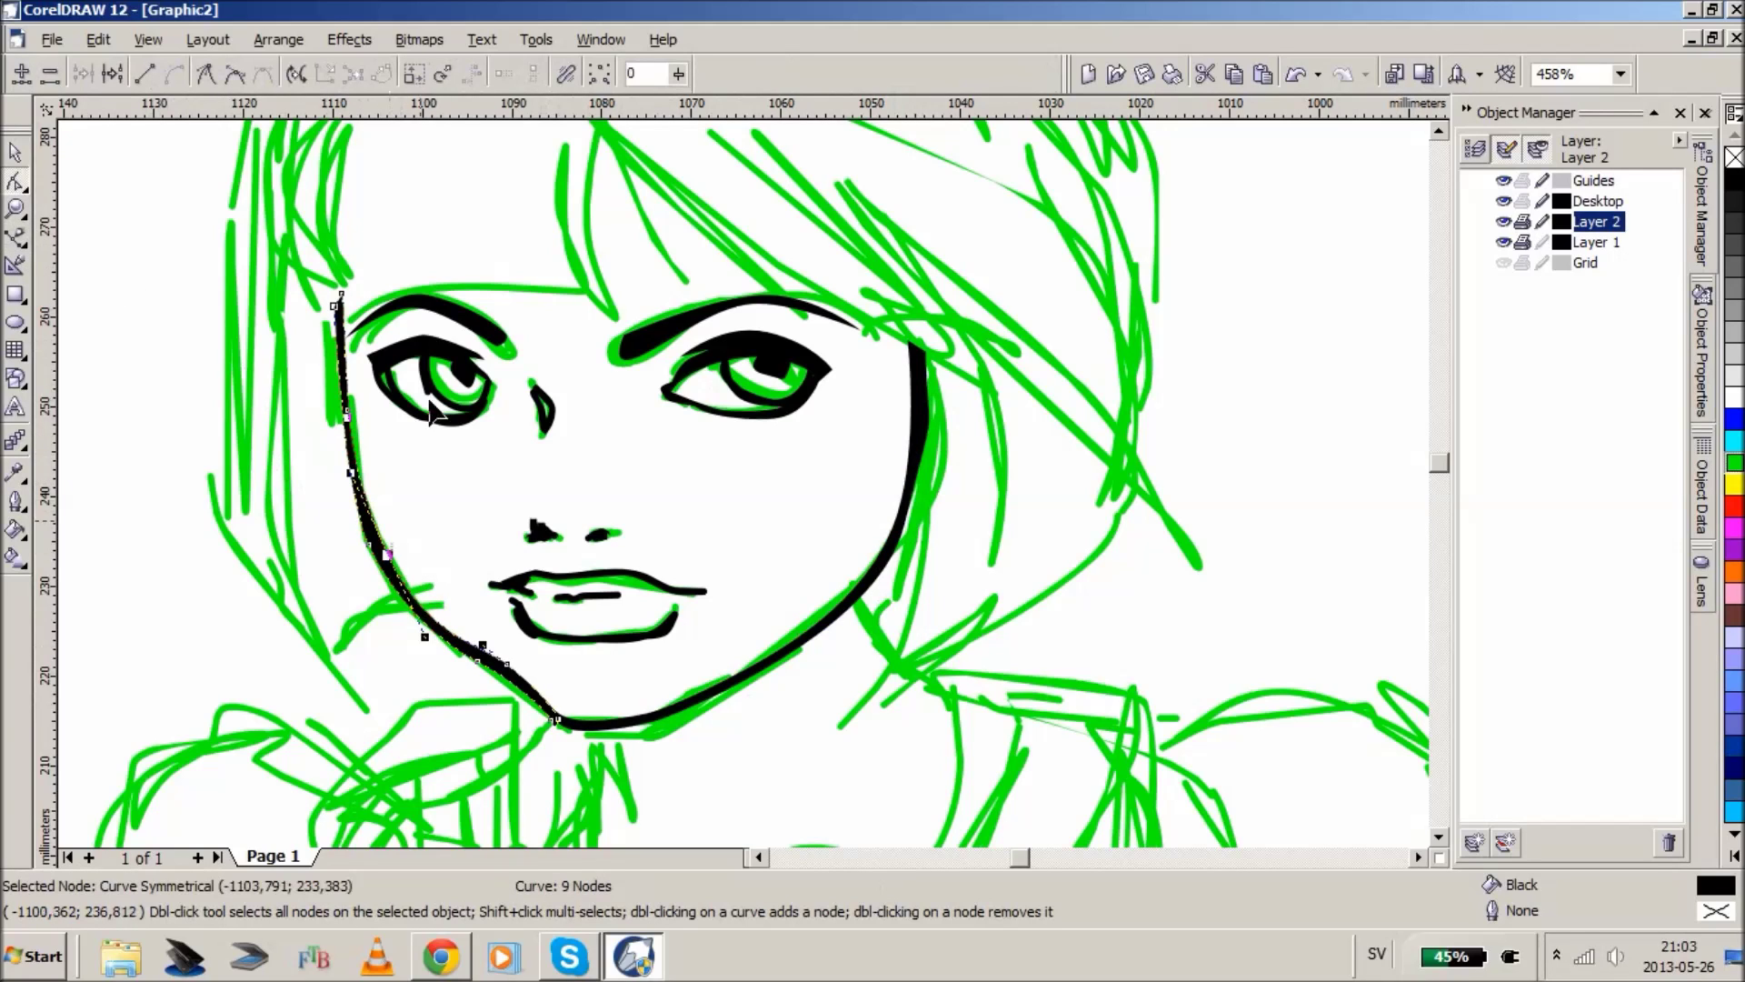
- Ink the left-hand section of the fringe, down to the brow line, with 0.762 mm Artistic Media strokes
left_click(16, 208)
right_click(623, 391)
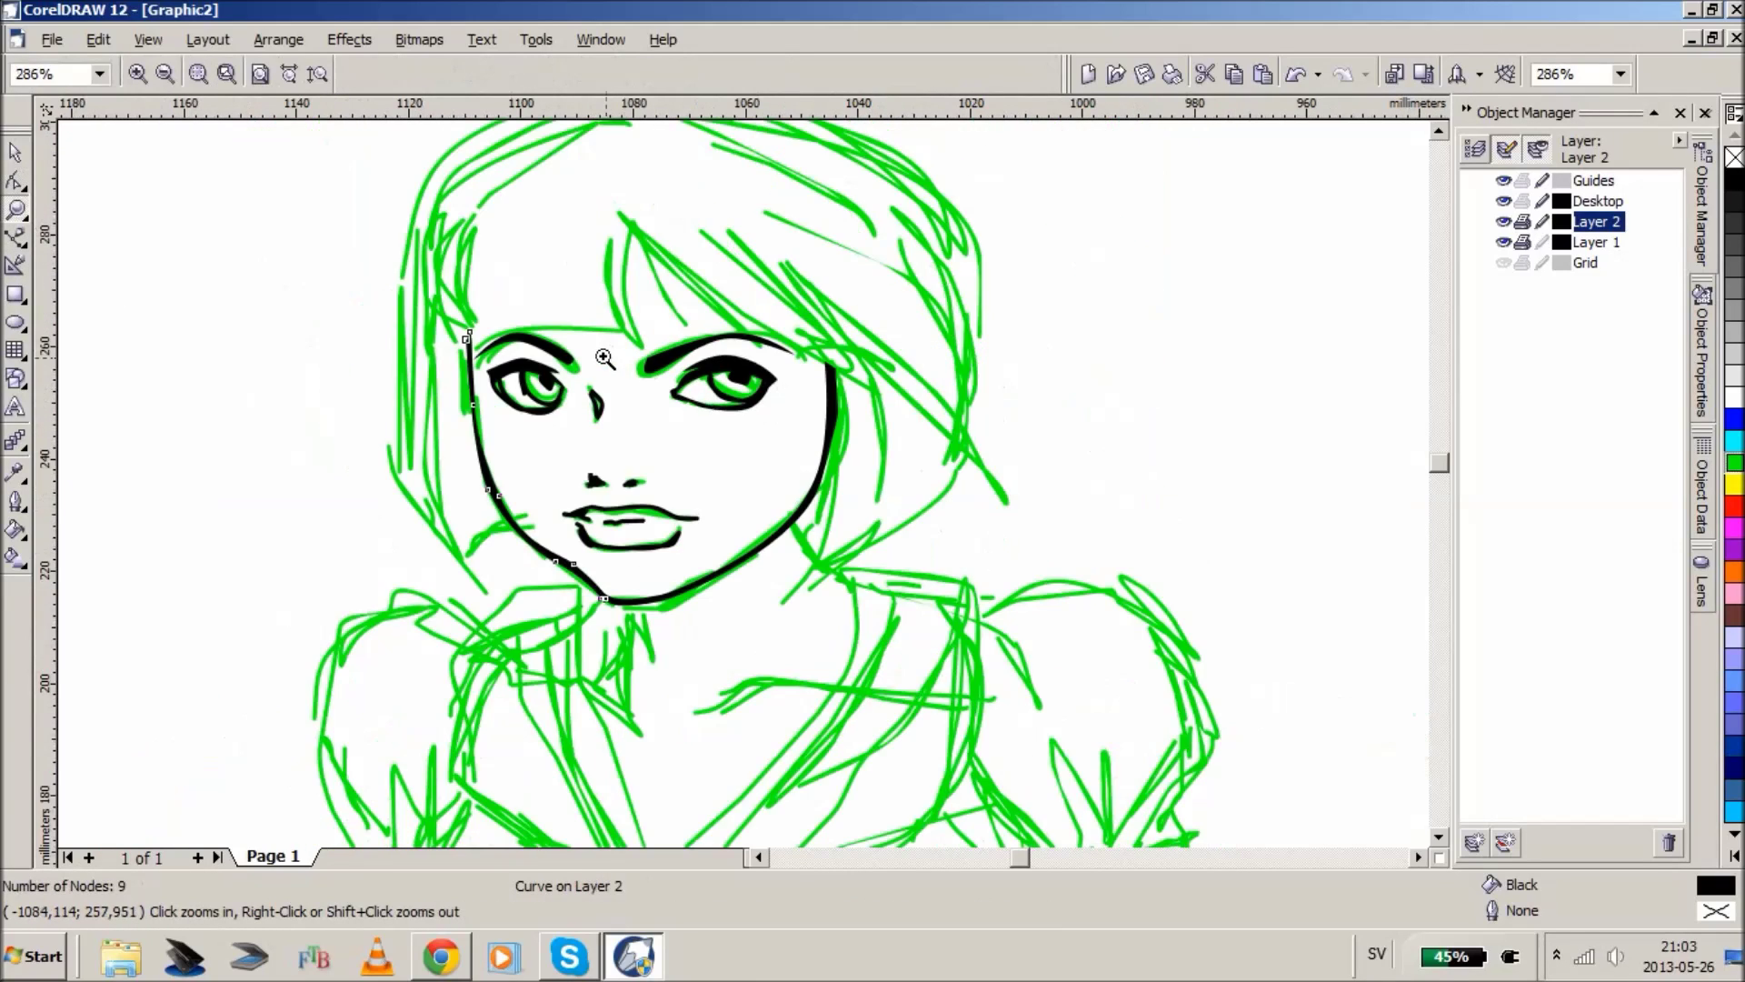
right_click(608, 360)
left_click_drag(525, 168, 869, 429)
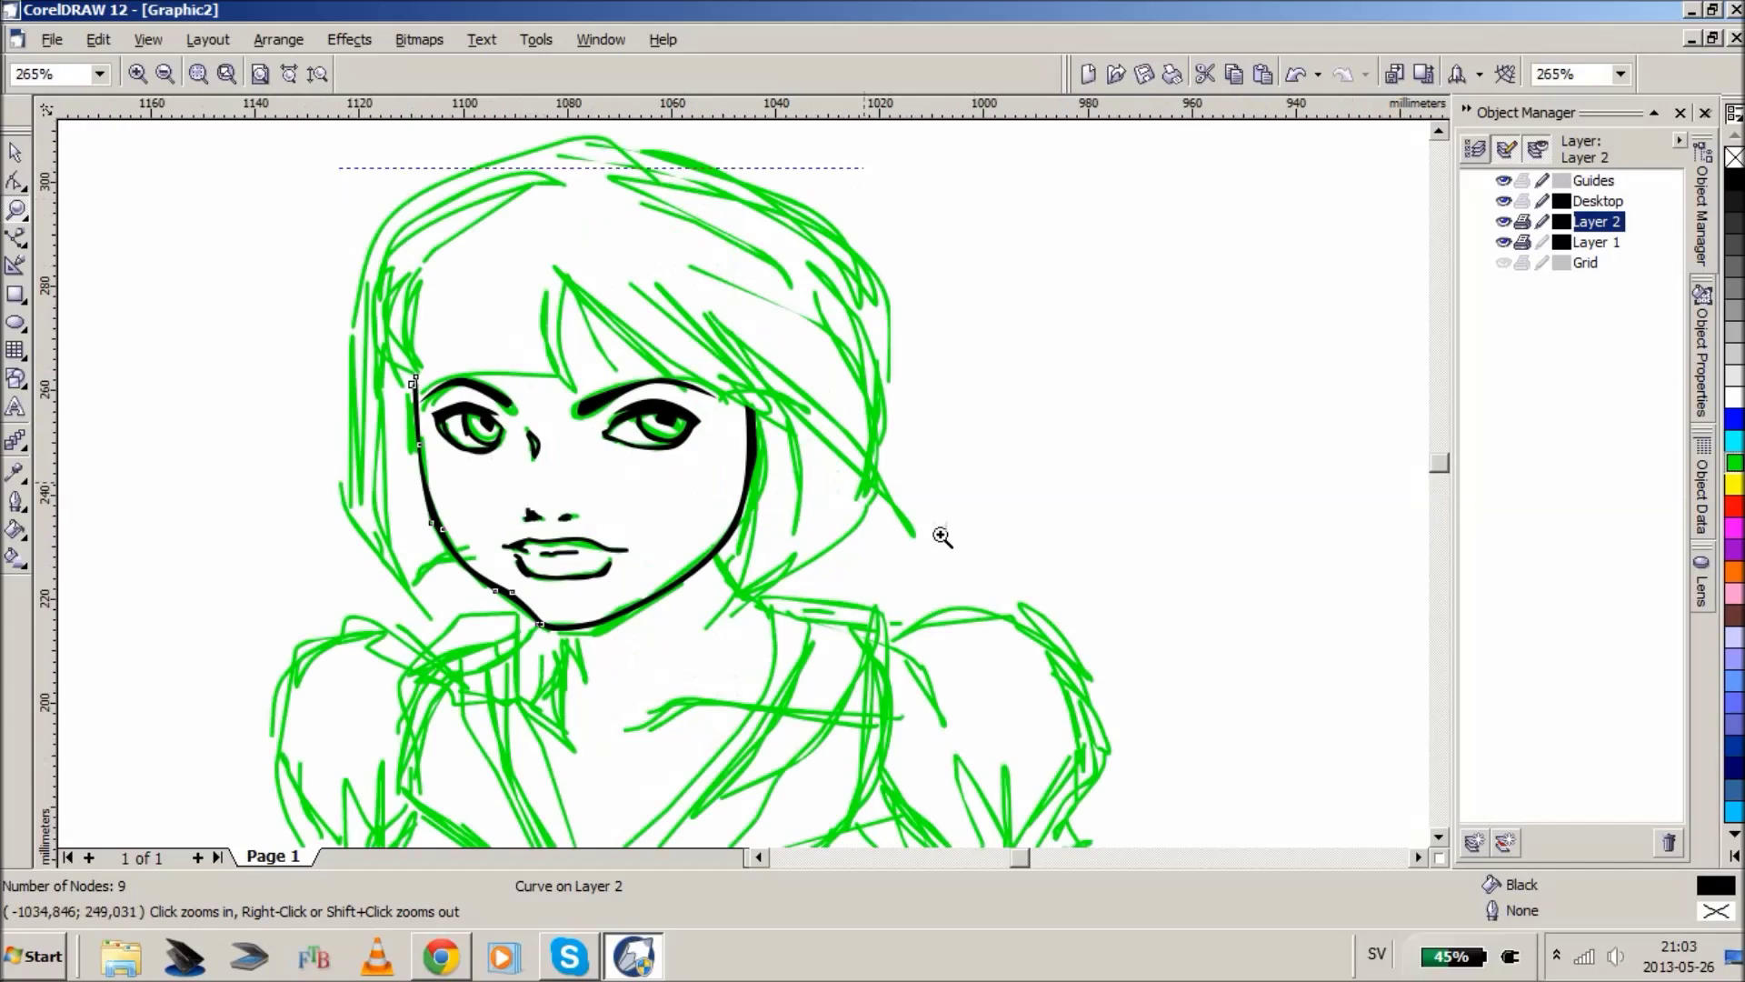
left_click_drag(942, 537, 942, 536)
left_click(16, 242)
left_click(109, 246)
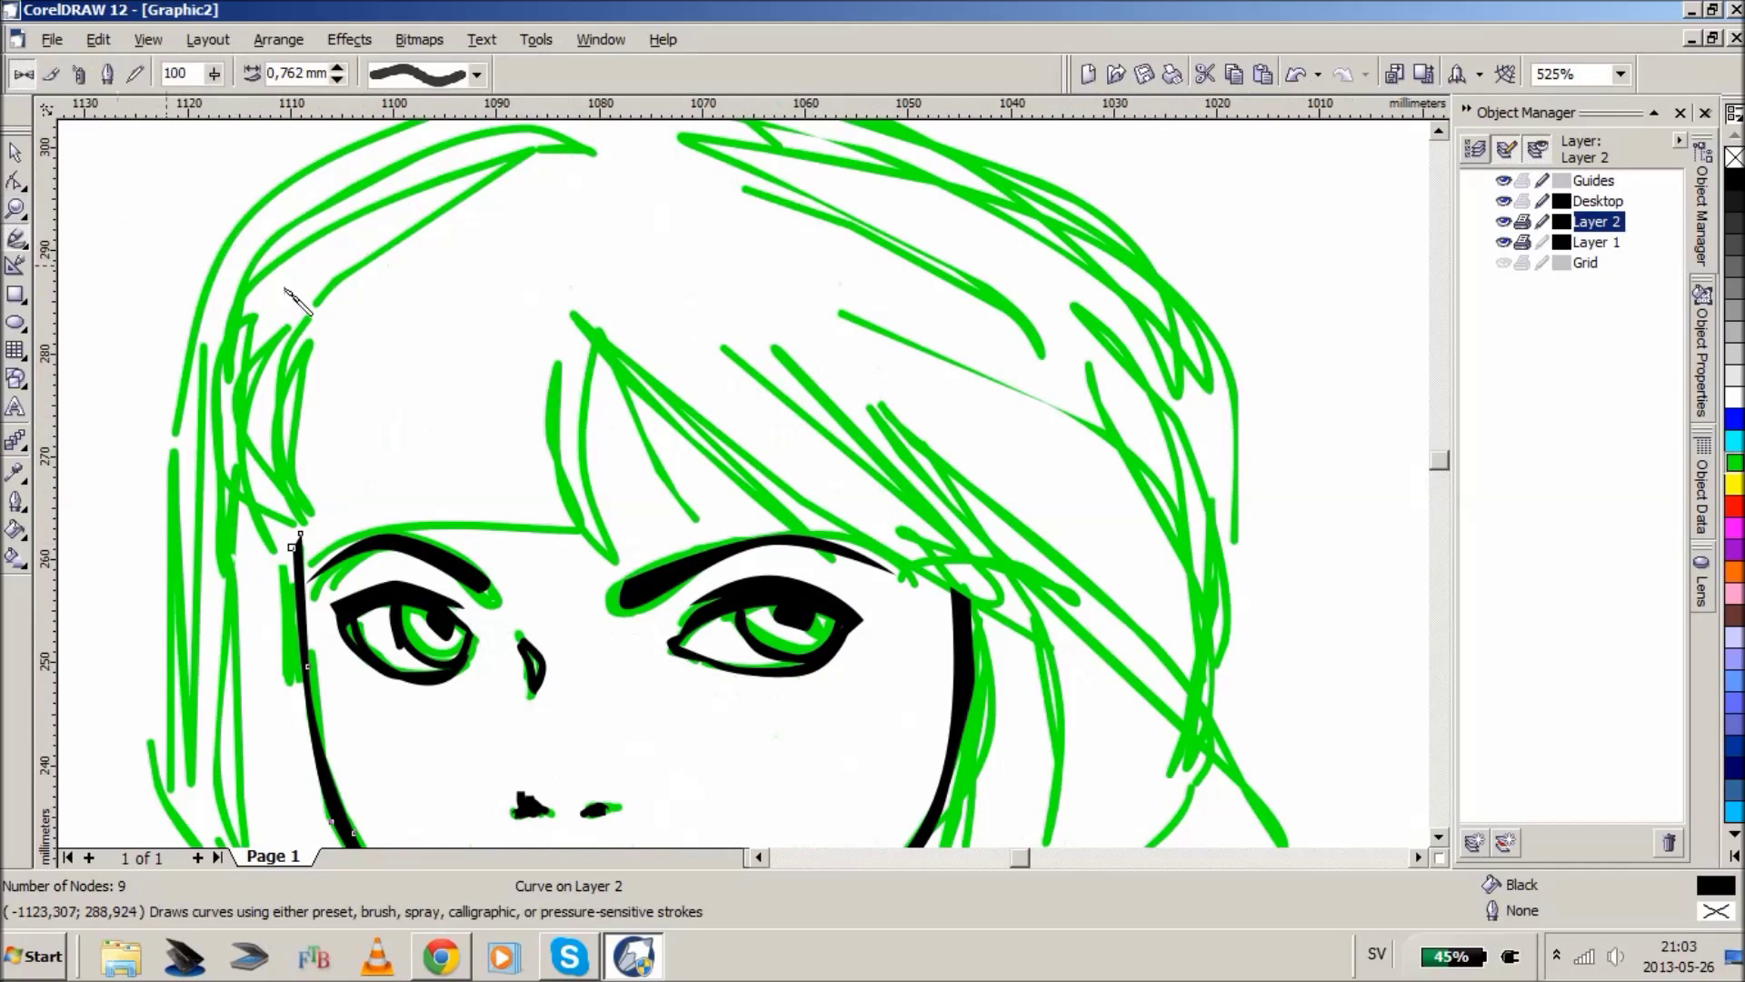
mouse_move(340, 239)
left_mouse_down()
mouse_move(274, 335)
mouse_move(271, 510)
mouse_move(298, 544)
left_mouse_up()
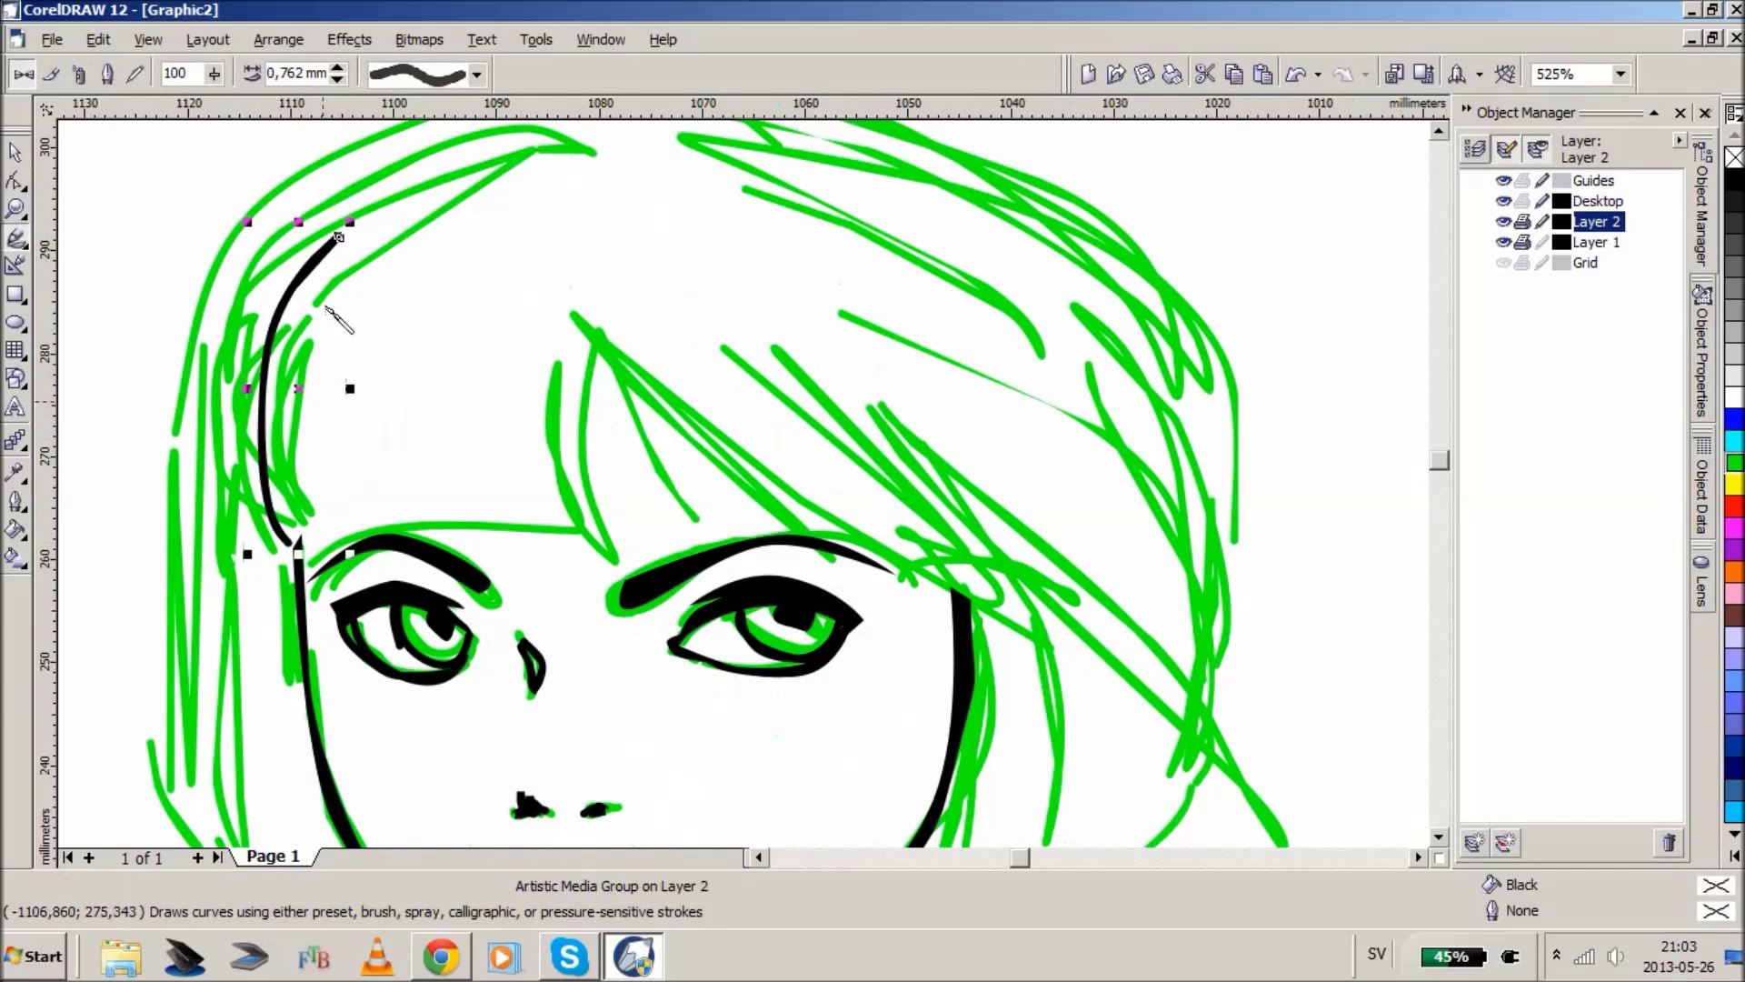
mouse_move(406, 198)
left_mouse_down()
mouse_move(311, 284)
mouse_move(282, 348)
mouse_move(289, 537)
mouse_move(569, 538)
mouse_move(524, 369)
mouse_move(594, 188)
mouse_move(521, 434)
mouse_move(597, 530)
left_mouse_up()
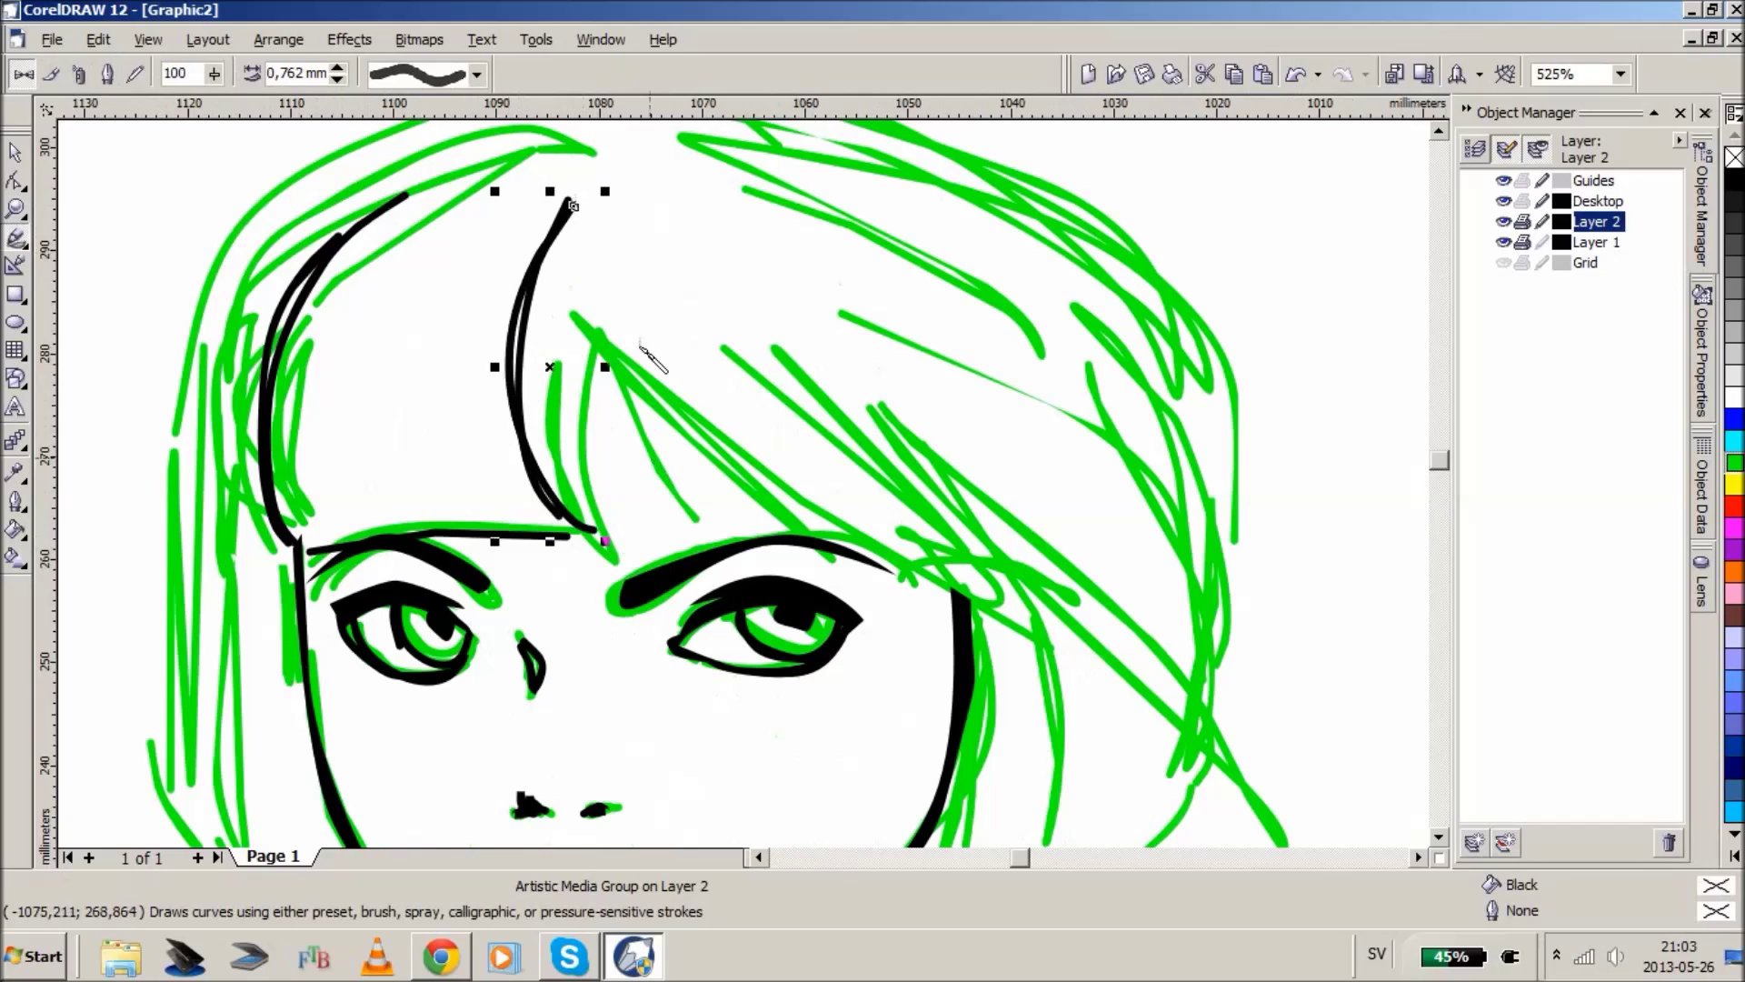
mouse_move(573, 234)
left_mouse_down()
mouse_move(525, 301)
mouse_move(568, 533)
left_mouse_up()
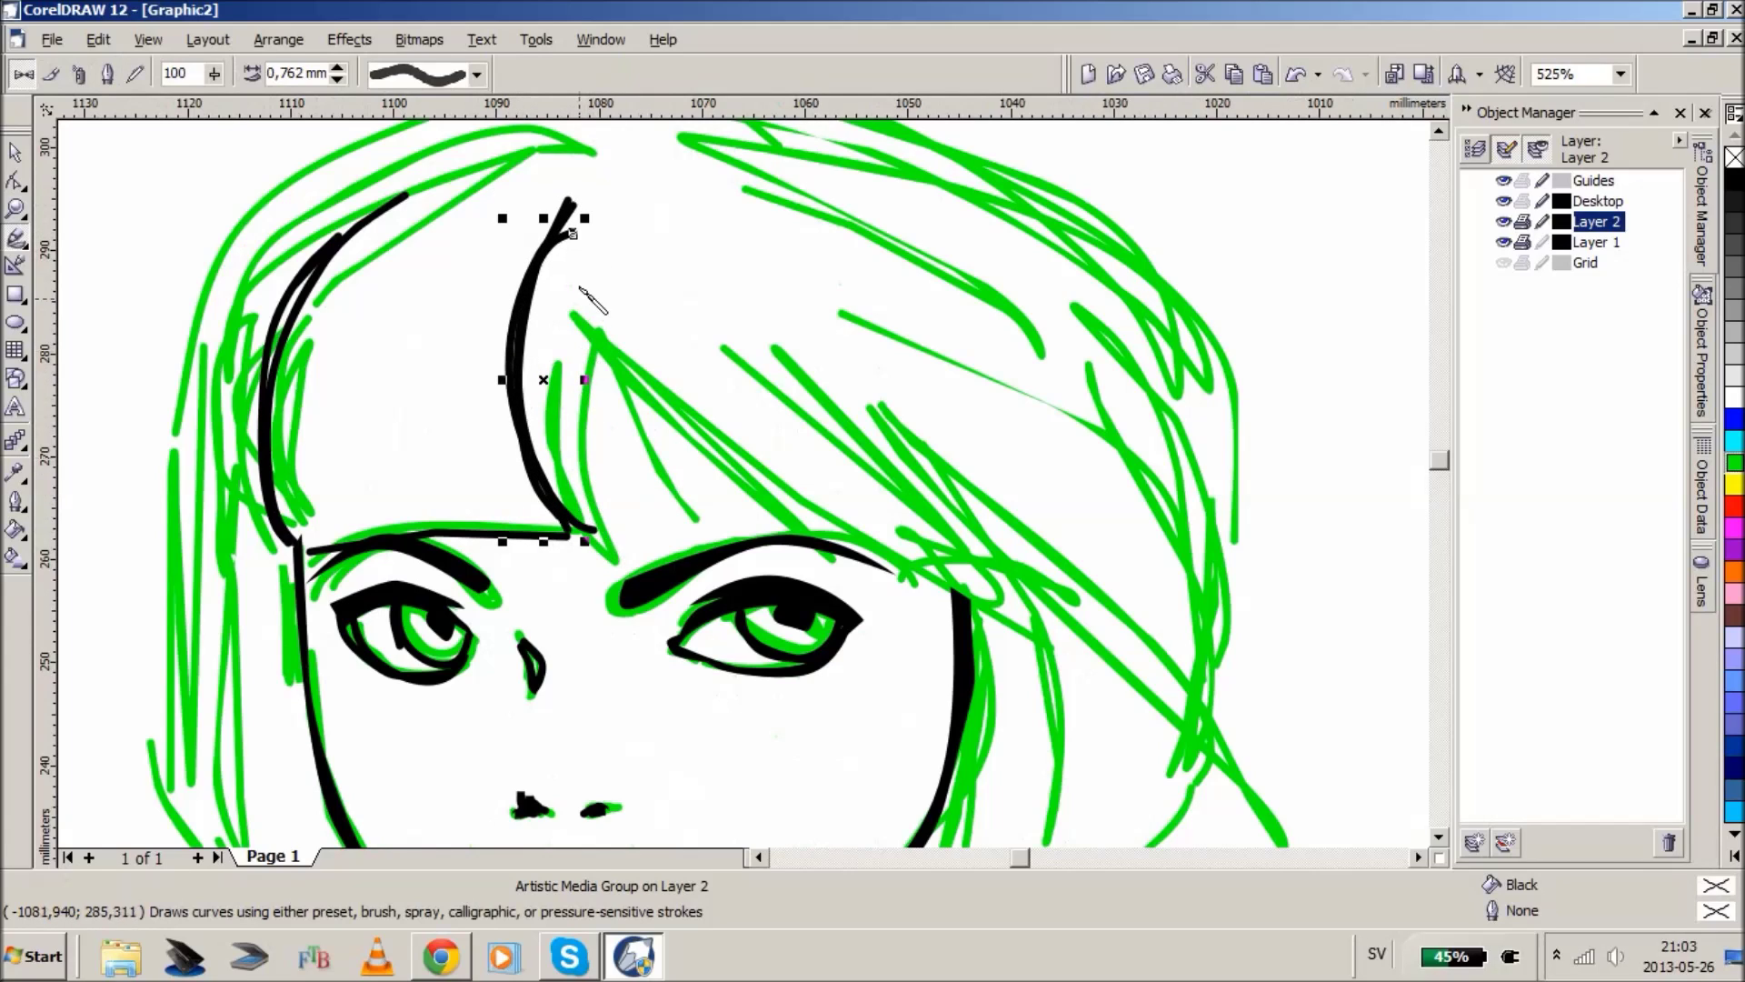
- Ink the side-swept right-hand fringe strands and an extra strand beside the left temple with Artistic Media strokes
mouse_move(568, 235)
left_mouse_down()
mouse_move(552, 333)
mouse_move(589, 481)
mouse_move(841, 548)
mouse_move(758, 450)
mouse_move(647, 248)
mouse_move(674, 351)
mouse_move(798, 516)
left_mouse_up()
mouse_move(656, 247)
left_mouse_down()
mouse_move(835, 472)
mouse_move(961, 562)
left_mouse_up()
mouse_move(734, 245)
left_mouse_down()
mouse_move(936, 442)
mouse_move(1041, 571)
mouse_move(1047, 604)
mouse_move(982, 562)
mouse_move(784, 233)
left_mouse_up()
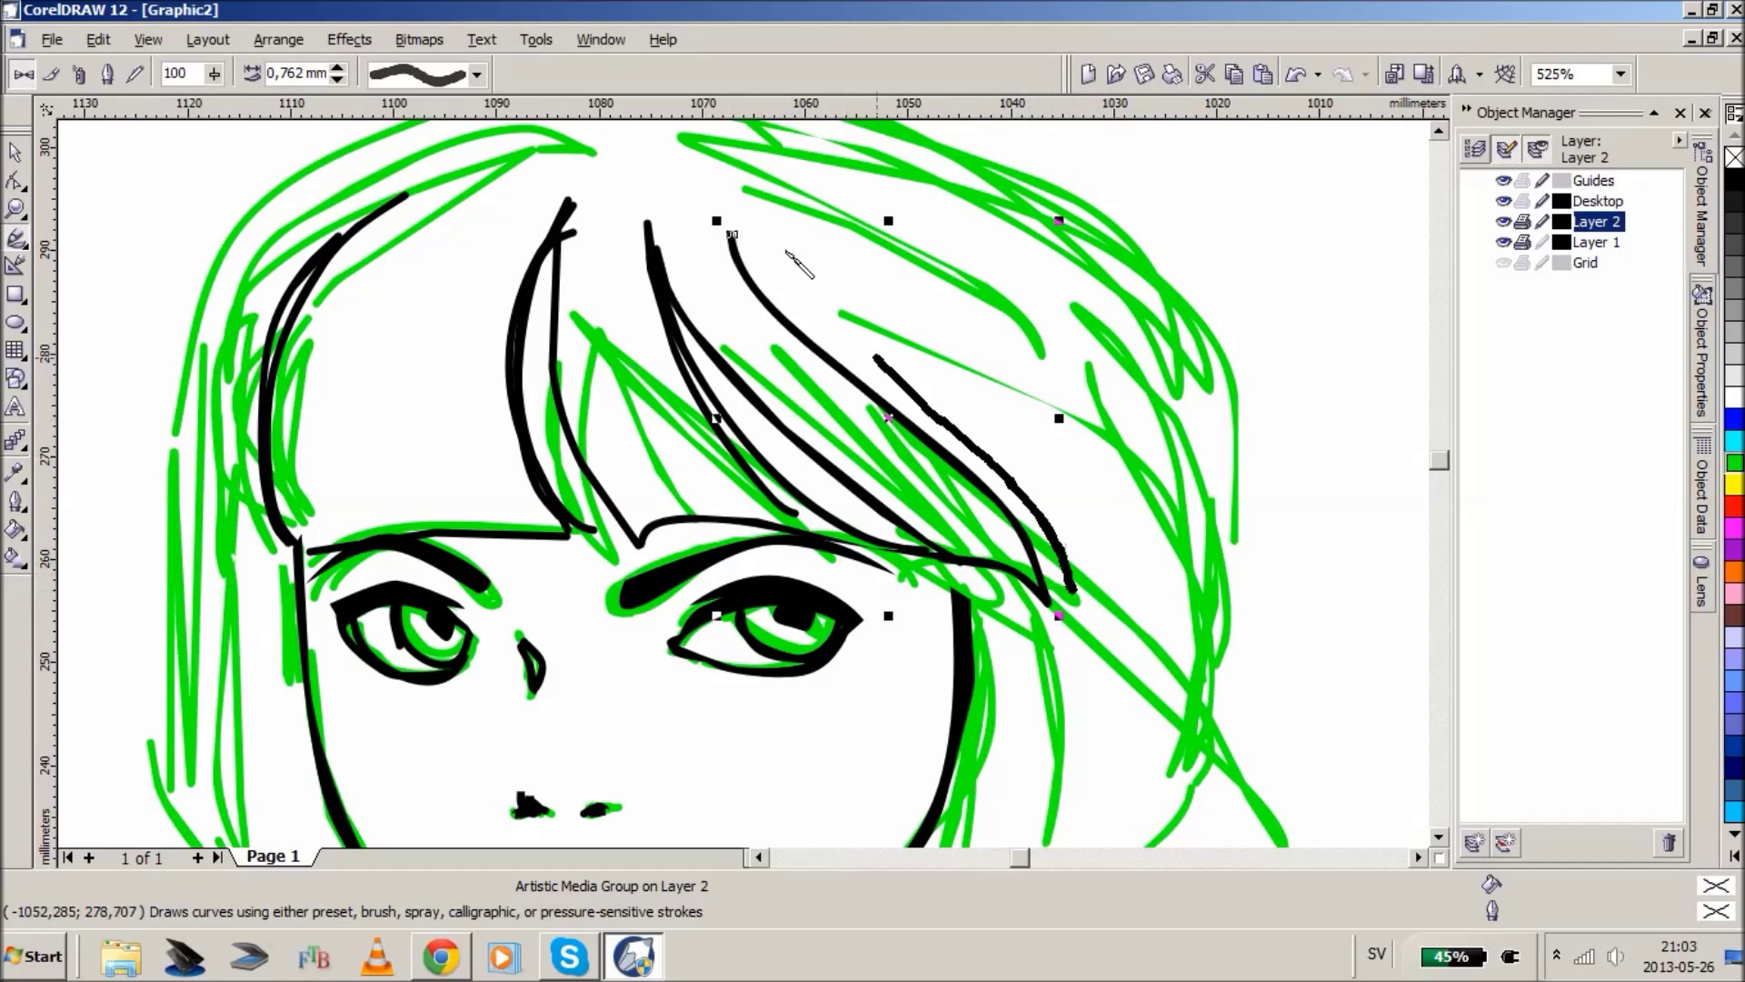
left_click_drag(362, 188, 250, 553)
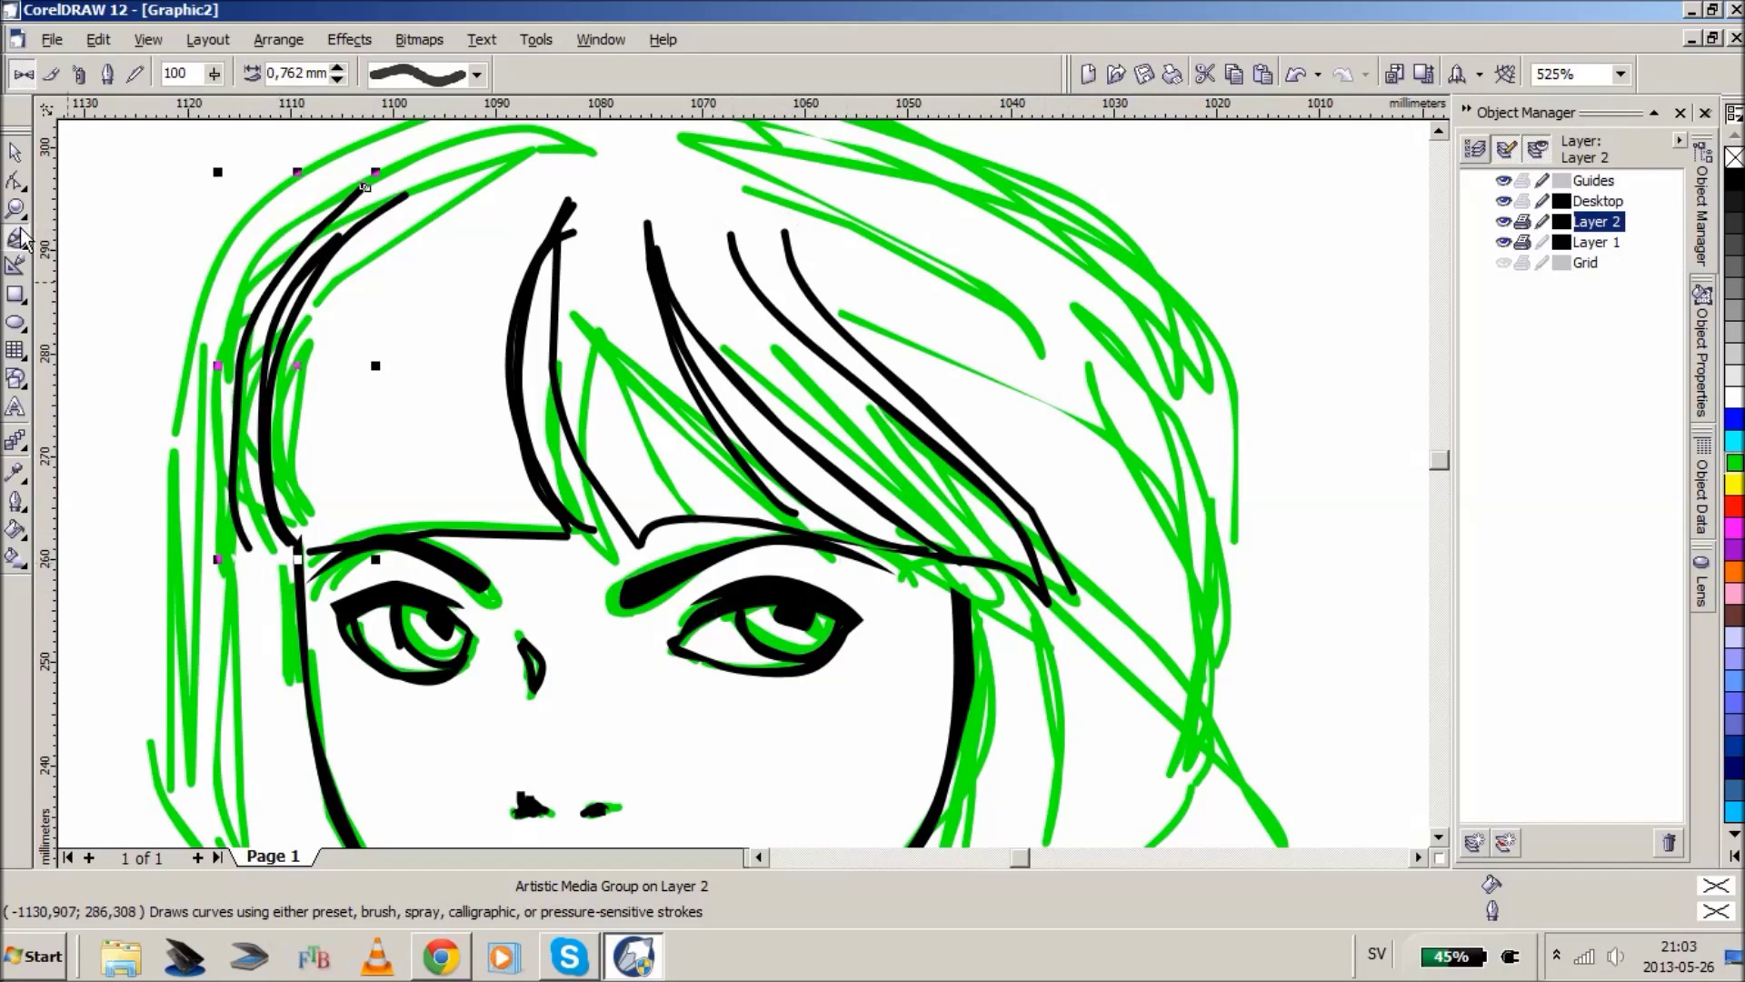
- Ink the left-hand hair falling beside the face to the neck and the small curve beside the jaw with Artistic Media strokes
left_click(15, 210)
right_click(515, 525)
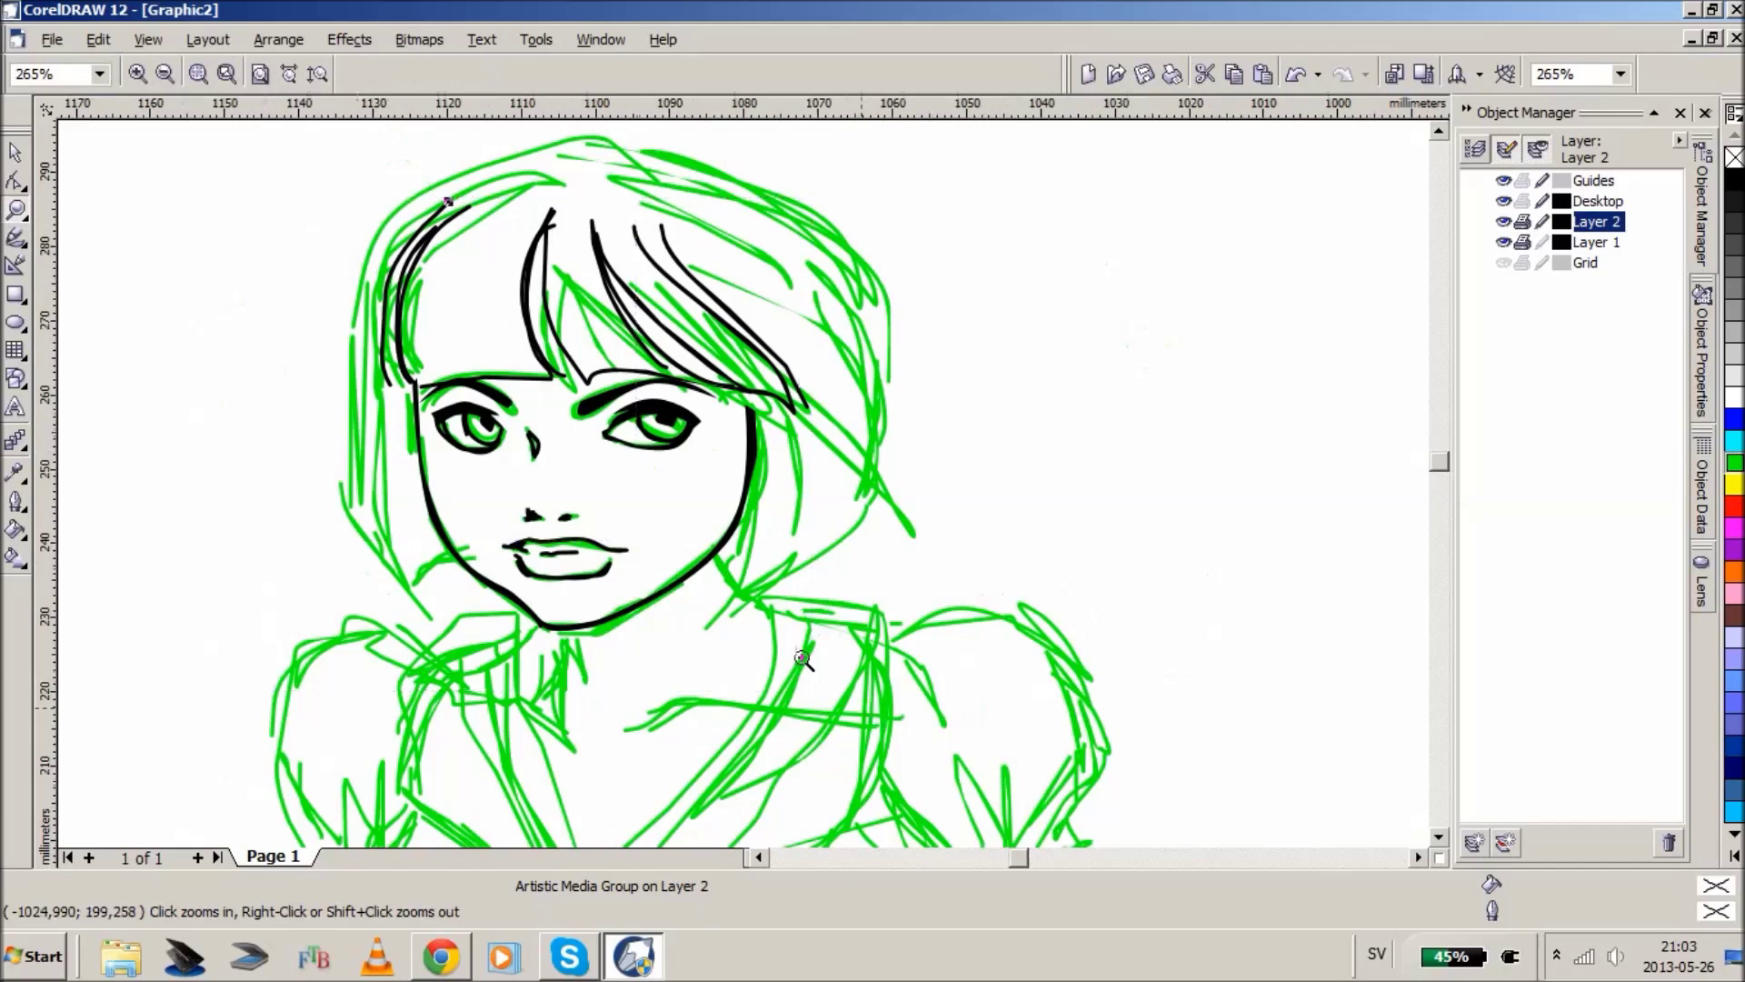
left_click(572, 451)
left_click(16, 238)
mouse_move(512, 364)
left_mouse_down()
mouse_move(501, 610)
mouse_move(556, 720)
mouse_move(587, 727)
mouse_move(482, 620)
mouse_move(446, 369)
left_mouse_up()
mouse_move(457, 221)
left_mouse_down()
mouse_move(431, 367)
mouse_move(477, 611)
mouse_move(509, 627)
mouse_move(556, 595)
left_mouse_up()
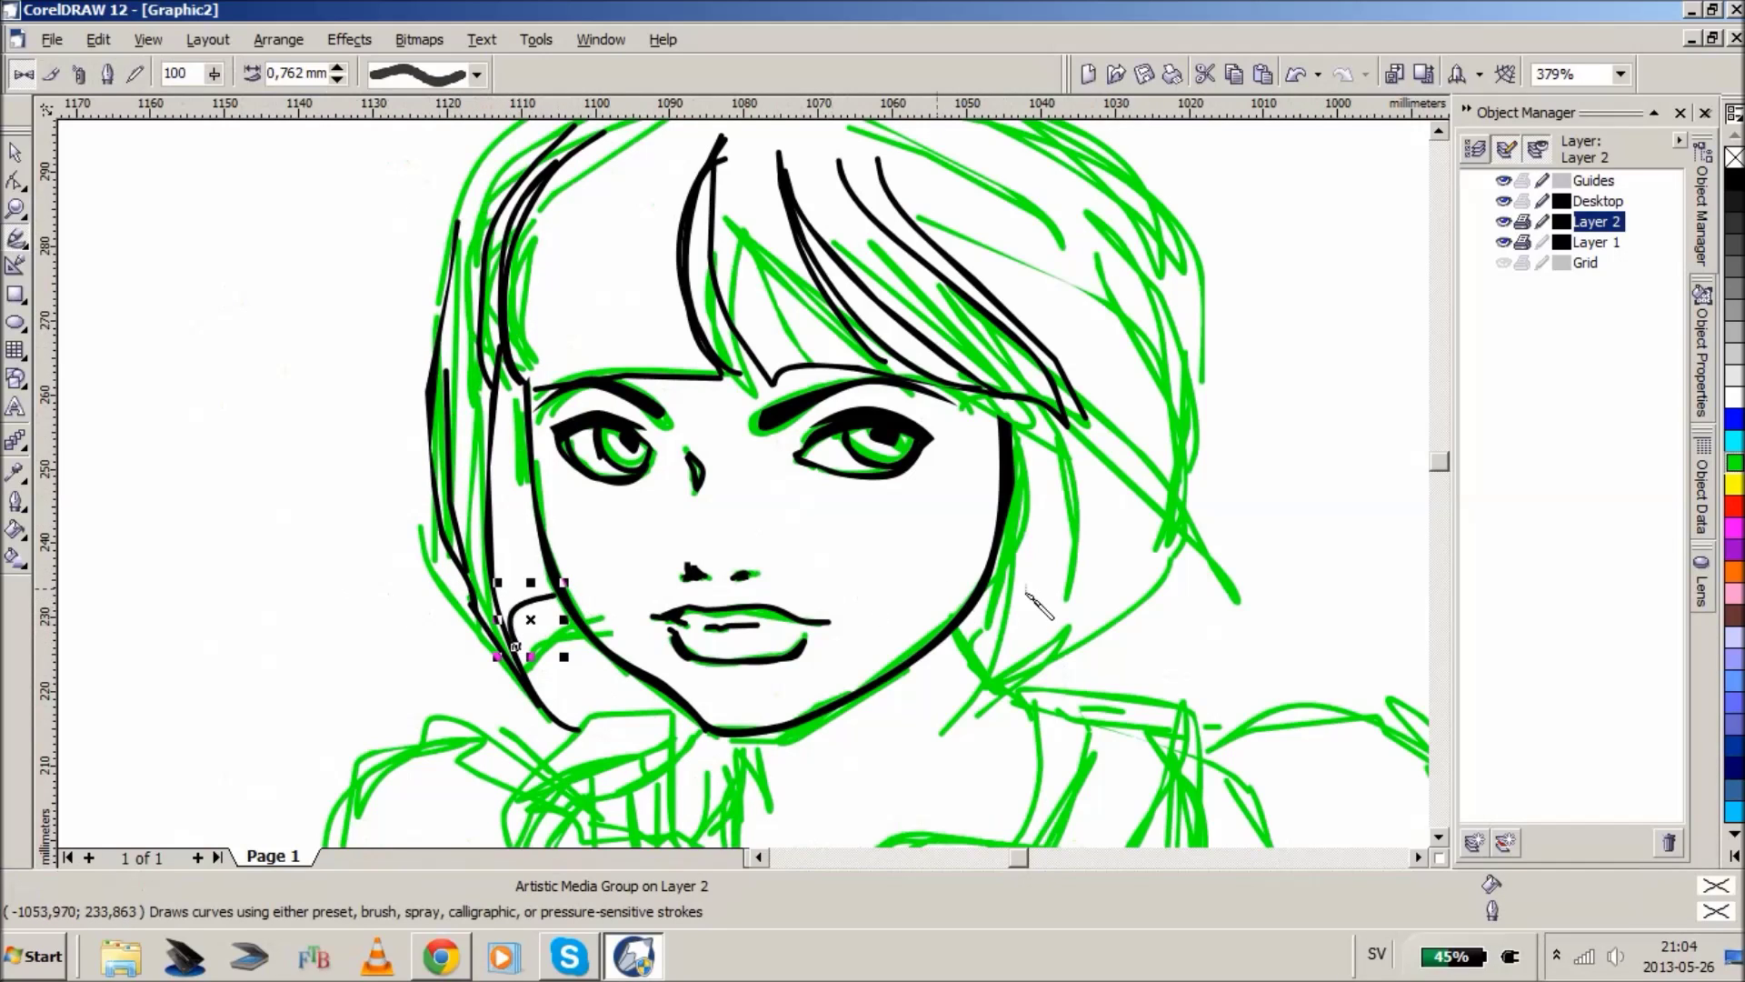
- Ink the right-hand hair beside the face, from the fringe down to the neck, with Artistic Media strokes
mouse_move(1018, 418)
left_mouse_down()
mouse_move(990, 637)
mouse_move(938, 718)
mouse_move(1069, 628)
mouse_move(1170, 479)
left_mouse_up()
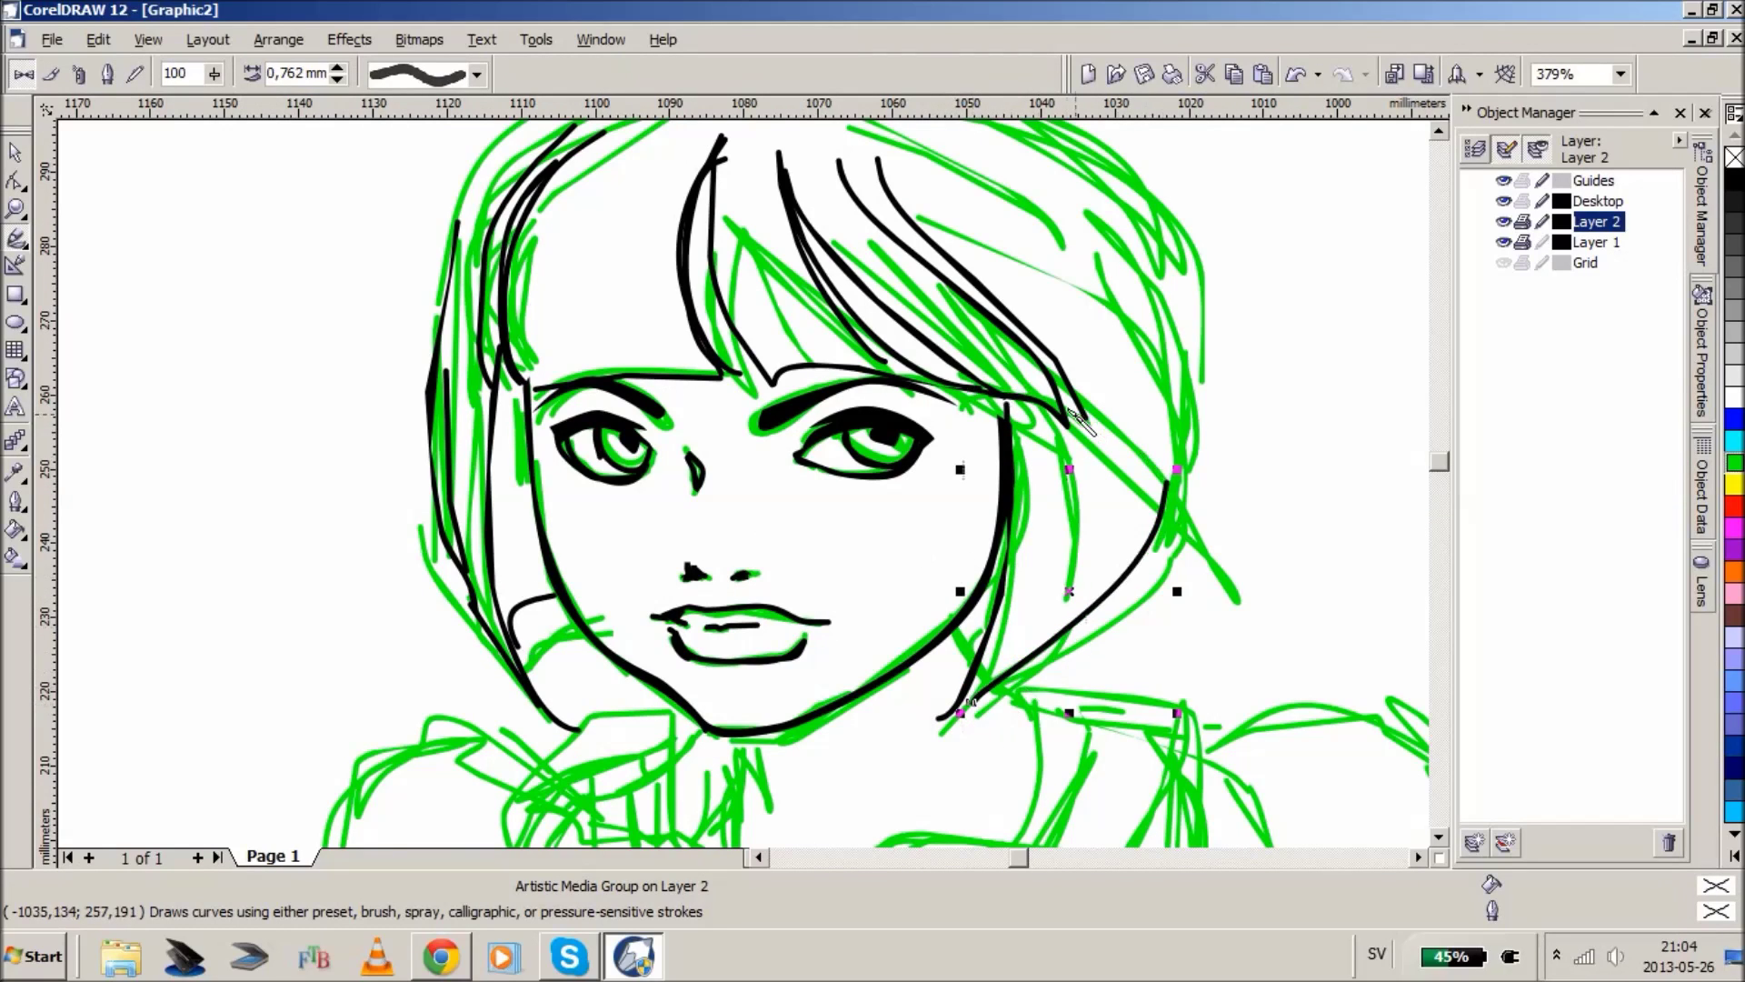
left_click_drag(1127, 329, 1110, 565)
mouse_move(1092, 382)
left_mouse_down()
mouse_move(1097, 446)
mouse_move(1043, 630)
mouse_move(954, 695)
left_mouse_up()
- Ink the outer hair outline over the crown and both sides, plus strands running down from the parting, with Artistic Media strokes
scroll(1000, 318, "up", 2)
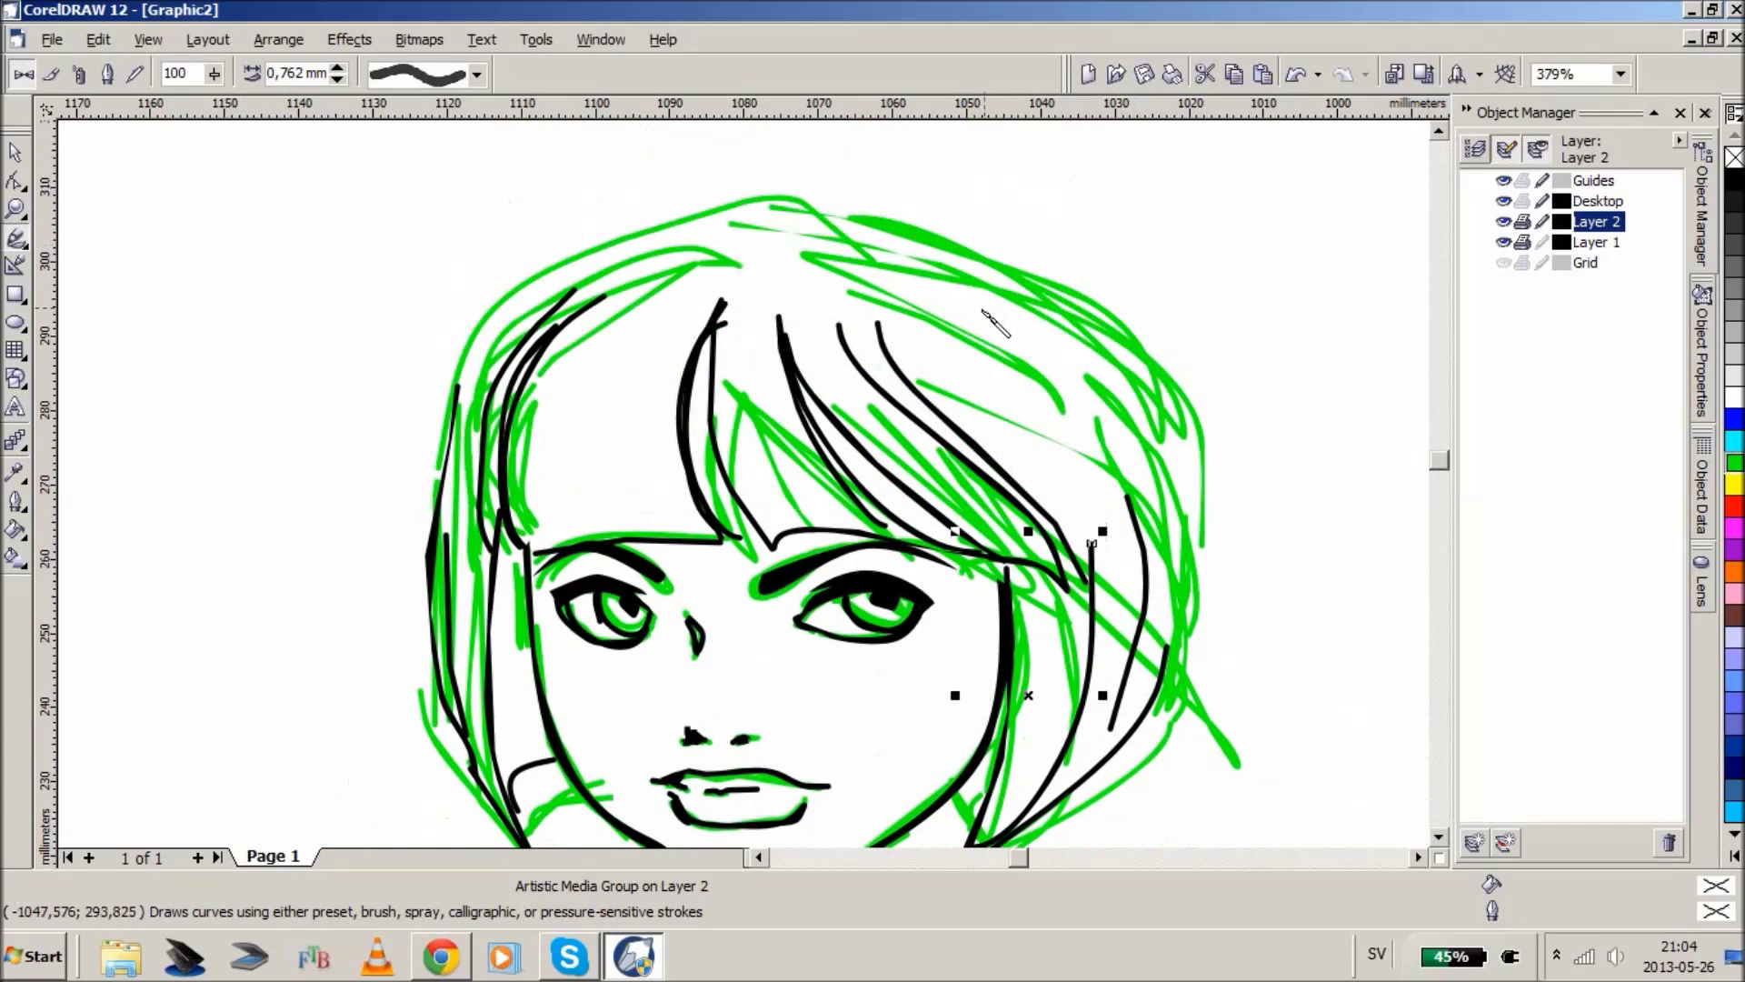
left_click_drag(923, 284, 1141, 520)
mouse_move(1184, 634)
left_mouse_down()
mouse_move(1154, 332)
mouse_move(900, 194)
left_mouse_up()
mouse_move(693, 233)
left_mouse_down()
mouse_move(829, 180)
mouse_move(920, 191)
mouse_move(889, 202)
mouse_move(1018, 271)
left_mouse_up()
left_click_drag(702, 244, 677, 486)
mouse_move(668, 253)
left_mouse_down()
mouse_move(612, 298)
mouse_move(495, 513)
left_mouse_up()
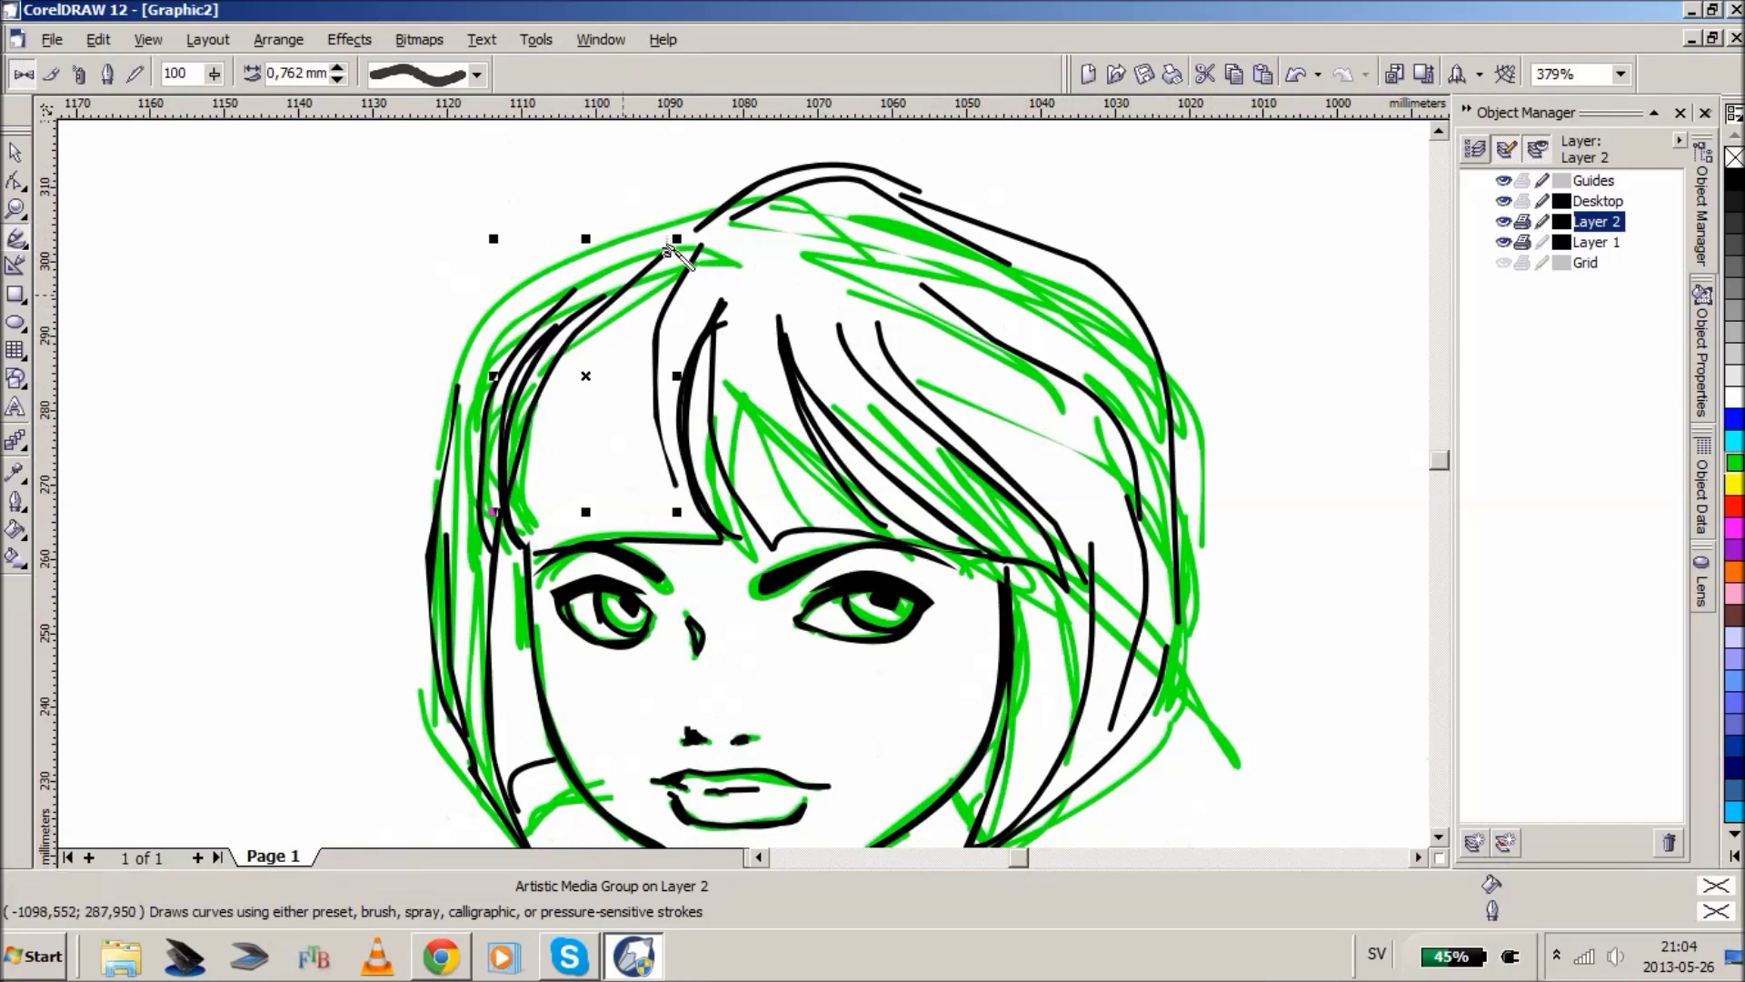
mouse_move(701, 219)
left_mouse_down()
mouse_move(631, 220)
mouse_move(544, 271)
mouse_move(480, 344)
mouse_move(418, 541)
left_mouse_up()
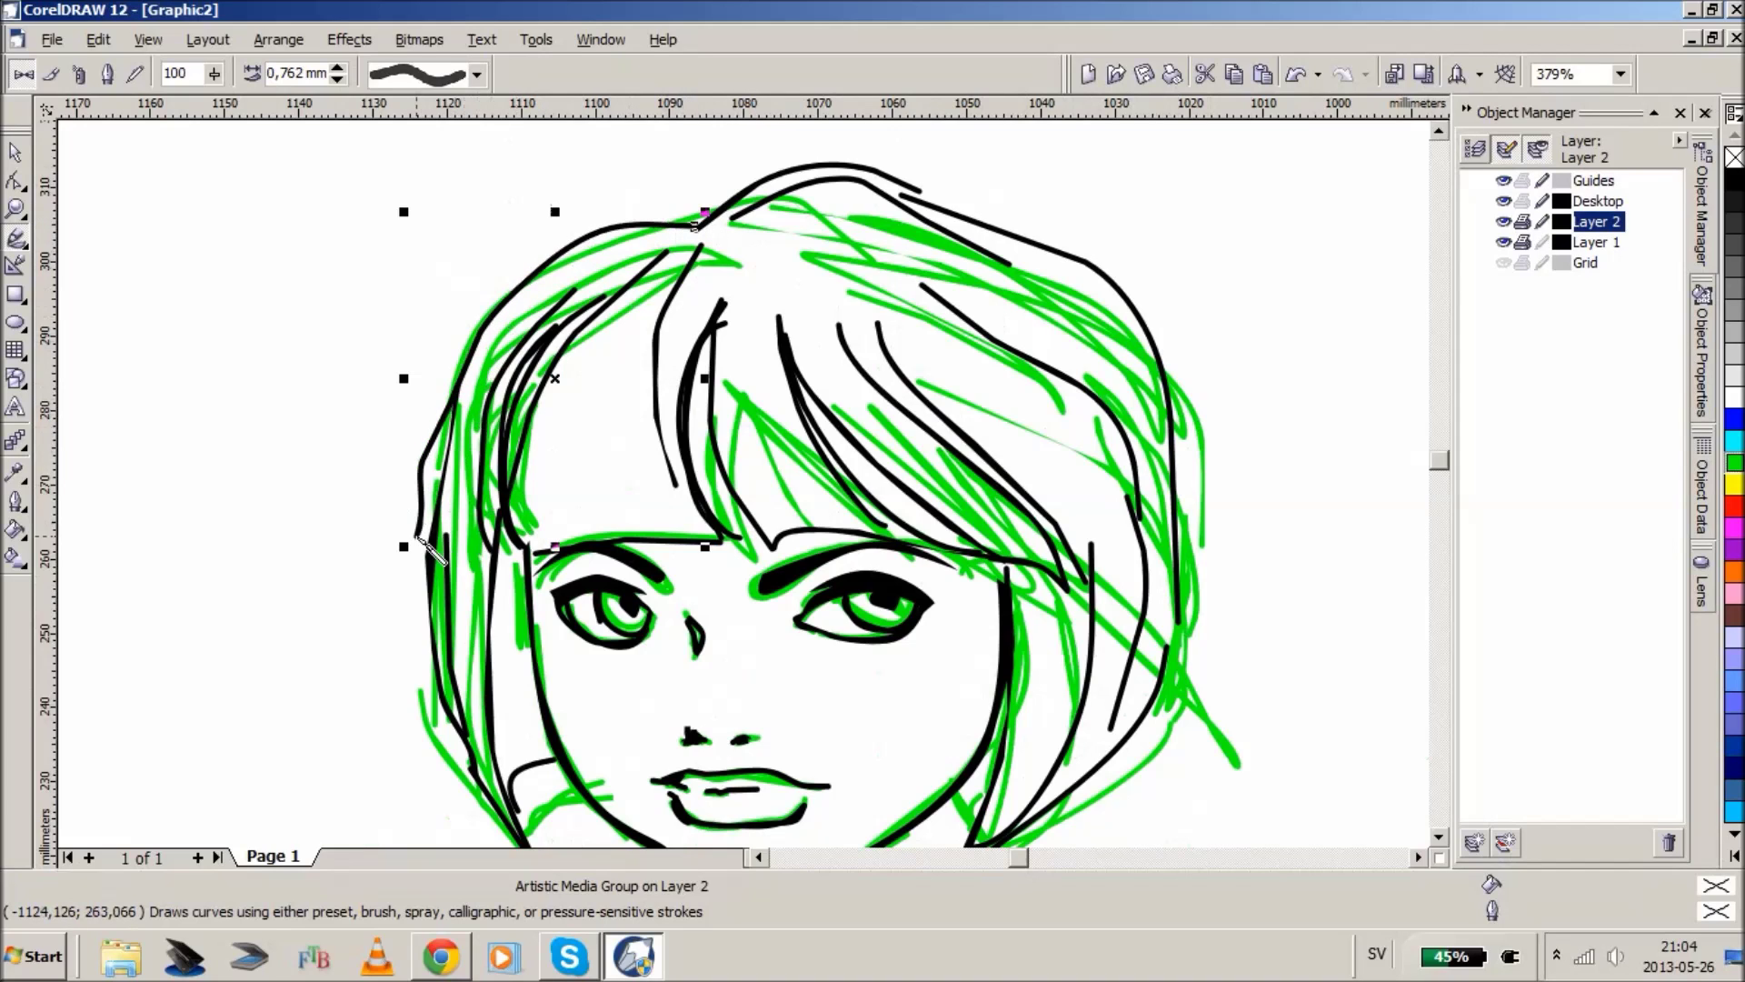
- Ink the neck sides, V-shaped neckline, neck shadow edge and collarbone with 0.762 mm Artistic Media strokes
left_click(16, 208)
right_click(727, 450)
right_click(546, 459)
left_click_drag(482, 215, 941, 526)
left_click(515, 382)
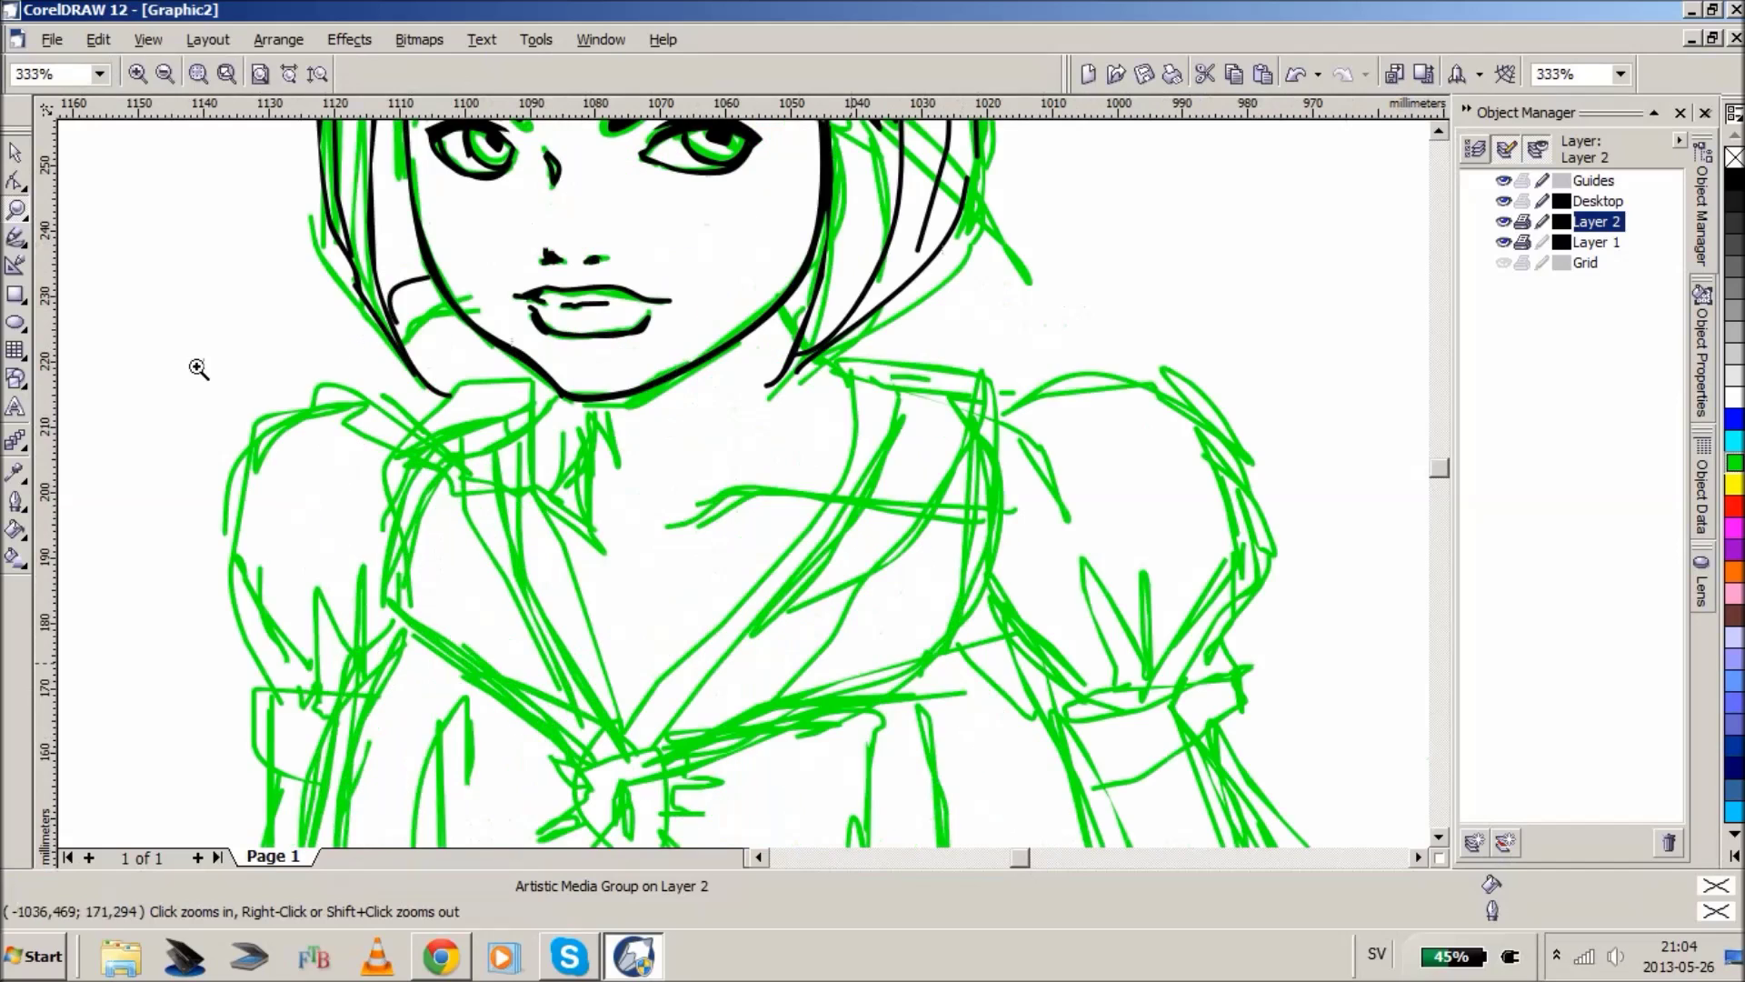
left_click(15, 237)
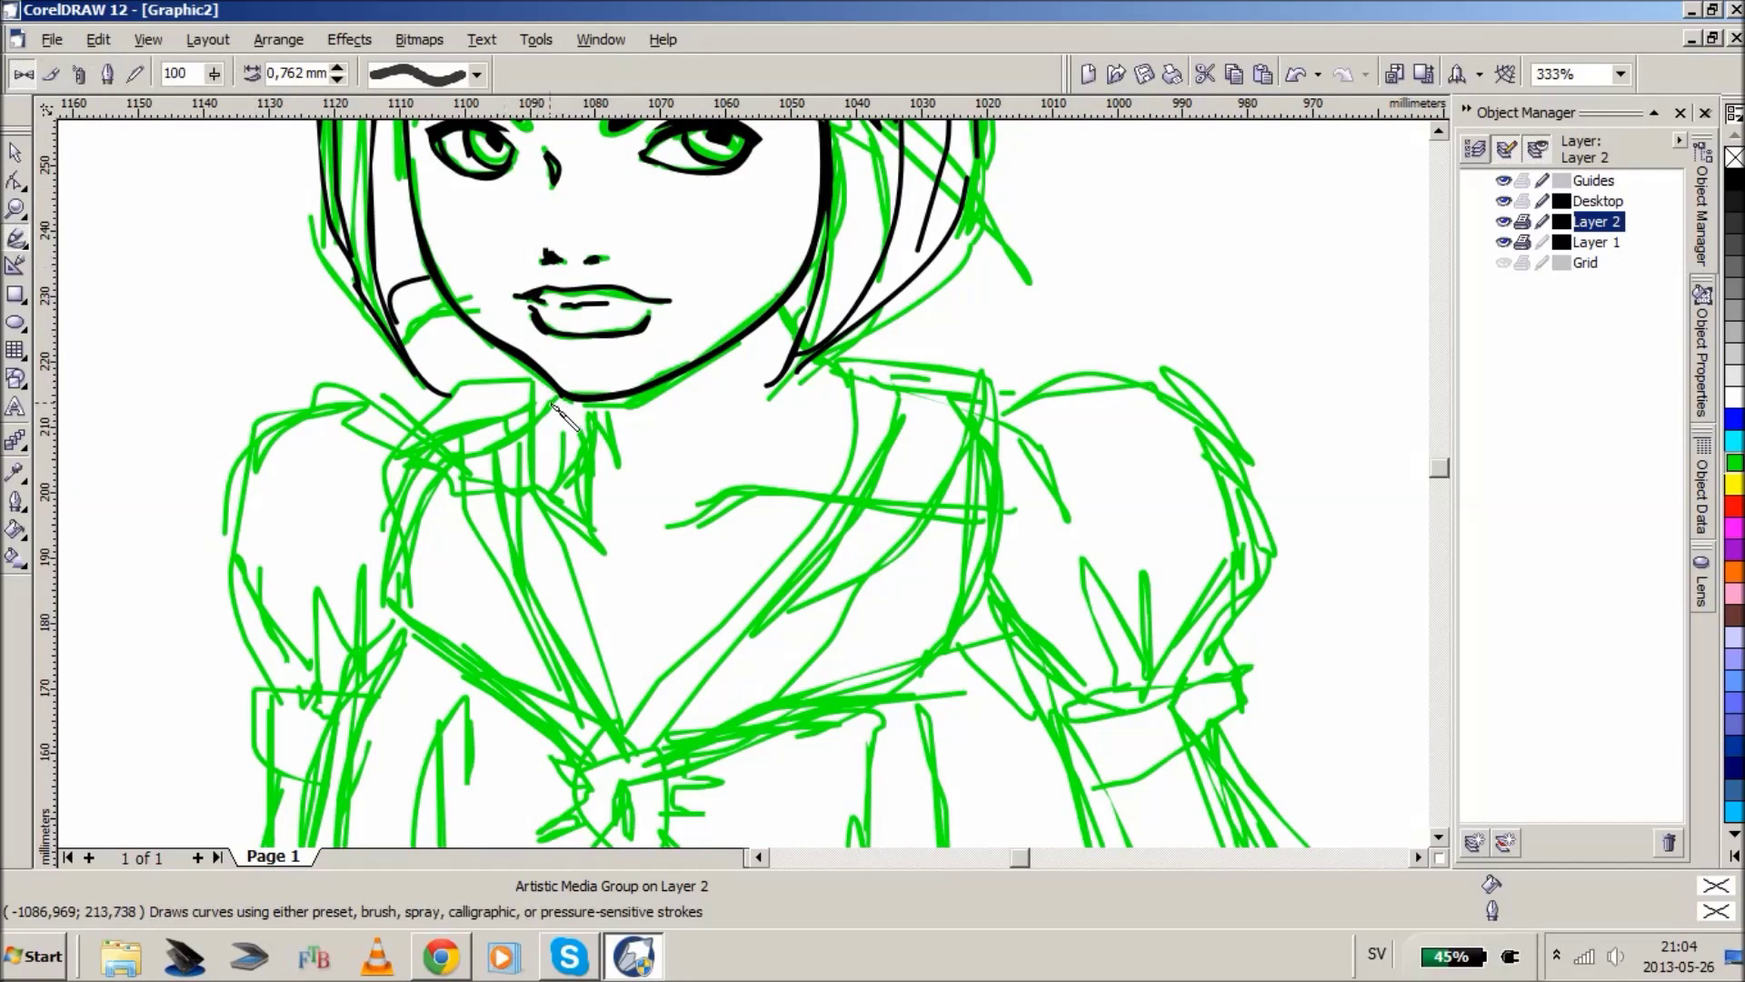
mouse_move(535, 400)
left_mouse_down()
mouse_move(552, 600)
mouse_move(623, 720)
left_mouse_up()
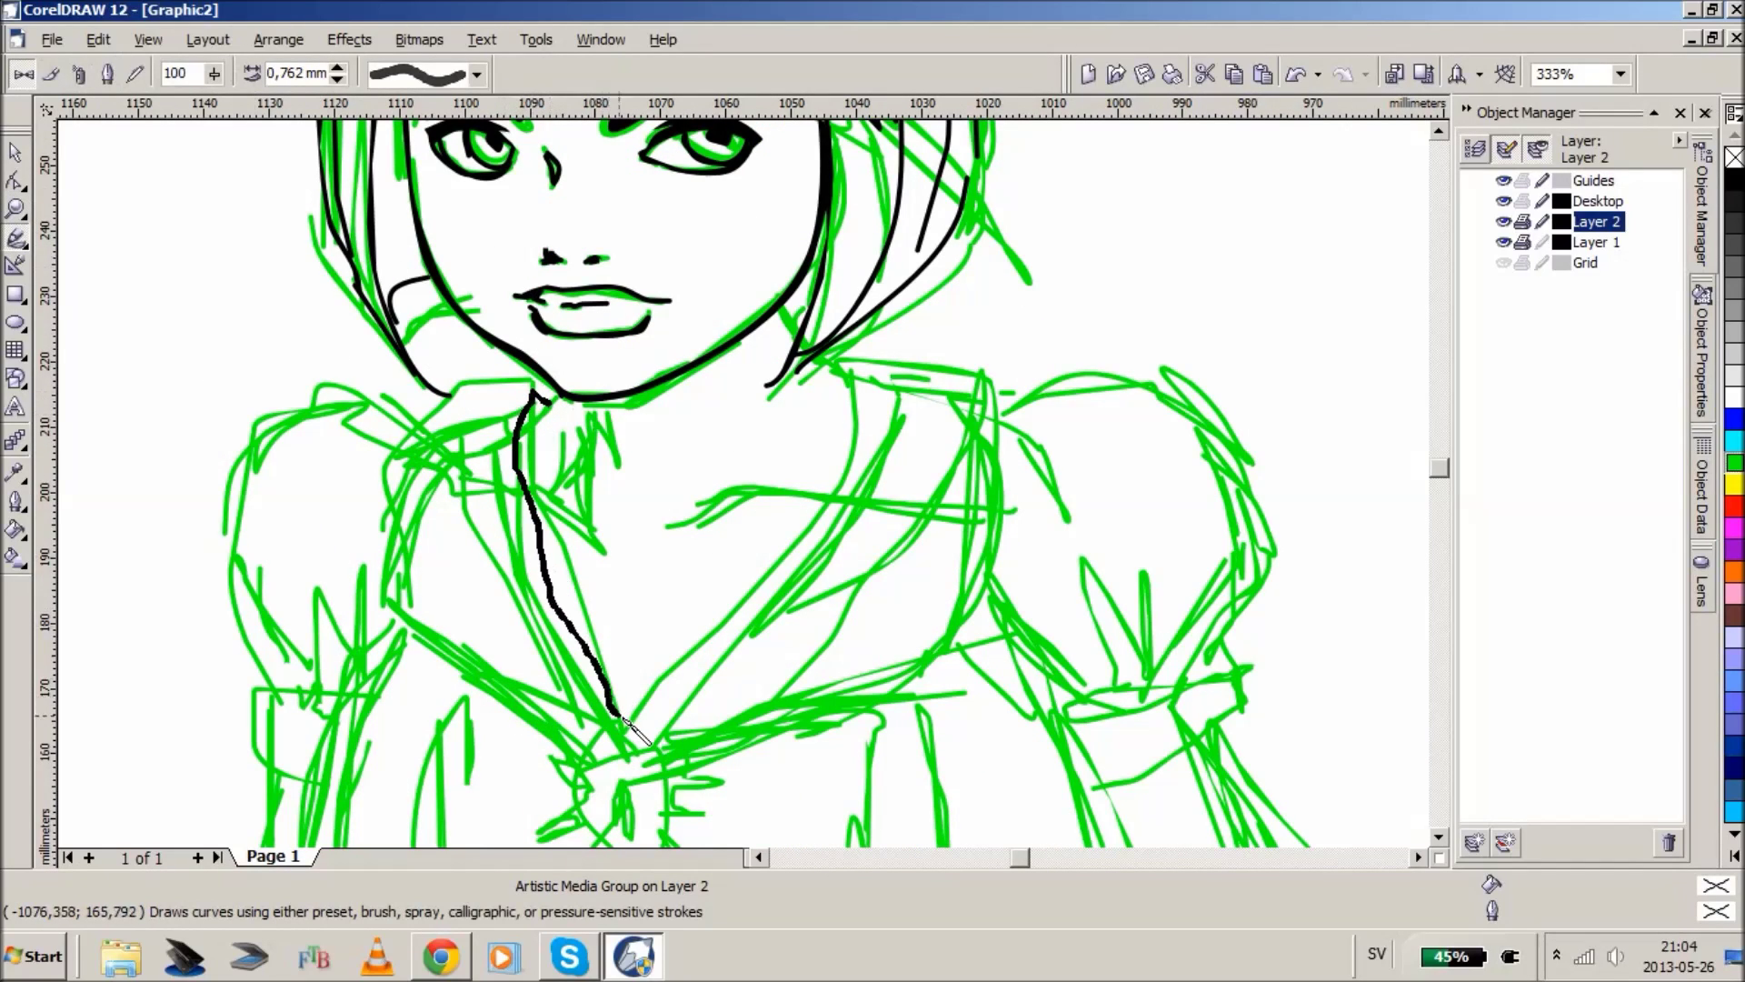
mouse_move(857, 364)
left_mouse_down()
mouse_move(852, 496)
mouse_move(832, 527)
mouse_move(620, 723)
left_mouse_up()
mouse_move(596, 400)
left_mouse_down()
mouse_move(604, 495)
mouse_move(584, 537)
mouse_move(520, 499)
left_mouse_up()
mouse_move(679, 523)
left_mouse_down()
mouse_move(709, 486)
mouse_move(730, 482)
mouse_move(688, 517)
mouse_move(859, 497)
left_mouse_up()
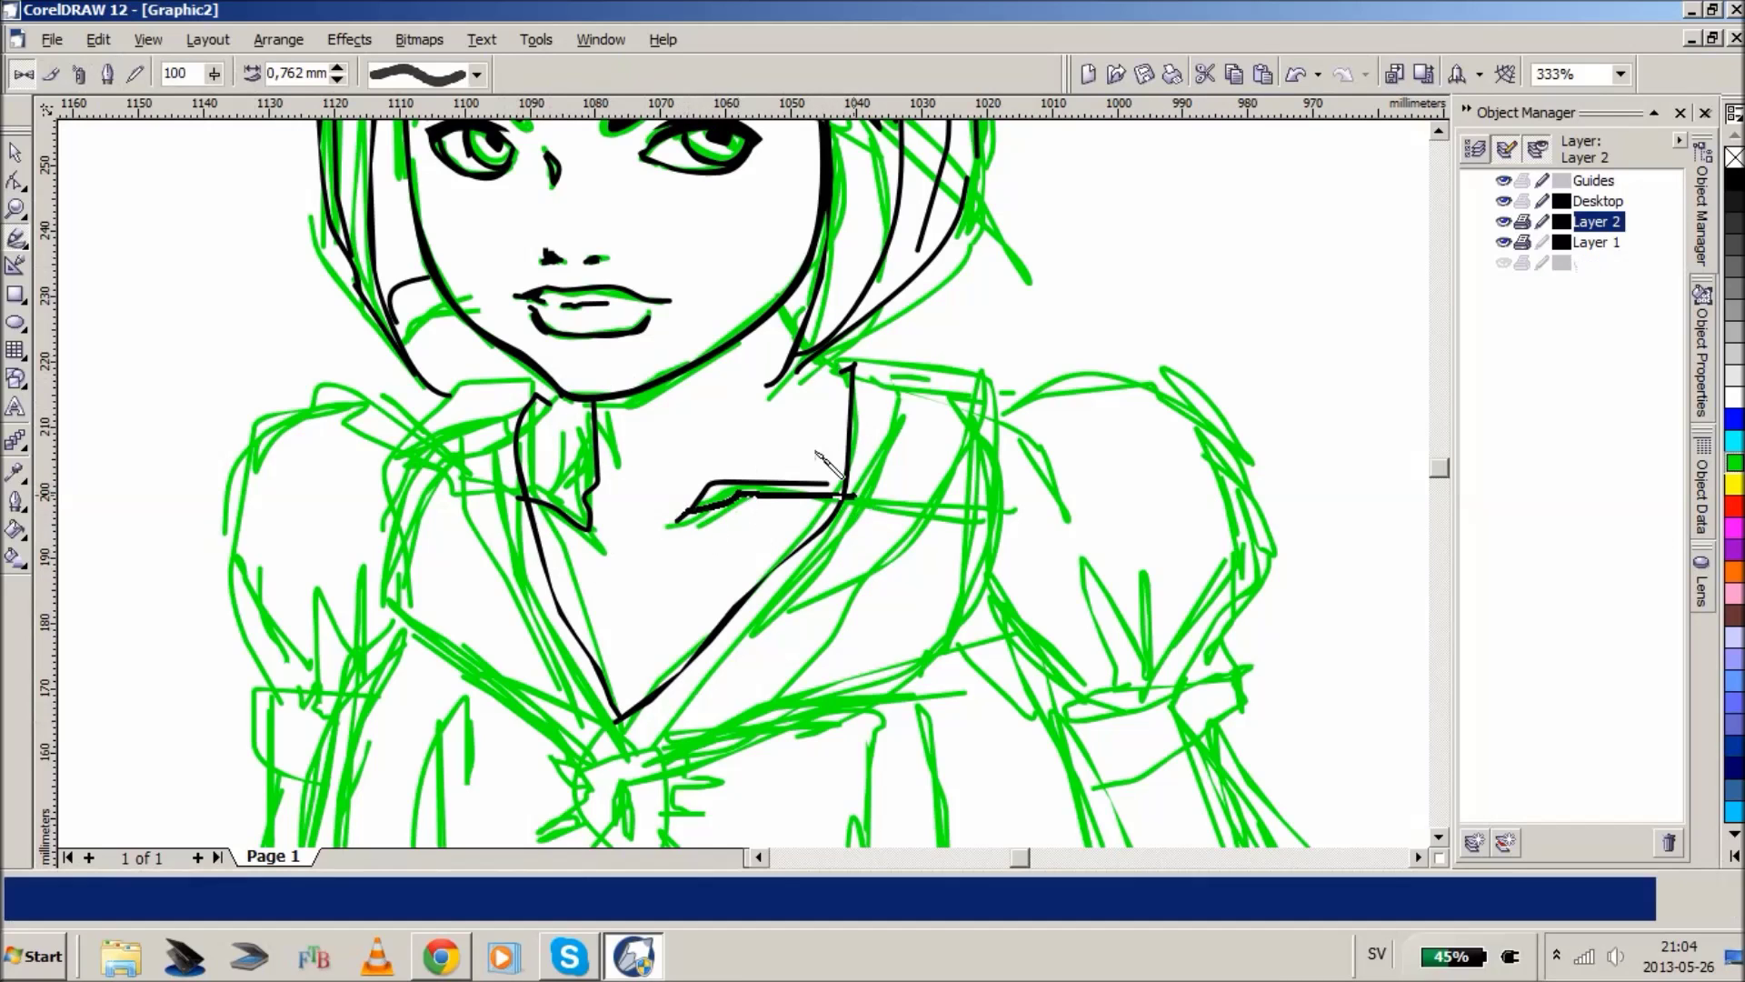
- Draw the shadow under the chin on the left-hand side of the neck as a closed, black-filled Bezier shape, and deselect it
left_click(18, 210)
right_click(627, 312)
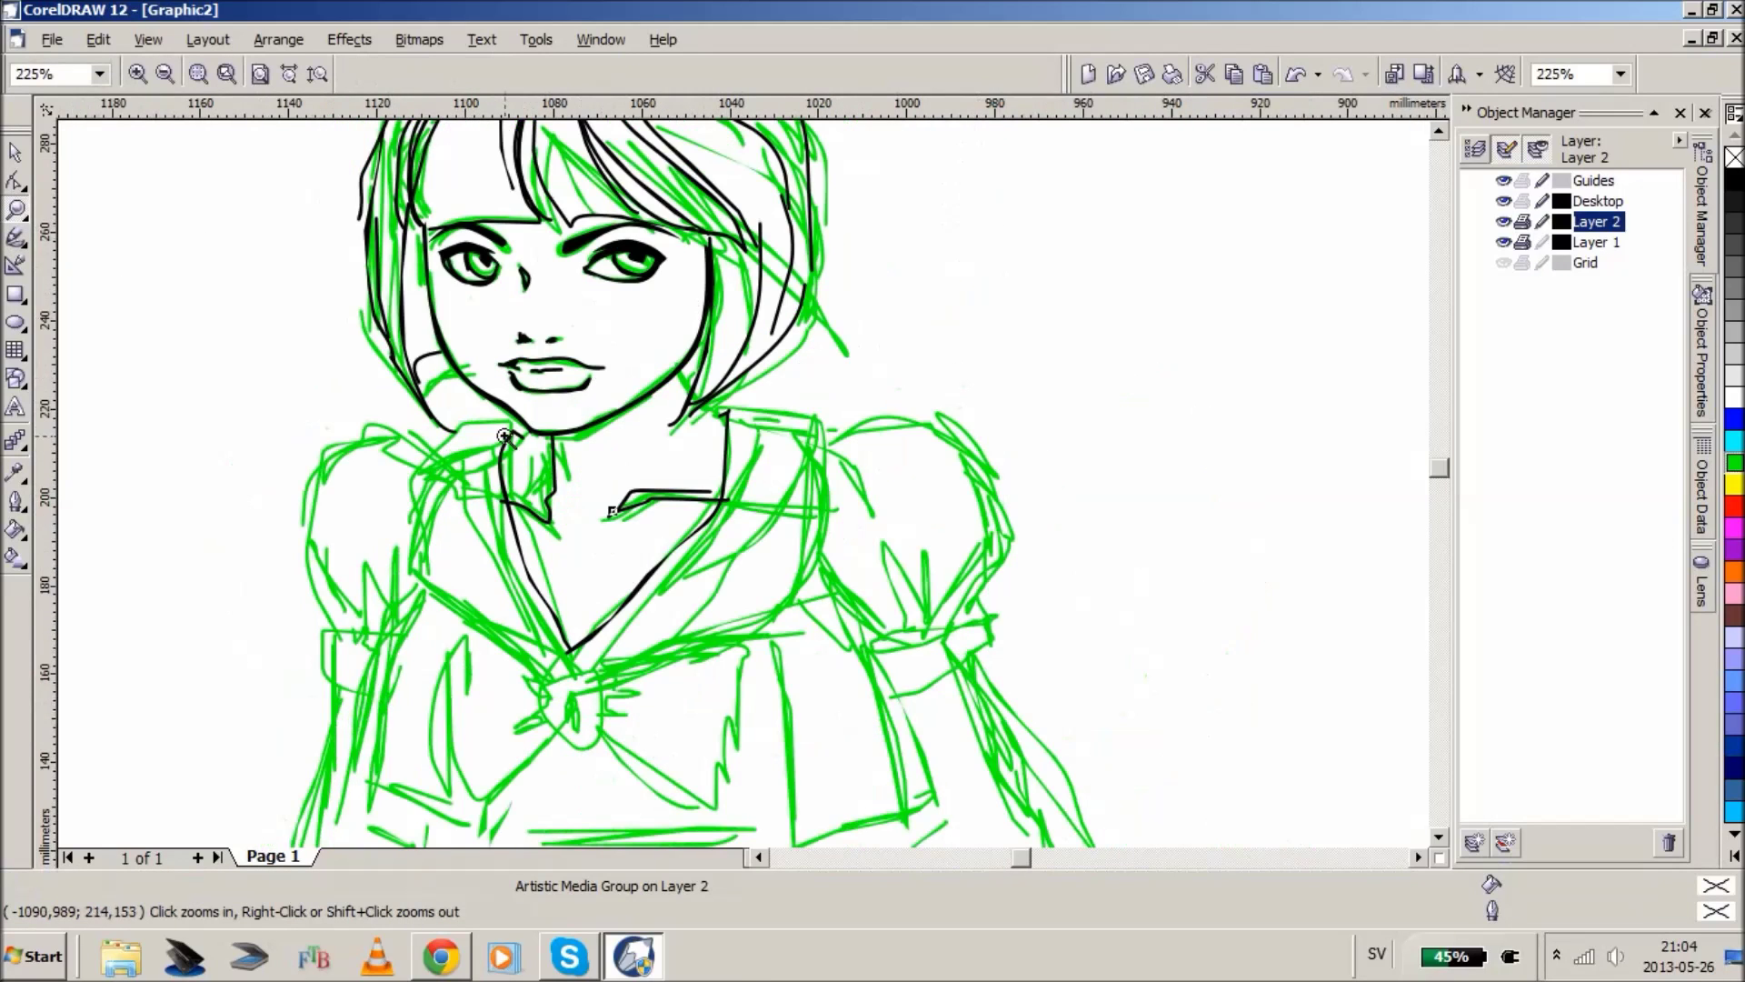
right_click(573, 459)
left_click_drag(542, 294, 784, 441)
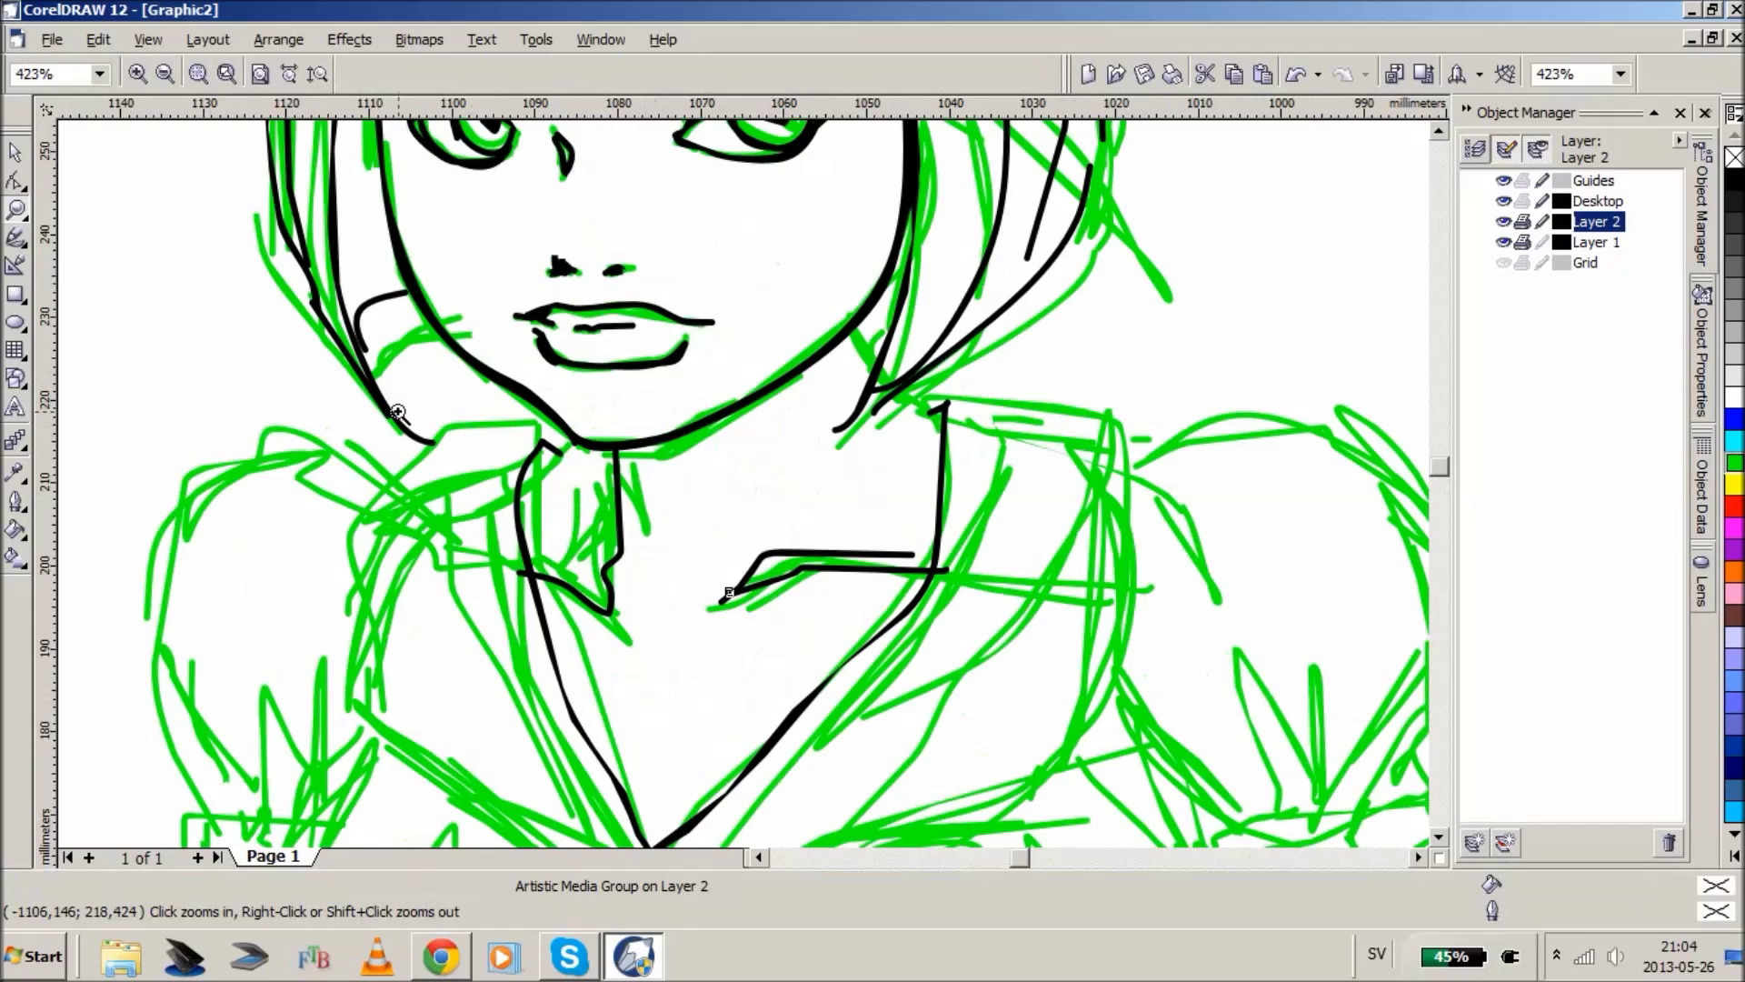
left_click(17, 238)
left_click(89, 246)
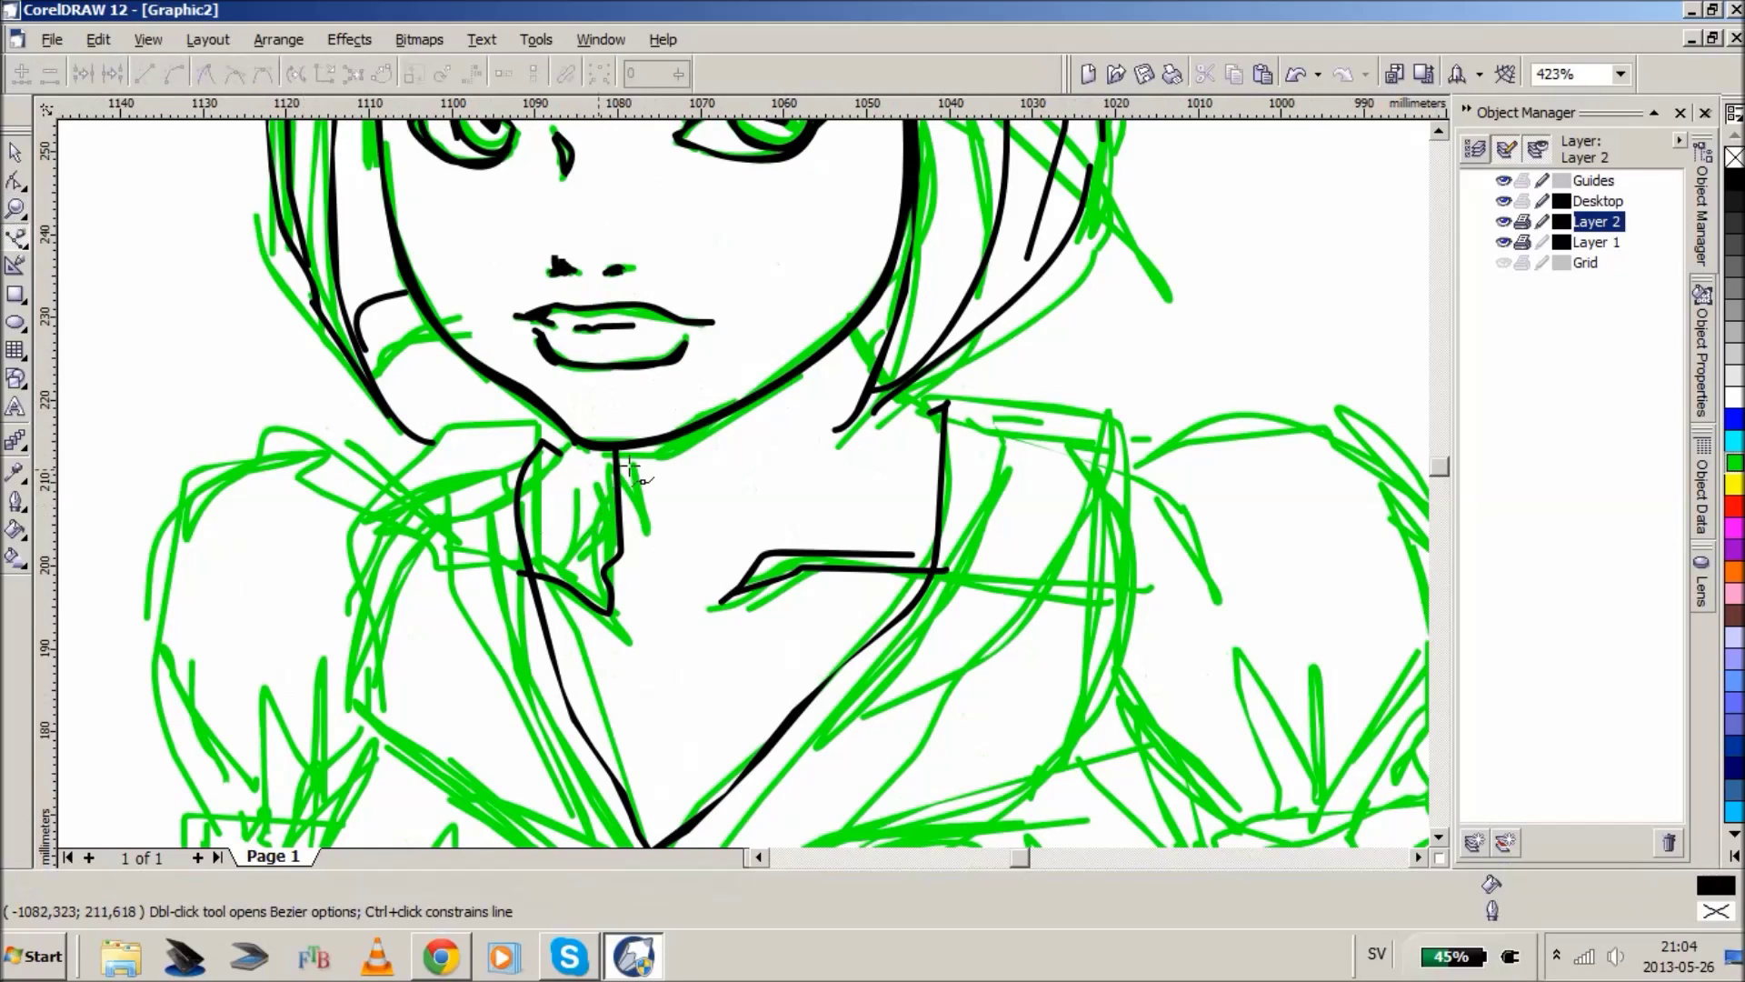
left_click(623, 448)
left_click_drag(620, 541, 621, 560)
left_click_drag(609, 577, 610, 620)
left_click_drag(585, 603, 559, 591)
left_click(535, 582)
left_click(519, 536)
left_click(517, 475)
left_click(553, 430)
left_click(576, 438)
left_click(584, 440)
left_click(624, 448)
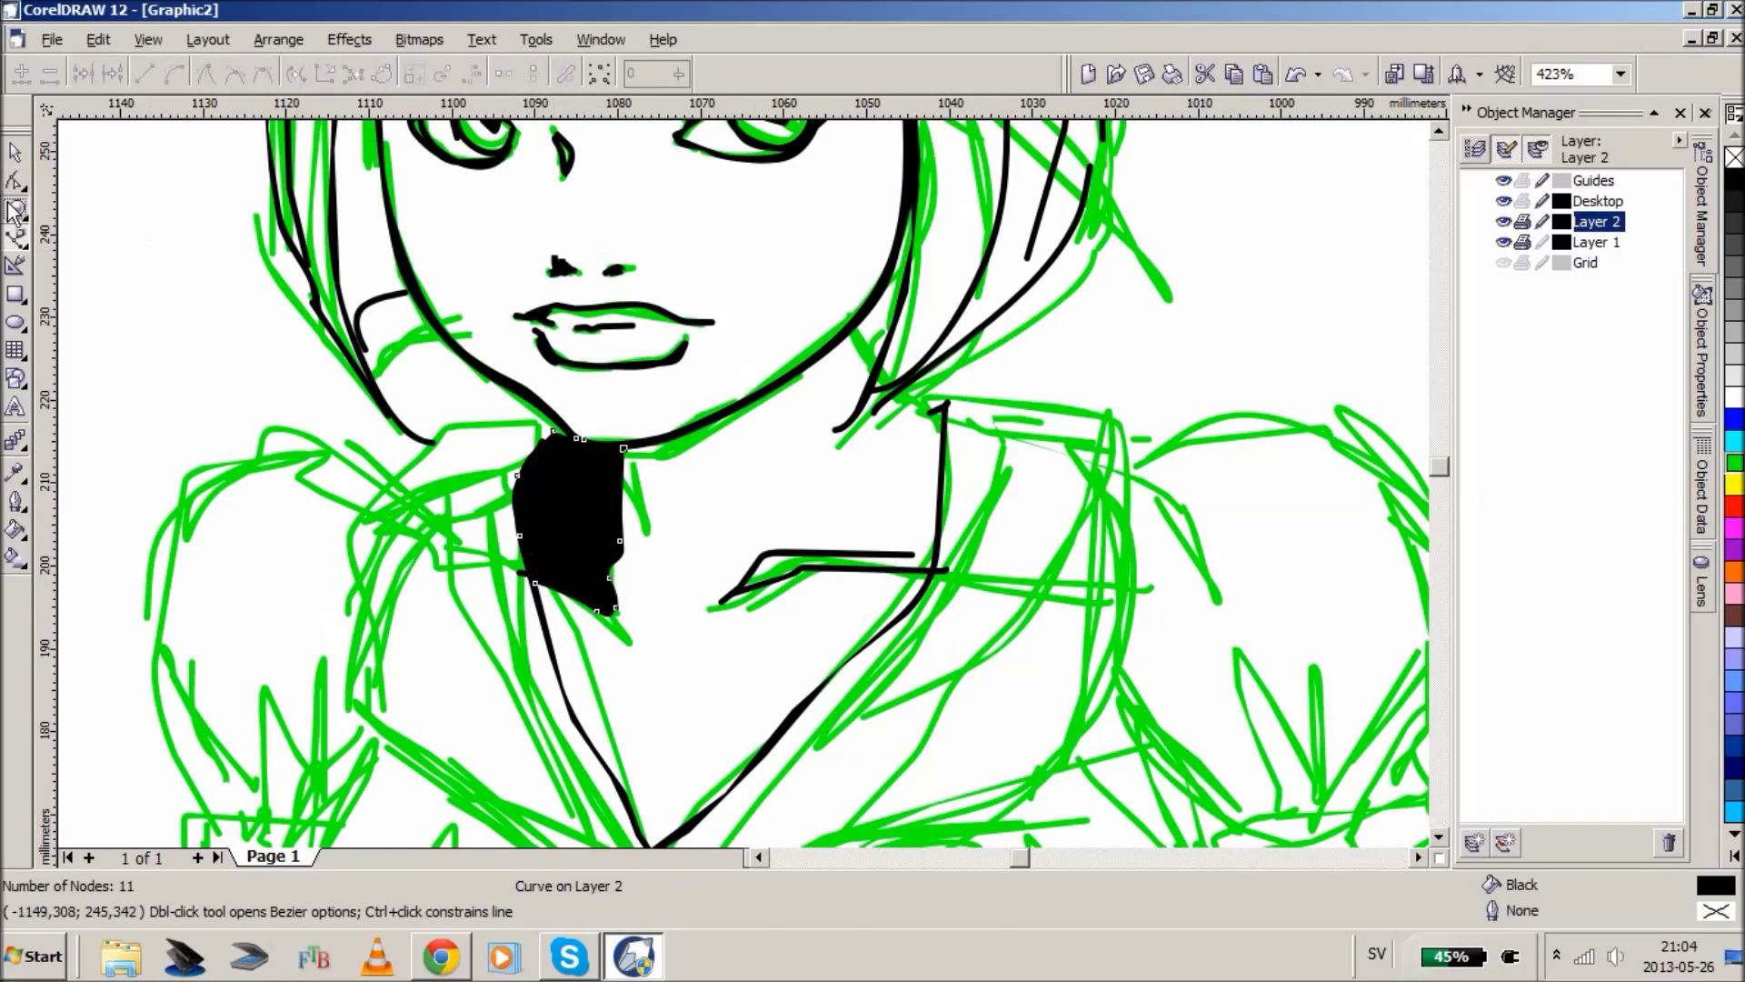
left_click(15, 209)
right_click(639, 519)
left_click(16, 153)
left_click(310, 448)
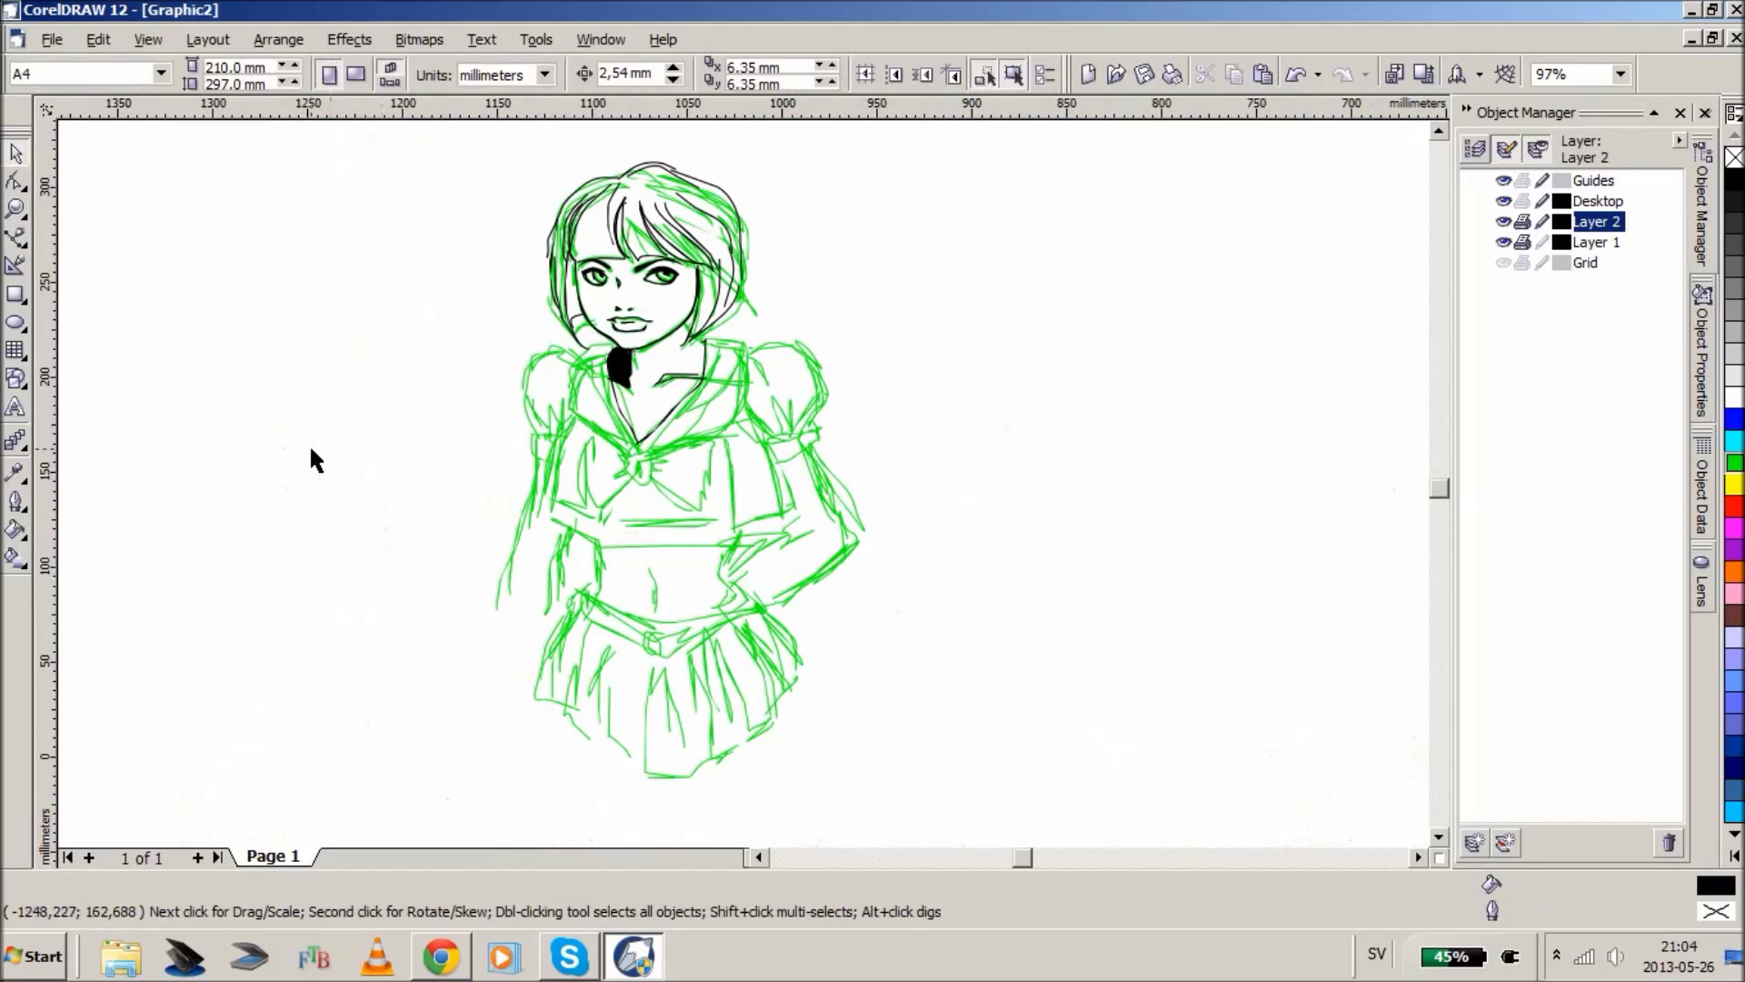
- Draw the collarbone shadow on the right-hand side of the neckline as a closed, black-filled Bezier shape tapering towards the throat
left_click(15, 208)
left_click(677, 374)
left_click_drag(420, 292, 951, 665)
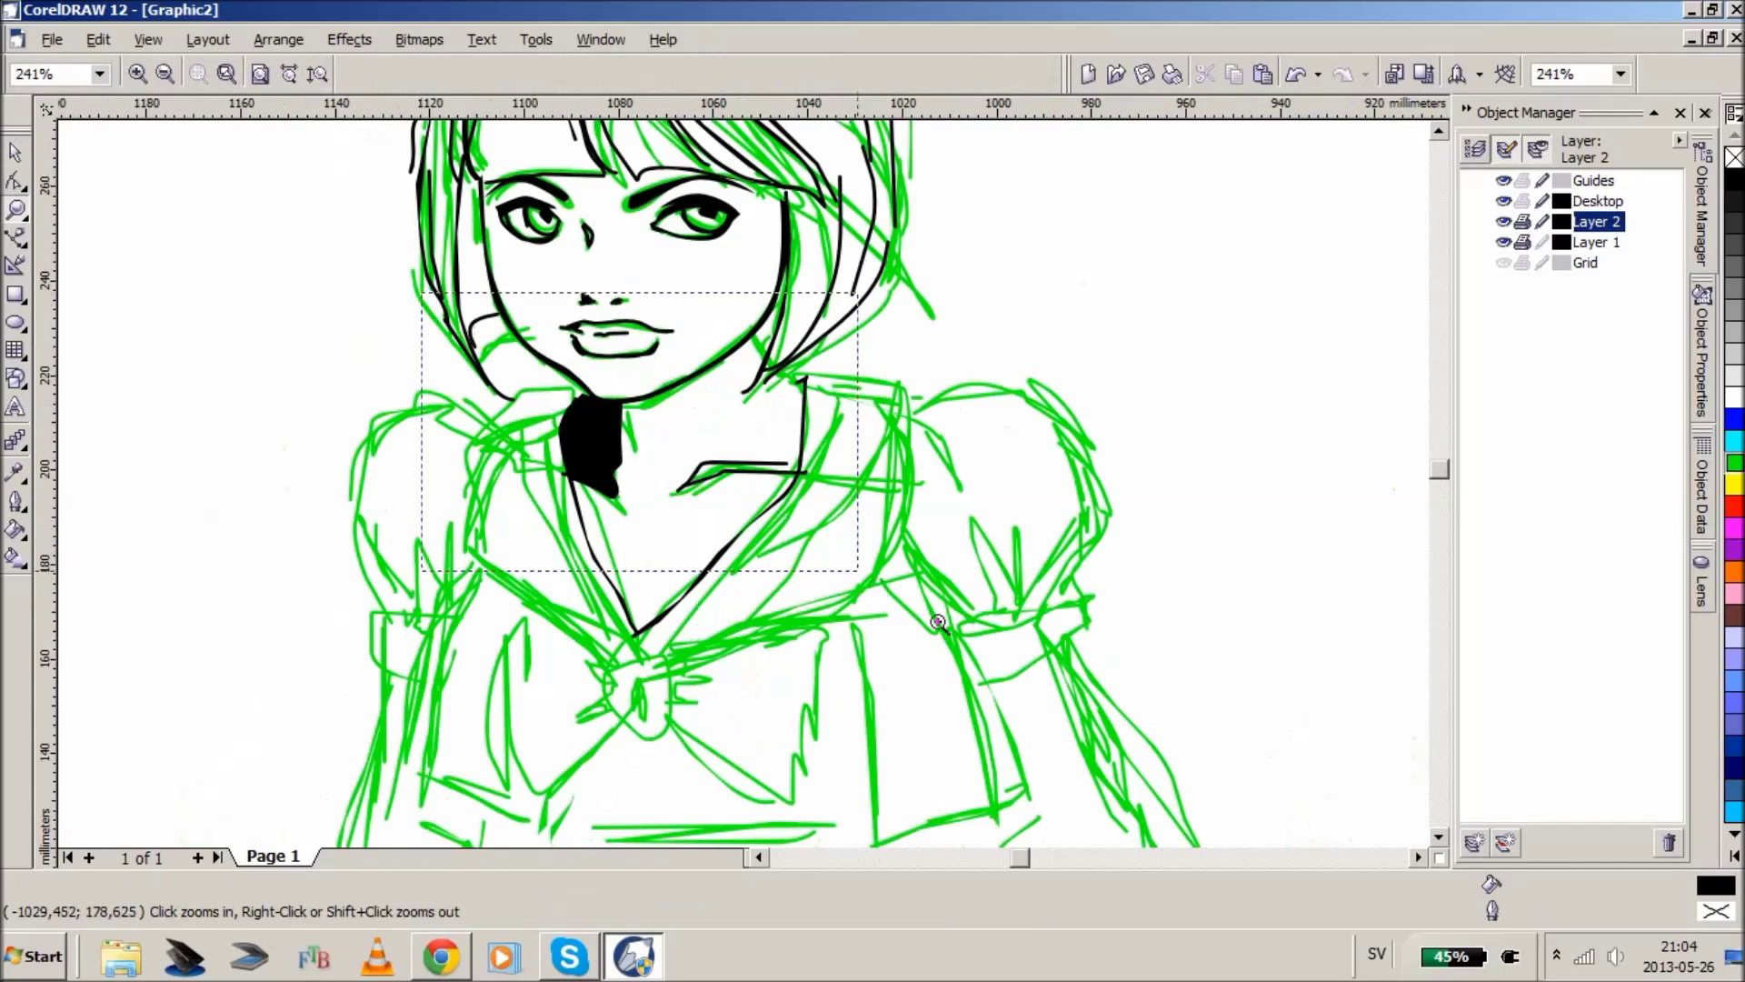
left_click(16, 239)
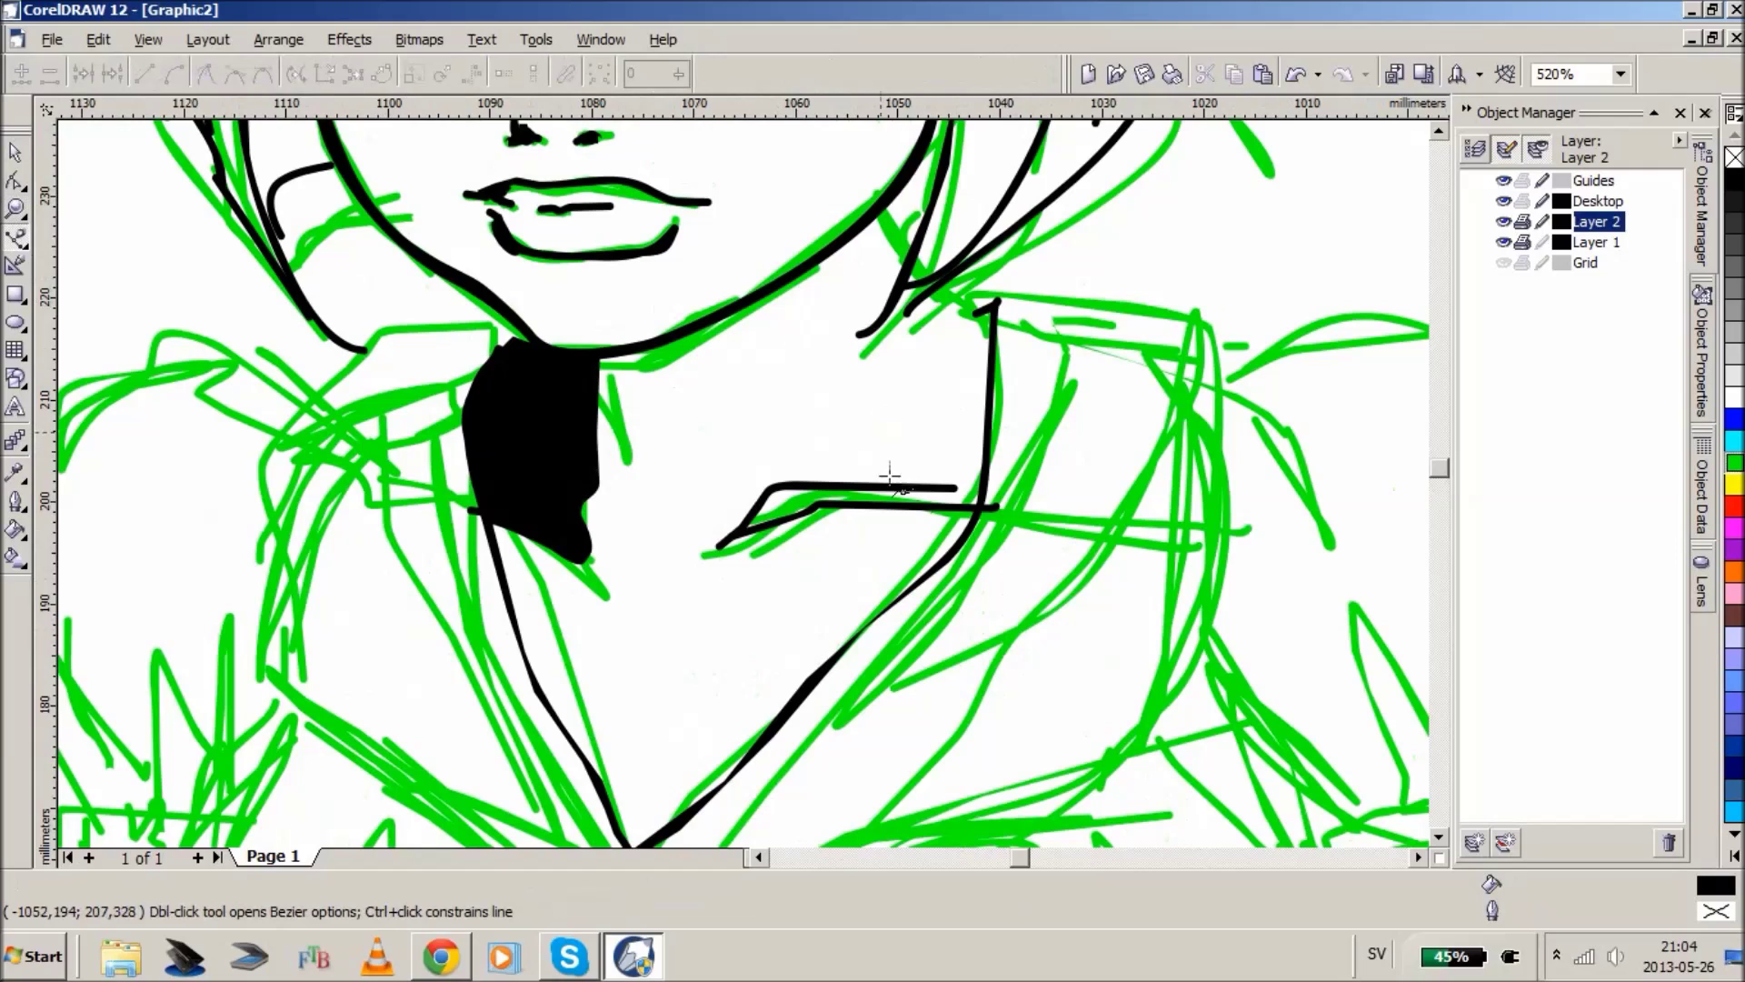
left_click(817, 509)
mouse_move(747, 541)
left_mouse_down()
mouse_move(694, 554)
mouse_move(823, 468)
mouse_move(959, 469)
mouse_move(991, 438)
left_mouse_up()
left_click(985, 409)
left_click(984, 480)
left_click(977, 505)
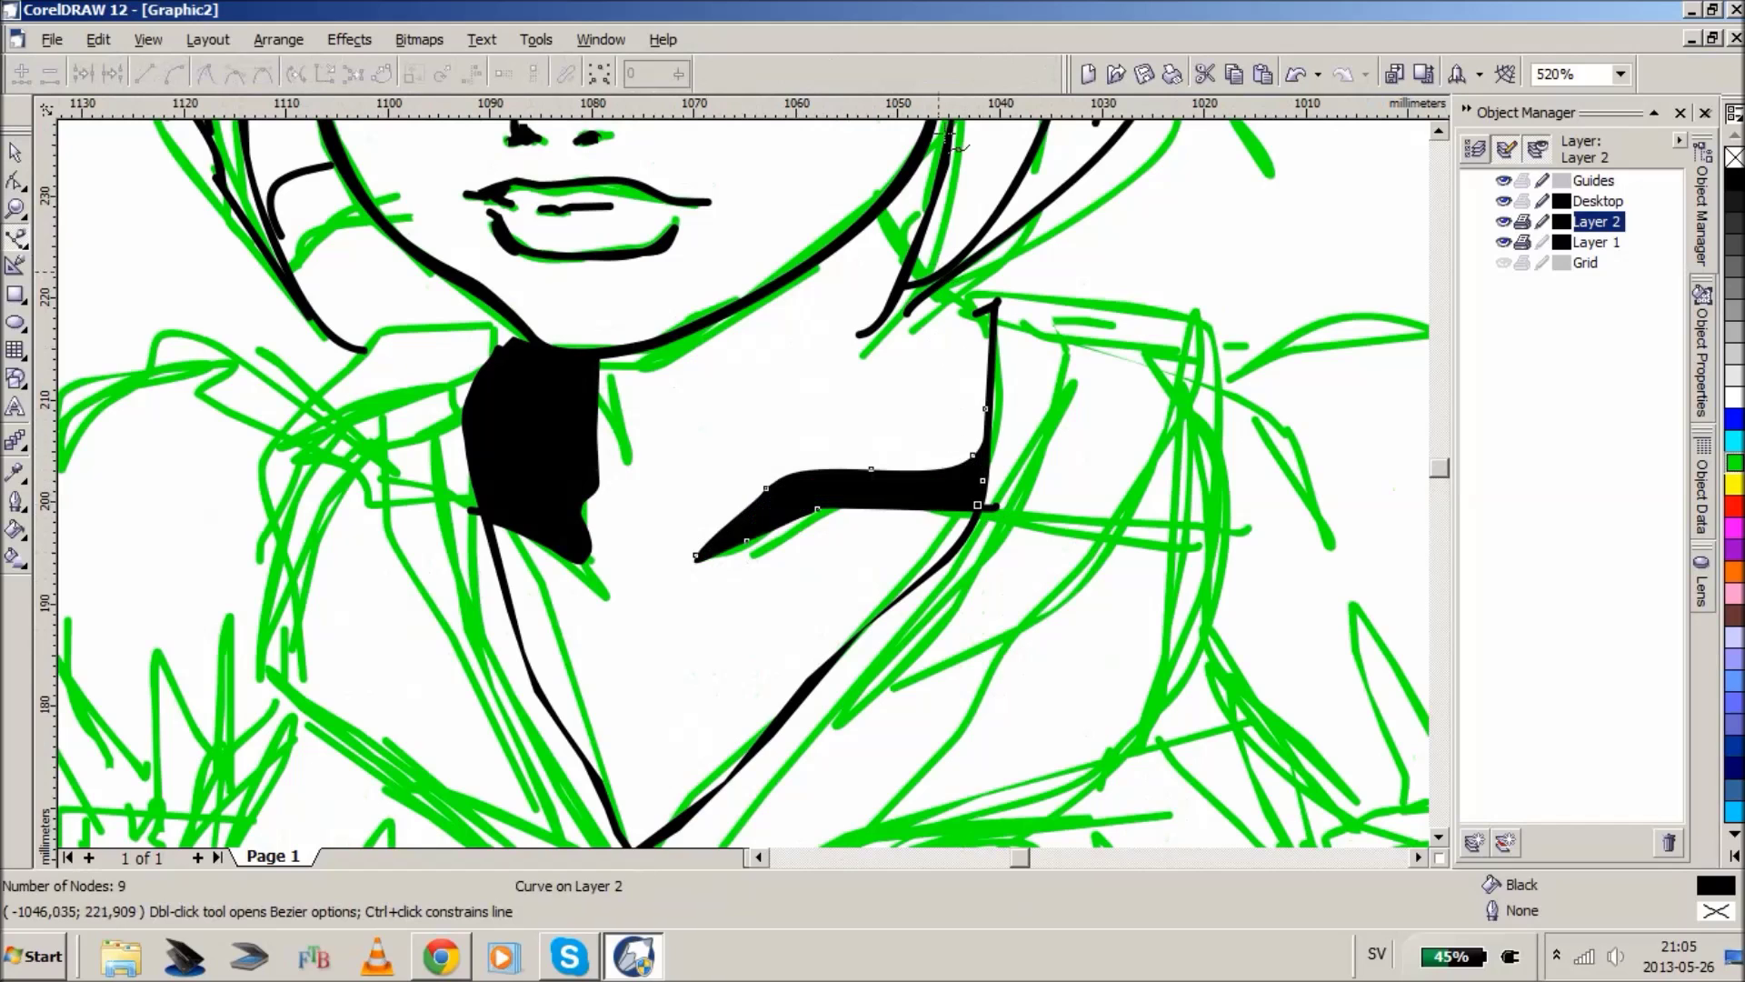
- Ink the left-hand sailor collar outline from the chin over the shoulder and down to the bow with a 0.762 mm Artistic Media stroke
left_click(16, 210)
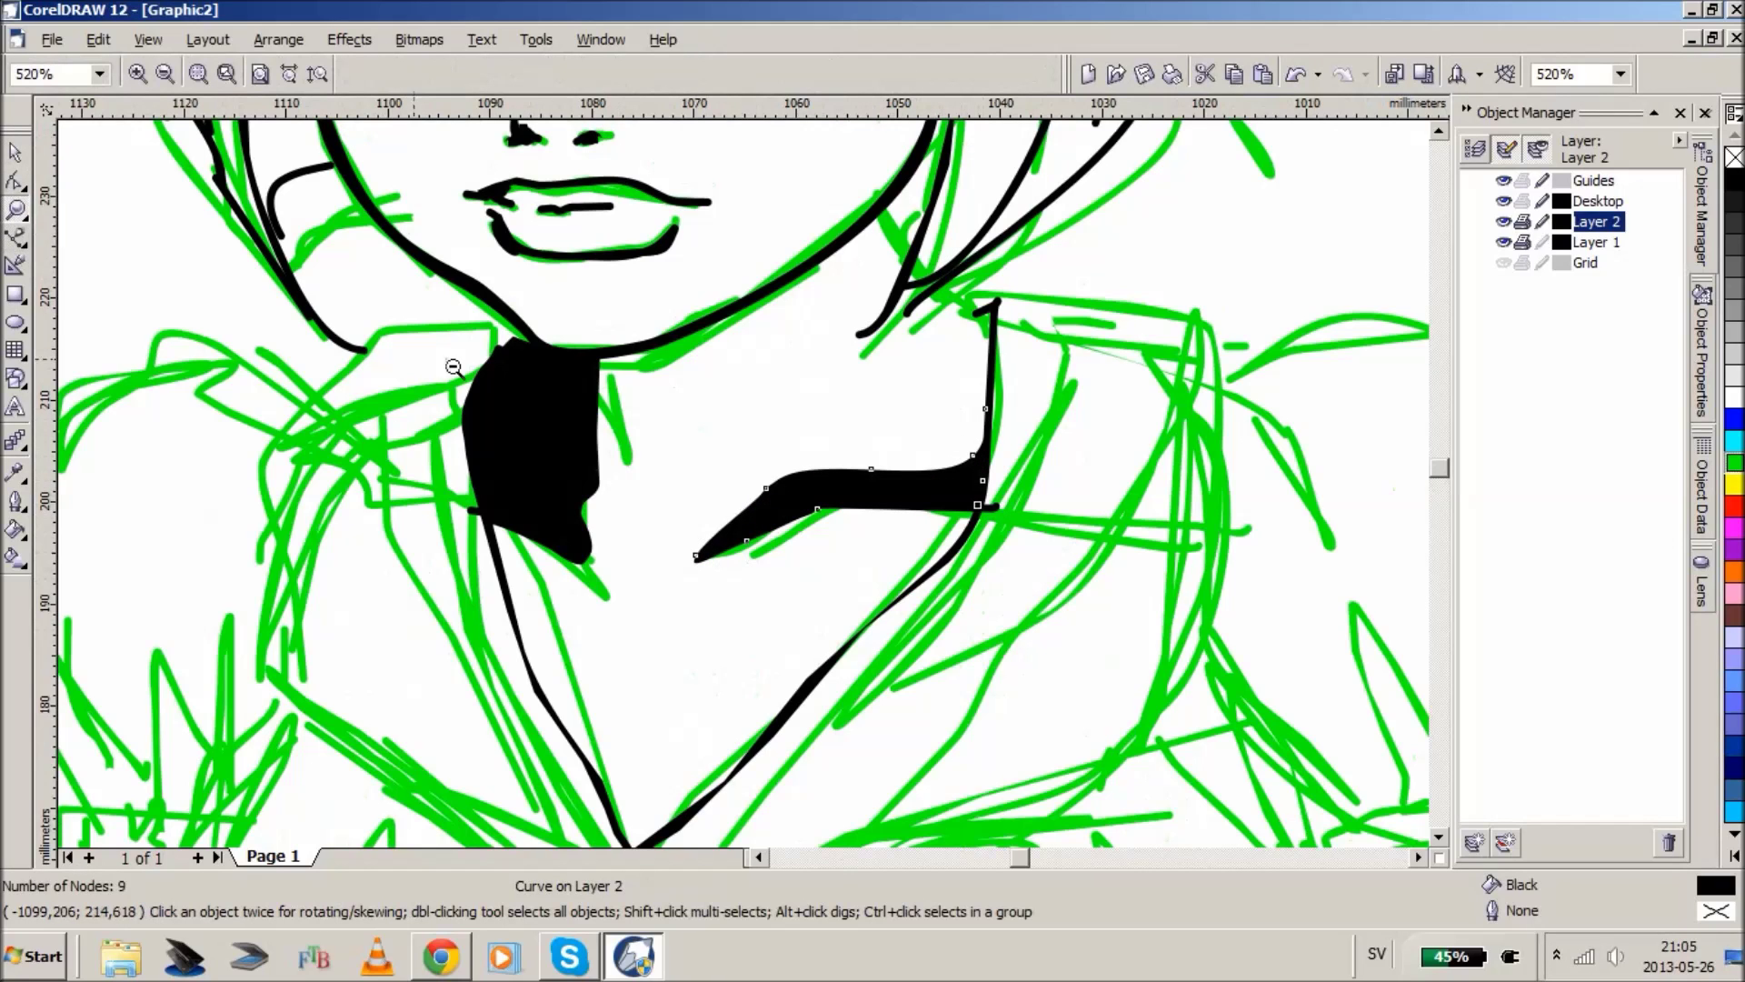
right_click(492, 359)
left_click_drag(401, 303, 1014, 730)
left_click(15, 237)
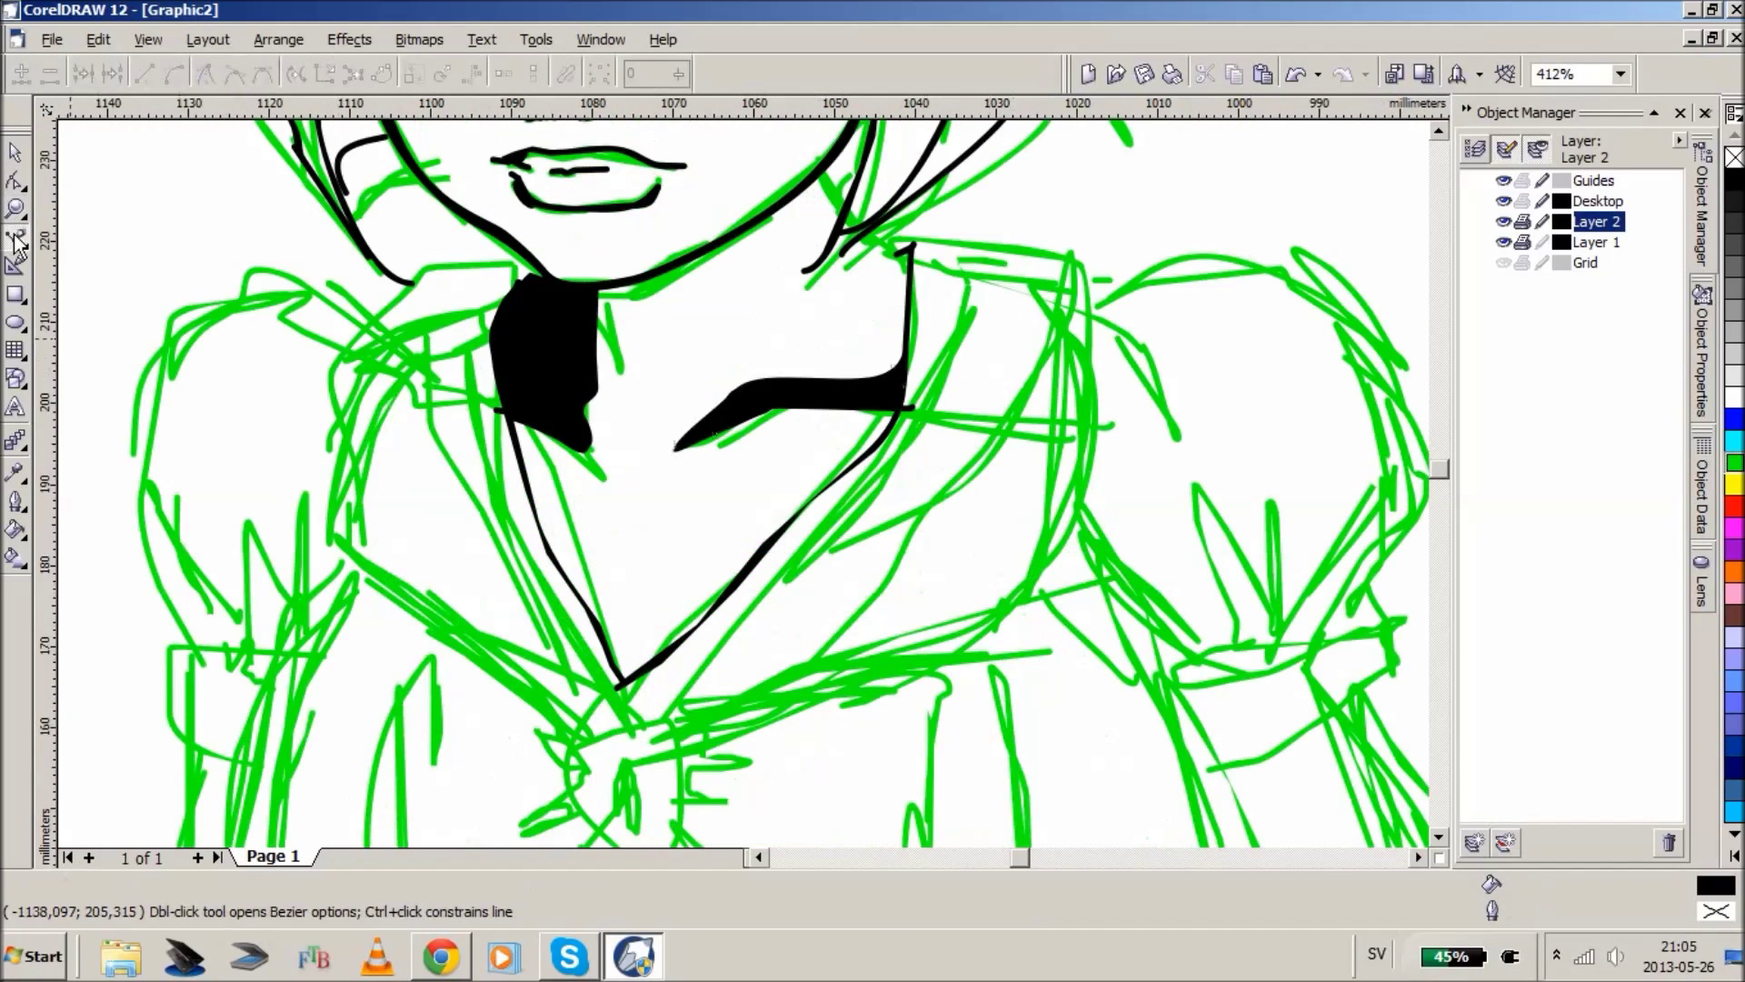
left_click_drag(20, 243, 102, 244)
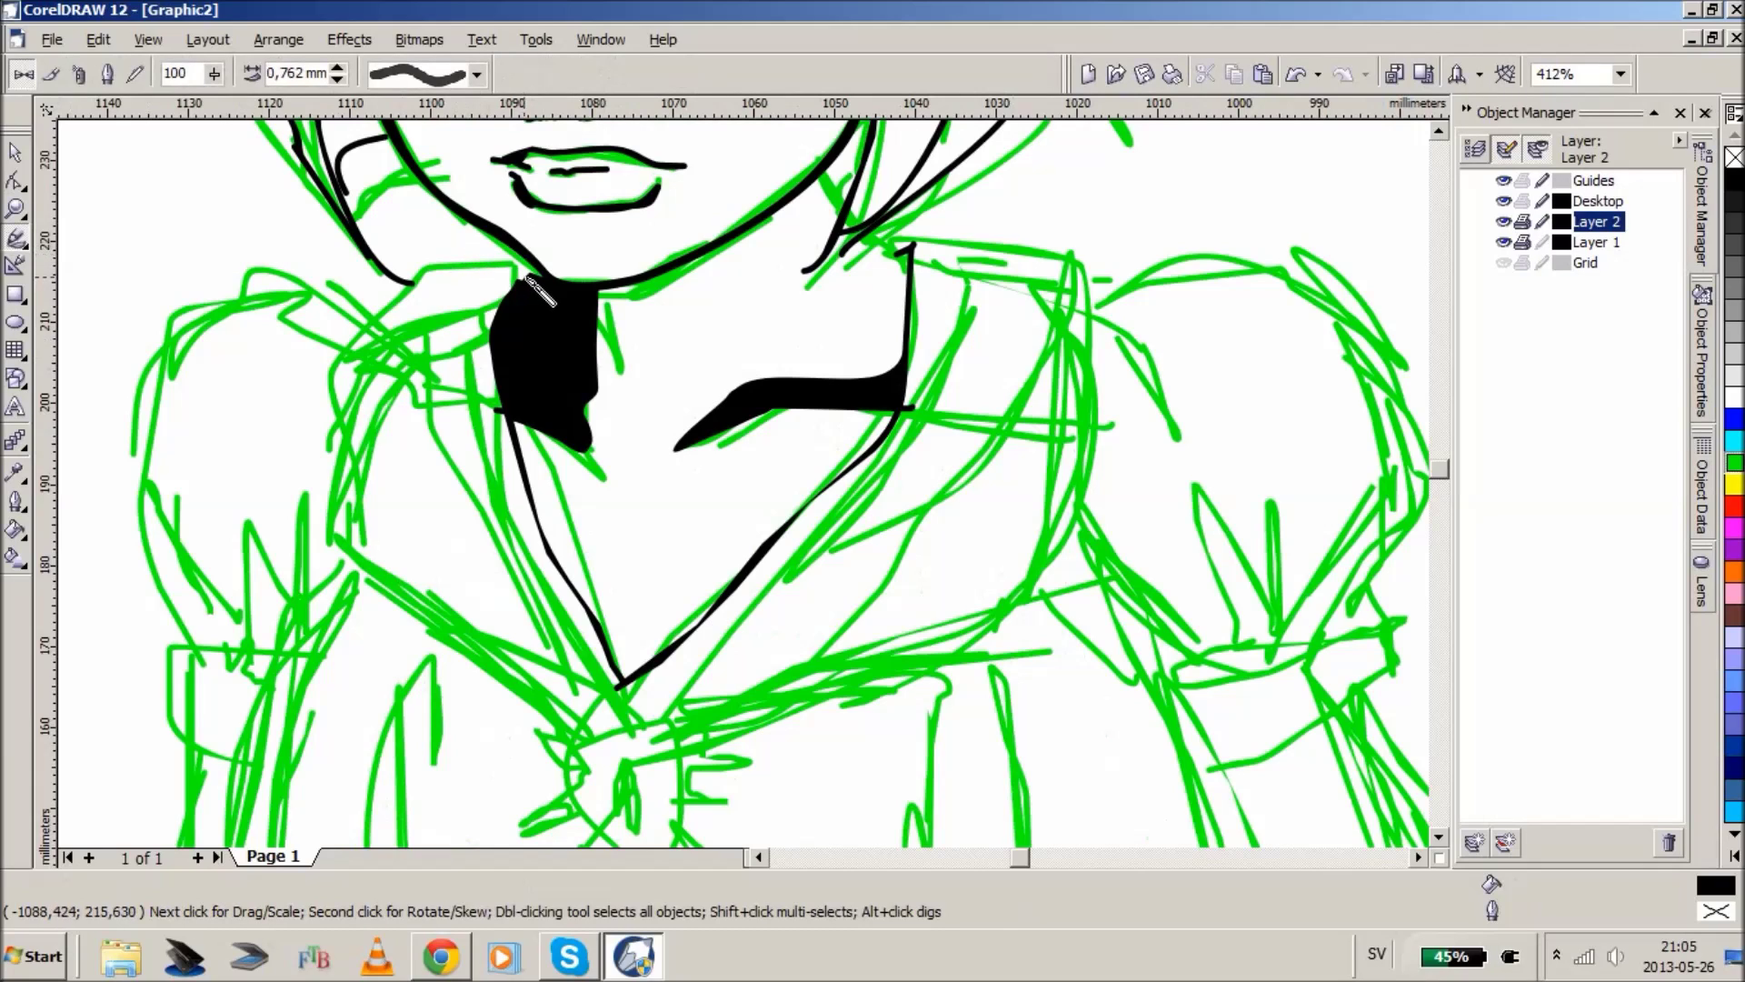
mouse_move(520, 264)
left_mouse_down()
mouse_move(428, 264)
mouse_move(324, 422)
mouse_move(316, 511)
mouse_move(499, 624)
mouse_move(586, 713)
left_mouse_up()
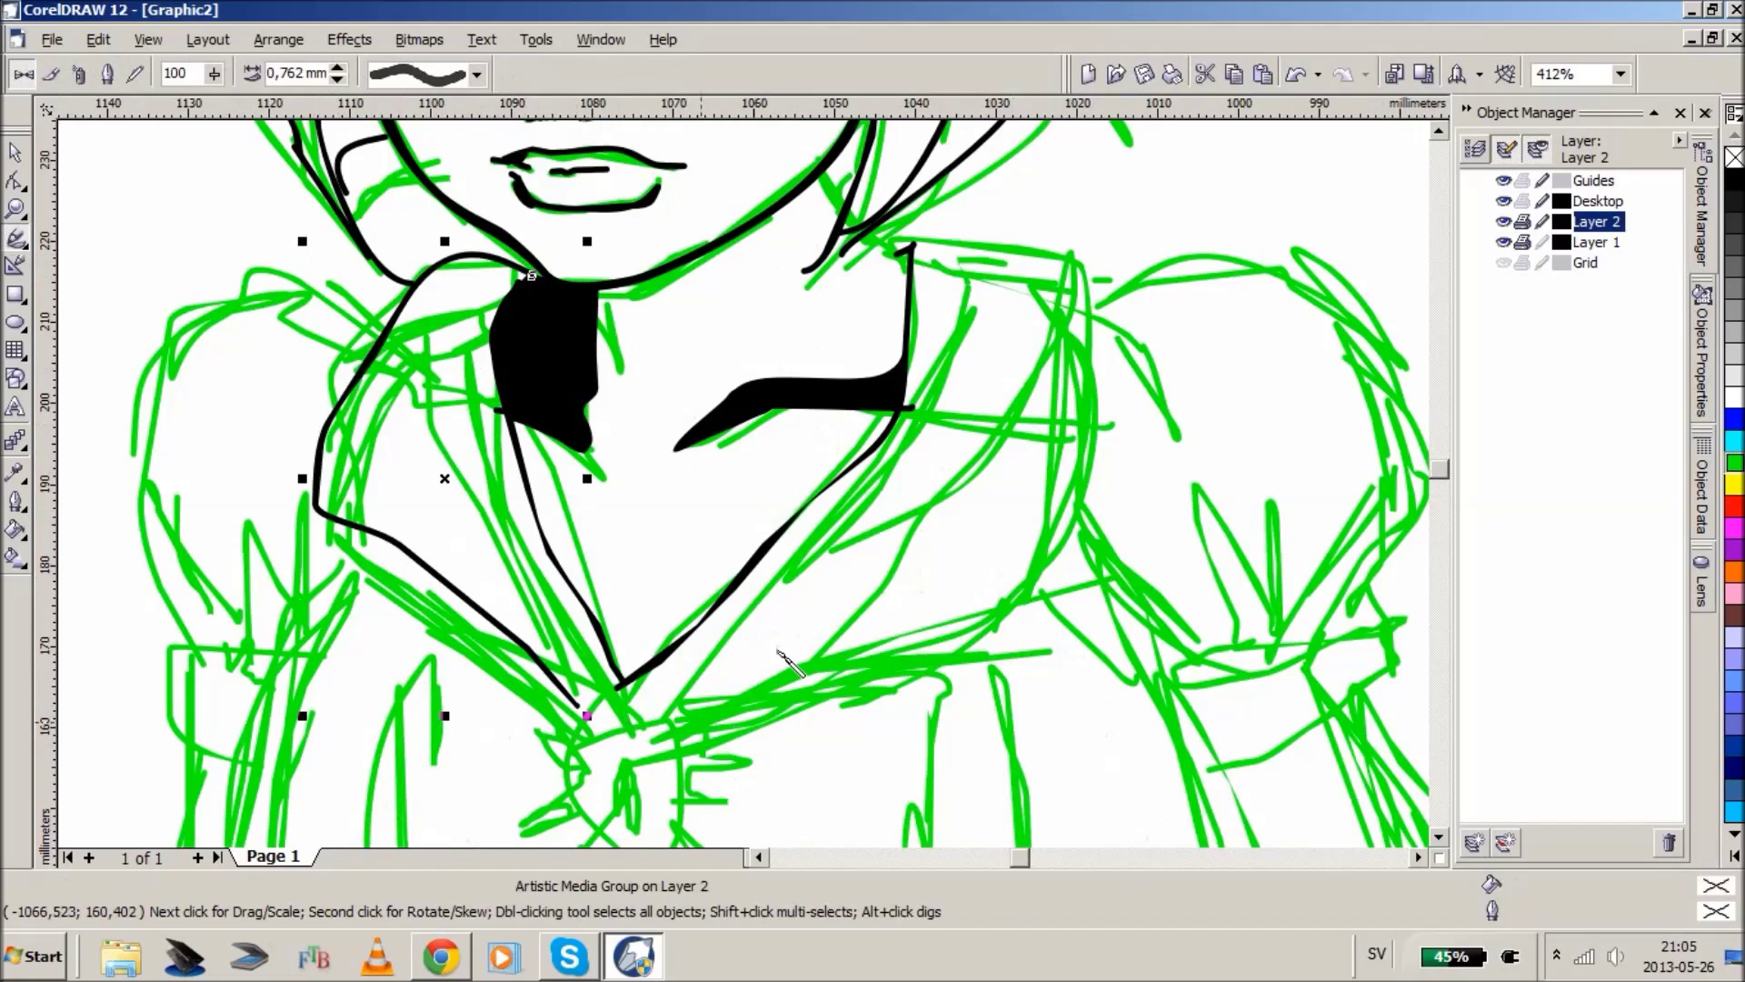
- Ink the right-hand sailor collar from the neck over the shoulder down to the bow, plus a short neck line up to the jaw
left_click_drag(698, 725, 949, 556)
key("ctrl+z")
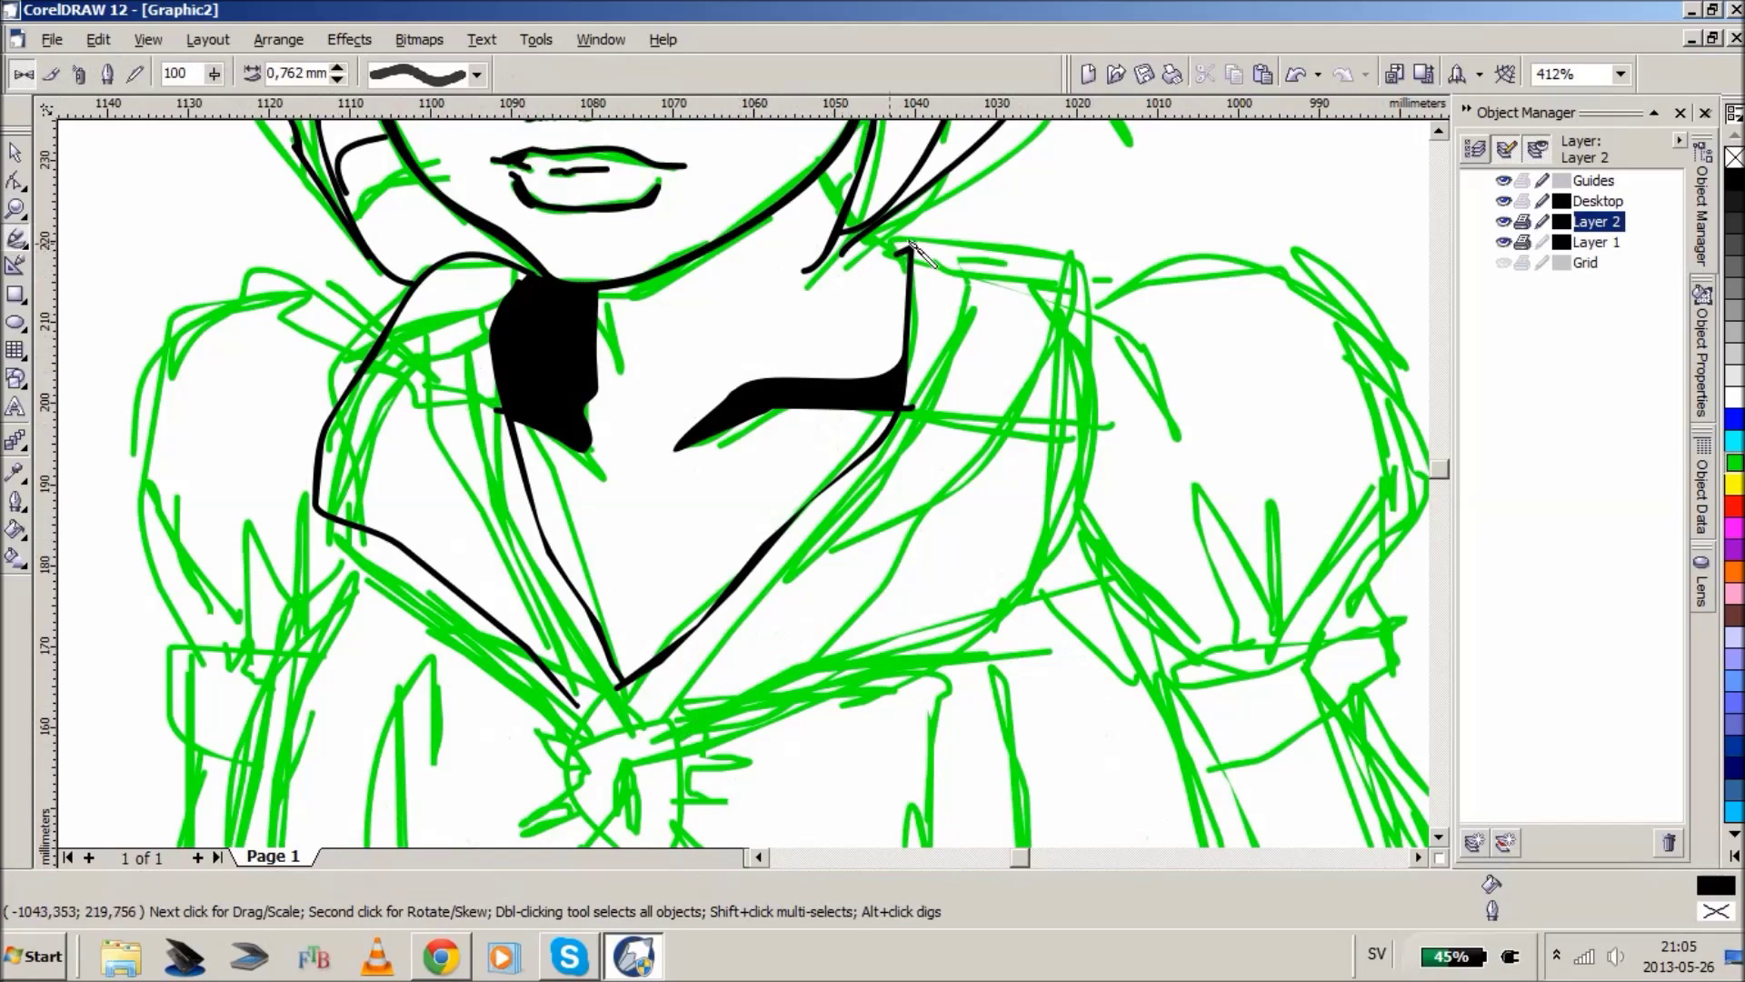
mouse_move(891, 244)
left_mouse_down()
mouse_move(946, 238)
mouse_move(1100, 297)
mouse_move(1009, 593)
mouse_move(728, 744)
left_mouse_up()
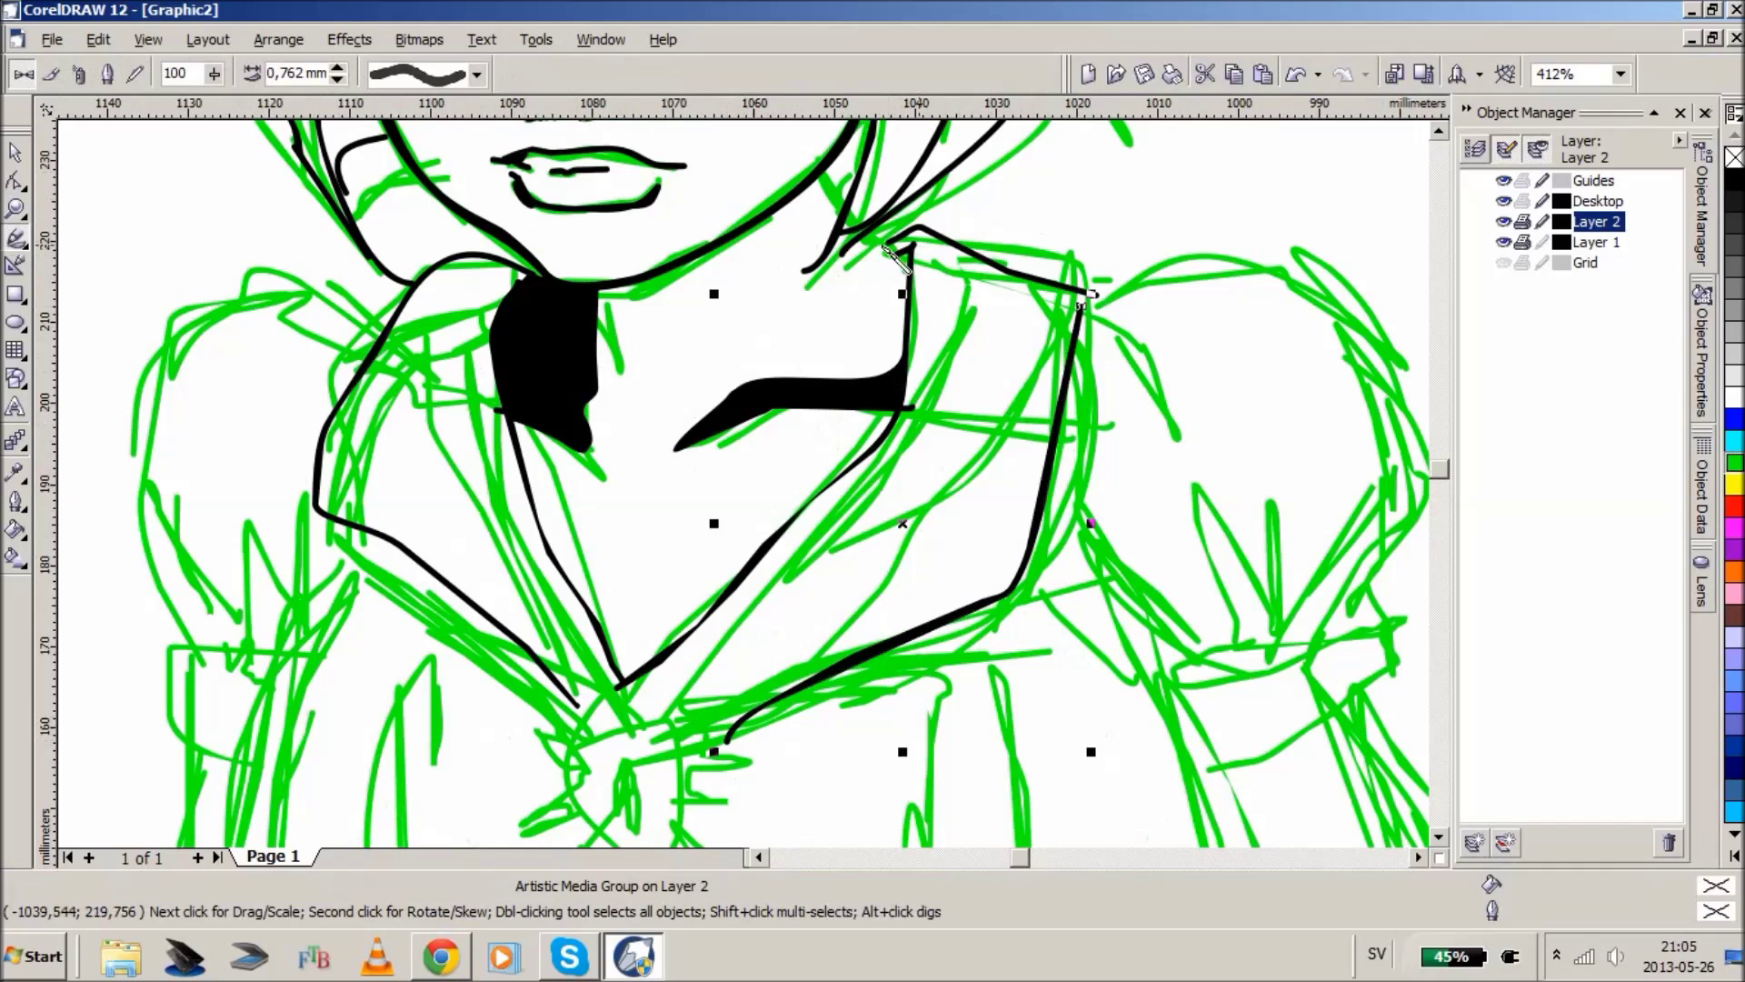
left_click_drag(877, 238, 824, 173)
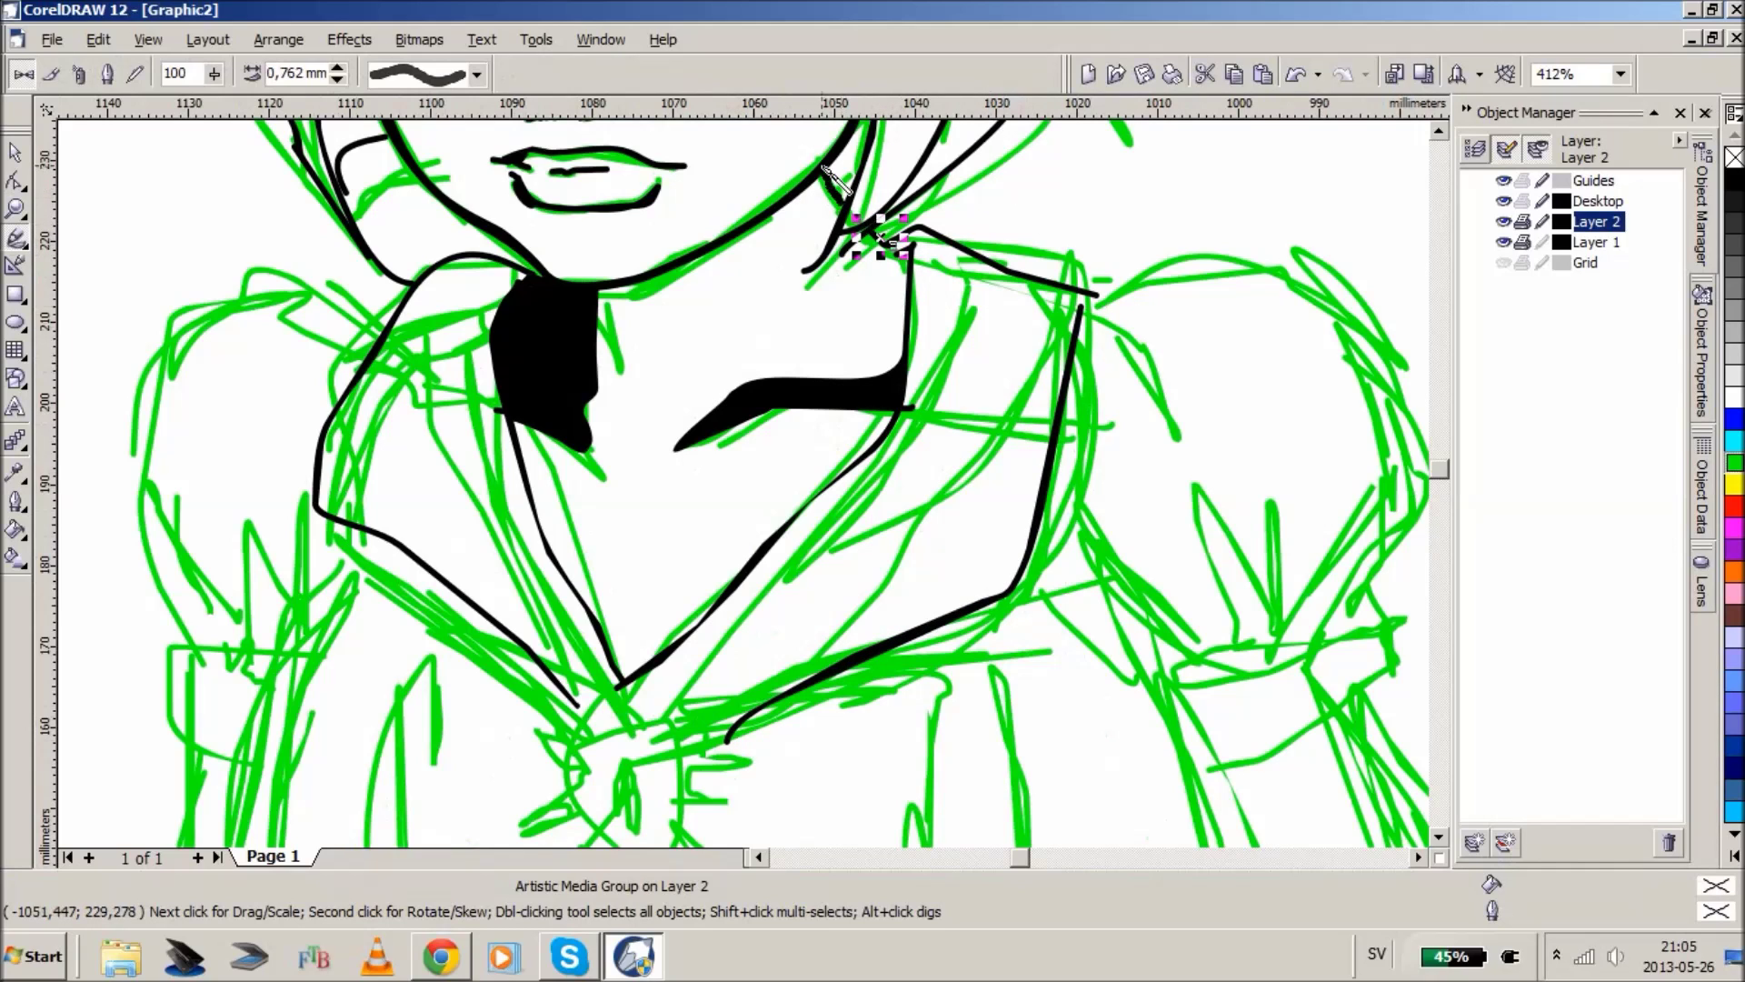
- Ink the right-hand puff sleeve's outline and inner folds with 0.762 mm Artistic Media strokes, including the short crease near the armpit
left_click(16, 209)
right_click(135, 203)
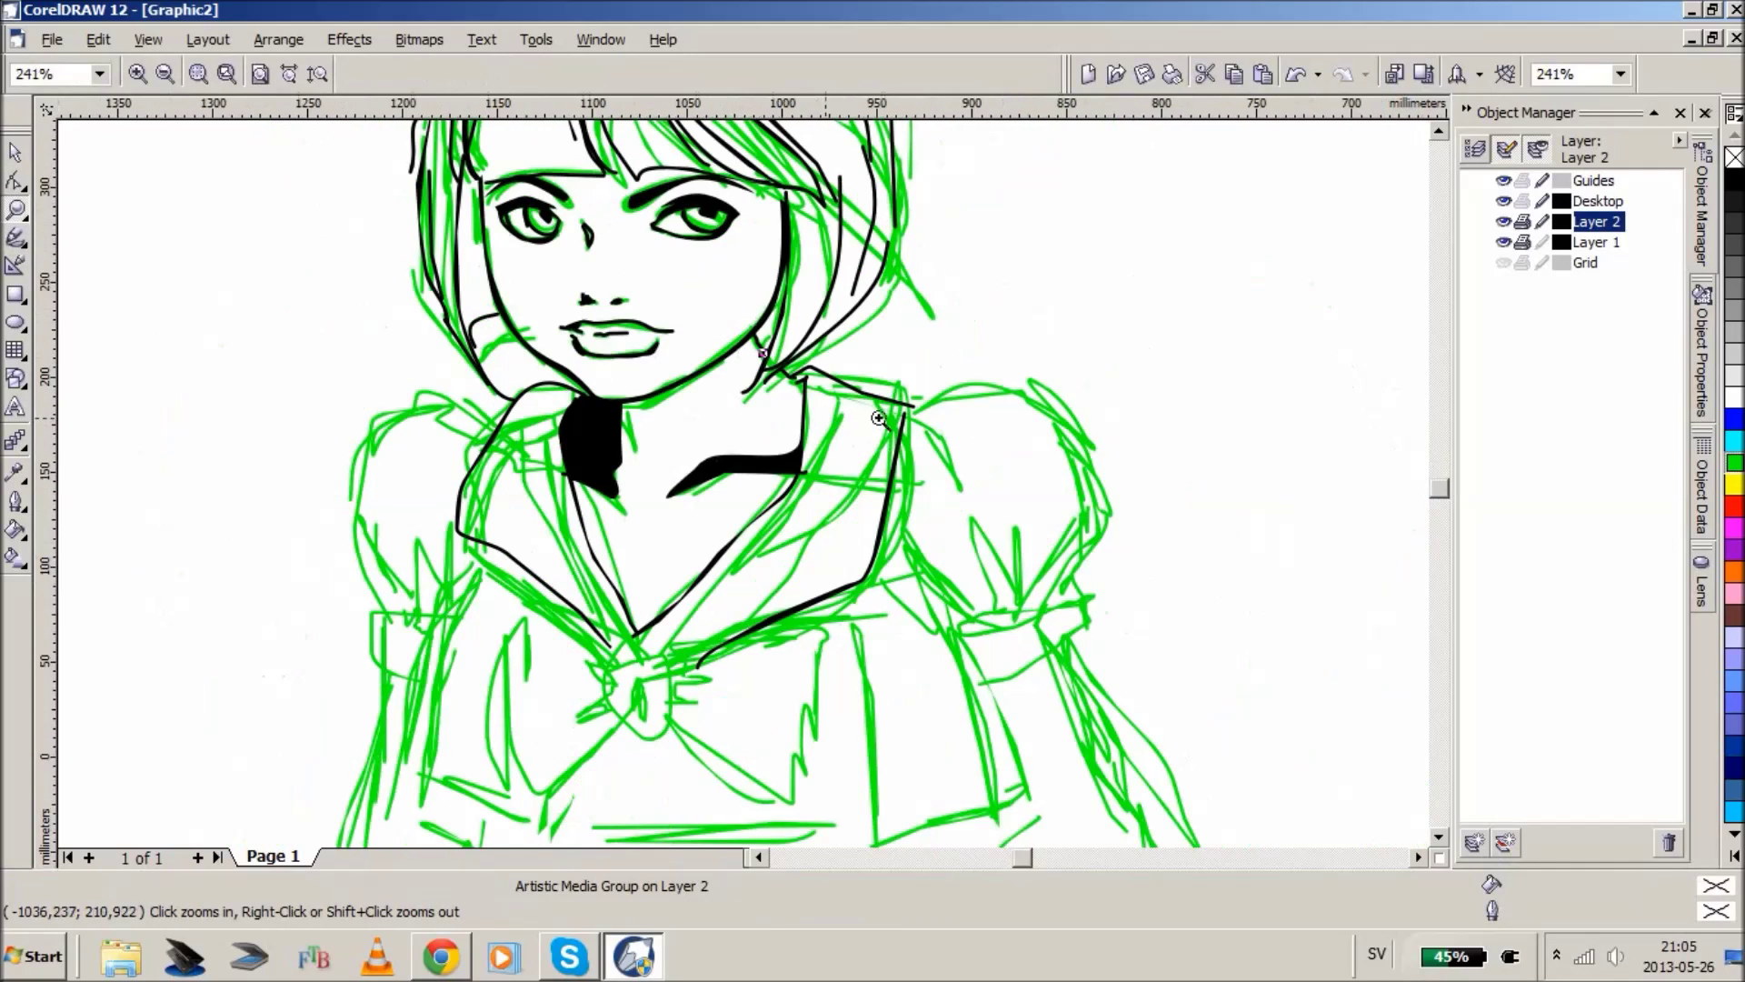
right_click(823, 419)
left_click_drag(462, 235, 973, 555)
left_click(755, 504)
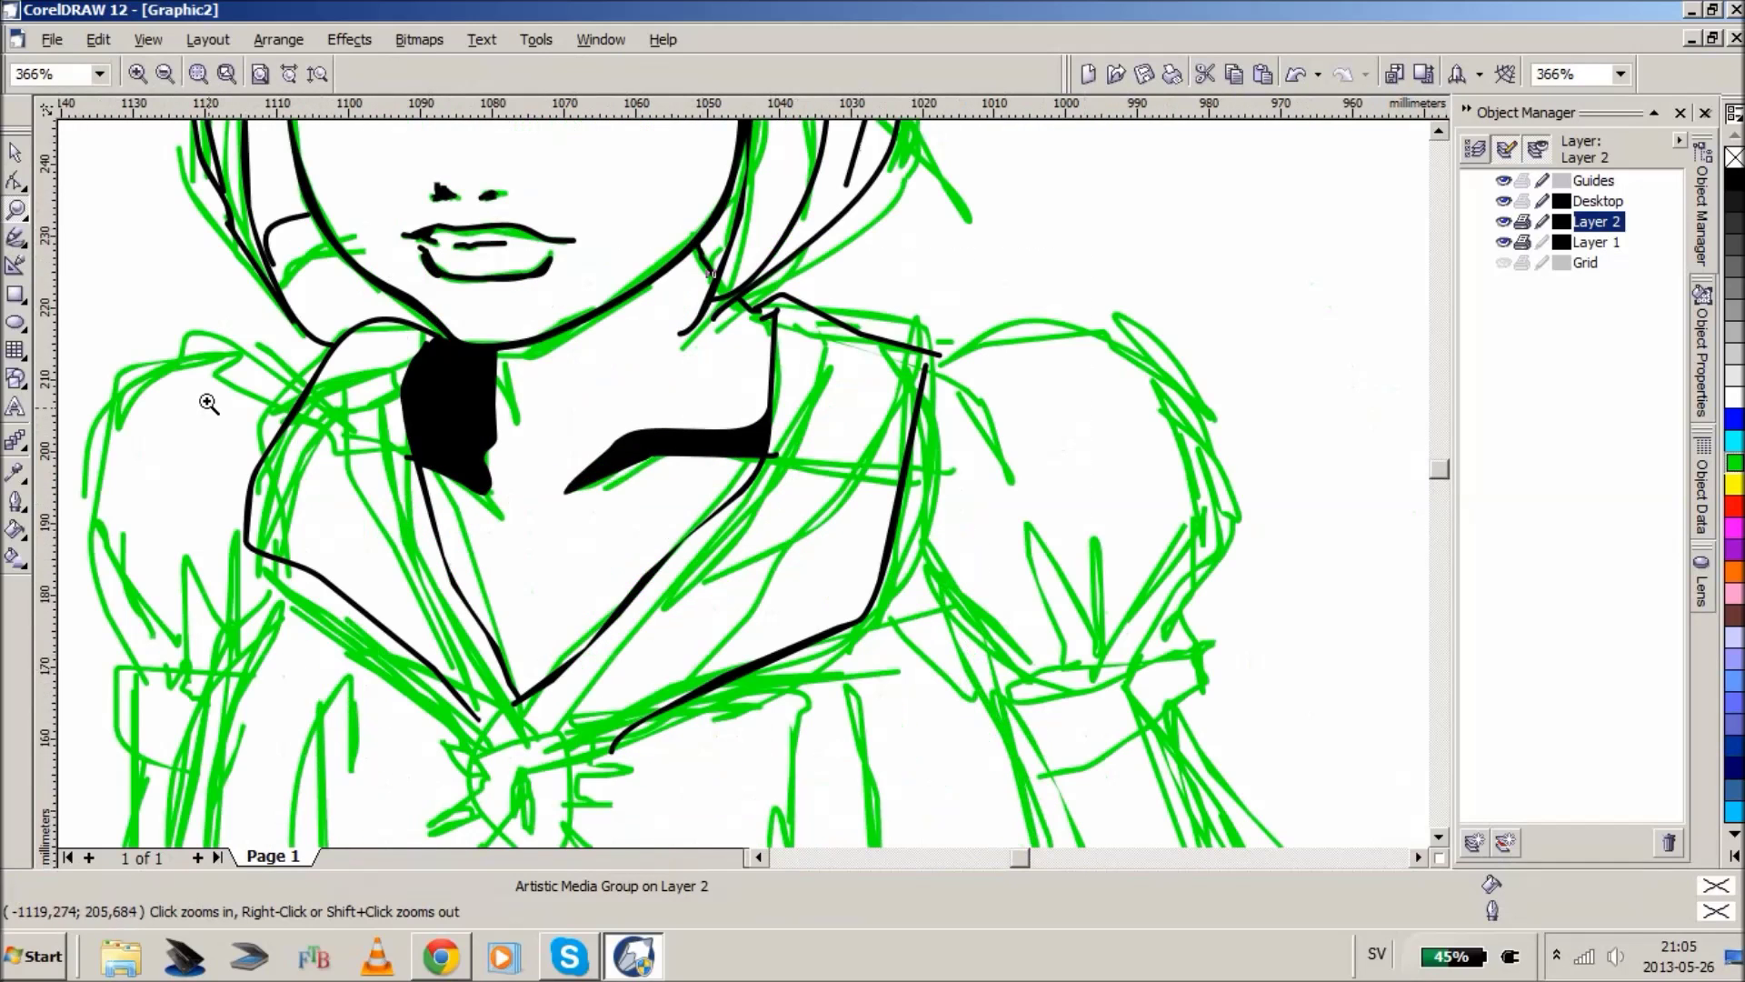
left_click(16, 265)
mouse_move(935, 357)
left_mouse_down()
mouse_move(1198, 385)
mouse_move(1181, 537)
mouse_move(1075, 651)
left_mouse_up()
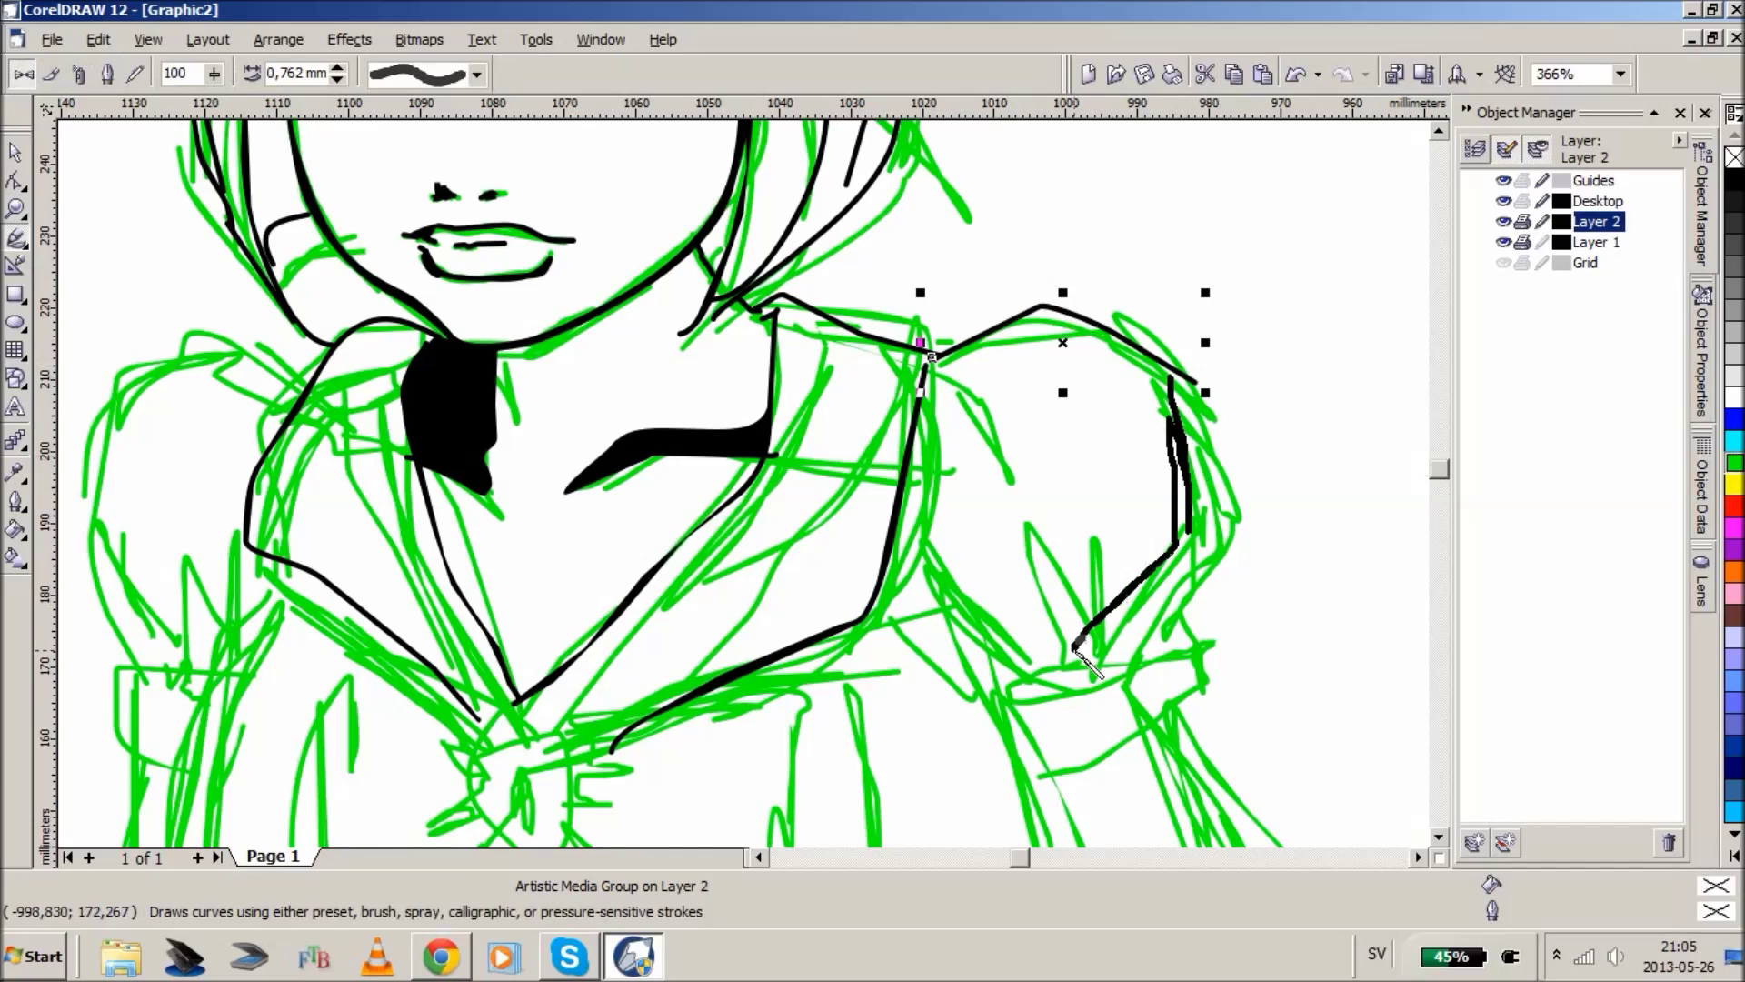
mouse_move(1095, 500)
left_mouse_down()
mouse_move(1086, 544)
mouse_move(966, 393)
mouse_move(1067, 618)
mouse_move(1075, 653)
mouse_move(1005, 647)
mouse_move(1029, 669)
left_mouse_up()
mouse_move(1197, 384)
left_mouse_down()
mouse_move(1252, 544)
mouse_move(1172, 639)
mouse_move(1150, 627)
mouse_move(1122, 652)
left_mouse_up()
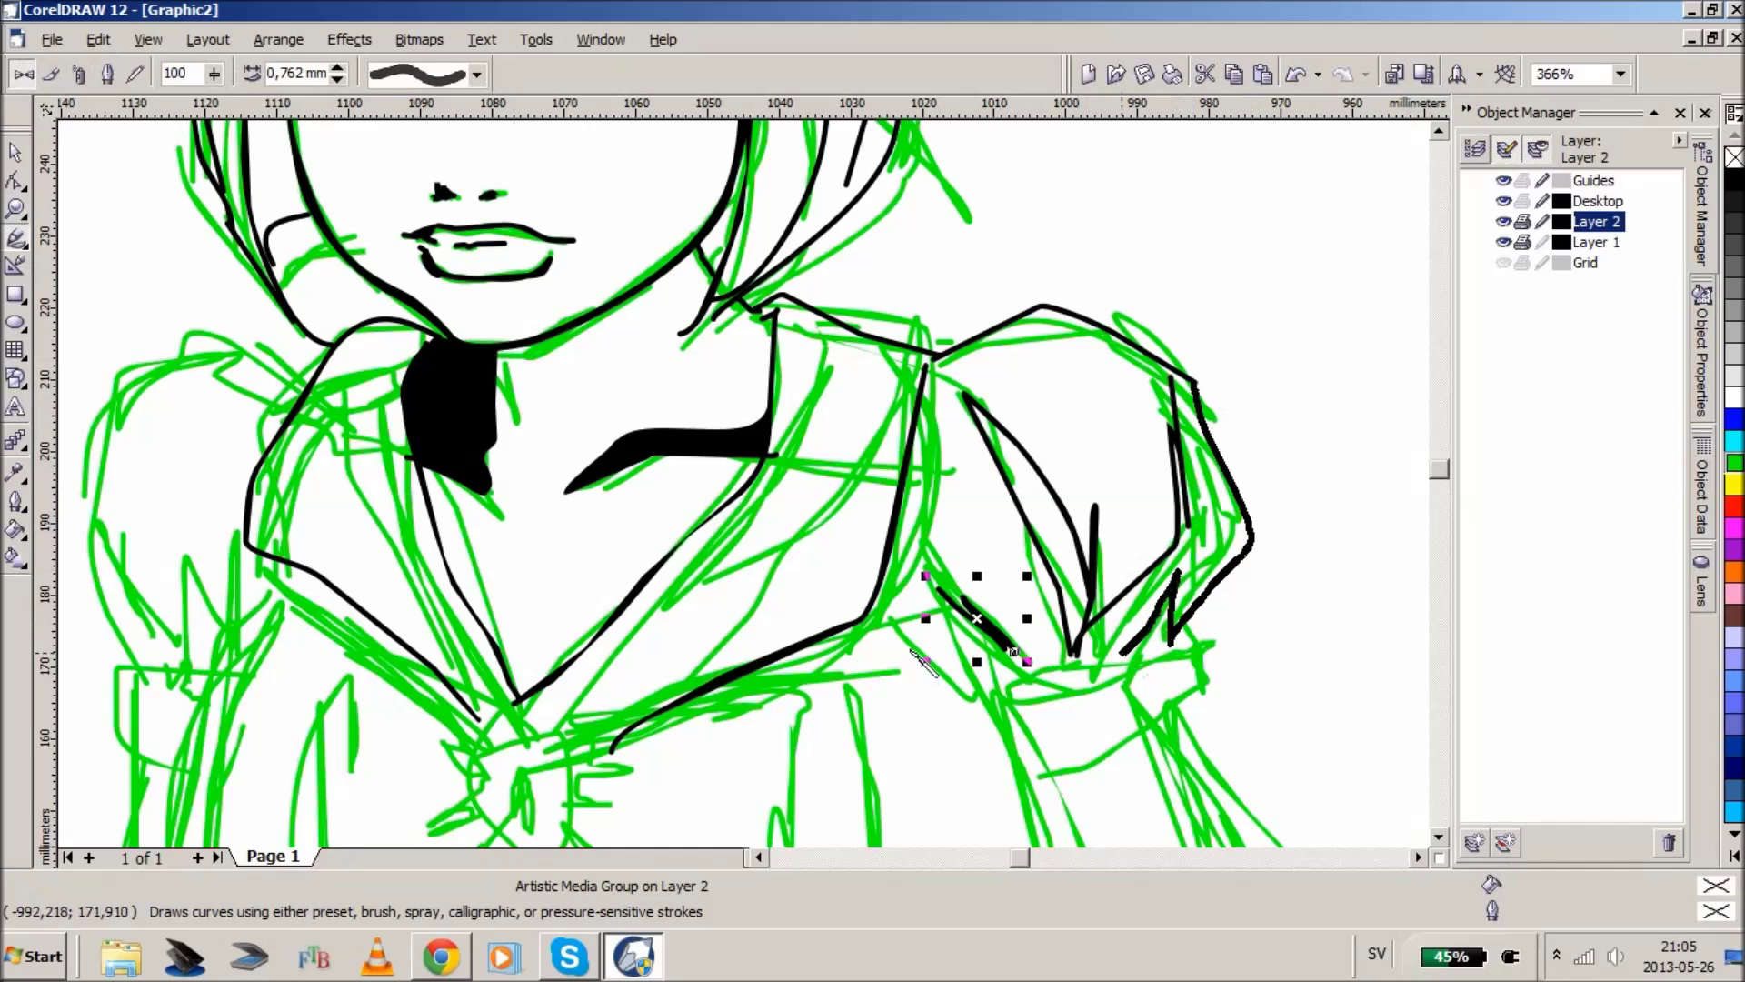
- Ink the left-hand puff sleeve's outline, lower edge and folds with 0.762 mm Artistic Media strokes, and deselect the last stroke
left_click(15, 209)
right_click(413, 337)
left_click_drag(210, 203, 1081, 689)
left_click(15, 238)
mouse_move(433, 409)
left_mouse_down()
mouse_move(363, 358)
mouse_move(247, 454)
mouse_move(232, 531)
mouse_move(251, 664)
left_mouse_up()
mouse_move(312, 655)
left_mouse_down()
mouse_move(252, 582)
mouse_move(265, 658)
mouse_move(361, 579)
mouse_move(365, 617)
mouse_move(361, 546)
left_mouse_up()
mouse_move(241, 507)
left_mouse_down()
mouse_move(234, 454)
mouse_move(211, 587)
mouse_move(236, 656)
mouse_move(314, 659)
left_mouse_up()
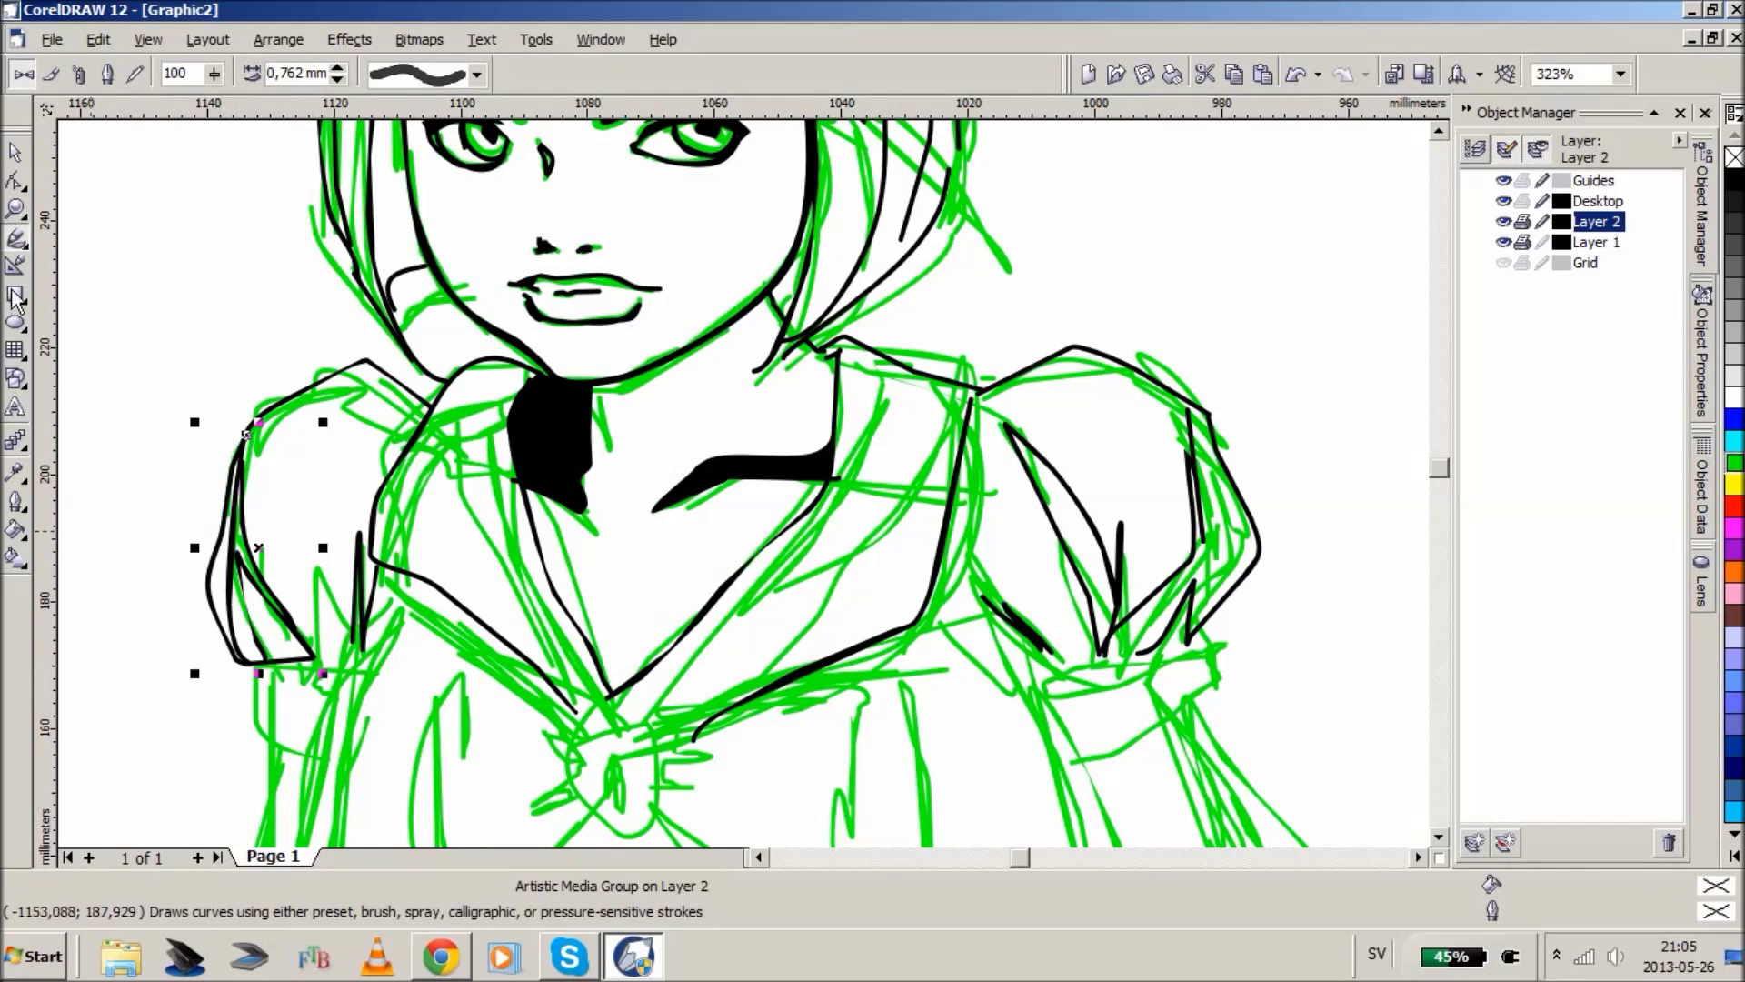
left_click(16, 210)
scroll(475, 382, "down", 1)
scroll(700, 324, "down", 2)
left_click_drag(406, 144, 926, 565)
left_click(15, 154)
left_click(397, 475)
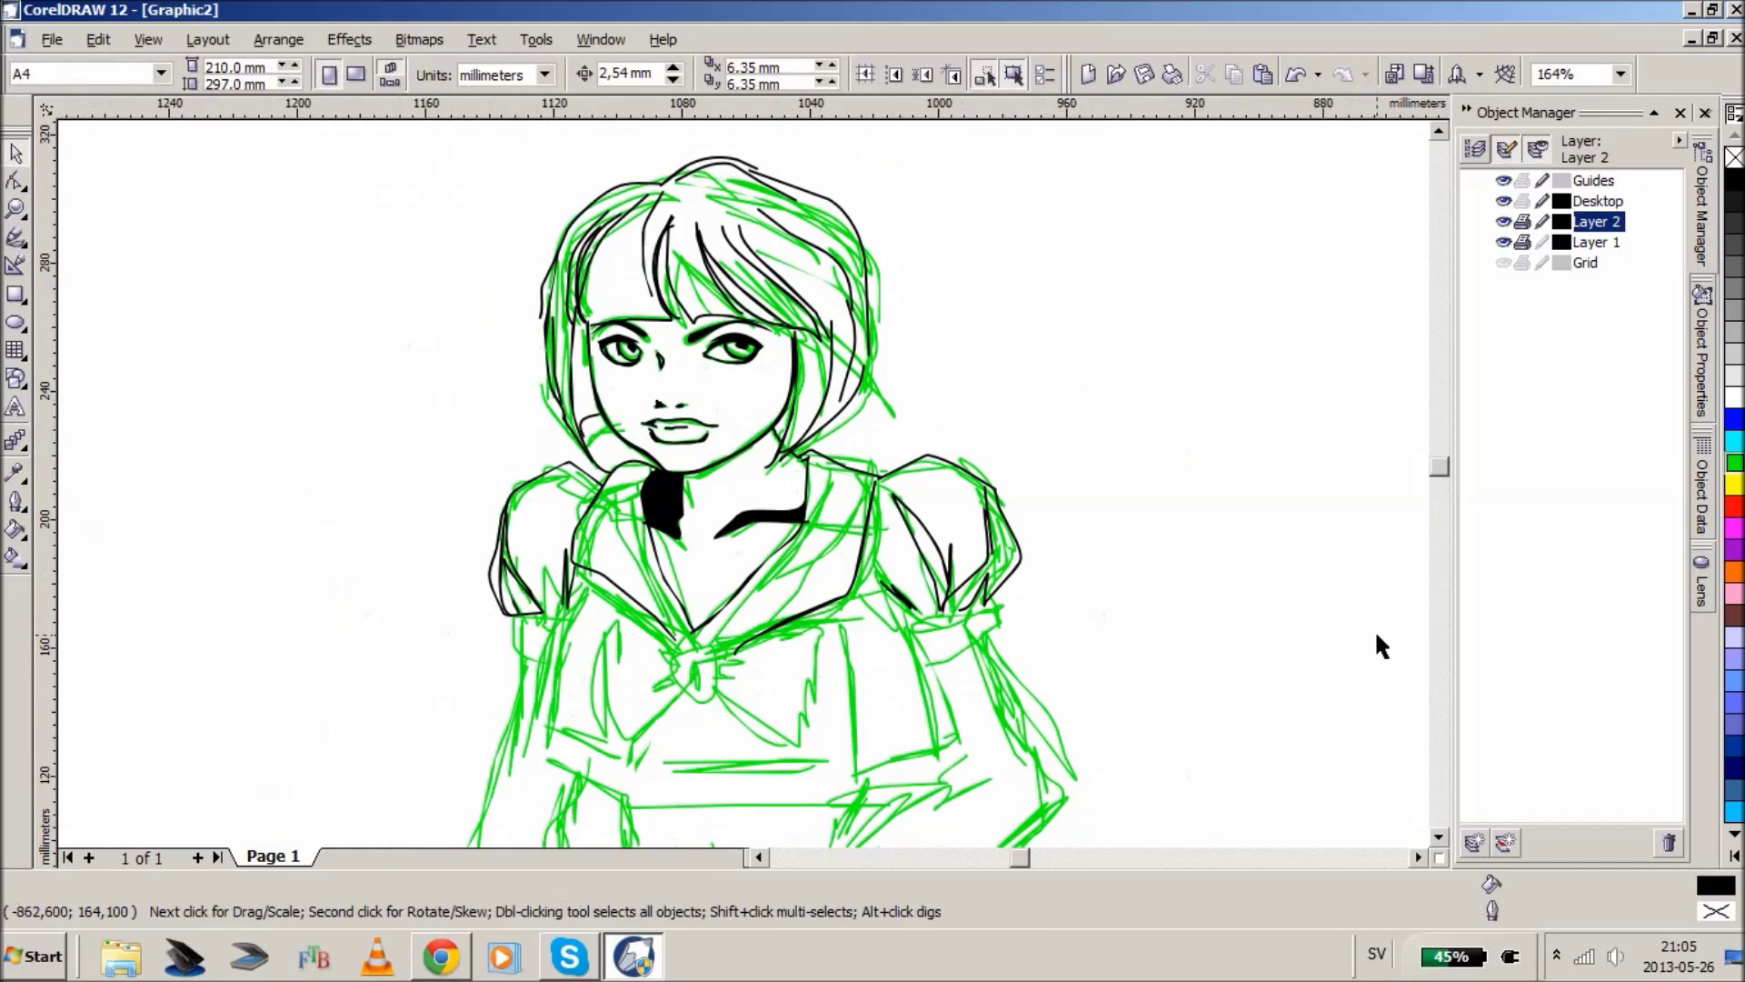